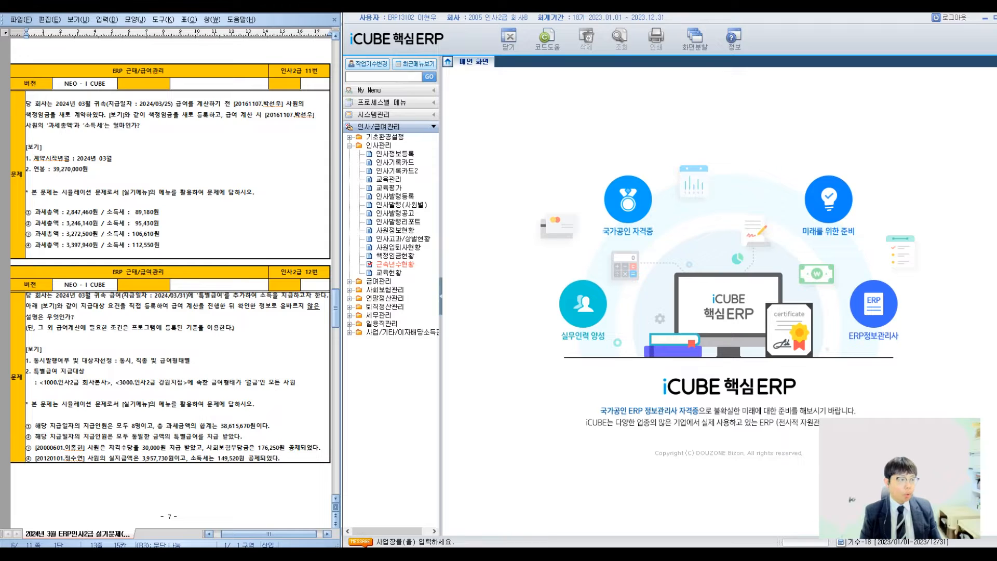
left_click(41, 103)
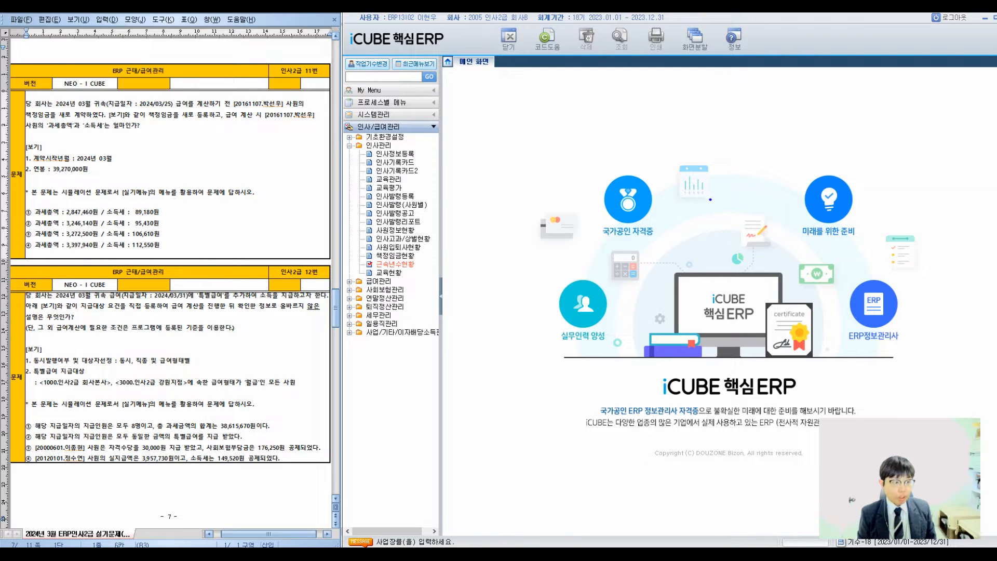
left_click_drag(483, 114, 480, 128)
mouse_move(480, 137)
left_mouse_down()
mouse_move(477, 102)
mouse_move(494, 129)
left_mouse_up()
left_click_drag(516, 102, 525, 123)
mouse_move(532, 101)
left_mouse_down()
mouse_move(538, 134)
mouse_move(542, 124)
left_mouse_up()
mouse_move(551, 113)
left_mouse_down()
mouse_move(571, 109)
mouse_move(577, 118)
left_mouse_up()
mouse_move(571, 120)
left_mouse_down()
mouse_move(580, 148)
mouse_move(620, 116)
left_mouse_up()
mouse_move(626, 104)
left_mouse_down()
mouse_move(635, 125)
mouse_move(657, 131)
left_mouse_up()
left_click_drag(658, 101, 681, 133)
left_click_drag(686, 126, 688, 128)
mouse_move(473, 179)
left_mouse_down()
mouse_move(479, 205)
mouse_move(497, 197)
left_mouse_up()
mouse_move(485, 172)
left_mouse_down()
mouse_move(544, 173)
mouse_move(529, 206)
left_mouse_up()
left_click_drag(535, 186, 552, 202)
mouse_move(552, 175)
left_mouse_down()
mouse_move(560, 210)
mouse_move(580, 192)
left_mouse_up()
left_click_drag(583, 167, 592, 217)
left_click_drag(598, 174, 599, 212)
left_click_drag(602, 187, 626, 177)
mouse_move(462, 151)
left_mouse_down()
mouse_move(696, 137)
mouse_move(733, 111)
mouse_move(730, 126)
left_mouse_up()
left_click_drag(766, 98, 763, 115)
left_click_drag(775, 92, 779, 130)
left_click_drag(782, 103, 792, 118)
mouse_move(795, 93)
left_mouse_down()
mouse_move(799, 136)
mouse_move(804, 112)
left_mouse_up()
mouse_move(800, 104)
left_mouse_down()
mouse_move(809, 123)
mouse_move(854, 117)
left_mouse_up()
left_click_drag(776, 136, 856, 124)
left_click_drag(774, 91, 768, 100)
left_click_drag(400, 124, 366, 151)
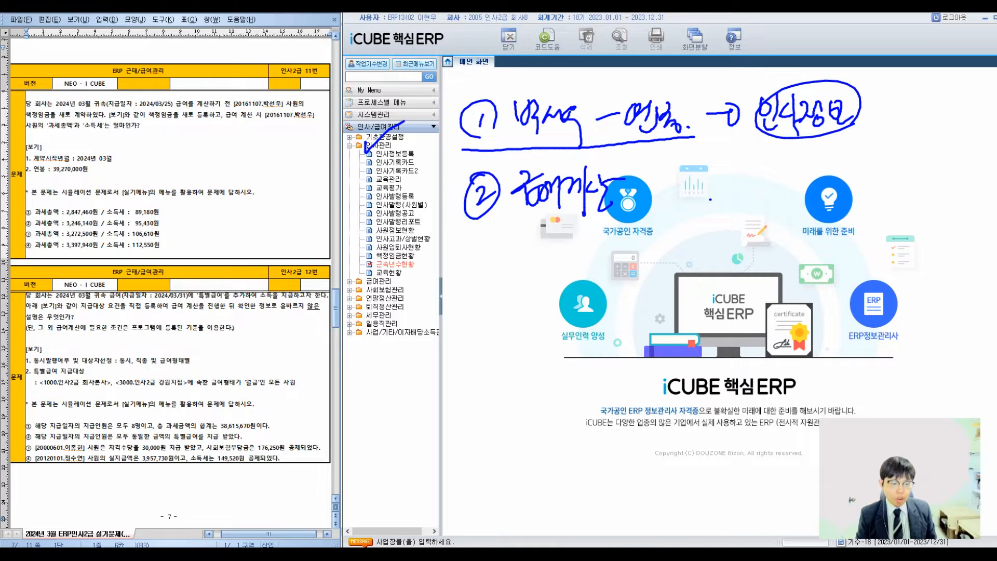
- Expand the 급여관리 group of the 인사/급여관리 module
left_click(350, 281)
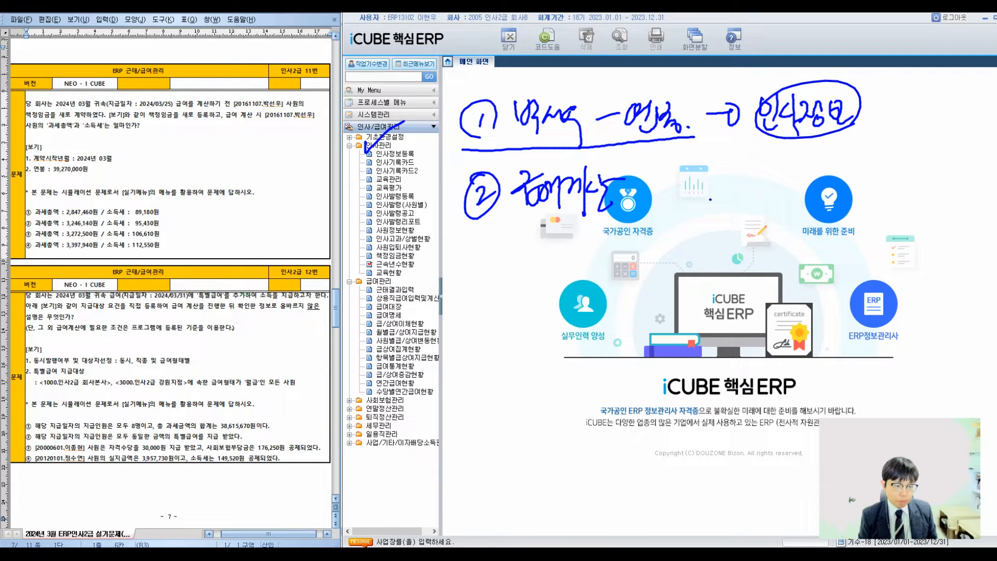
mouse_move(359, 293)
left_mouse_down()
mouse_move(361, 300)
mouse_move(386, 267)
left_mouse_up()
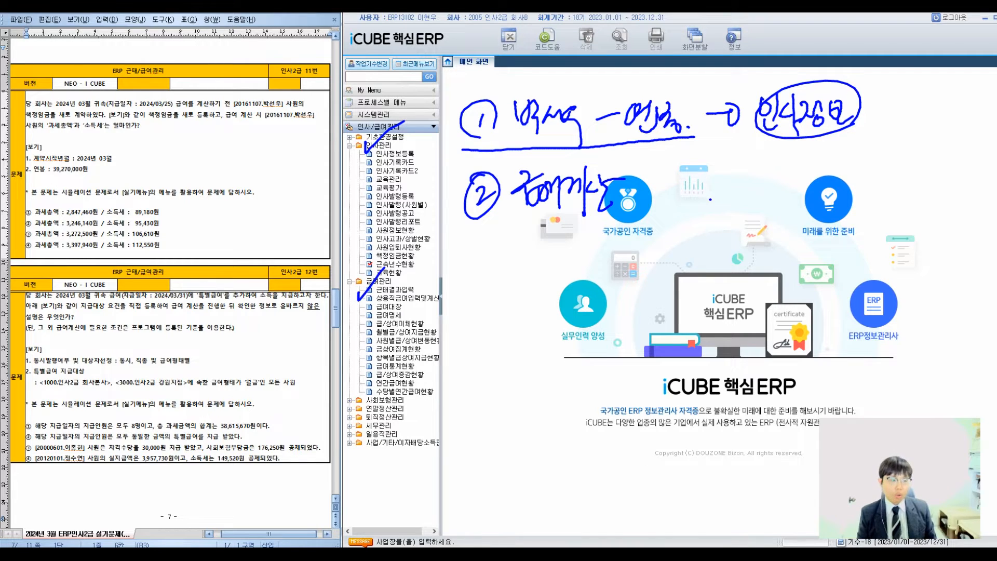
key("Escape")
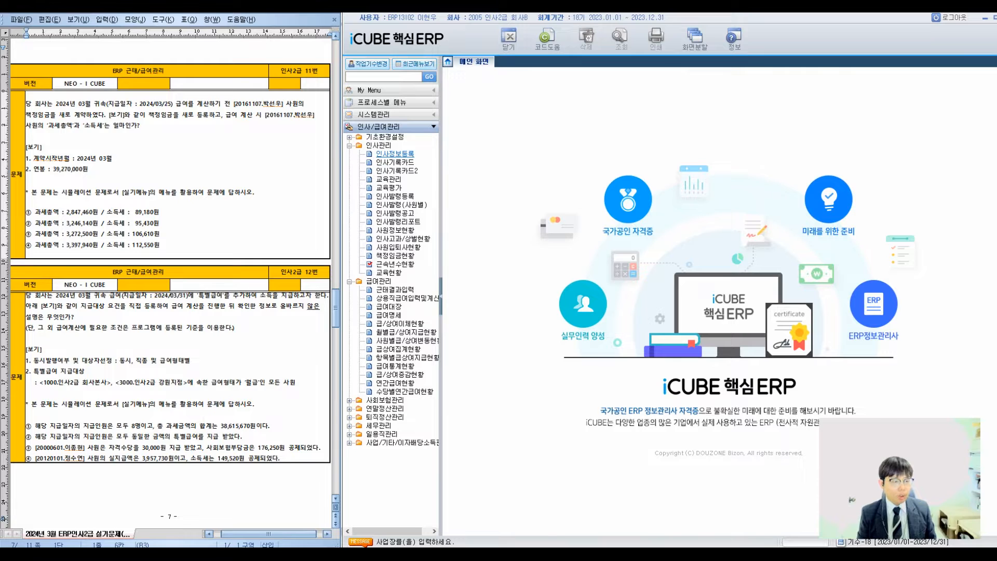
- Open 인사정보등록 and show the 책정임금 section of the salary information for the employee named in question 11
left_click(394, 154)
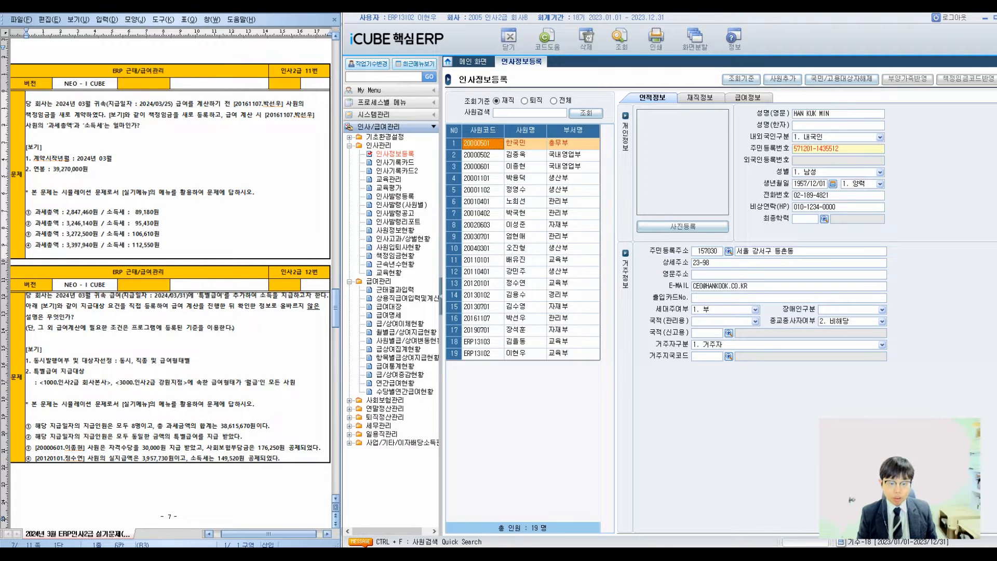
left_click(483, 318)
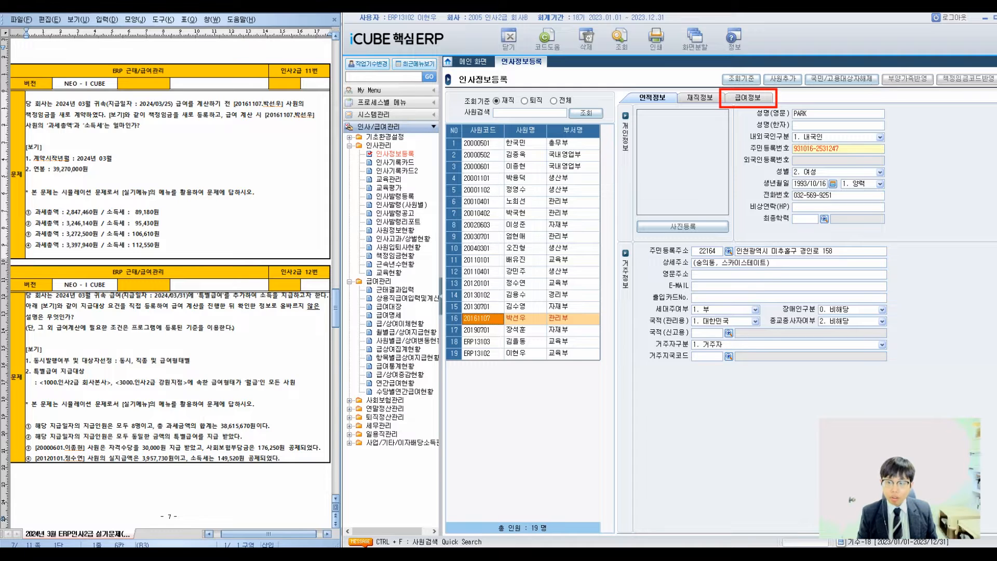
left_click(748, 98)
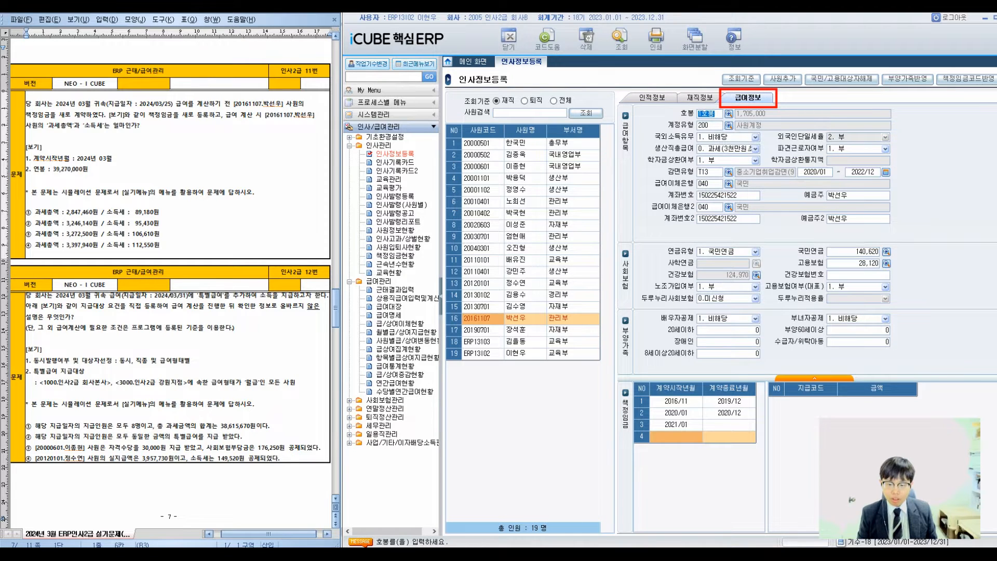
left_click(677, 437)
left_click(815, 379)
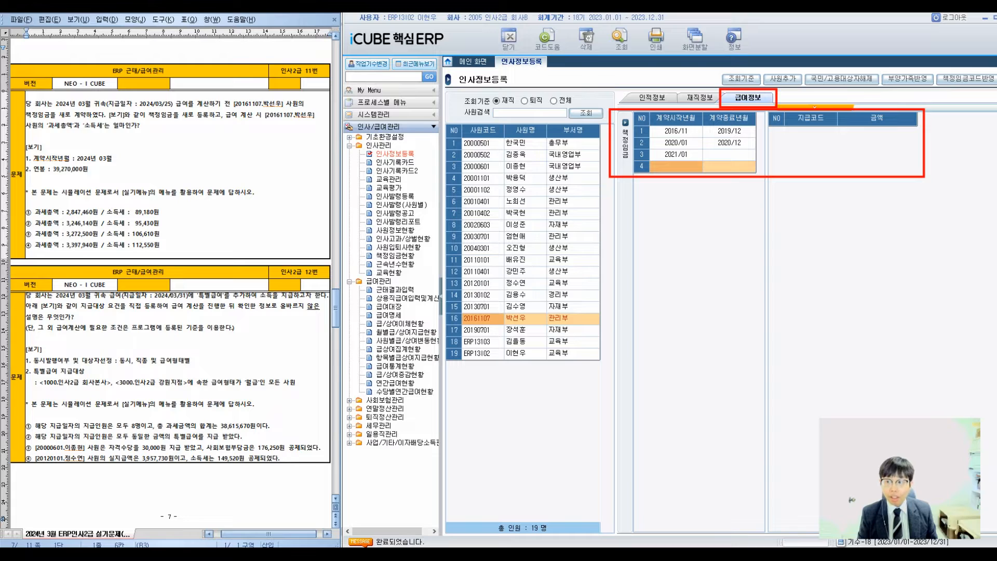
- Add a 책정임금 contract with the start month 2024/03 for the selected employee
left_click(675, 167)
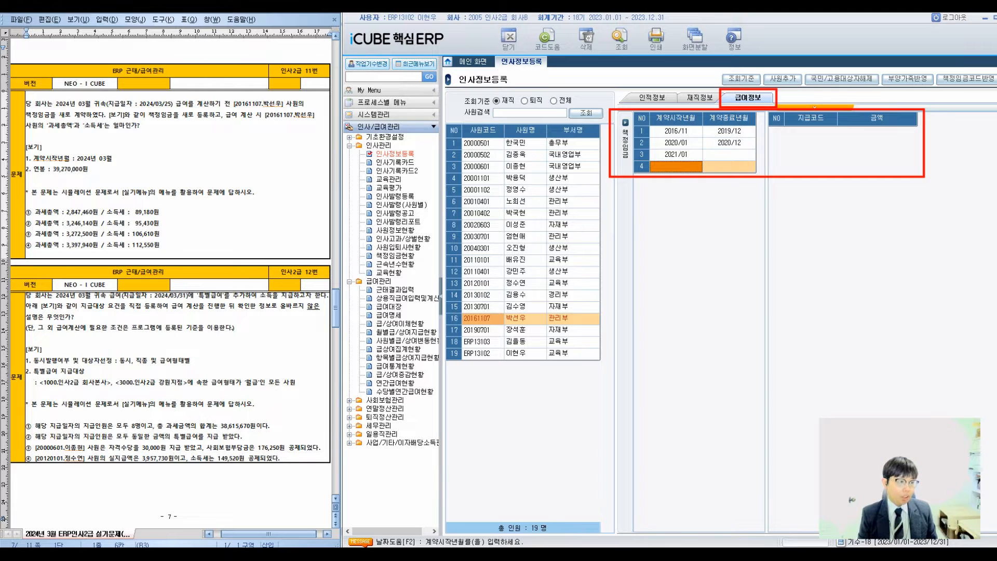
type("2024/03")
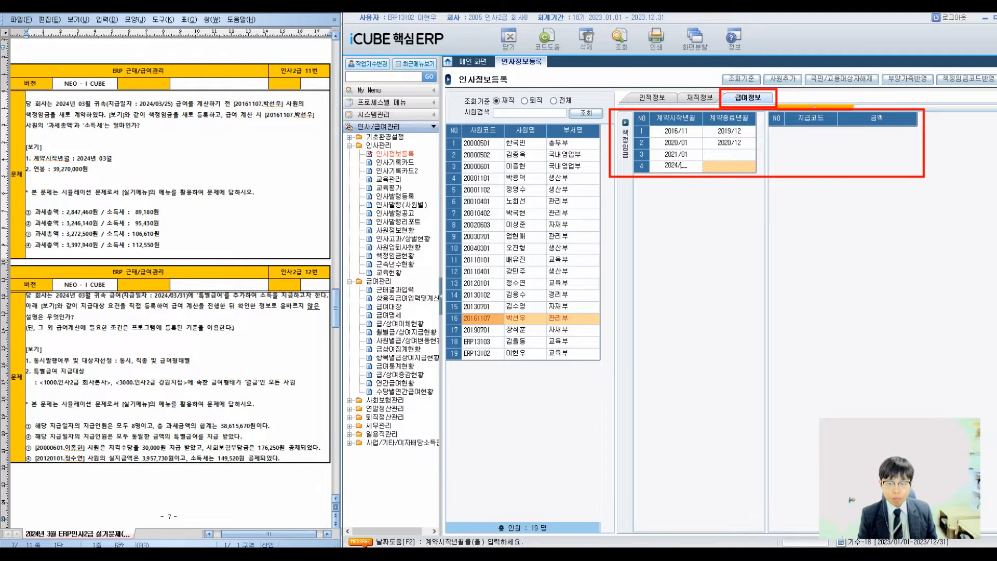
key("Return")
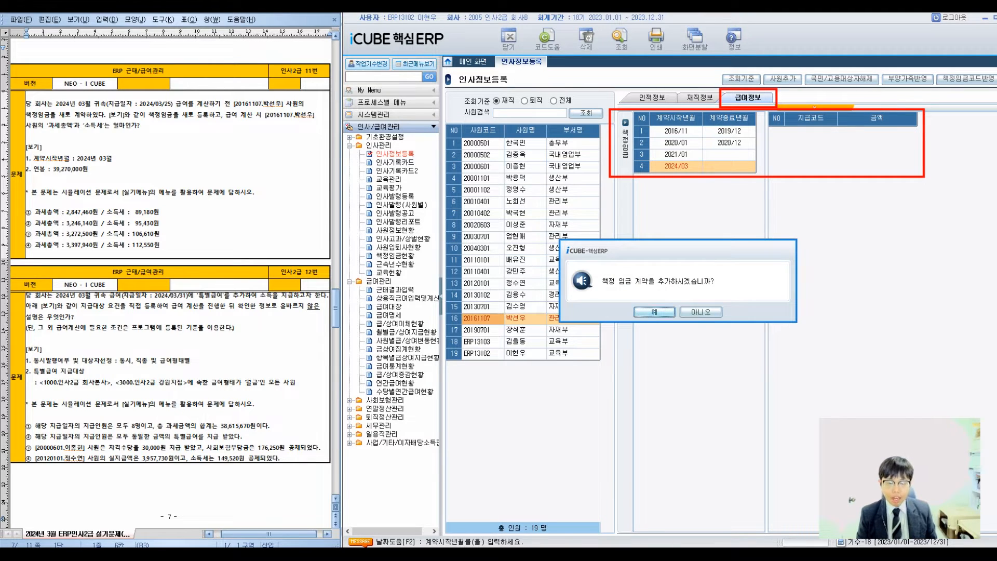
key("Return")
left_click(676, 166)
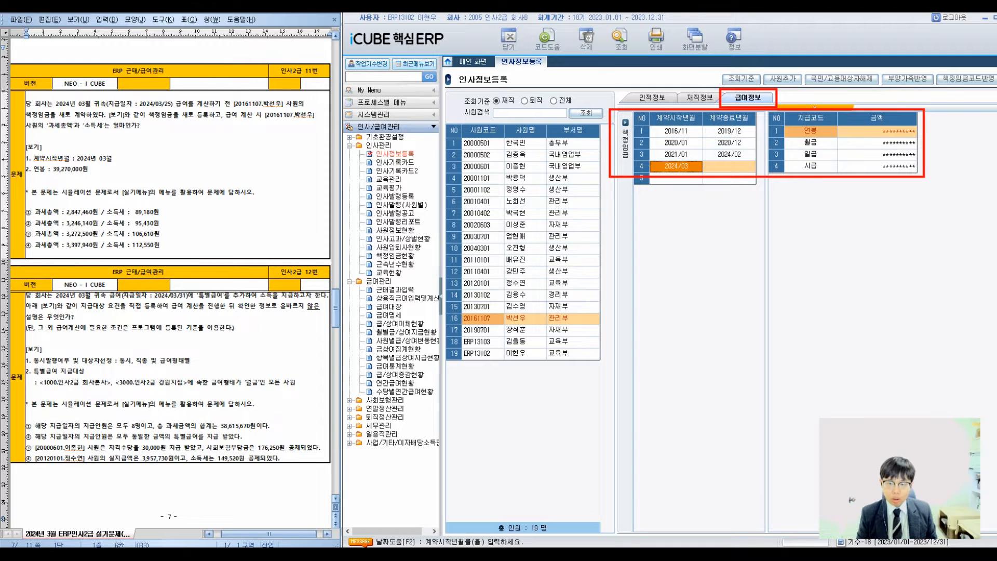
left_click(842, 132)
left_click(834, 146)
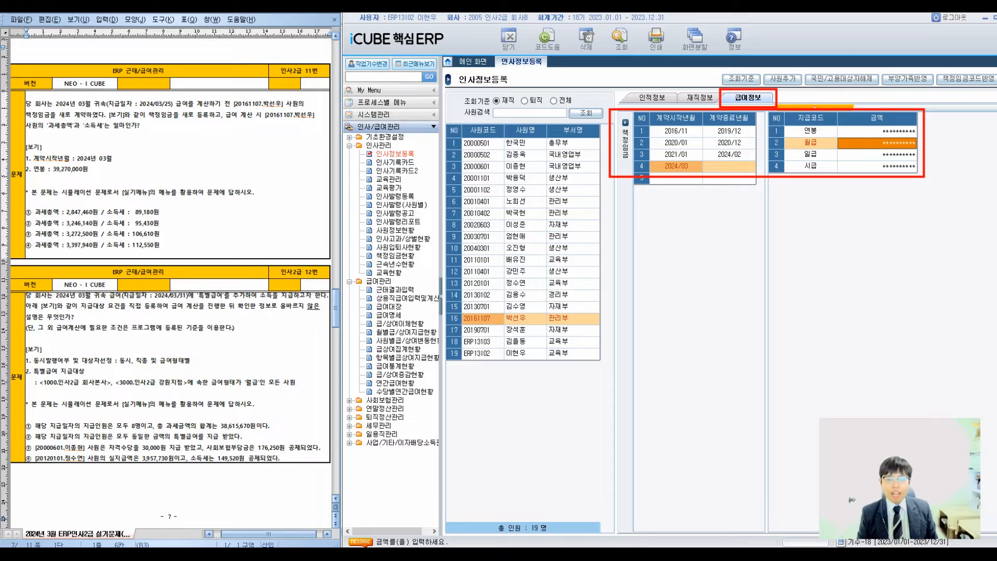
left_click(876, 131)
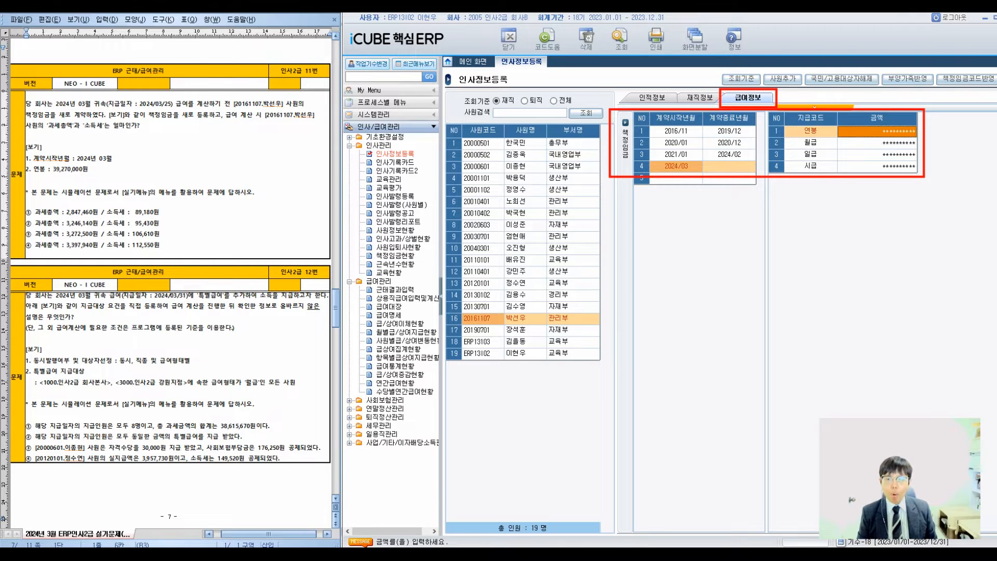
left_click(833, 146)
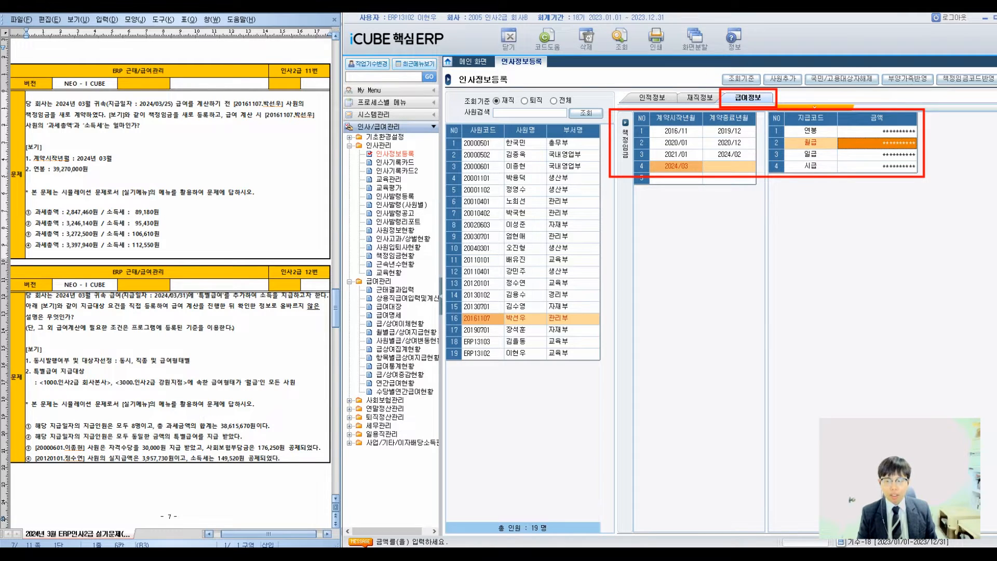
left_click(877, 131)
key("Down")
key("Down")
key("Down")
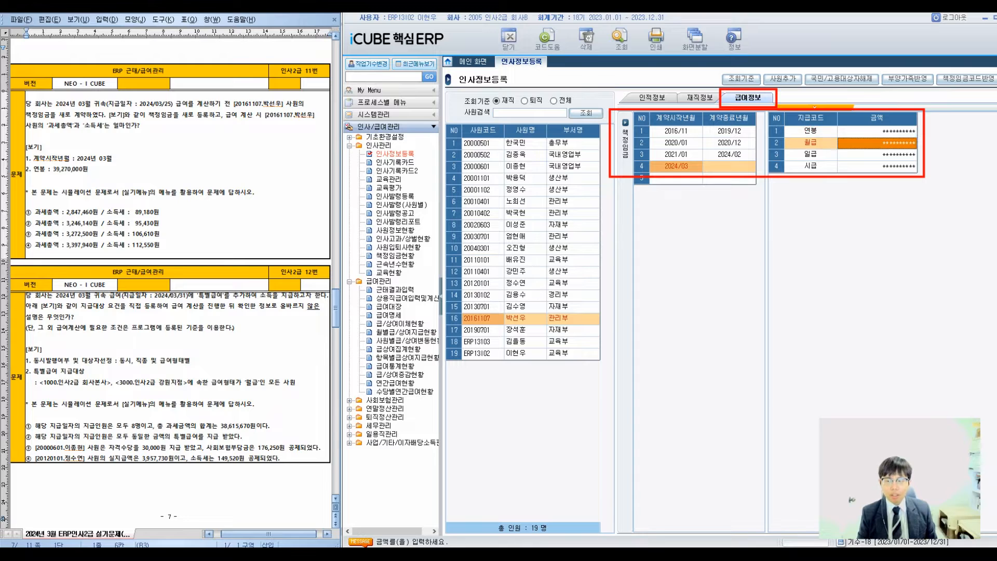
key("Up")
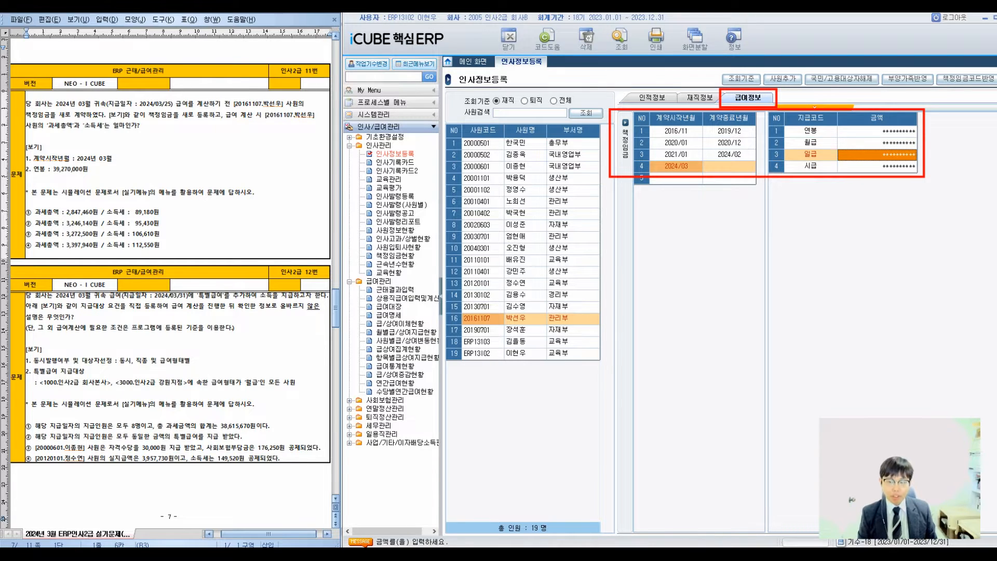
left_click_drag(691, 218, 700, 250)
left_click_drag(695, 229, 732, 224)
mouse_move(733, 242)
left_mouse_down()
mouse_move(746, 204)
mouse_move(745, 243)
left_mouse_up()
mouse_move(766, 227)
left_mouse_down()
mouse_move(791, 222)
mouse_move(783, 248)
left_mouse_up()
left_click_drag(794, 224, 826, 210)
left_click_drag(809, 215, 808, 248)
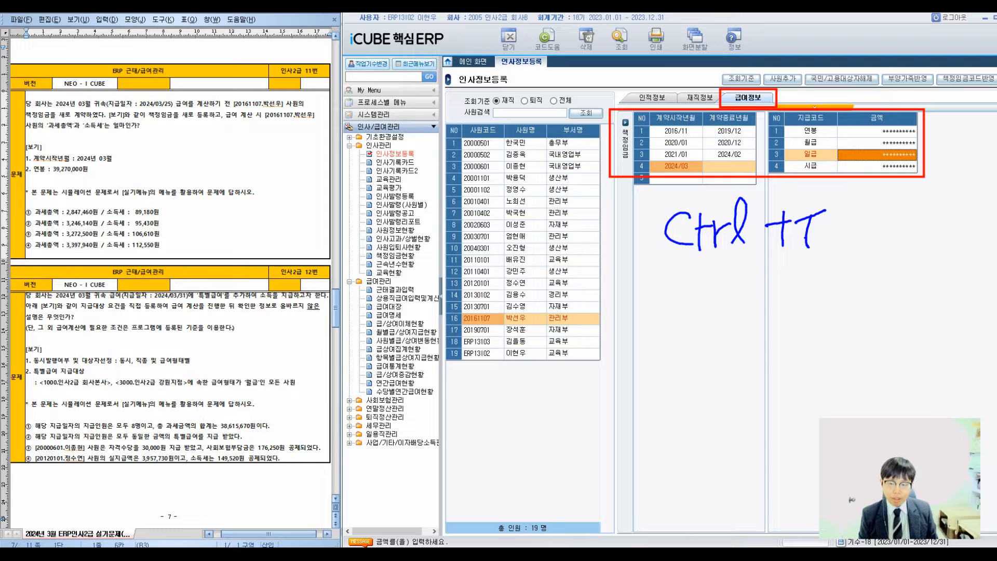
mouse_move(800, 218)
left_mouse_down()
mouse_move(807, 232)
mouse_move(821, 220)
left_mouse_up()
left_click_drag(626, 226, 649, 227)
mouse_move(639, 214)
left_mouse_down()
mouse_move(638, 242)
mouse_move(652, 242)
left_mouse_up()
left_click_drag(651, 257, 754, 255)
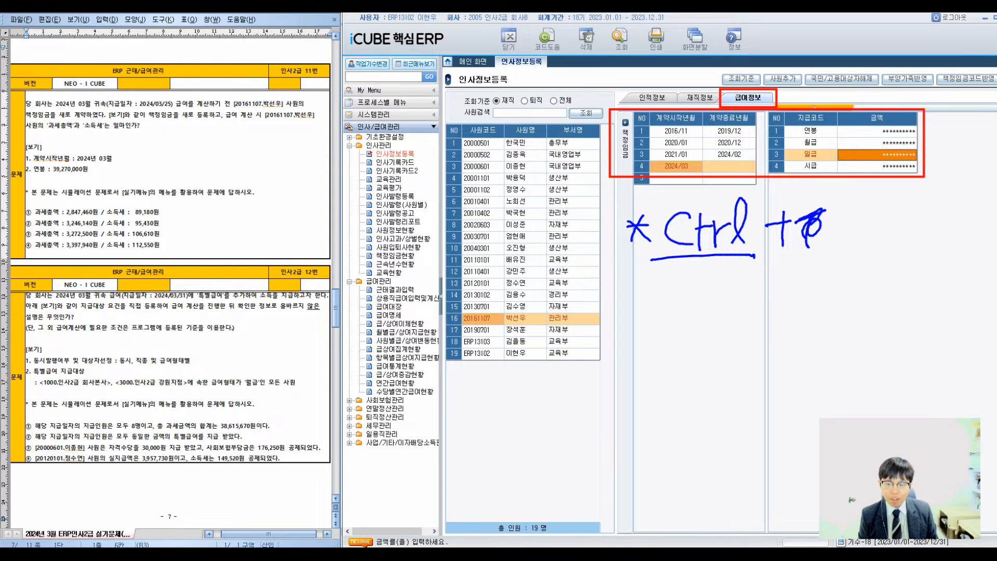
mouse_move(805, 235)
left_mouse_down()
mouse_move(859, 202)
mouse_move(846, 253)
left_mouse_up()
mouse_move(840, 229)
left_mouse_down()
mouse_move(861, 222)
mouse_move(868, 251)
left_mouse_up()
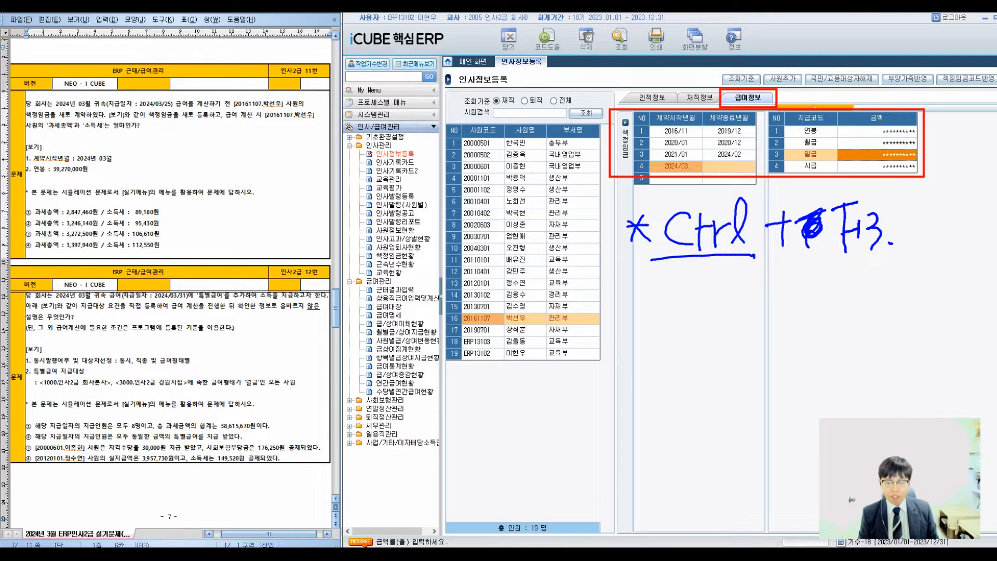
left_click_drag(740, 257, 886, 247)
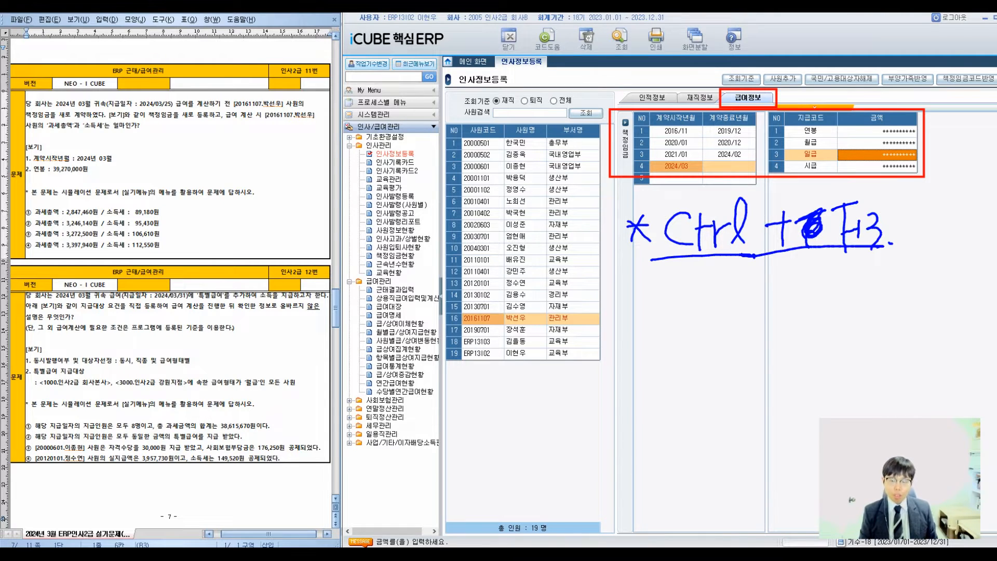
- Unmask the amounts of the 2024/03 contract, confirming the login password prompt with the password left blank
key("ctrl+F3")
left_click_drag(682, 252, 702, 298)
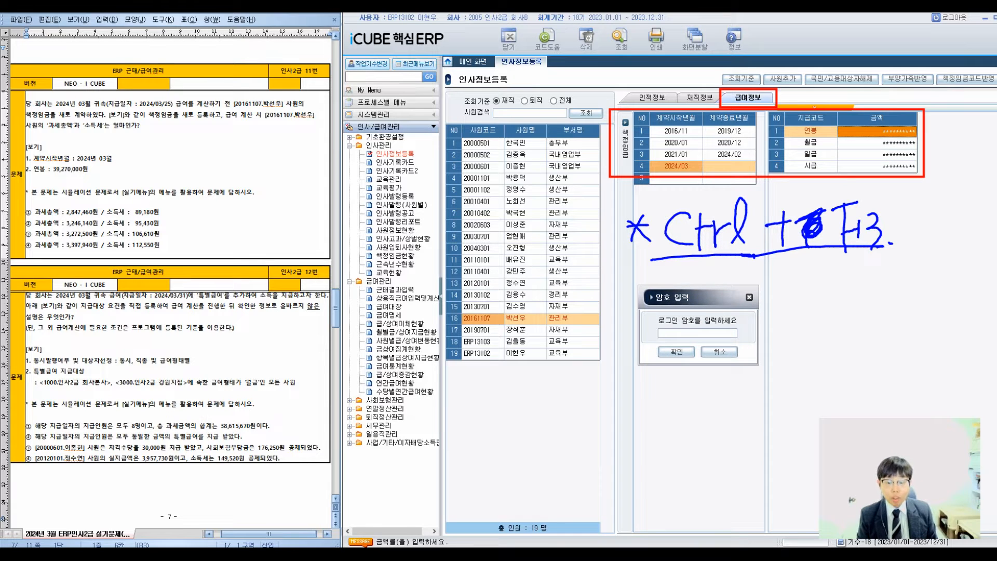
left_click(677, 352)
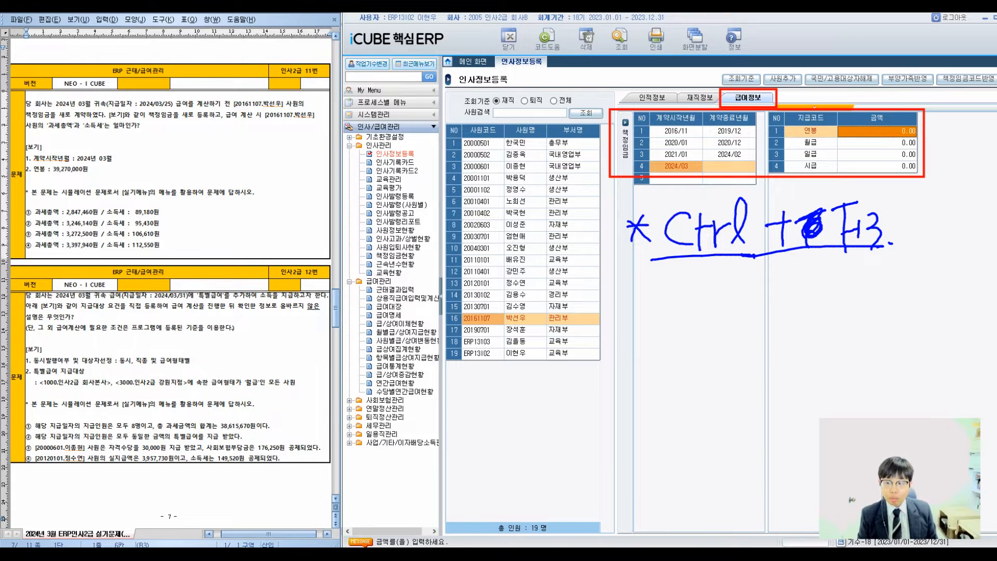
- Set the 연봉 amount of the 2024/03 책정임금 contract to 39,270,000
key("Down")
key("Down")
key("Down")
key("Up")
key("Up")
key("Up")
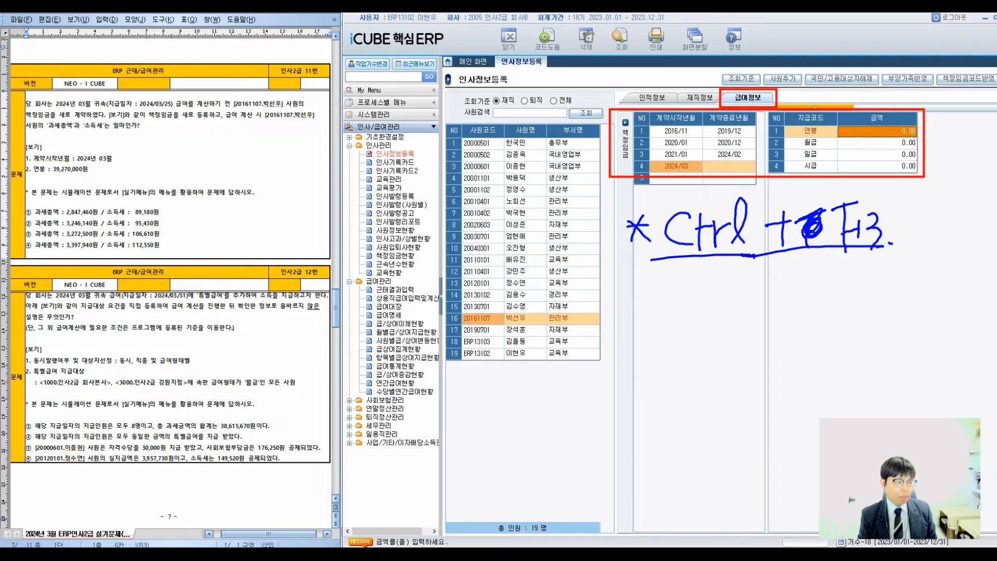
type("39270000")
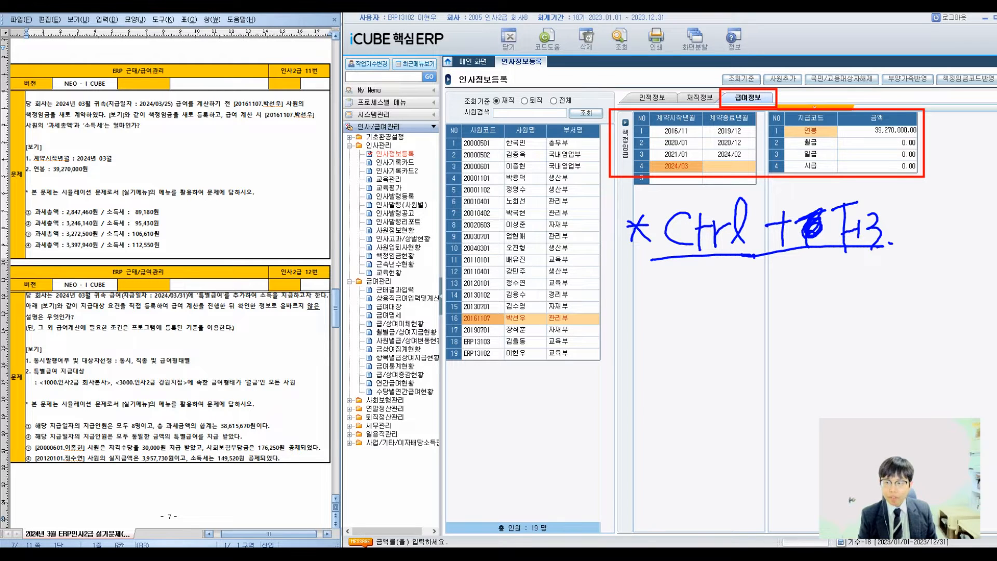
key("Return")
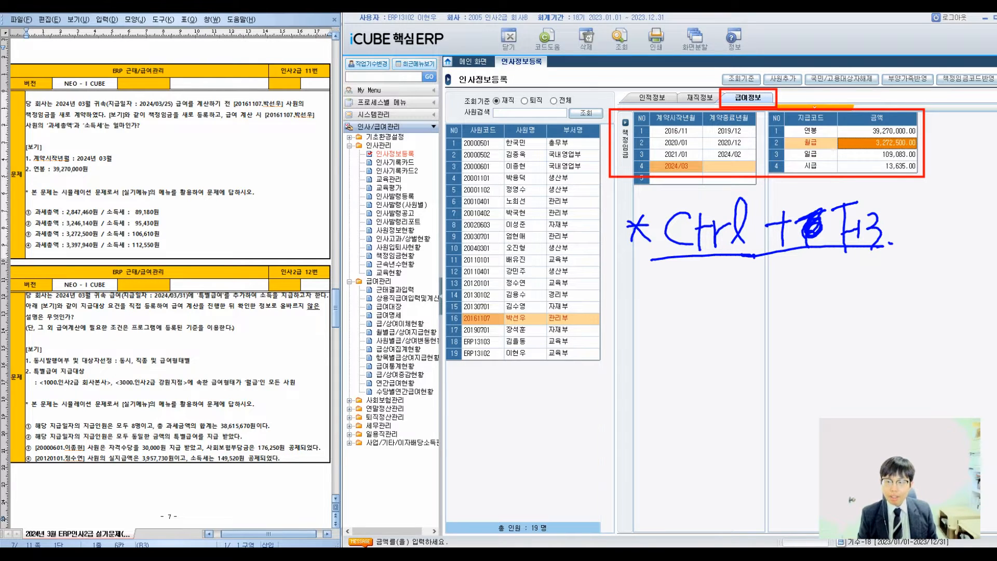
key("Return")
key("Return")
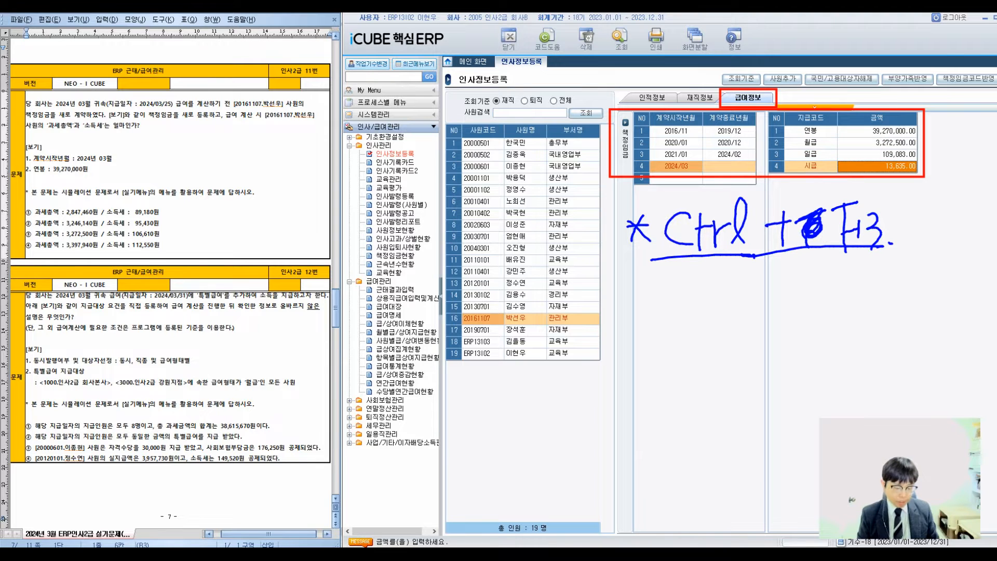
key("ctrl+F3")
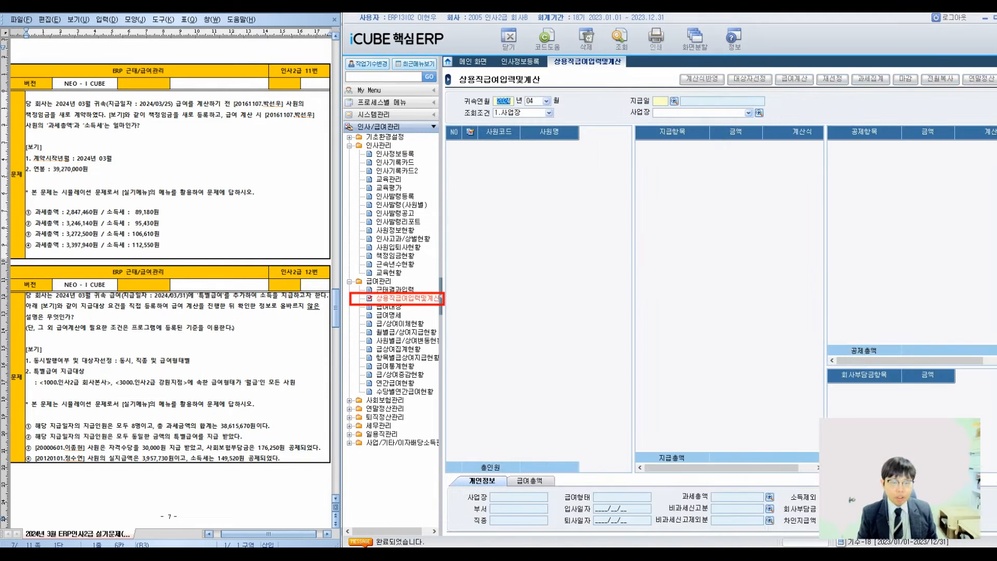
- Set the 귀속연월 in 상용직급여입력및계산 to March 2024
left_click(546, 101)
key("Down")
key("Down")
key("Return")
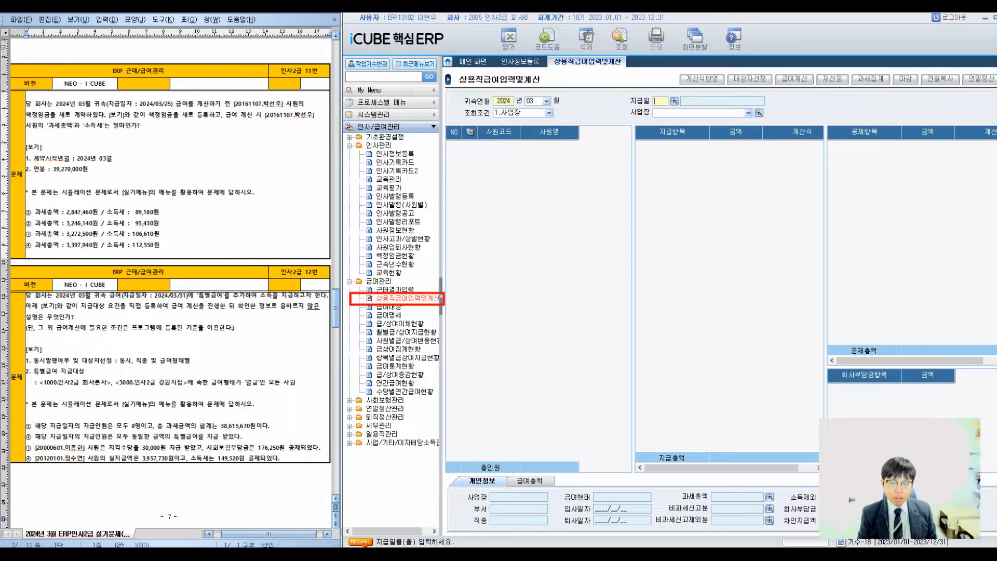
- Choose the 2024/03/25 급여 payment date and retrieve the employees to be paid
key("F2")
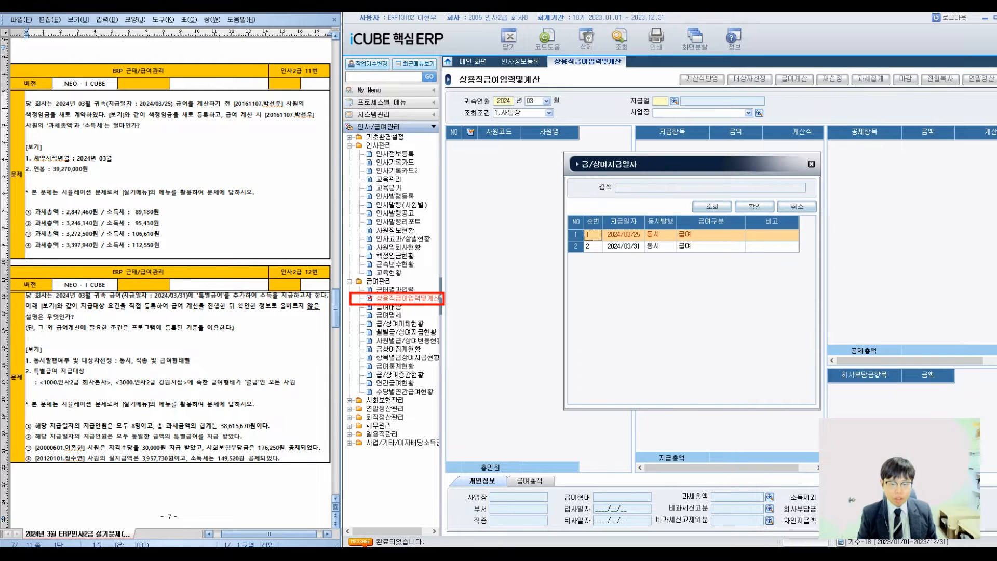
left_click(624, 235)
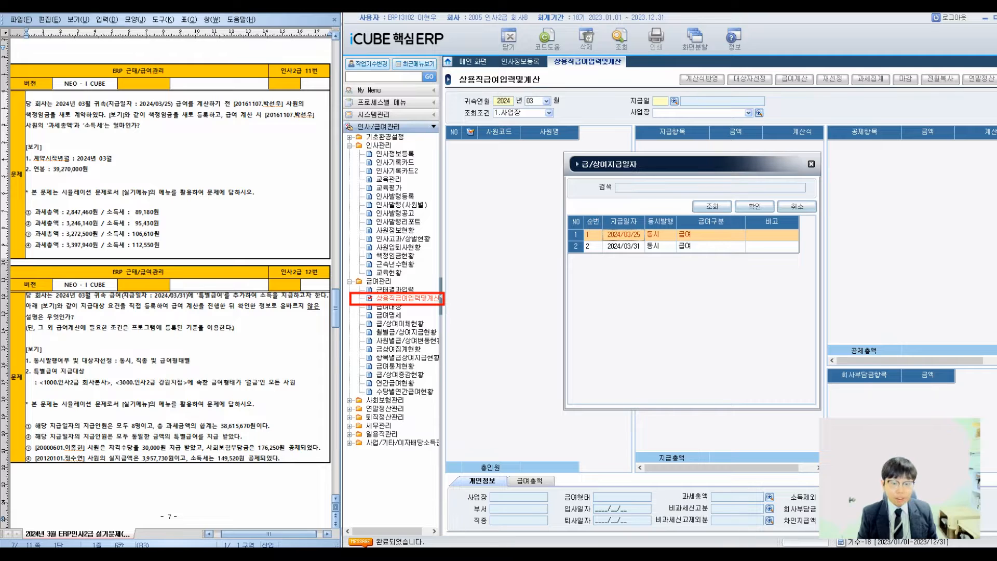
left_click(624, 246)
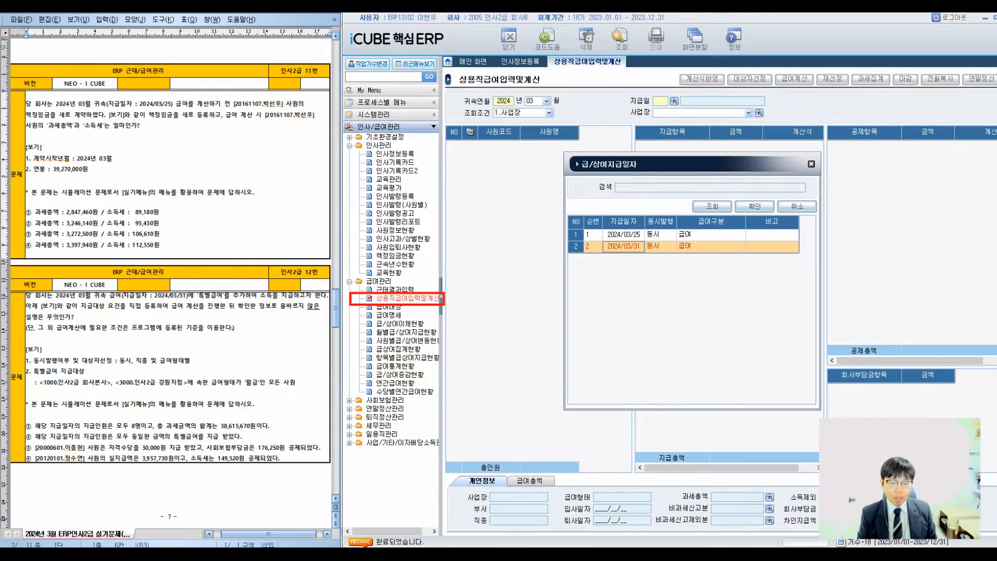
left_click(624, 235)
double_click(624, 235)
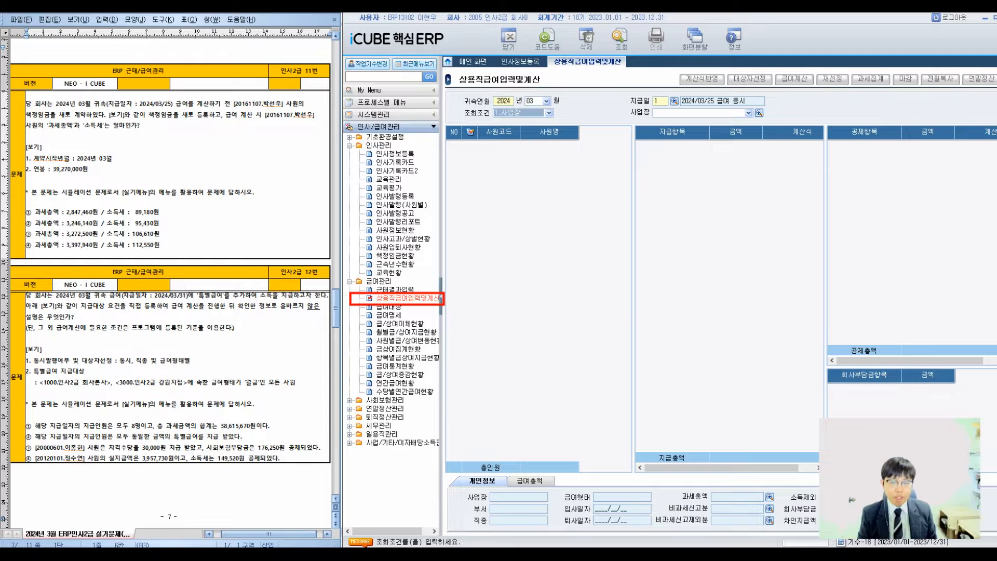
left_click(621, 39)
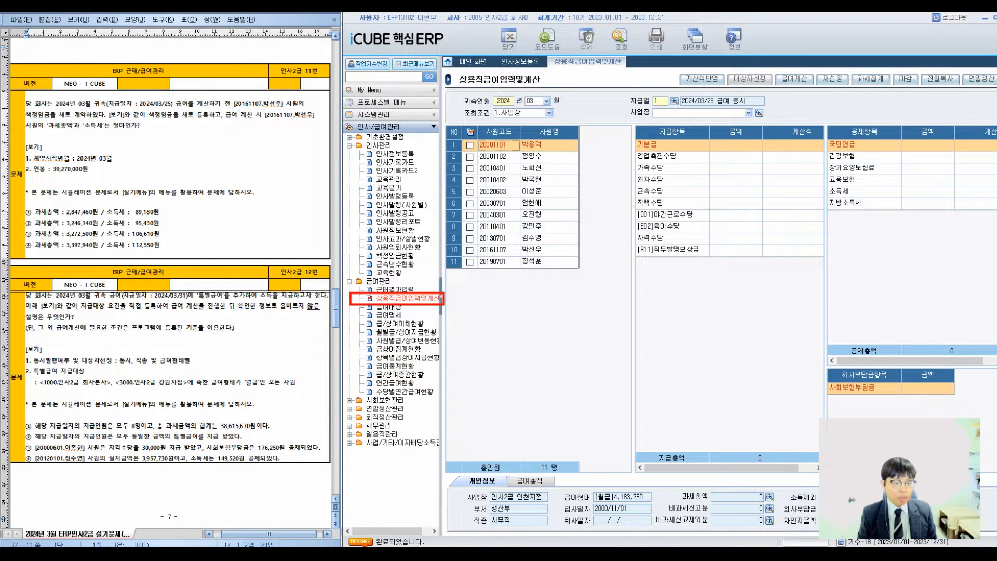
- Select all listed employees and run 급여계산 for every 지급/공제 item of the 2024/03/25 payment
left_click(498, 250)
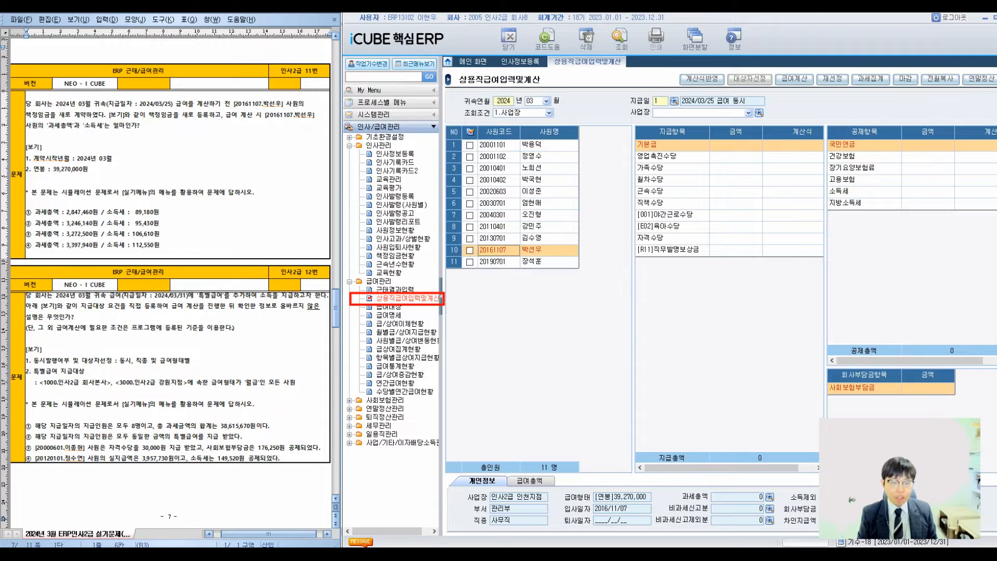
left_click(499, 145)
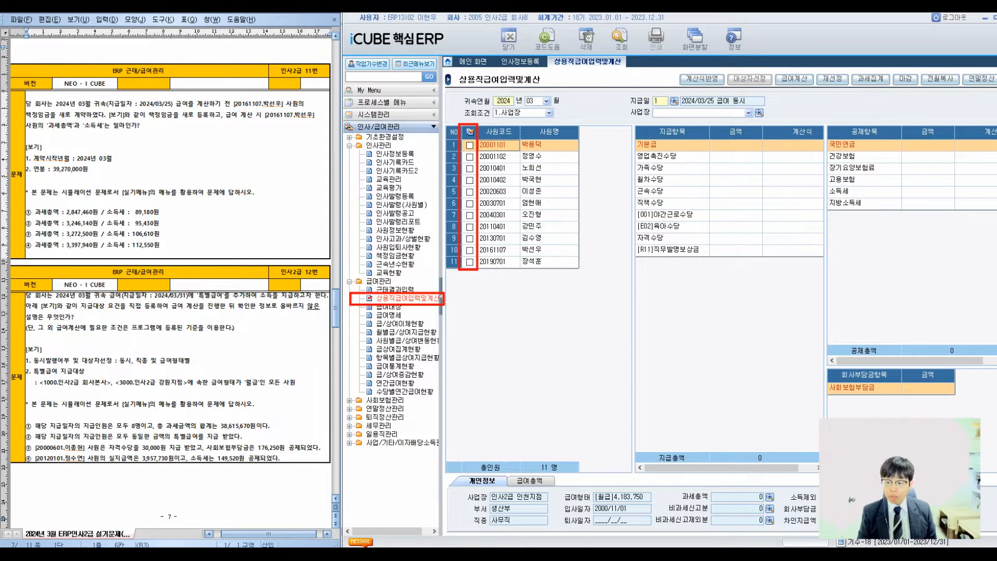
left_click(470, 131)
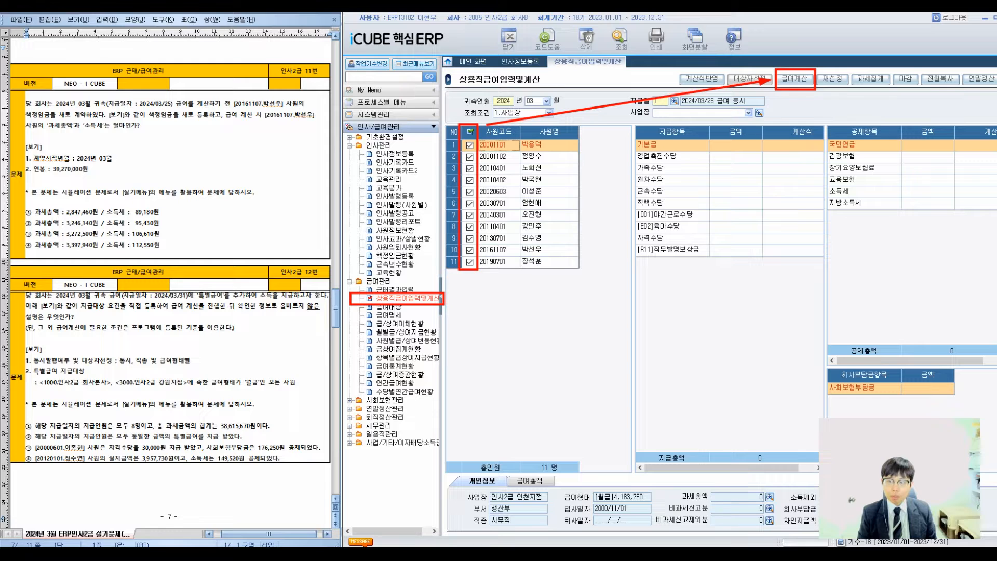
left_click(795, 79)
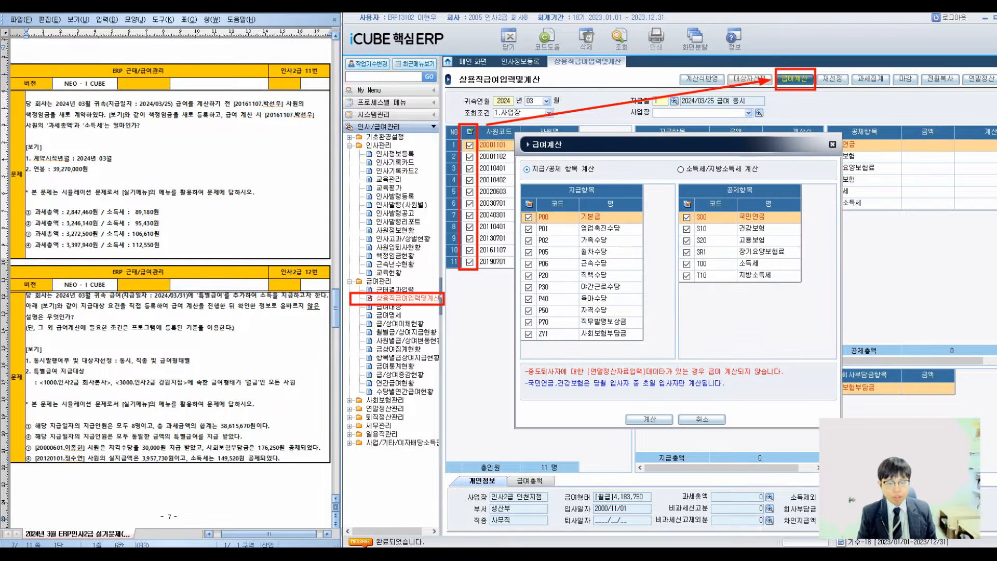
left_click_drag(697, 144, 677, 156)
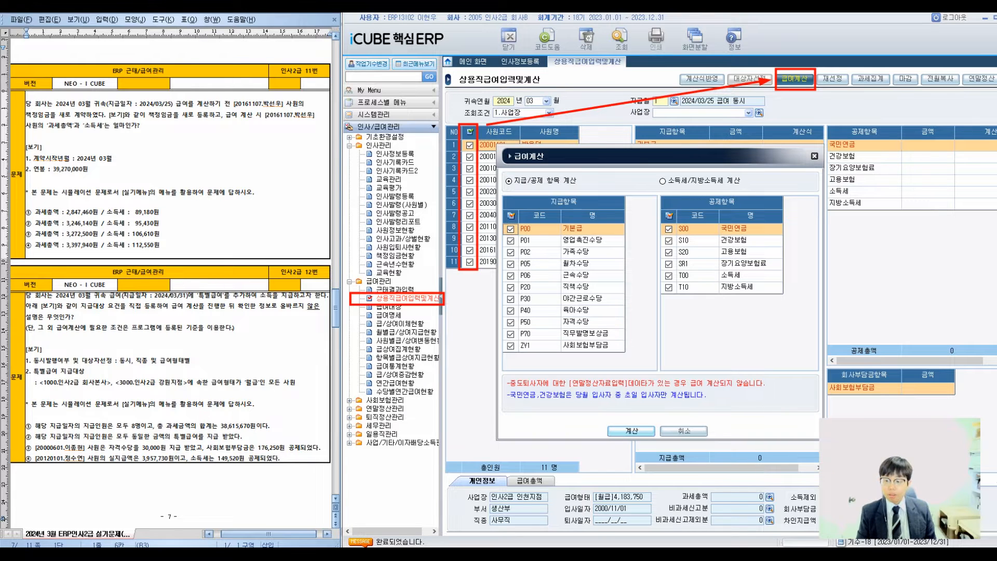
key("Right")
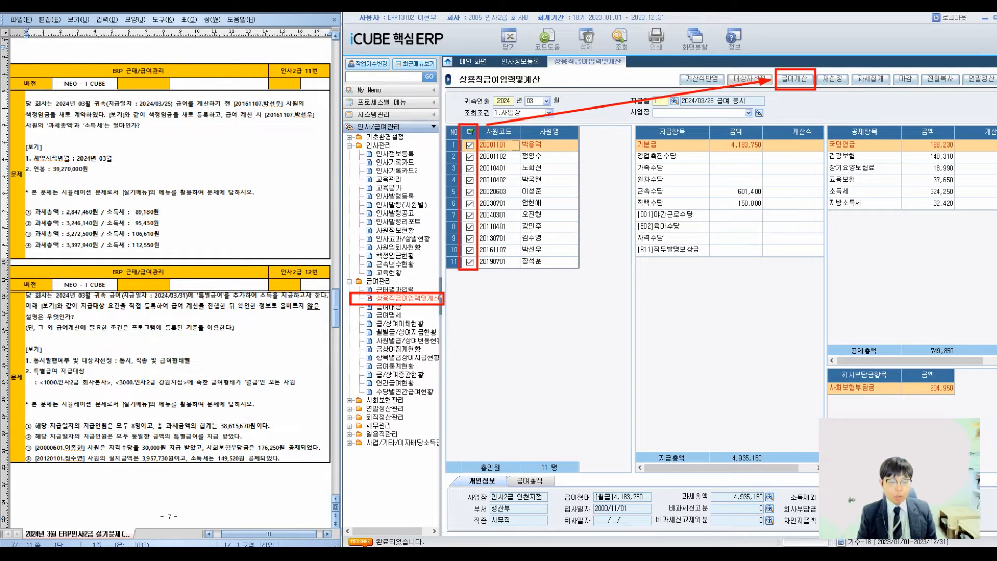
- Review the question 11 employee's calculated payment items from 기본급 down to 자격수당
left_click(498, 250)
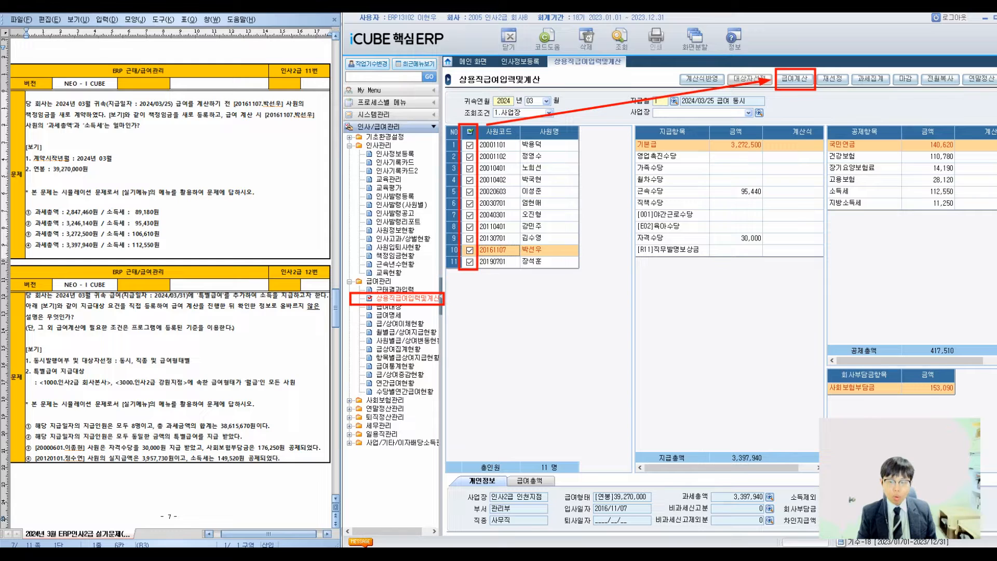
left_click(736, 145)
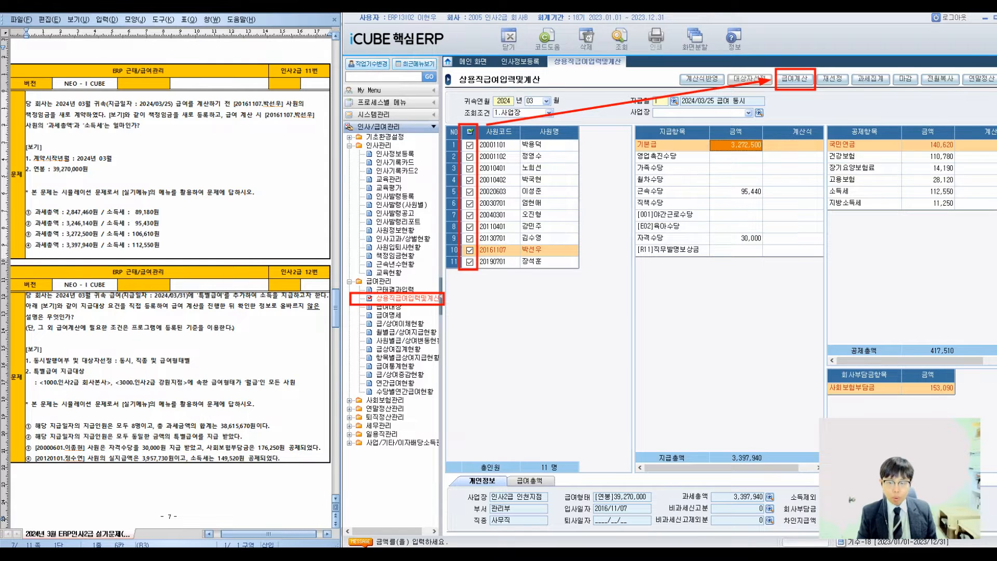
key("Down")
key("Down")
key("Down")
key("Down")
key("Down")
key("Down")
key("Down")
key("Down")
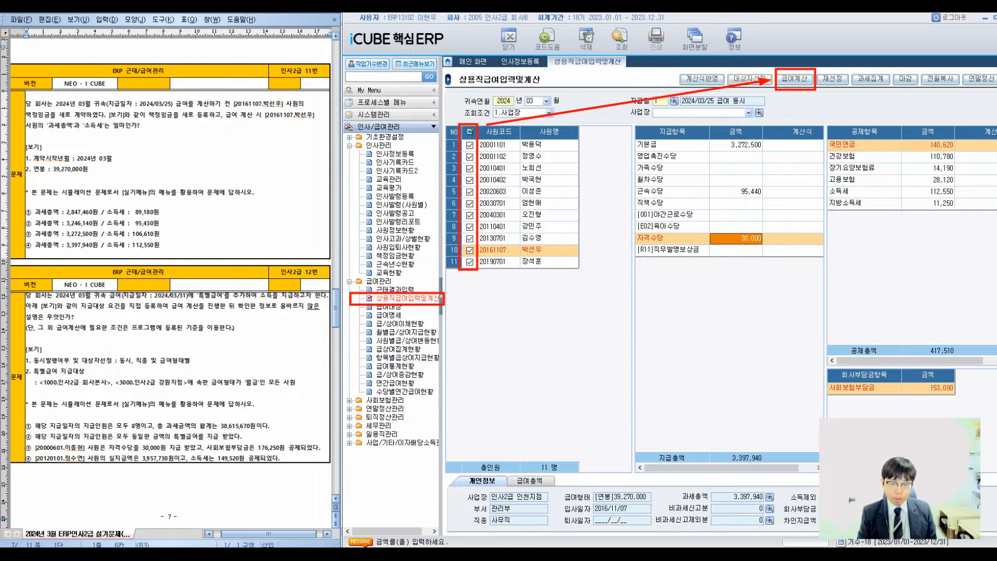
- Divide the annual salary of 39270000 by 12 in the Windows calculator to check the monthly 기본급, and close the calculator
key("XF86Calculator")
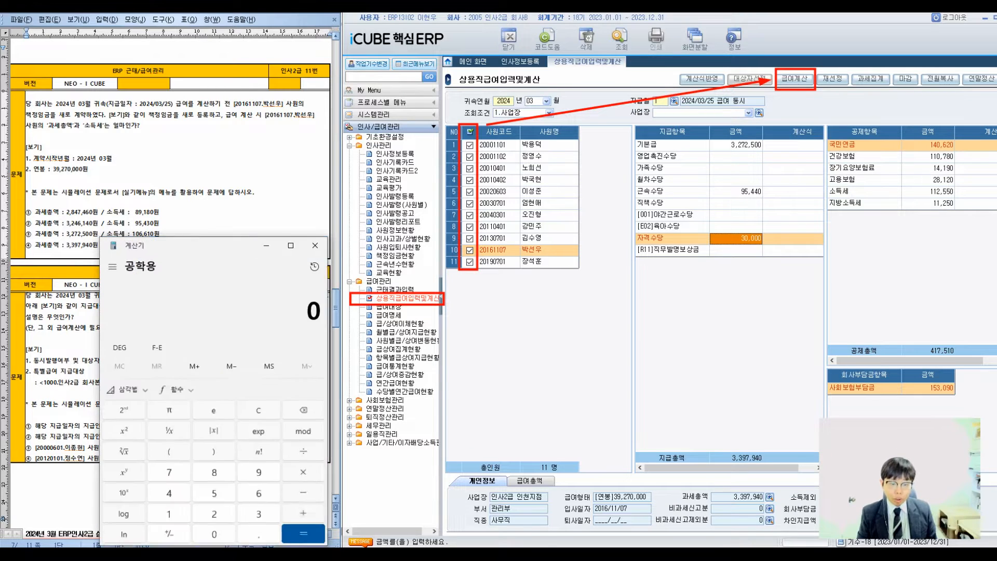
type("39270000/12")
key("Return")
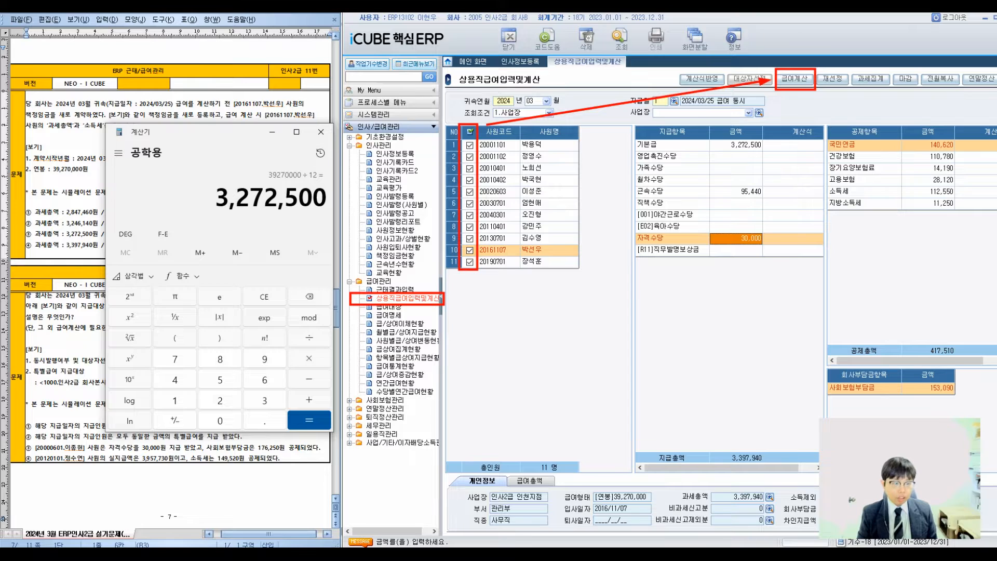
left_click(321, 132)
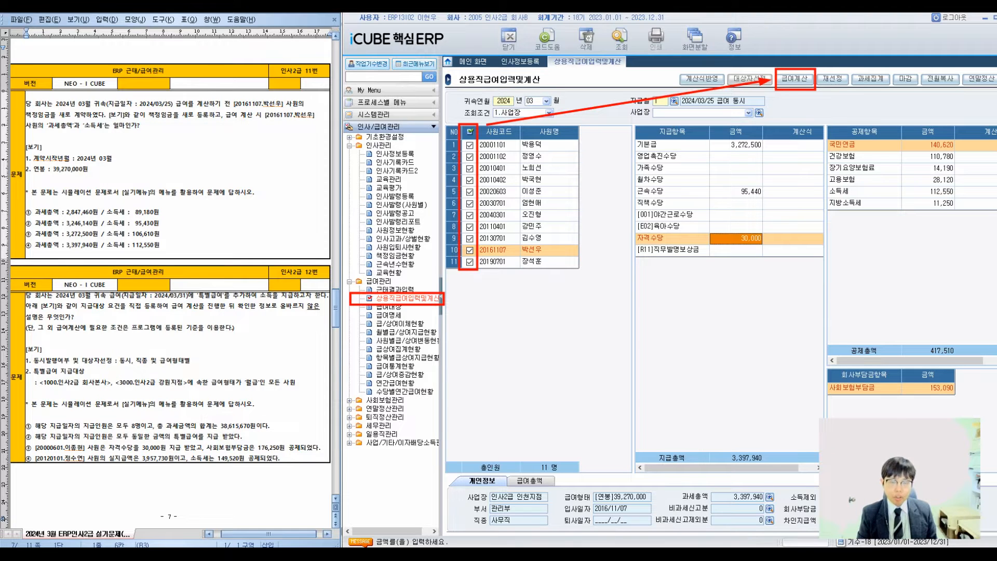
left_click(520, 62)
left_click(587, 62)
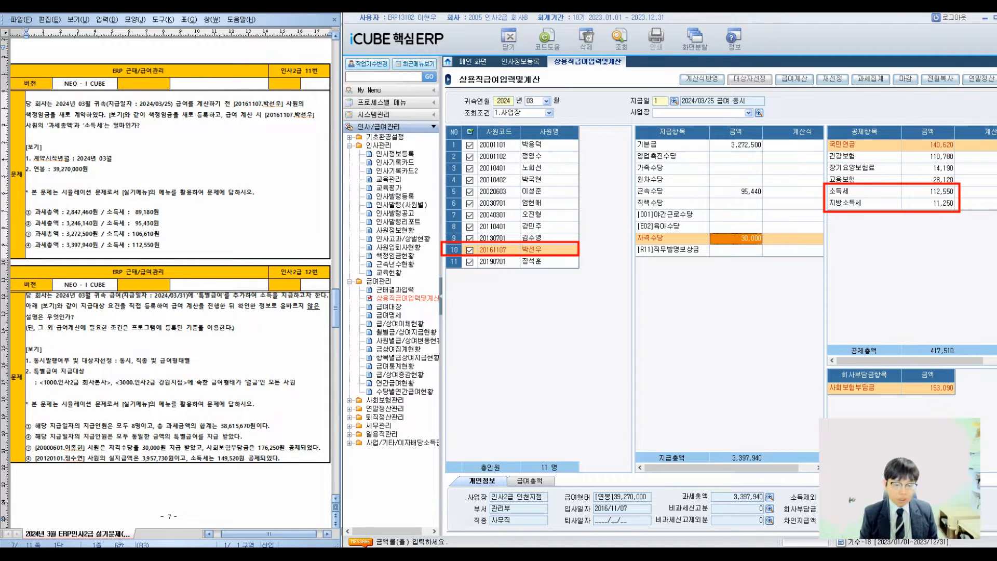
left_click_drag(772, 452, 747, 500)
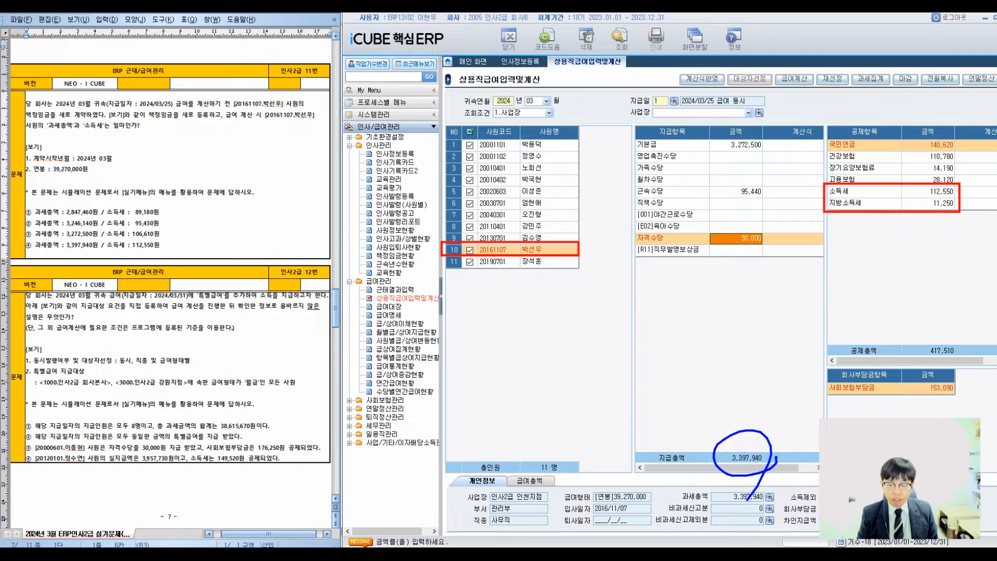
left_click_drag(724, 503, 820, 502)
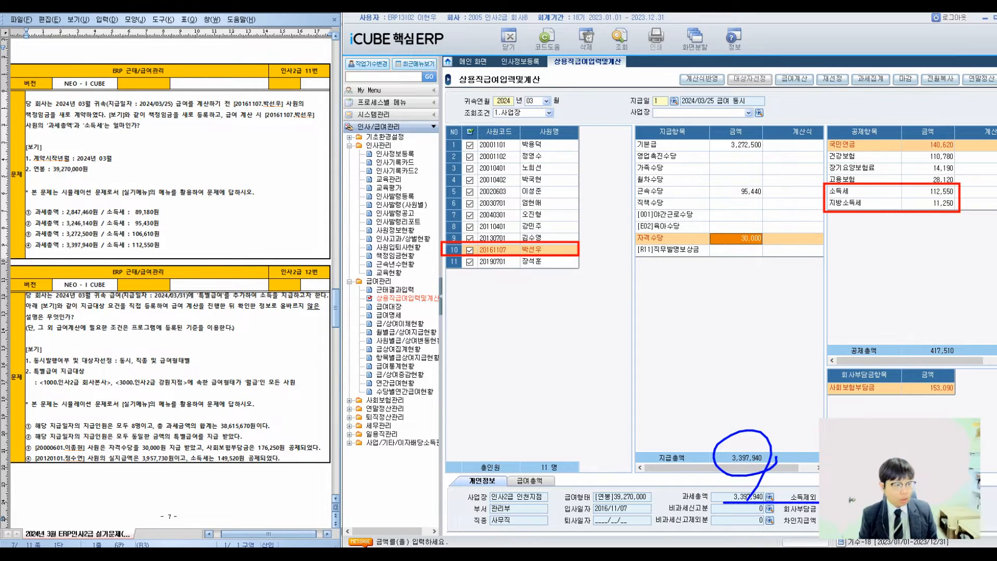
mouse_move(966, 179)
left_mouse_down()
mouse_move(907, 187)
mouse_move(972, 199)
left_mouse_up()
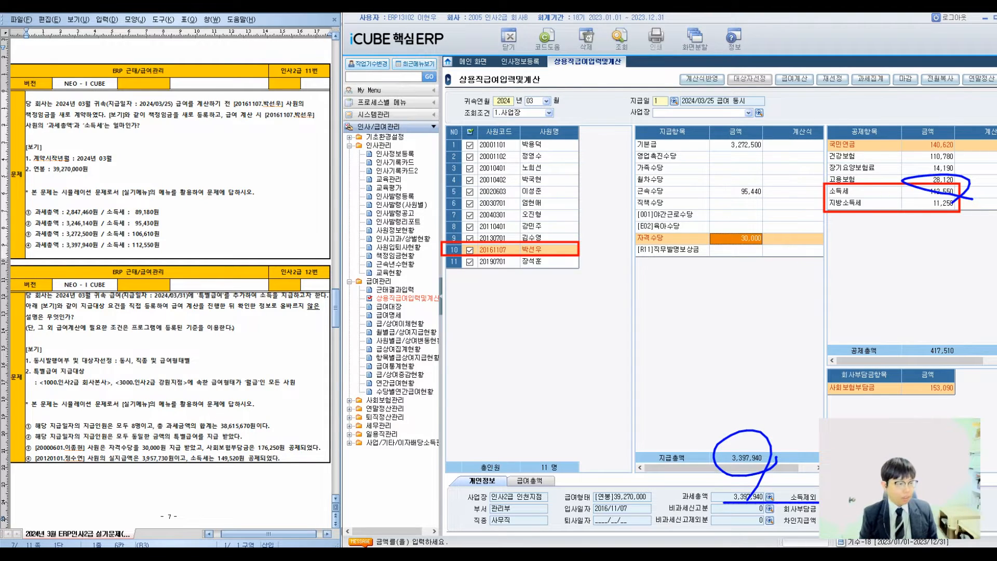
left_click_drag(25, 236, 73, 196)
mouse_move(249, 104)
left_mouse_down()
mouse_move(277, 131)
mouse_move(253, 150)
left_mouse_up()
left_click_drag(268, 87, 232, 156)
left_click_drag(171, 133, 209, 129)
left_click_drag(189, 137, 208, 134)
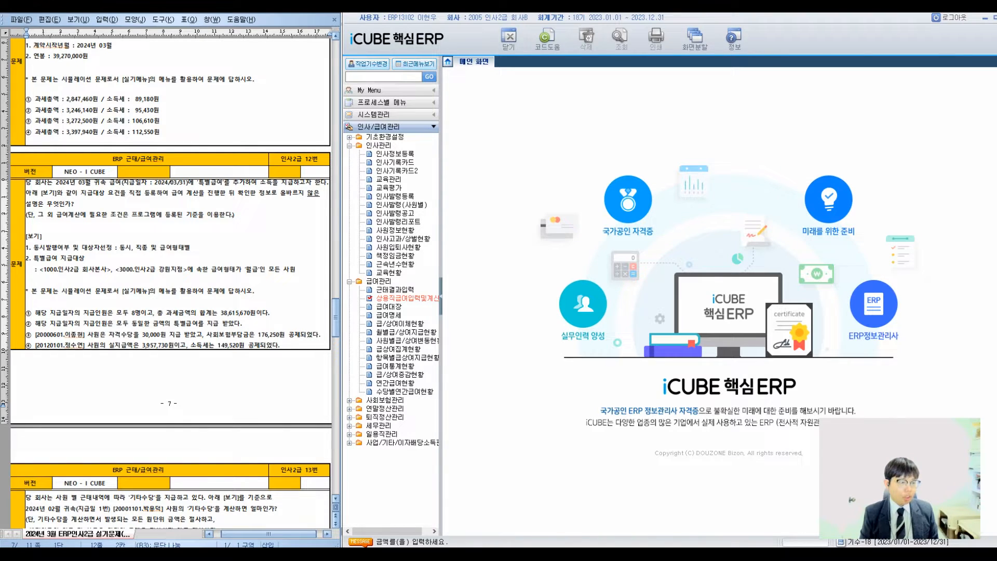
mouse_move(194, 191)
left_mouse_down()
mouse_move(245, 188)
mouse_move(261, 177)
mouse_move(186, 178)
mouse_move(188, 188)
mouse_move(213, 155)
mouse_move(205, 165)
left_mouse_up()
mouse_move(267, 176)
left_mouse_down()
mouse_move(284, 157)
mouse_move(468, 144)
mouse_move(465, 134)
mouse_move(462, 150)
left_mouse_up()
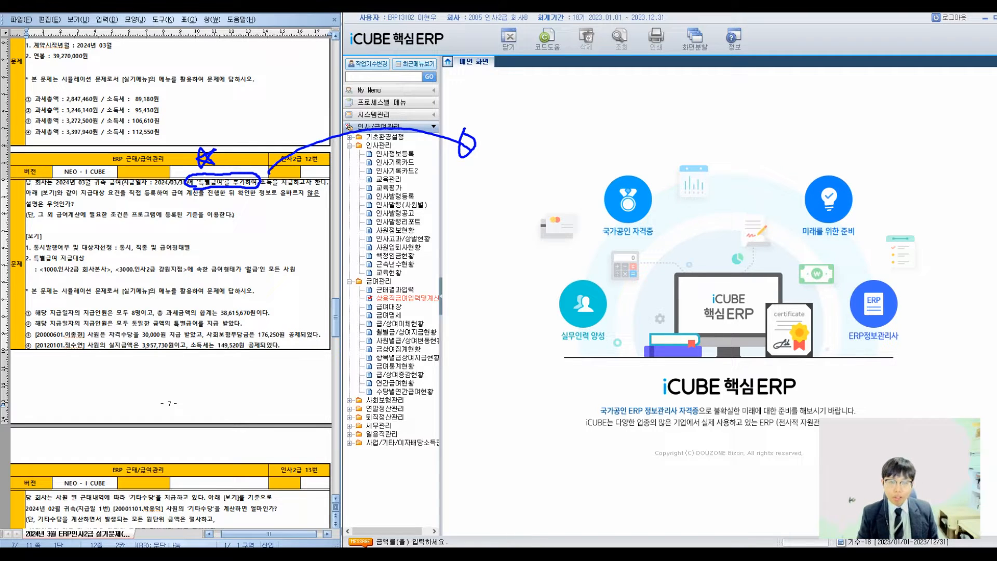
- Collapse the 인사관리 group and expand 기초환경설정 to reach the payment date registration
left_click(350, 146)
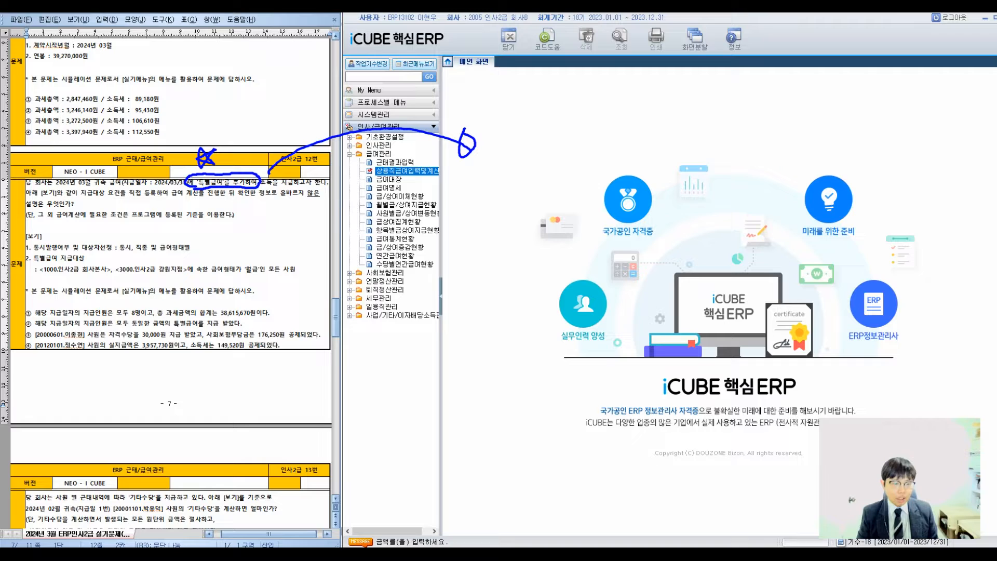
left_click(350, 138)
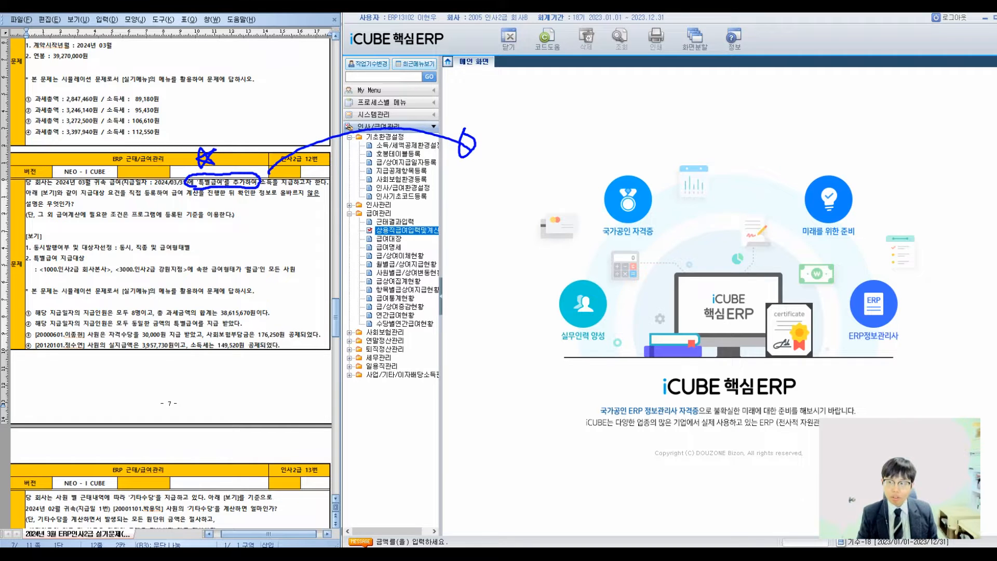
mouse_move(500, 116)
left_mouse_down()
mouse_move(501, 142)
mouse_move(491, 112)
mouse_move(540, 140)
left_mouse_up()
left_click_drag(574, 96, 545, 158)
mouse_move(578, 116)
left_mouse_down()
mouse_move(567, 133)
mouse_move(583, 143)
left_mouse_up()
mouse_move(586, 116)
left_mouse_down()
mouse_move(594, 136)
mouse_move(603, 128)
left_mouse_up()
mouse_move(604, 108)
left_mouse_down()
mouse_move(602, 151)
mouse_move(631, 135)
mouse_move(638, 155)
left_mouse_up()
left_click_drag(643, 118, 659, 121)
mouse_move(638, 130)
left_mouse_down()
mouse_move(652, 148)
mouse_move(659, 131)
left_mouse_up()
mouse_move(662, 107)
left_mouse_down()
mouse_move(665, 145)
mouse_move(676, 141)
left_mouse_up()
left_click_drag(686, 104, 689, 152)
left_click_drag(707, 109, 714, 122)
left_click_drag(702, 128, 722, 125)
mouse_move(708, 134)
left_mouse_down()
mouse_move(716, 141)
mouse_move(725, 127)
left_mouse_up()
mouse_move(706, 136)
left_mouse_down()
mouse_move(732, 130)
mouse_move(725, 163)
left_mouse_up()
left_click_drag(765, 122, 776, 120)
mouse_move(790, 112)
left_mouse_down()
mouse_move(804, 109)
mouse_move(800, 122)
left_mouse_up()
mouse_move(786, 130)
left_mouse_down()
mouse_move(803, 140)
mouse_move(809, 128)
left_mouse_up()
left_click_drag(800, 134, 813, 137)
mouse_move(805, 125)
left_mouse_down()
mouse_move(823, 119)
mouse_move(826, 138)
left_mouse_up()
left_click_drag(816, 132, 846, 127)
mouse_move(831, 121)
left_mouse_down()
mouse_move(834, 143)
mouse_move(841, 139)
left_mouse_up()
mouse_move(841, 117)
left_mouse_down()
mouse_move(850, 136)
mouse_move(862, 127)
left_mouse_up()
left_click_drag(856, 102, 857, 138)
left_click(866, 143)
left_click_drag(7, 256, 43, 246)
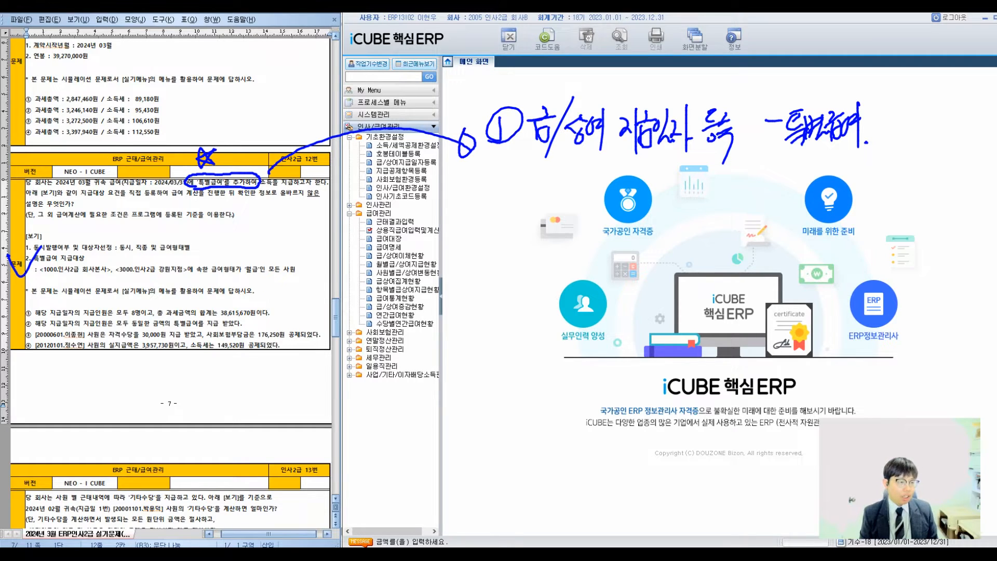
left_click_drag(245, 276, 295, 271)
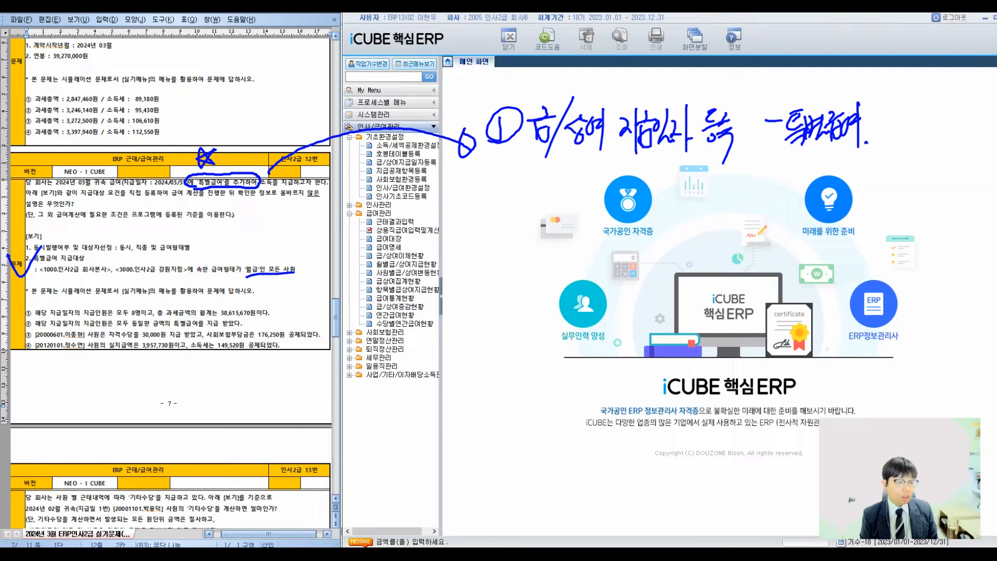
left_click_drag(490, 212, 514, 224)
mouse_move(502, 193)
left_mouse_down()
mouse_move(480, 206)
mouse_move(548, 195)
mouse_move(560, 224)
mouse_move(584, 197)
mouse_move(602, 226)
mouse_move(636, 208)
mouse_move(660, 228)
mouse_move(691, 190)
mouse_move(714, 218)
mouse_move(770, 203)
mouse_move(778, 213)
left_mouse_up()
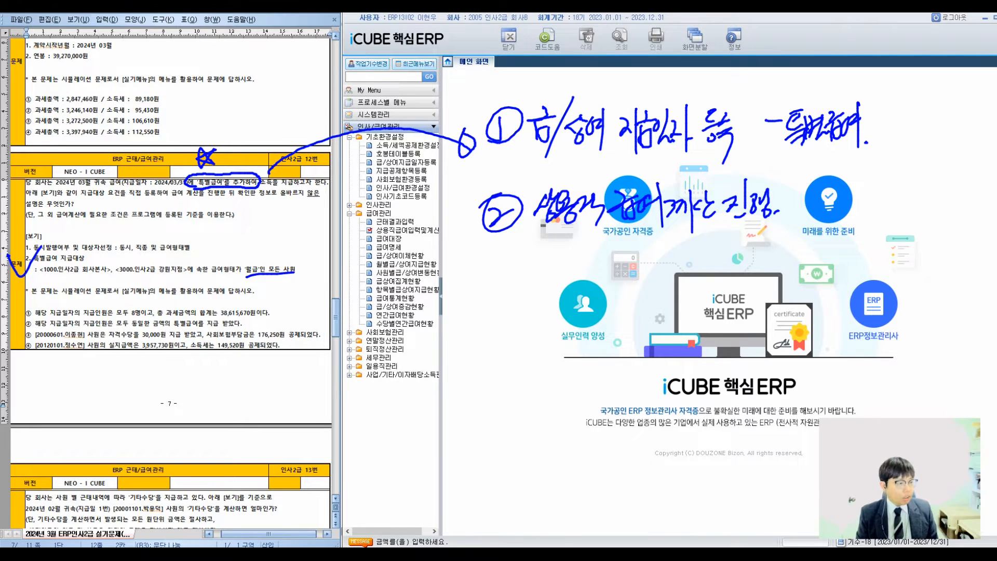
key("Escape")
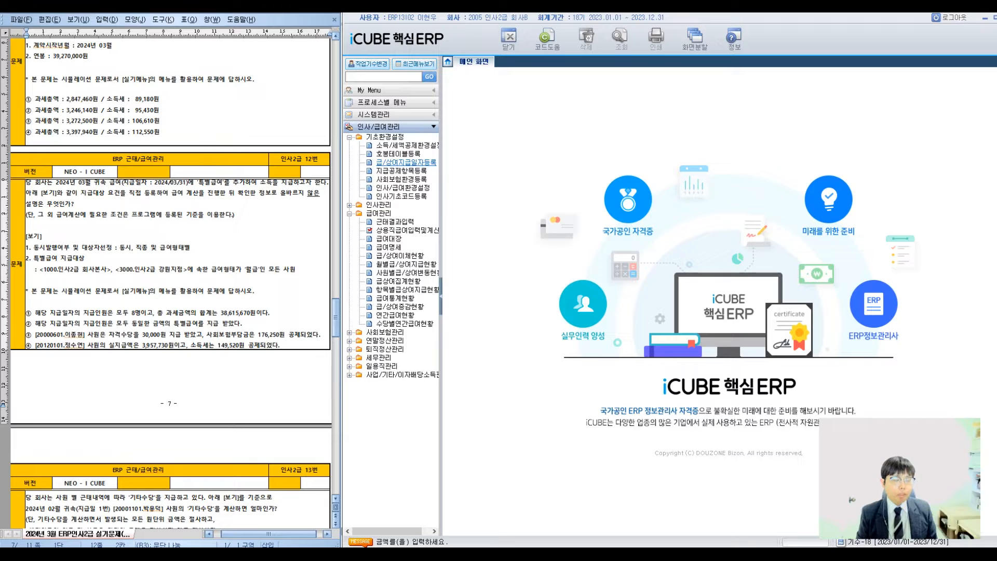
- Open 급/상여지급일자등록 and set its 귀속연월 to March 2024
left_click(407, 162)
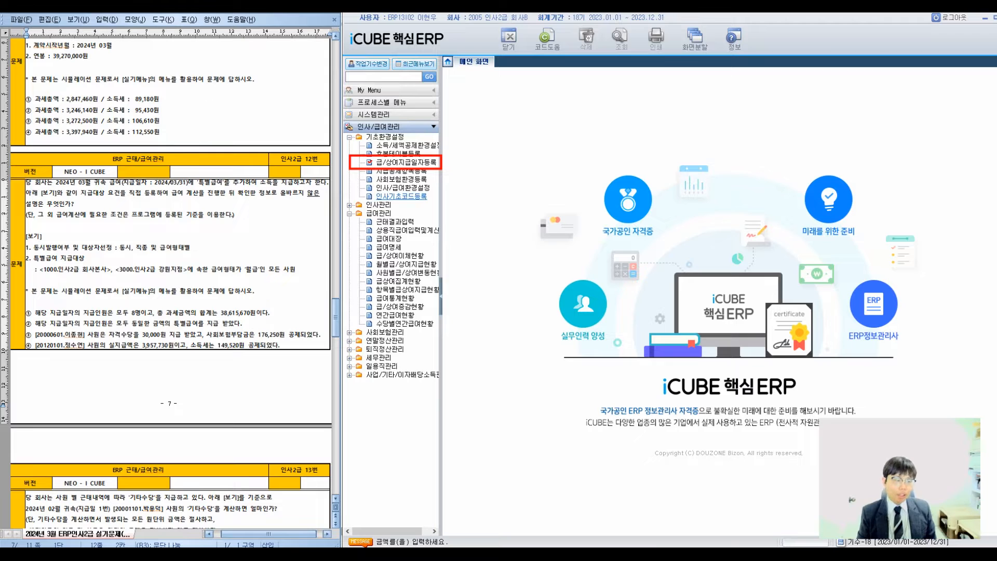
left_click(407, 162)
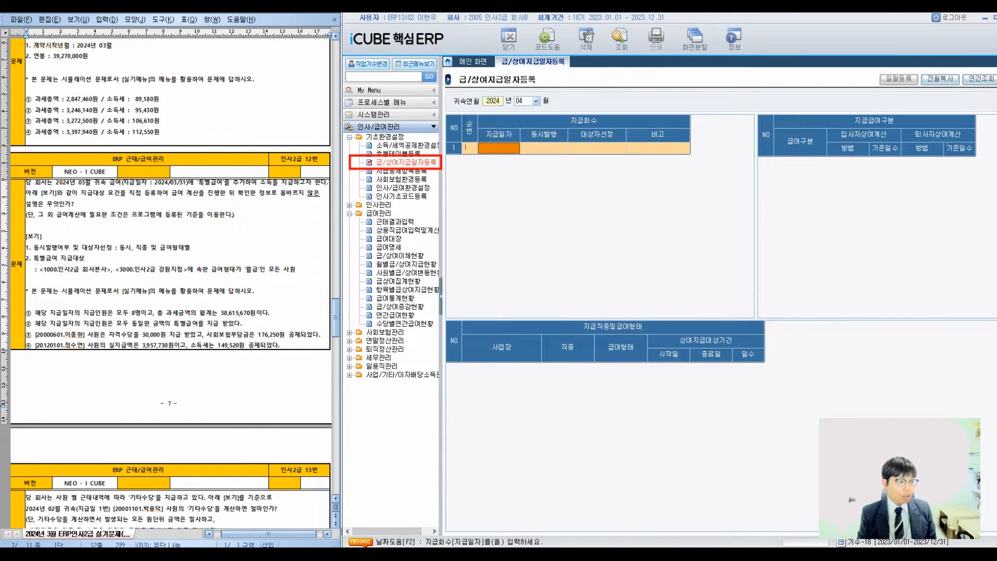
left_click(536, 102)
left_click(525, 126)
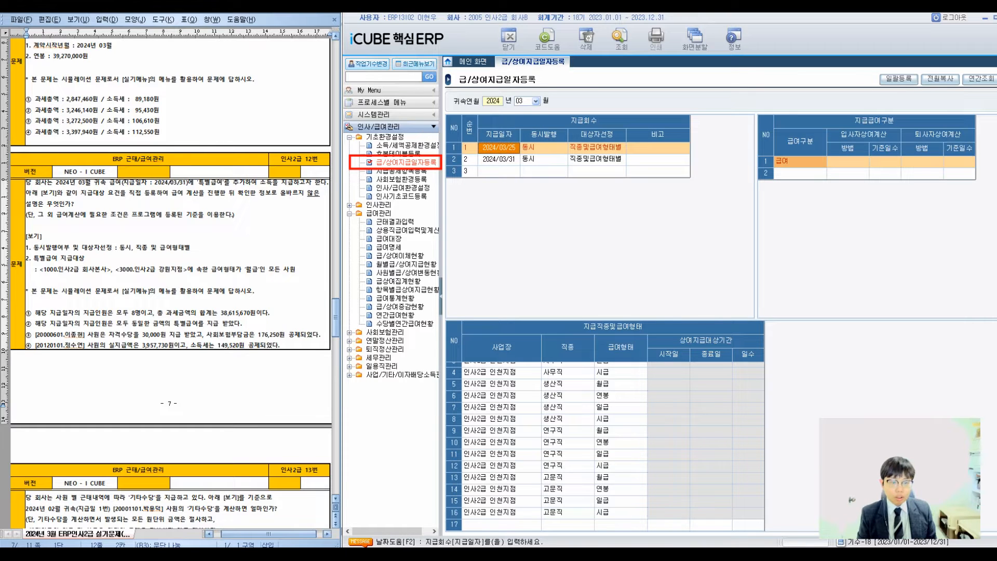
- Compare the registered 2024/03/25 and 2024/03/31 payment dates, including their 동시발행 settings and assigned 급여구분
left_click(499, 160)
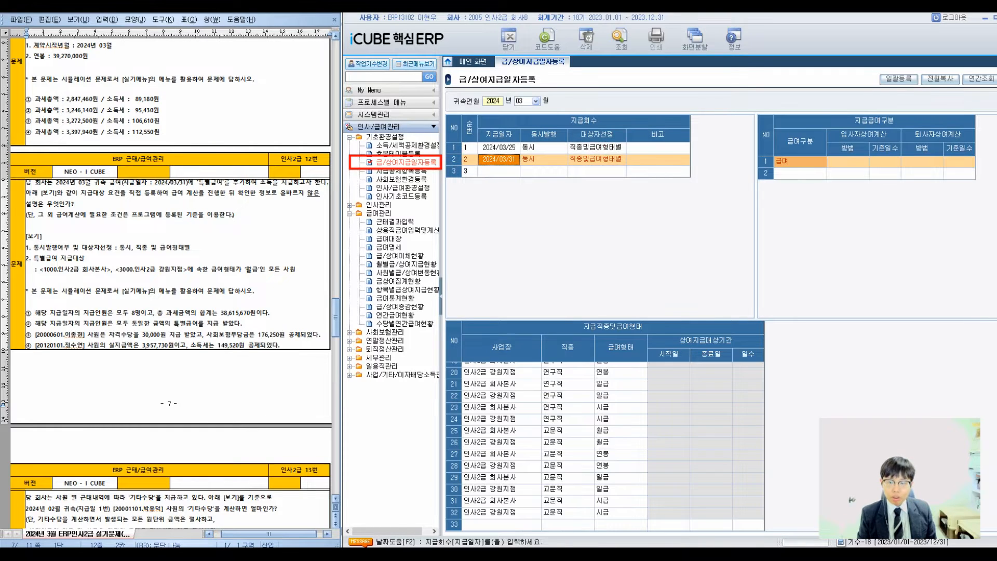
left_click(544, 159)
left_click(544, 148)
left_click(544, 160)
left_click(544, 148)
left_click(544, 160)
left_click(499, 171)
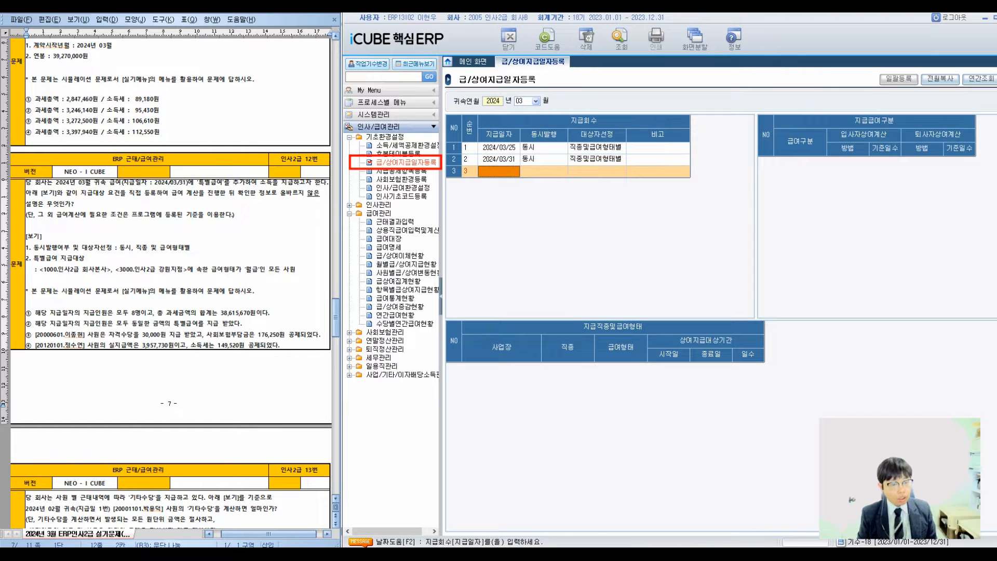
left_click(499, 160)
left_click(499, 171)
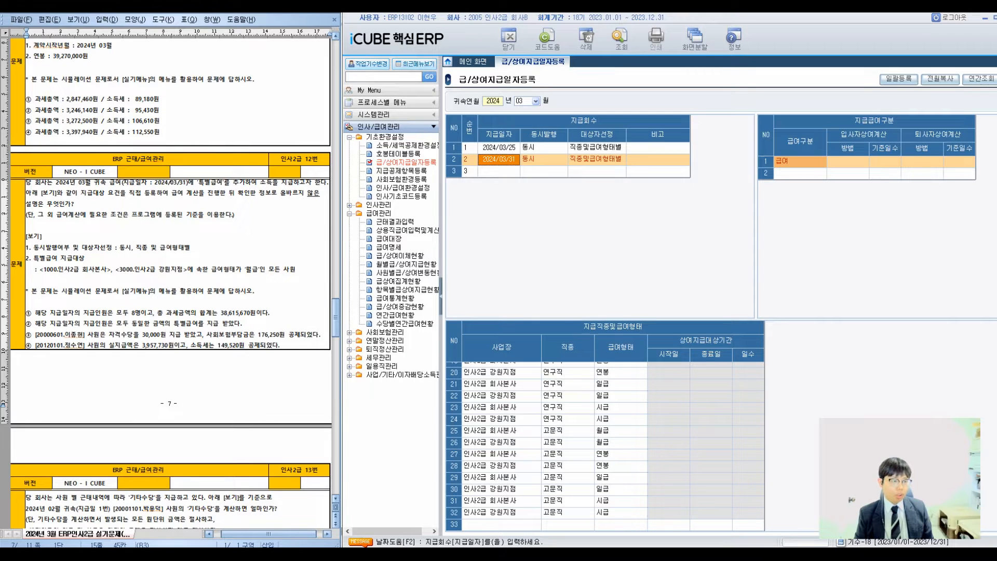
left_click_drag(196, 187, 328, 187)
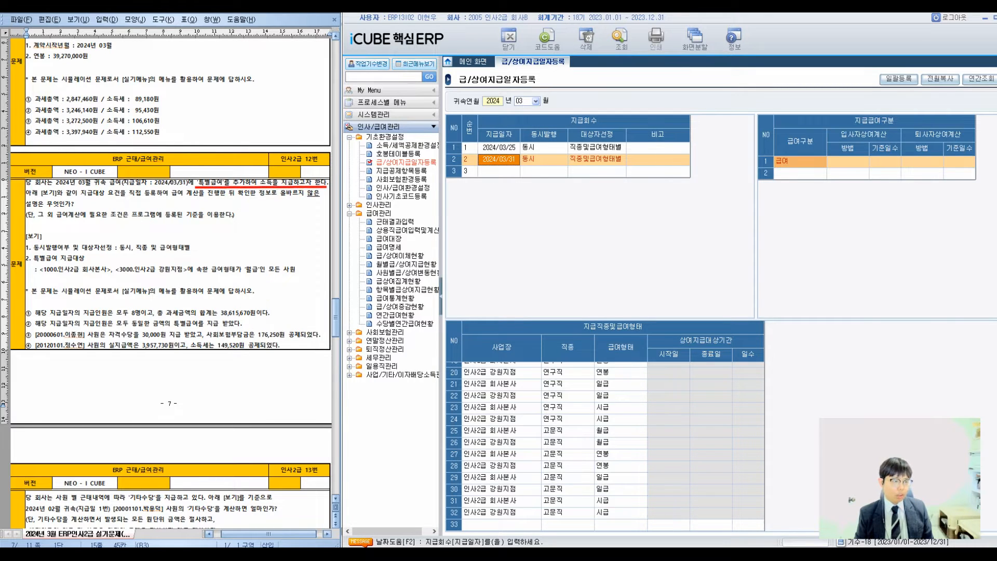
left_click_drag(110, 187, 196, 188)
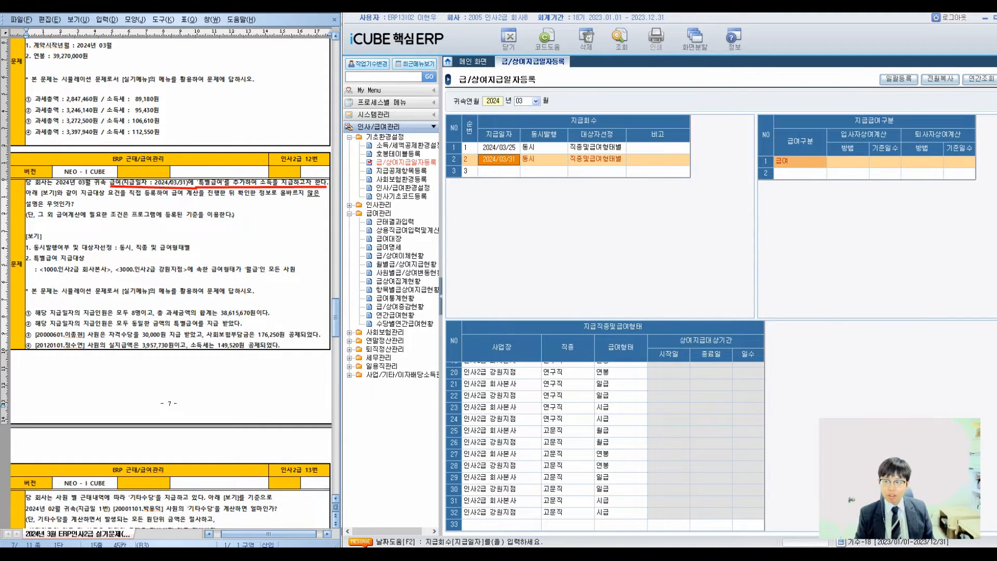
left_click_drag(444, 150, 694, 168)
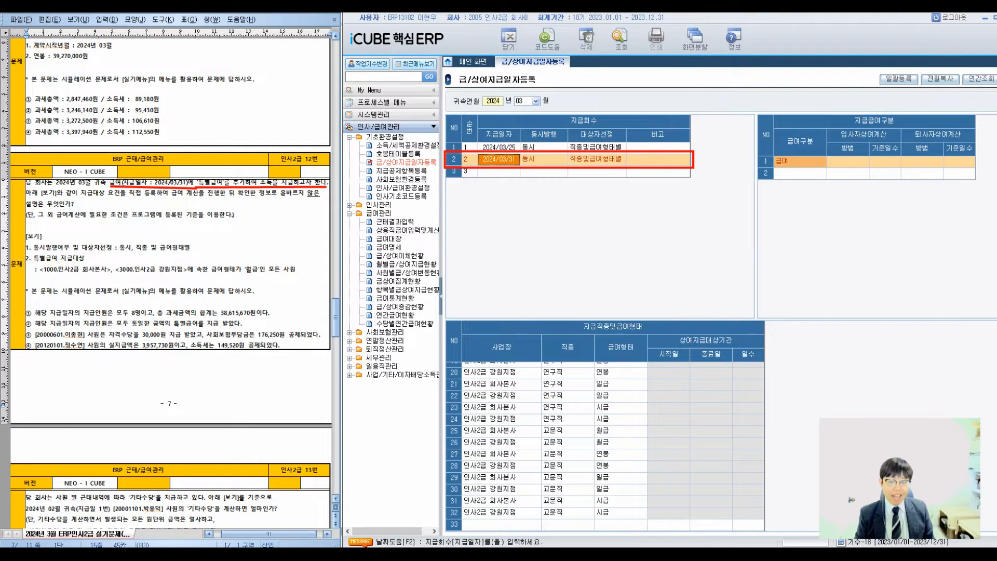
left_click_drag(754, 152, 980, 181)
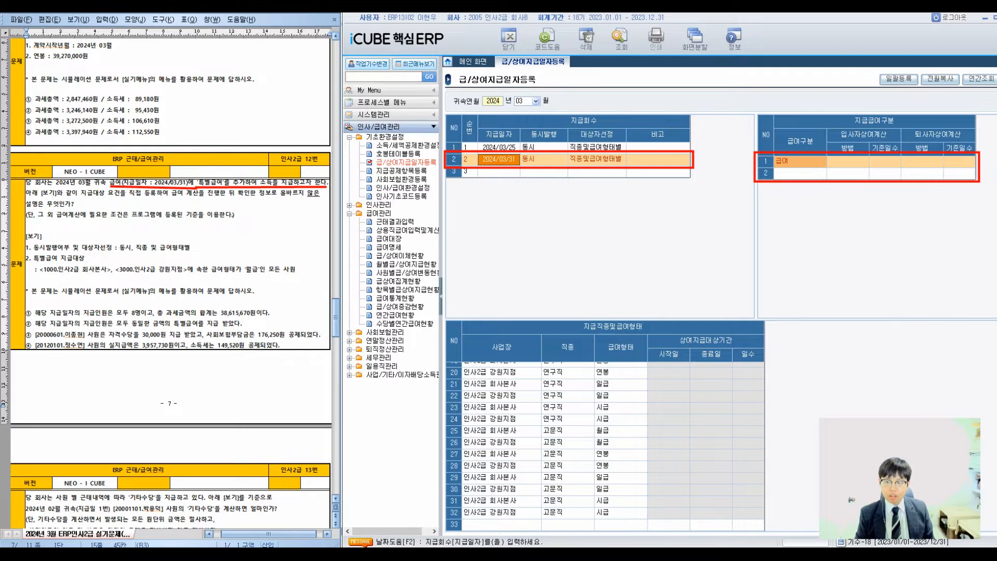
- Add 특별급여 as a second 급여구분 of the 2024/03/31 payment date
left_click(800, 161)
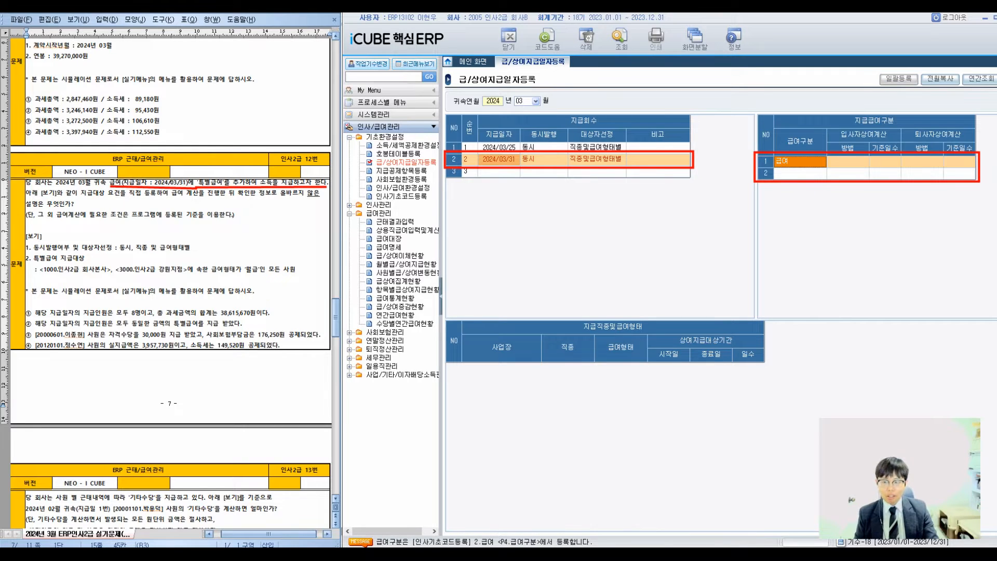
left_click(800, 173)
left_click(800, 161)
left_click(800, 173)
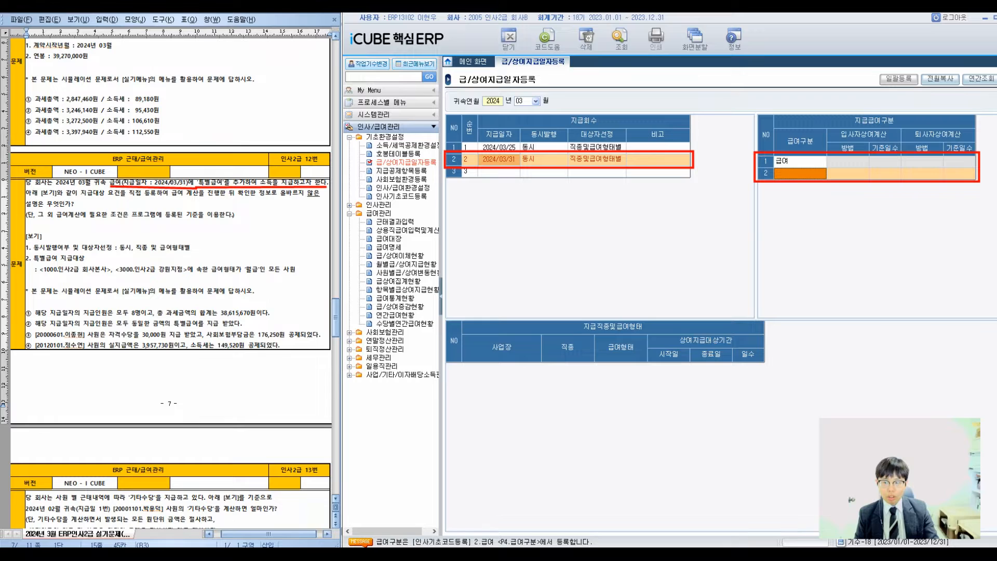
left_click(800, 173)
key("F2")
key("Down")
key("Return")
key("Return")
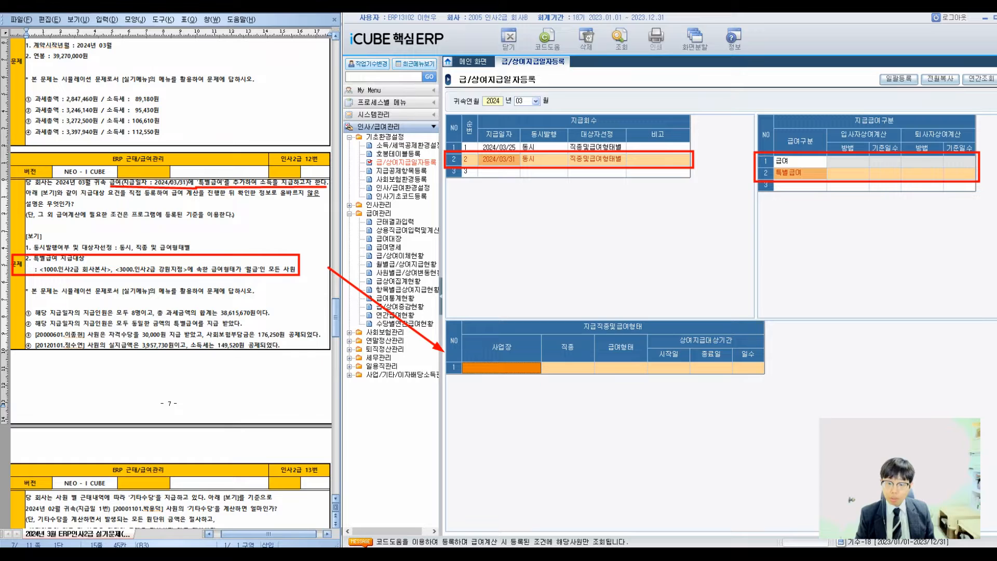
- Register 월급 for 사무직, 생산직, 연구직 and 고문직 of both 인사2급 회사본사 and 인사2급 강원지점 as 특별급여 targets
key("F2")
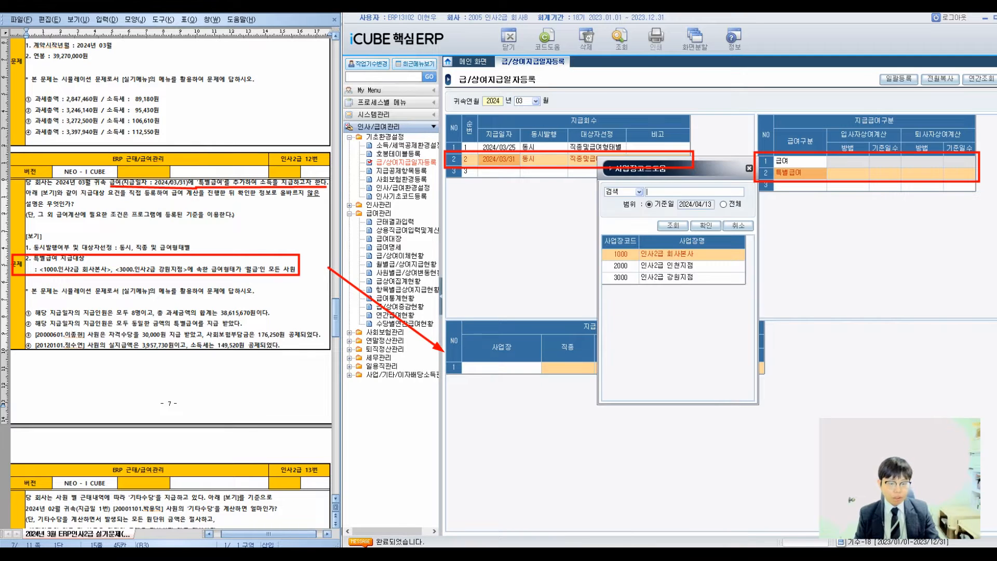
key("Return")
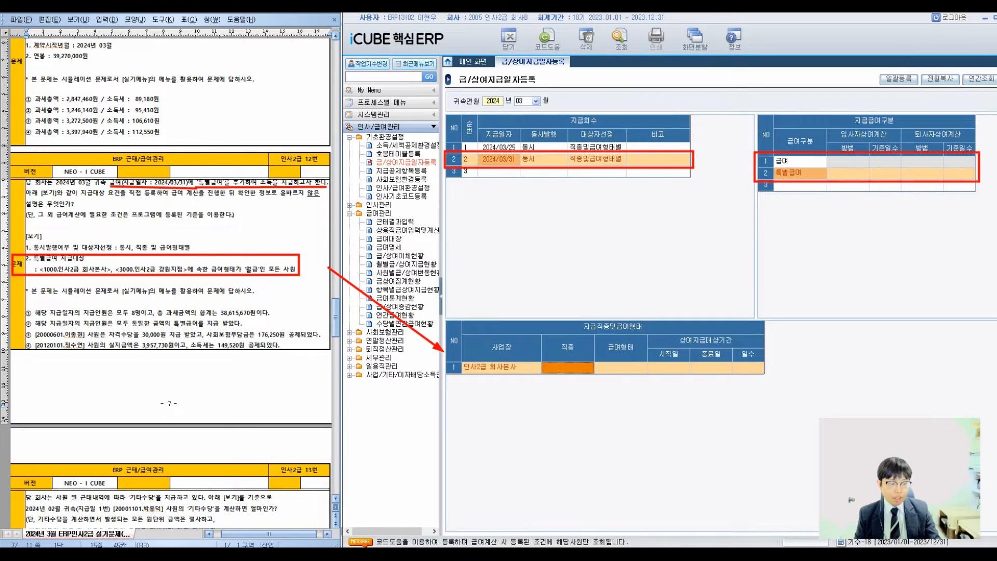
key("F2")
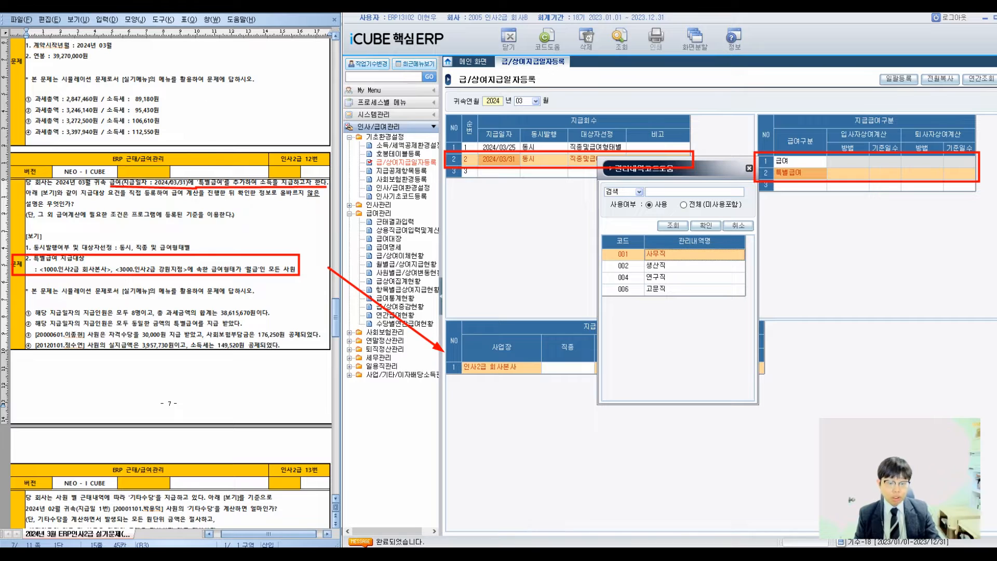
key("Return")
key("F2")
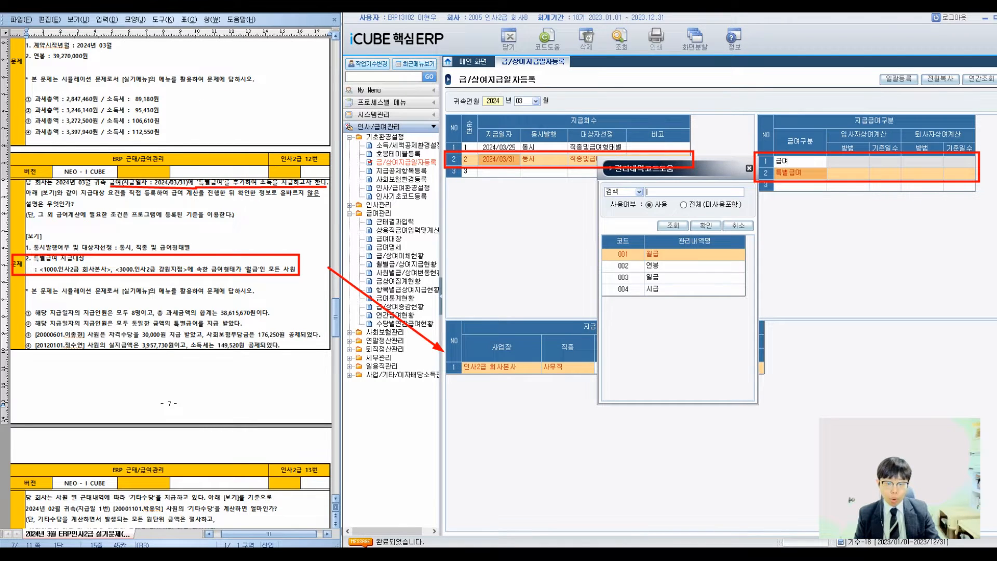
key("Return")
key("F2")
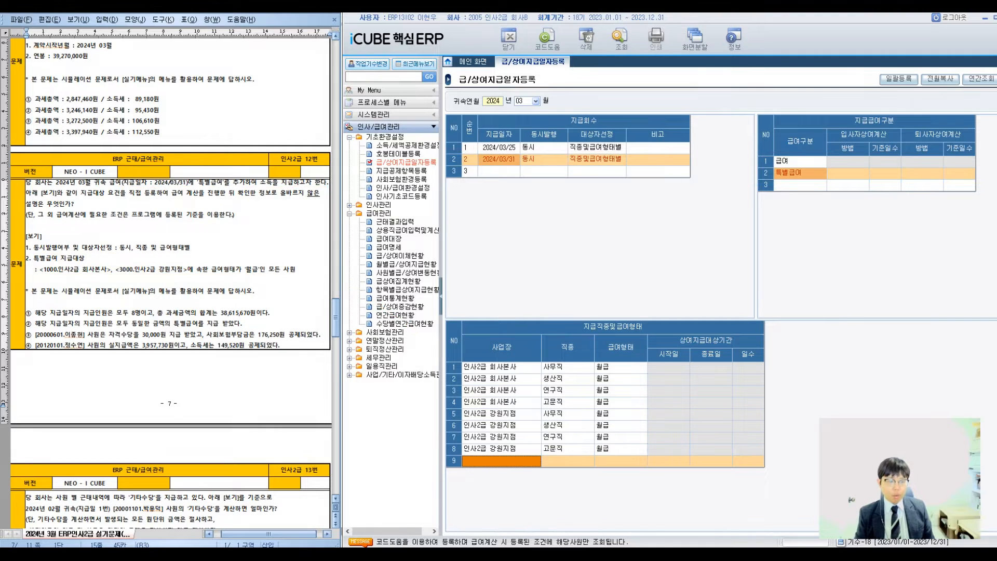
- Open 상용직급여입력및계산 and load the employees of the March 2024 payment dated 2024/03/31 with 급여 and 특별급여
left_click(474, 61)
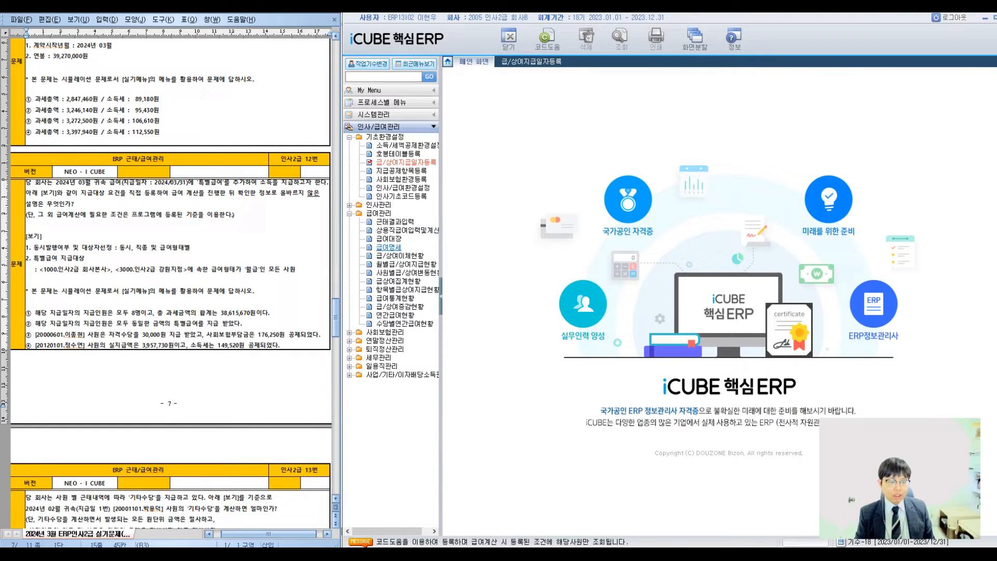
left_click(407, 230)
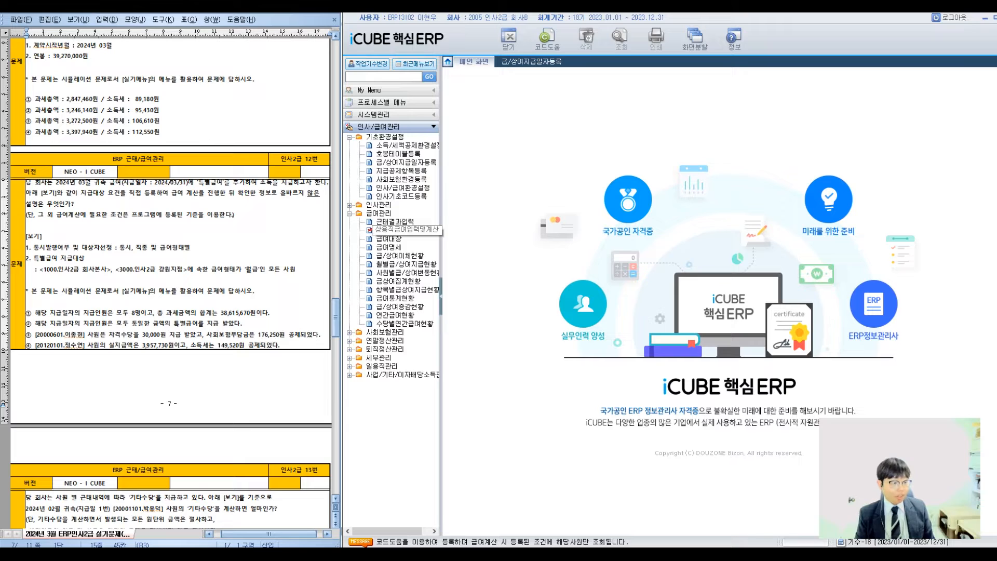
left_click(407, 230)
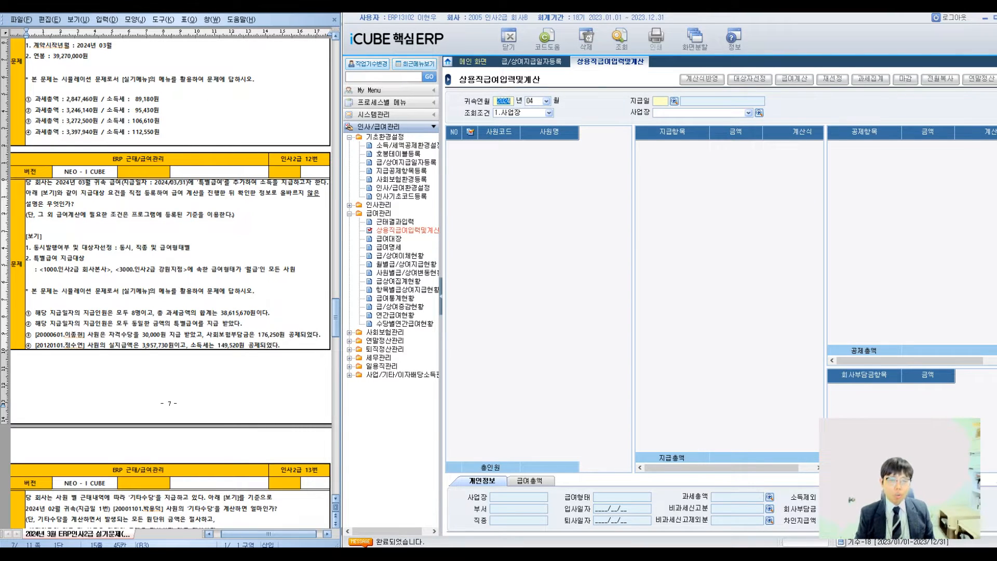
left_click(547, 101)
left_click(537, 126)
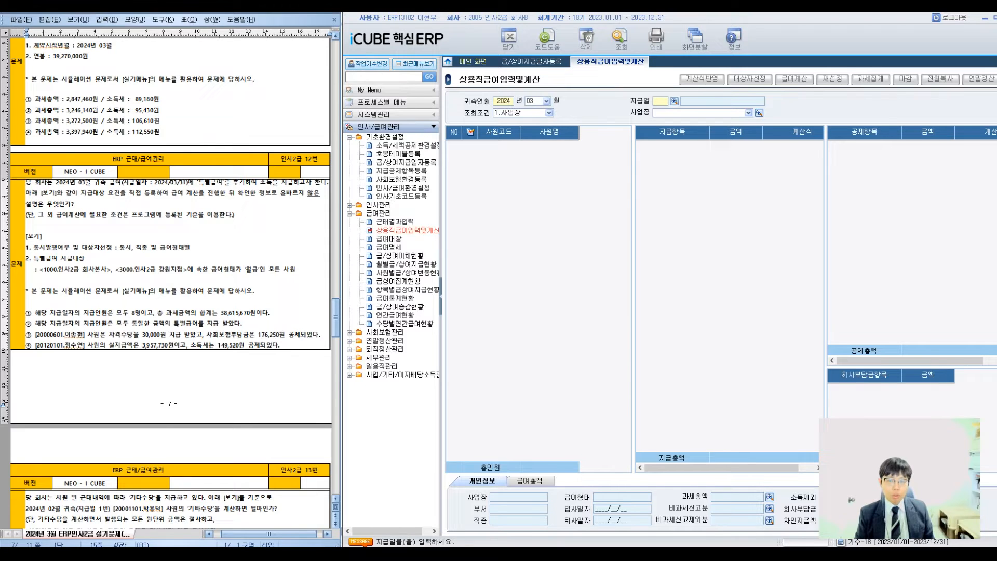
left_click(624, 246)
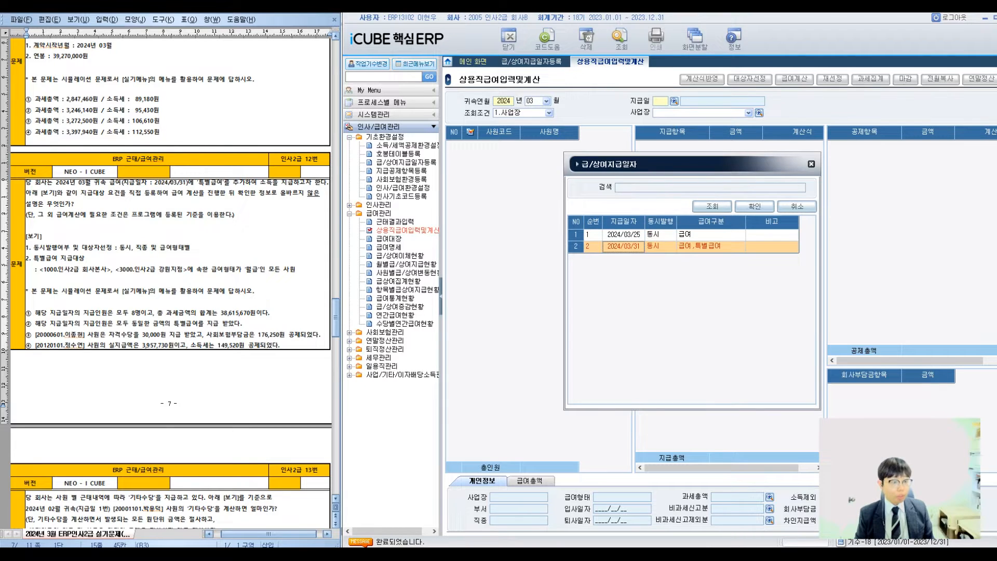
key("Return")
key("Return")
key("Return")
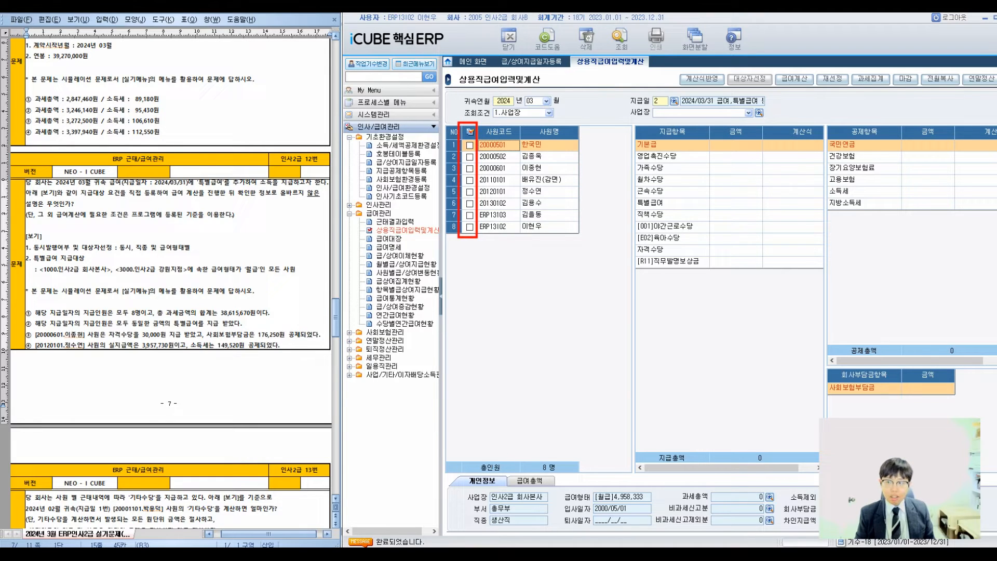
- Calculate the payroll for all listed employees and show the 급여총액 totals
left_click(470, 132)
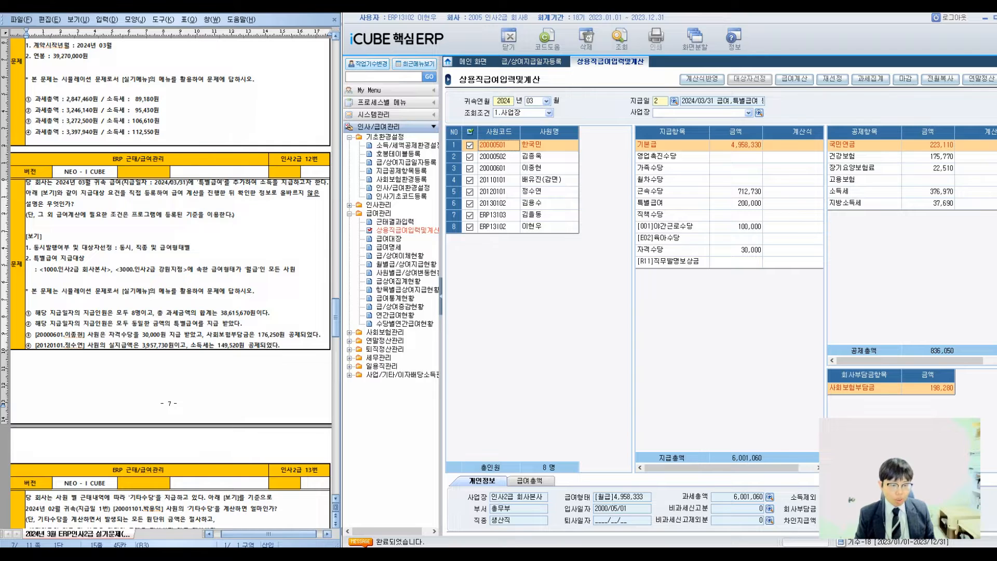
left_click(440, 296)
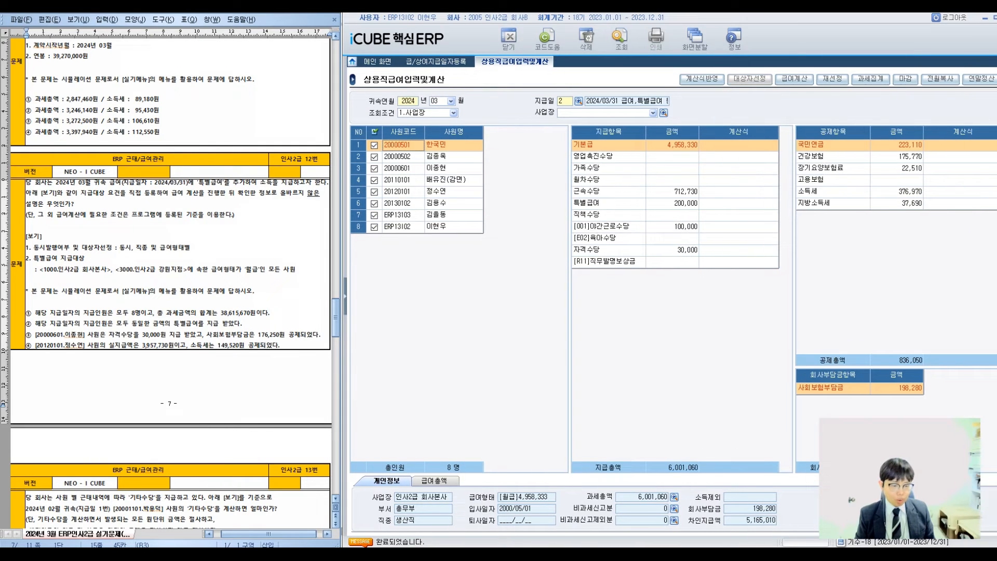
left_click(434, 480)
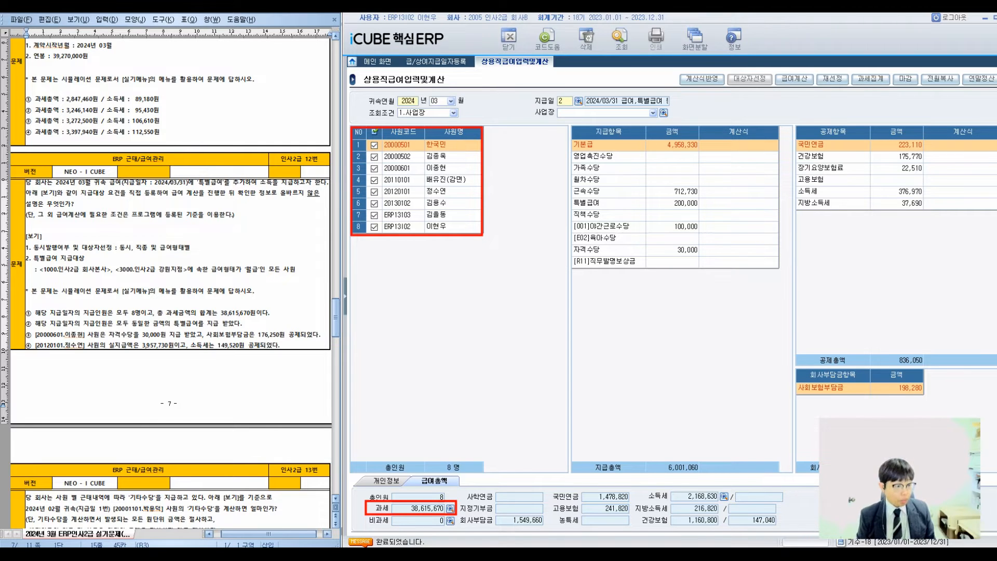
- Mark option ① of question 12 with a handwritten "ok"
left_click_drag(118, 297, 114, 313)
left_click_drag(125, 290, 125, 314)
mouse_move(134, 301)
left_mouse_down()
mouse_move(127, 310)
mouse_move(142, 313)
left_mouse_up()
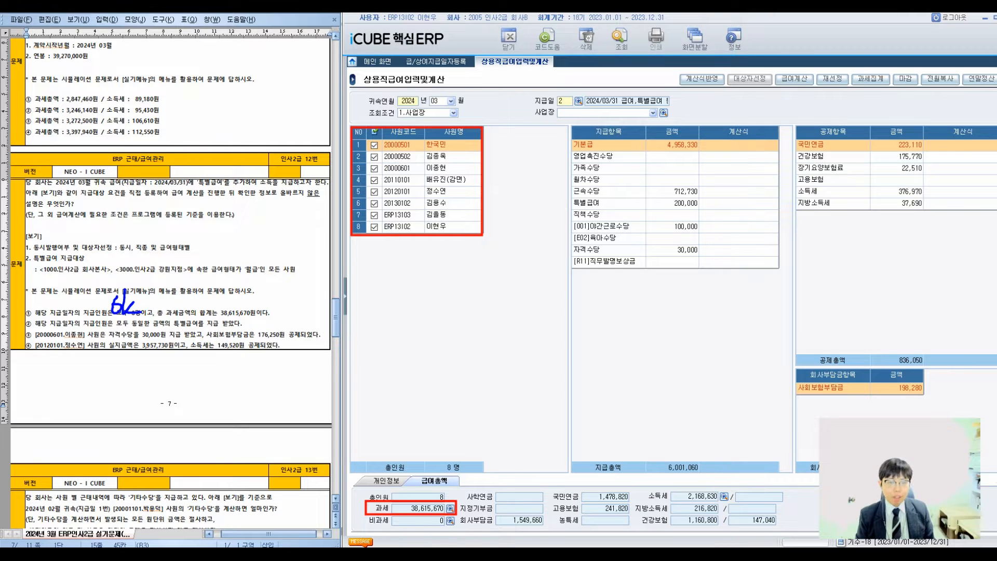
- Compare the 특별급여 amounts of the listed employees one by one to test option ②
left_click(672, 203)
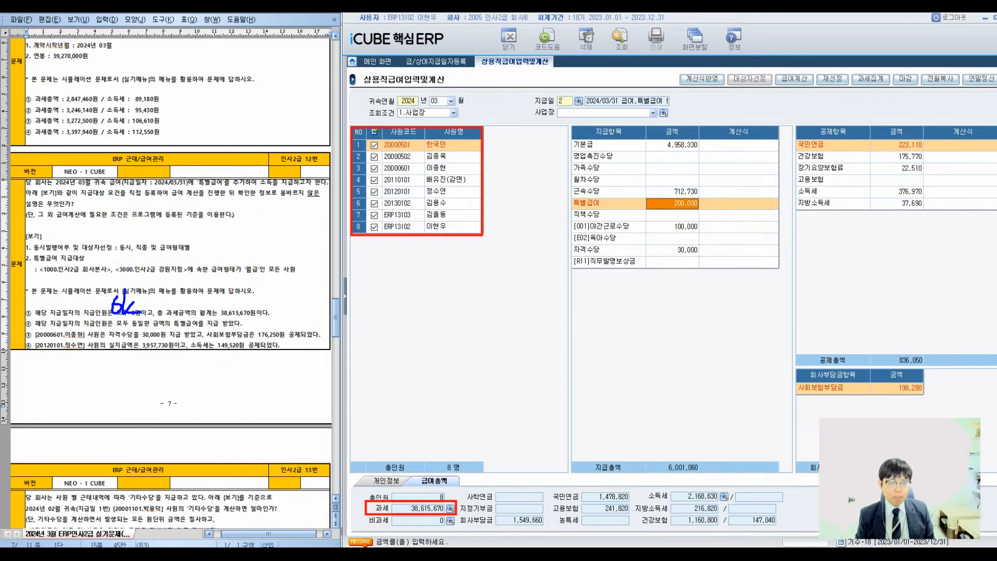
left_click(436, 157)
left_click(673, 204)
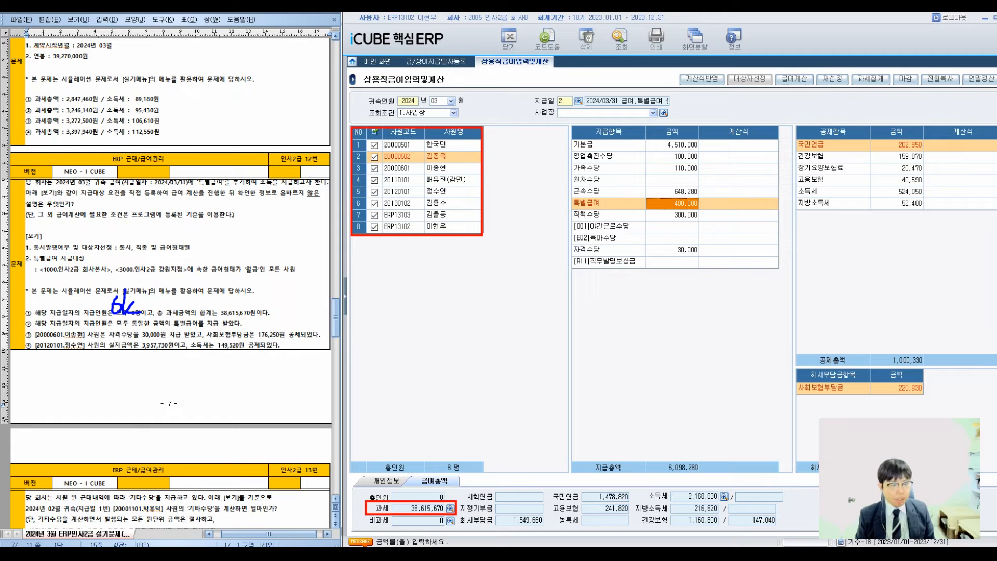
left_click(437, 168)
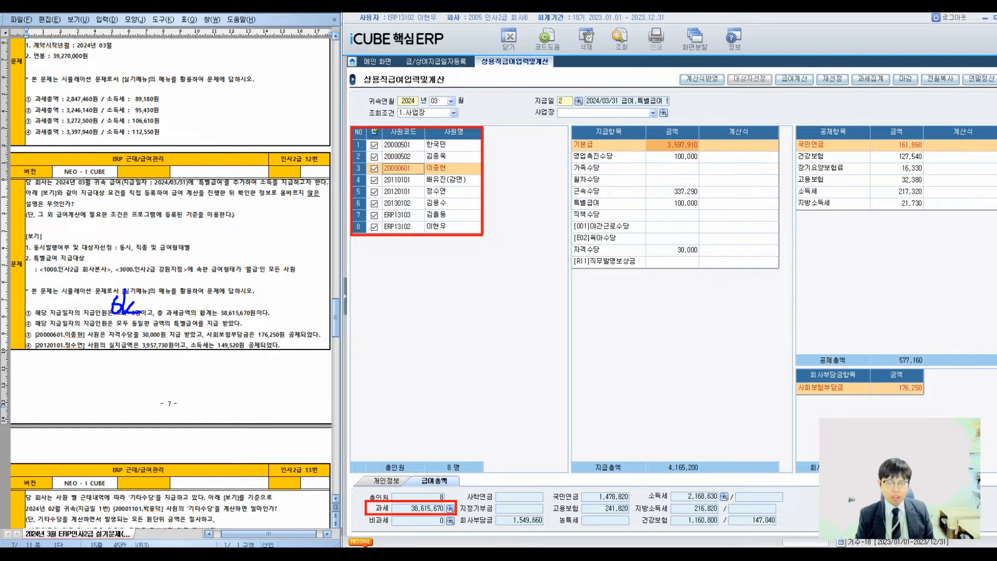
left_click(673, 204)
left_click(437, 179)
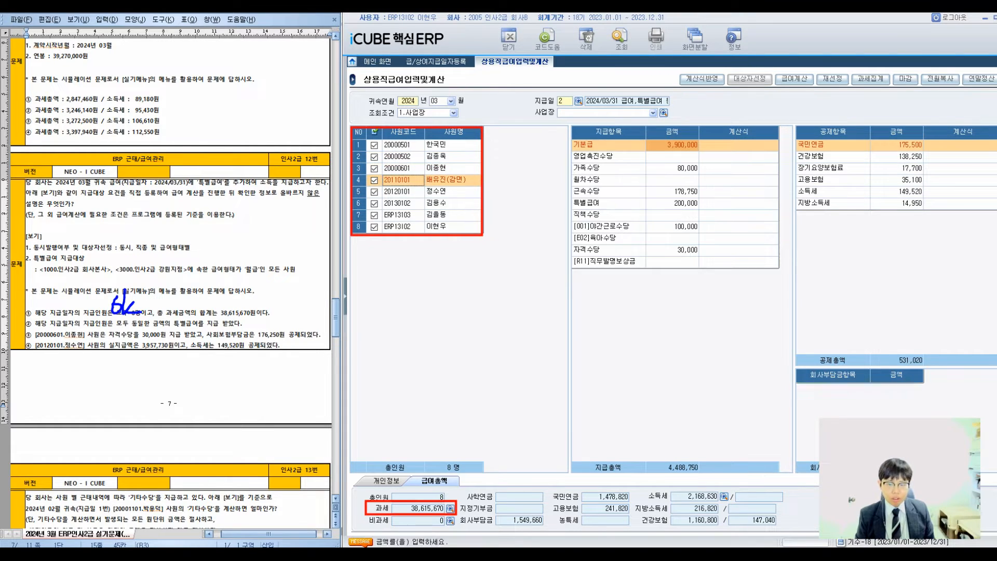
left_click(436, 192)
left_click(673, 216)
left_click(404, 203)
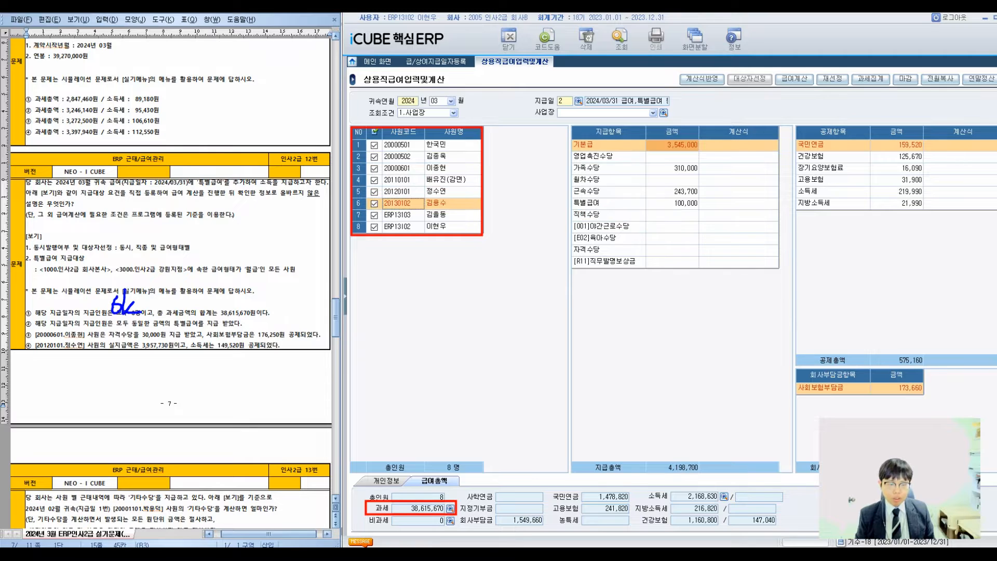
left_click(404, 215)
left_click(404, 227)
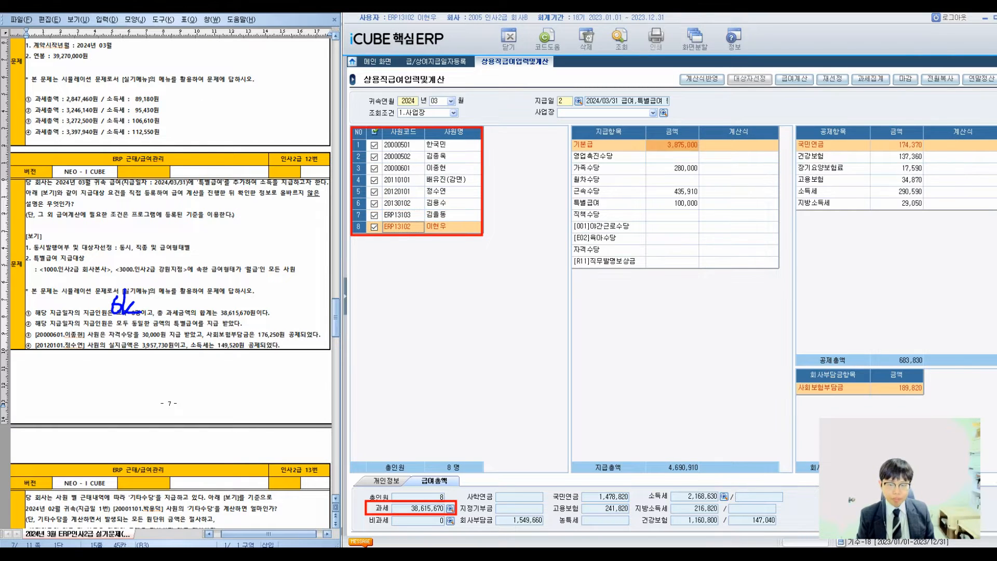
left_click(404, 215)
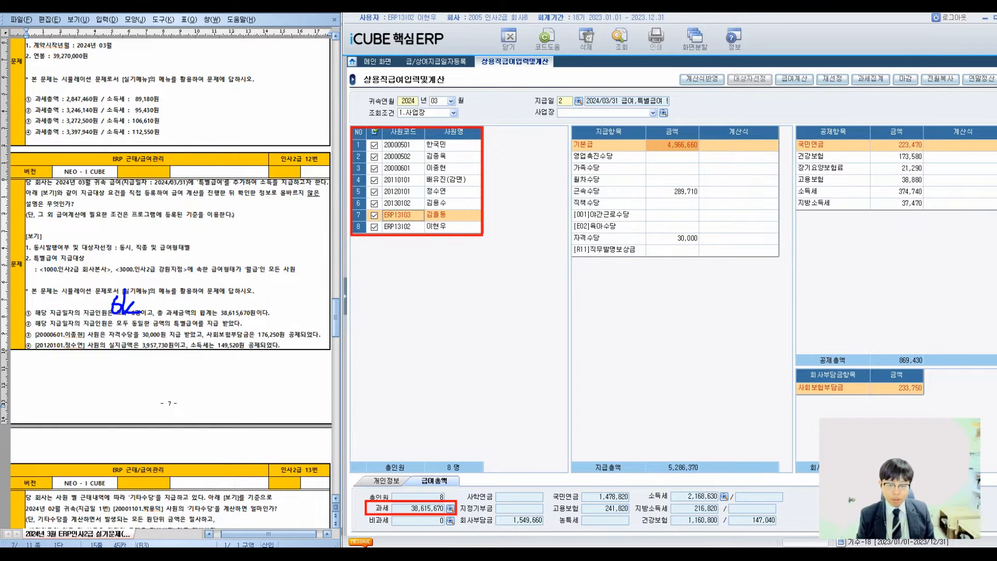
left_click(404, 227)
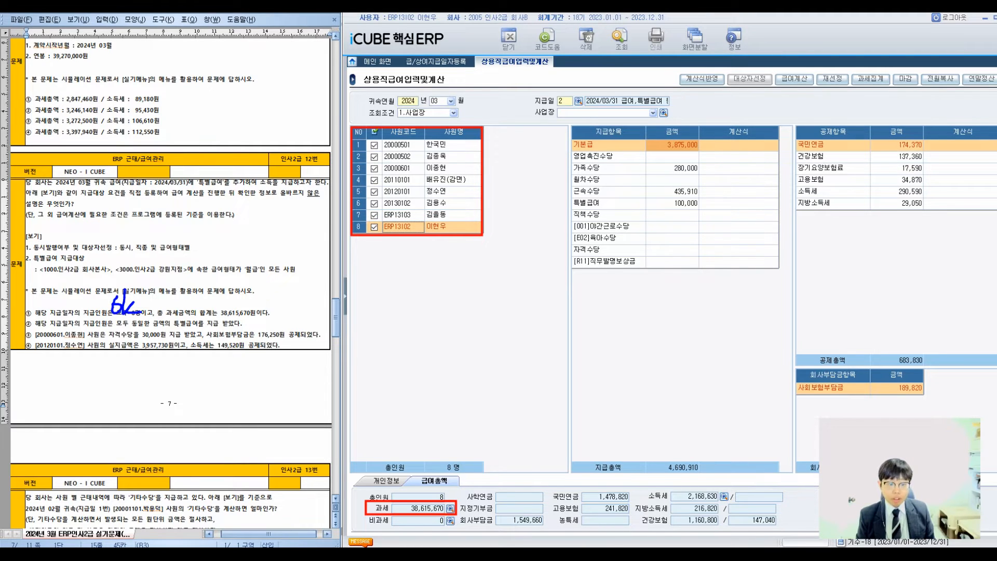
left_click(672, 204)
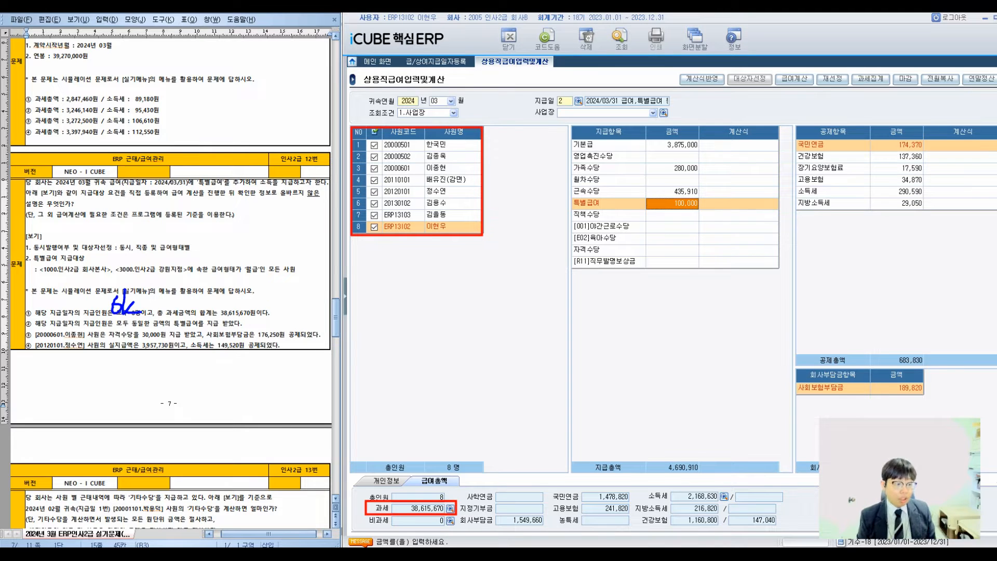
- Add a handwritten note beside option ② and mark the option with a cross
mouse_move(199, 318)
left_mouse_down()
mouse_move(265, 265)
mouse_move(297, 268)
mouse_move(308, 257)
mouse_move(343, 266)
left_mouse_up()
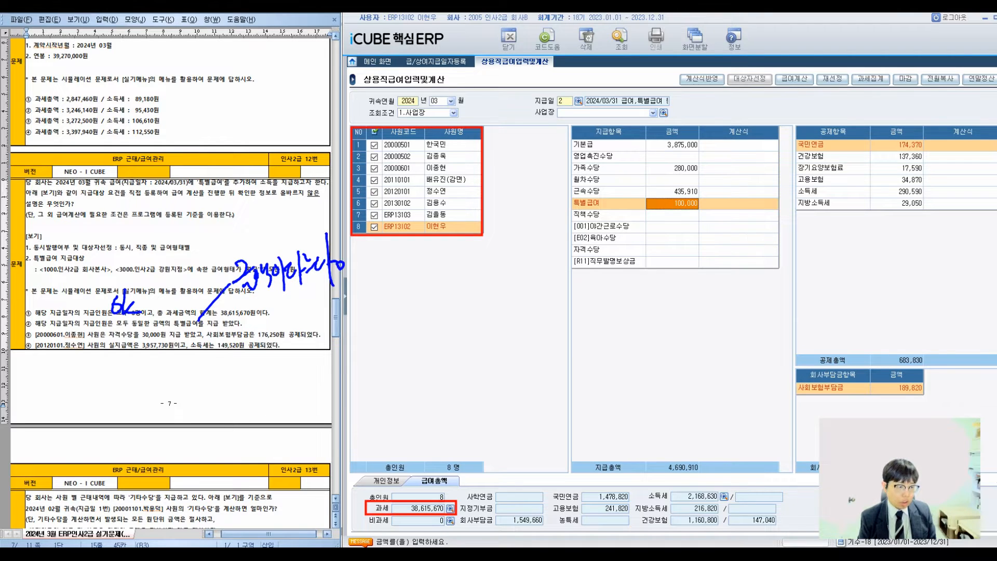
mouse_move(21, 334)
left_mouse_down()
mouse_move(47, 313)
mouse_move(48, 327)
left_mouse_up()
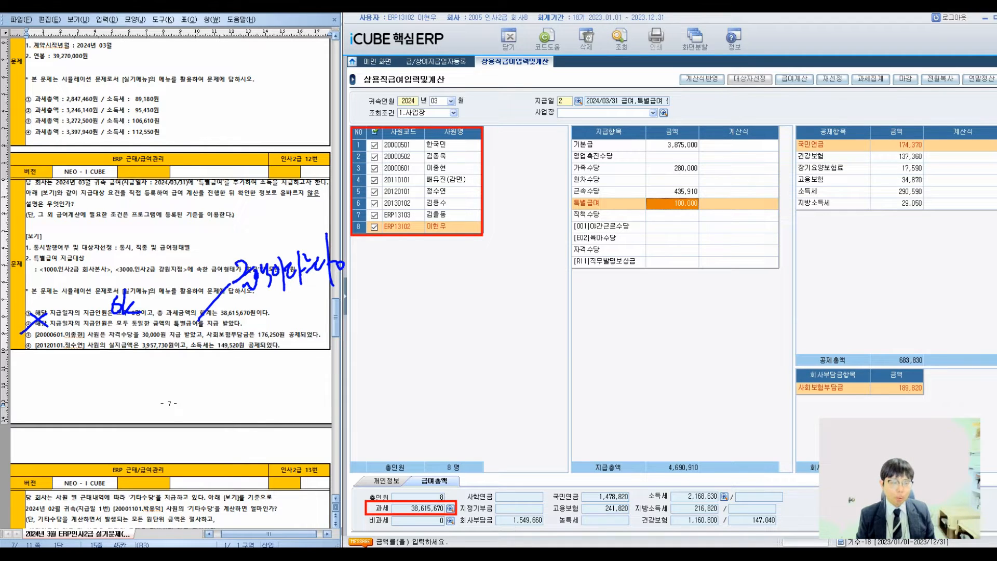
- Check the 자격수당 and company insurance contribution of the employee named in option ③, including the 개인정보 details
left_click(403, 227)
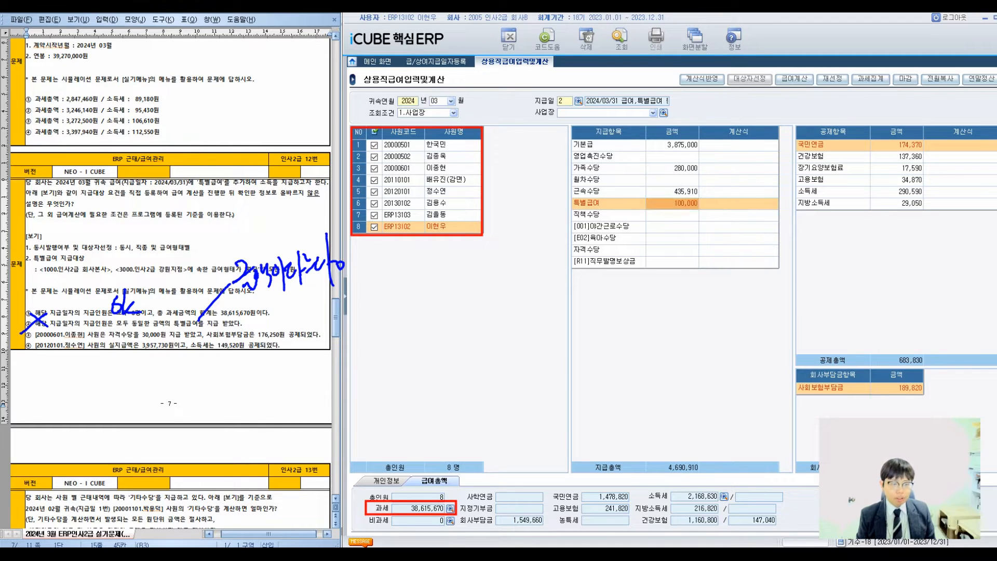
left_click(403, 168)
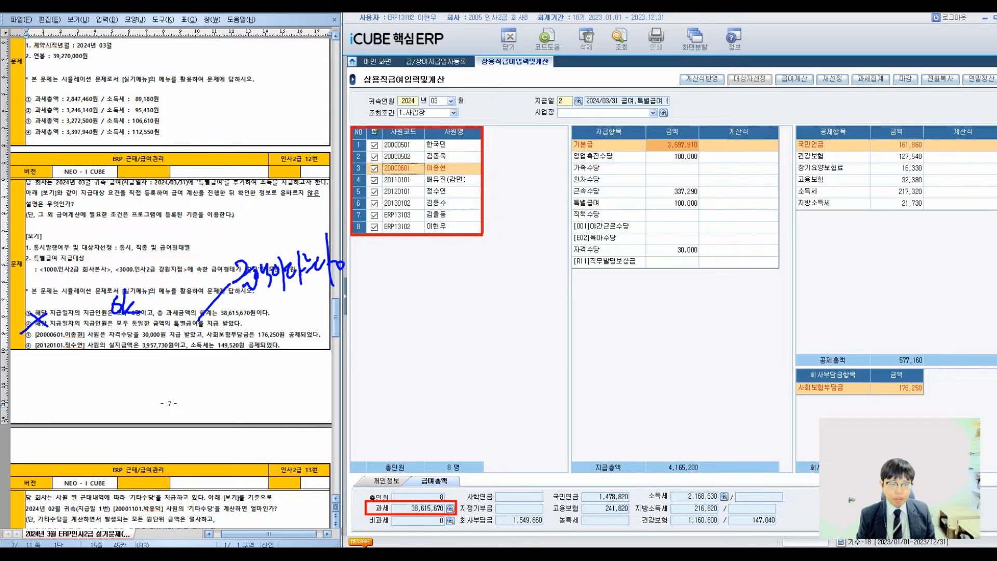
left_click(672, 250)
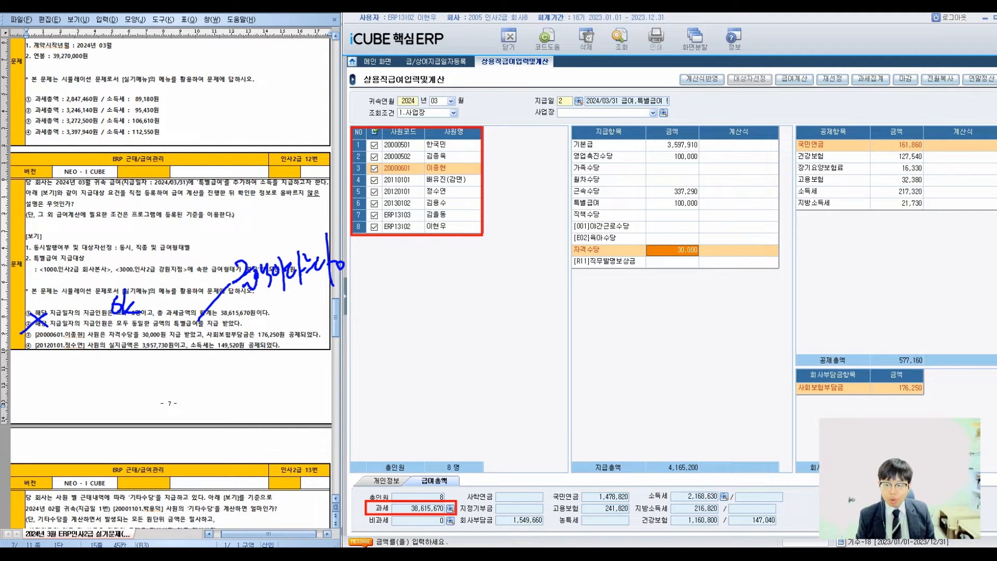
left_click(387, 481)
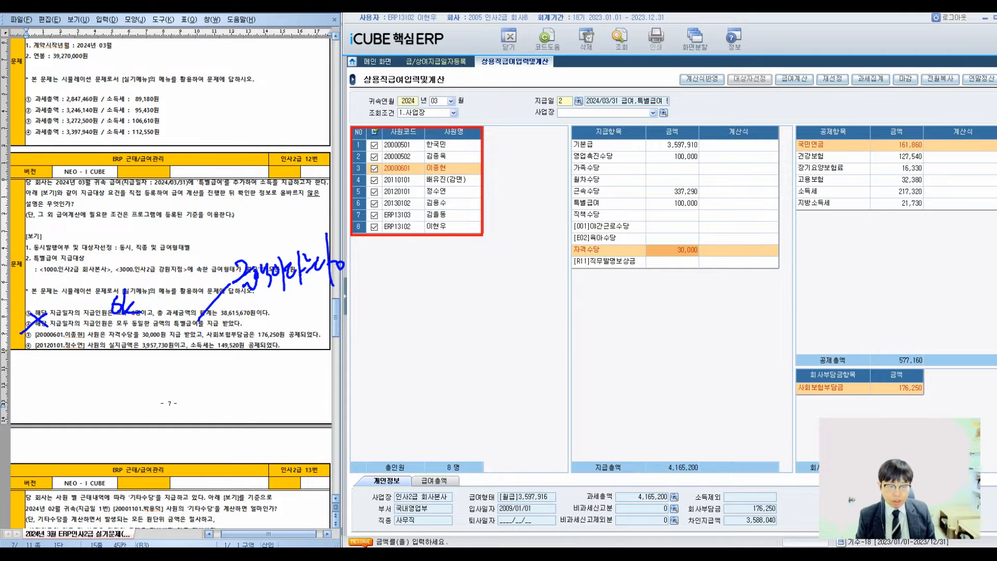
mouse_move(779, 18)
left_mouse_down()
mouse_move(689, 19)
mouse_move(712, 19)
left_mouse_up()
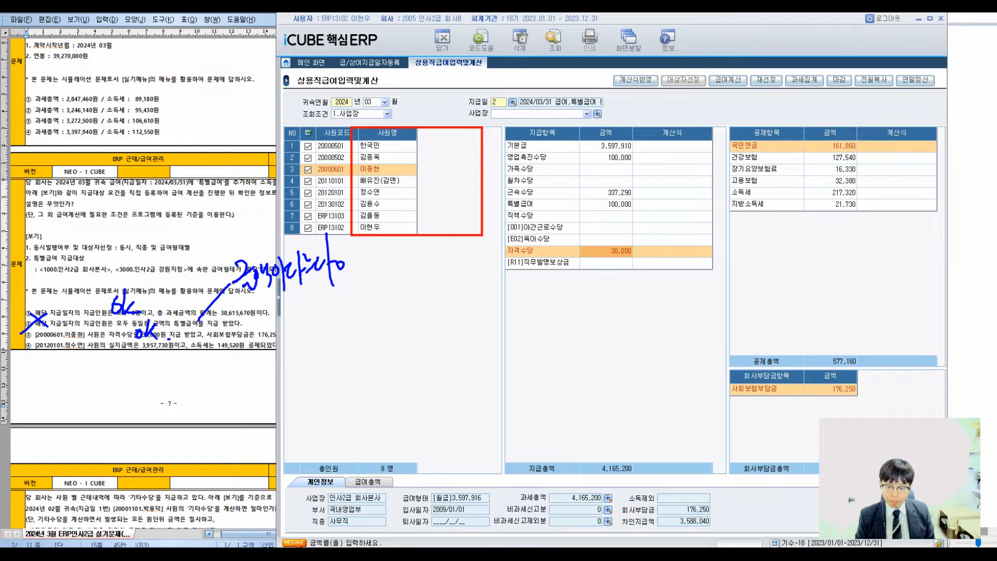
left_click_drag(675, 19, 734, 20)
left_click_drag(665, 19, 675, 19)
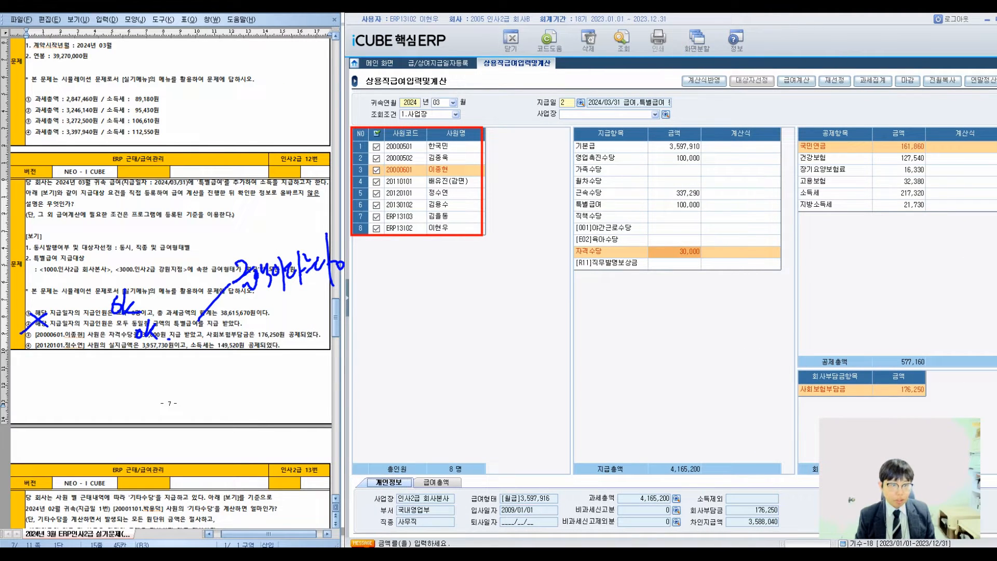
- Check the income tax and net pay of the employee in option ④ of question 12, and outline both amounts in red
left_click_drag(675, 19, 673, 18)
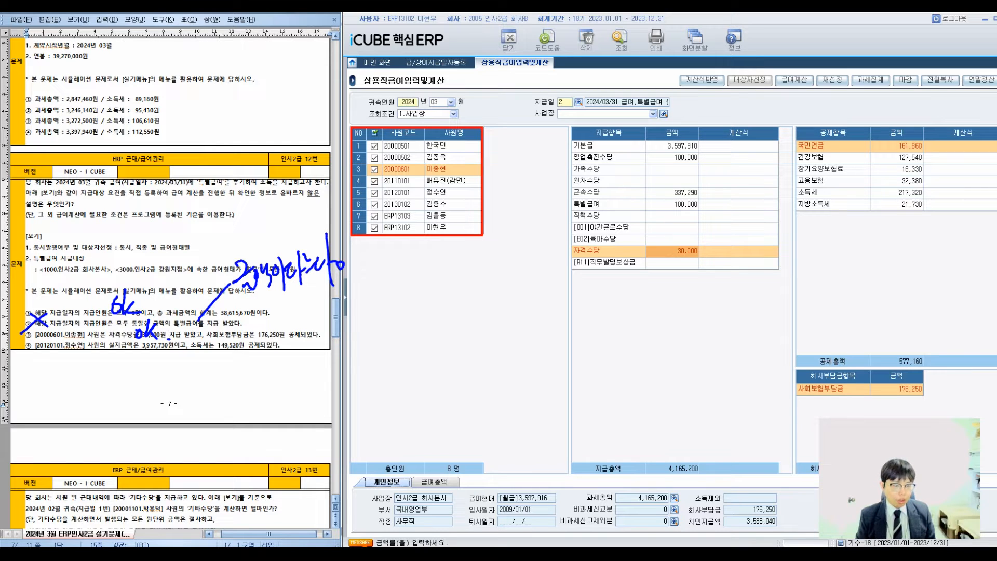
left_click(403, 192)
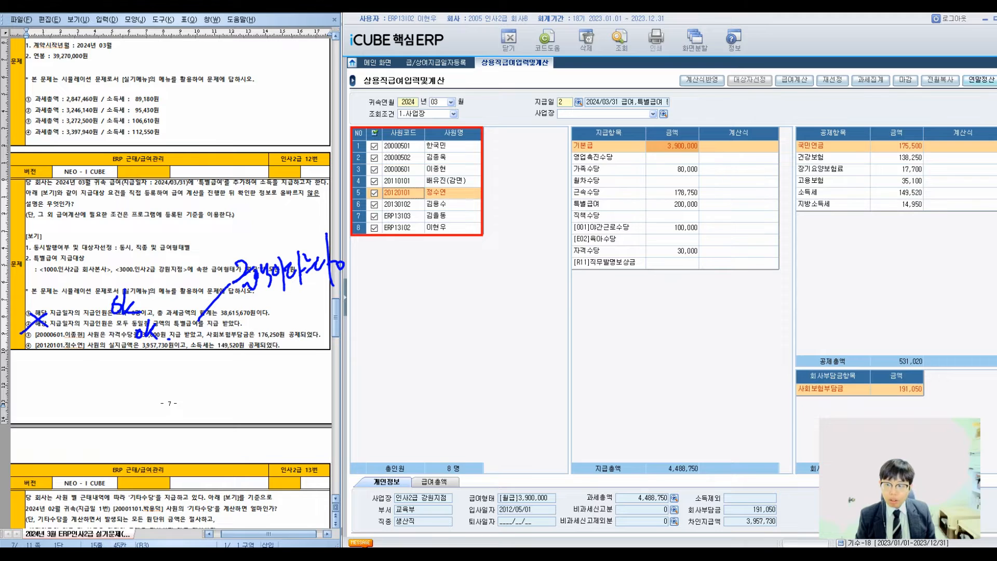
left_click_drag(792, 185, 923, 199)
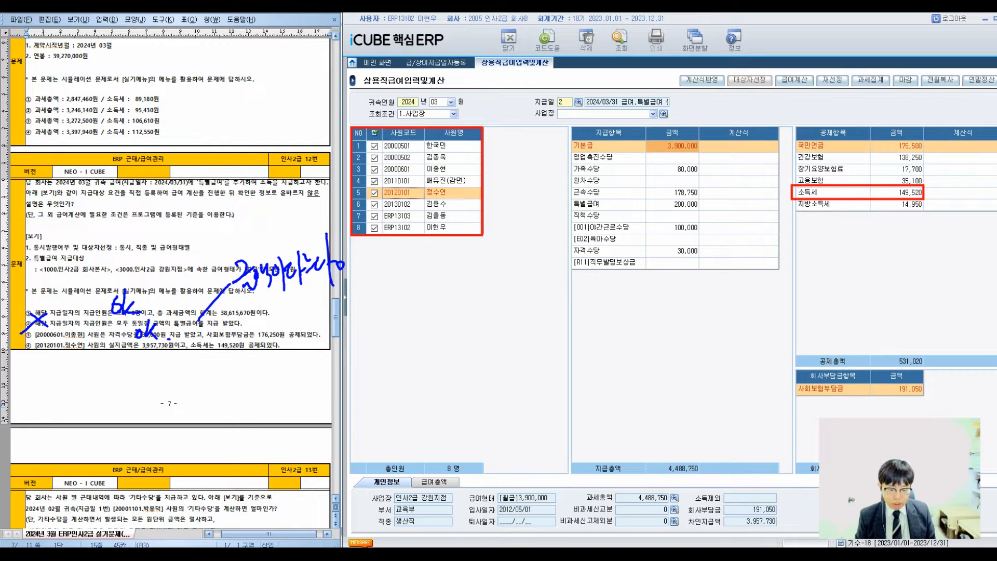
left_click_drag(684, 516, 780, 526)
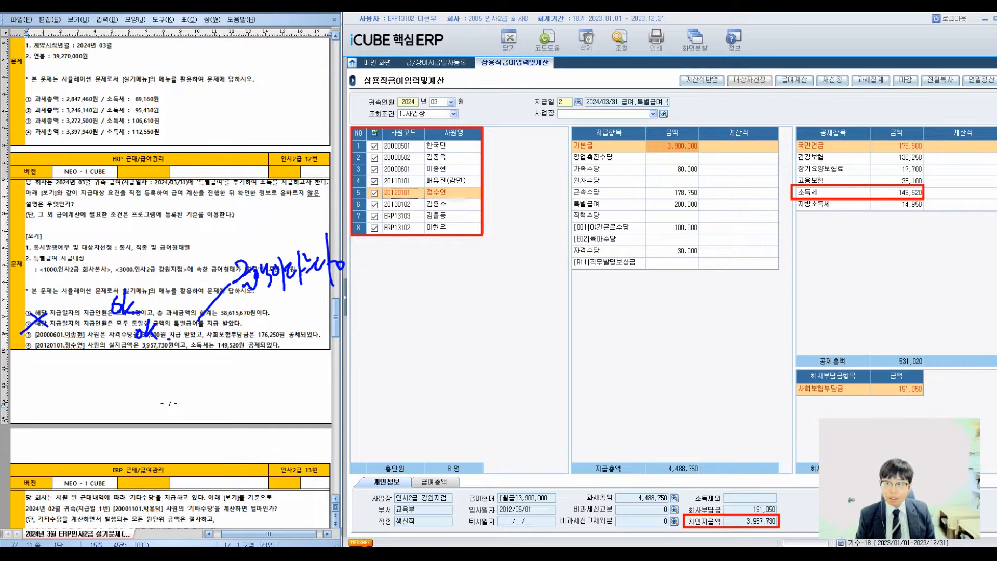
- Add handwritten marks to question 12, marking option ④
left_click_drag(203, 350, 209, 345)
left_click_drag(216, 336, 212, 356)
left_click_drag(226, 342, 232, 355)
mouse_move(172, 171)
left_mouse_down()
mouse_move(230, 165)
mouse_move(144, 170)
mouse_move(143, 183)
left_mouse_up()
left_click_drag(128, 203, 147, 196)
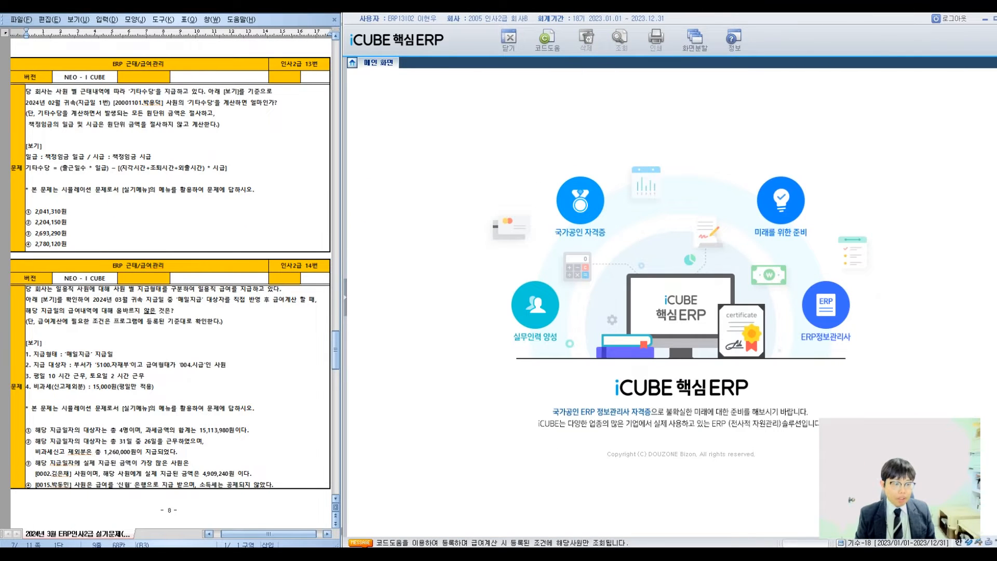
- Expand the module menu tree, circle 근태내역 in question 13, and handwrite a quoted note above it
left_click(345, 297)
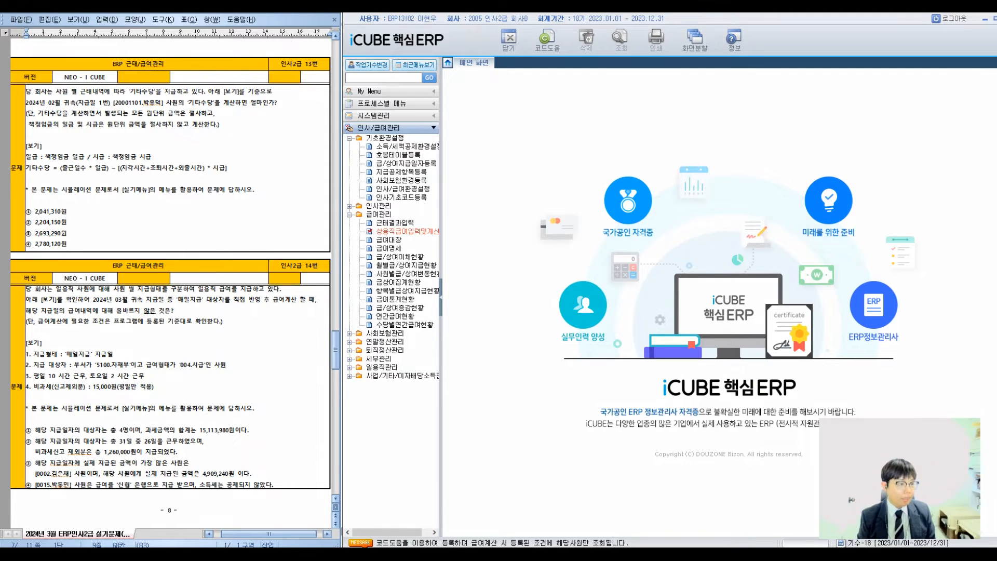
left_click_drag(86, 76, 108, 80)
mouse_move(126, 47)
left_mouse_down()
mouse_move(131, 91)
mouse_move(134, 58)
left_mouse_up()
left_click_drag(149, 57, 149, 86)
mouse_move(157, 60)
left_mouse_down()
mouse_move(154, 71)
mouse_move(161, 66)
left_mouse_up()
left_click_drag(151, 82, 170, 70)
left_click(169, 62)
left_click(174, 60)
left_click_drag(89, 51, 90, 56)
left_click_drag(97, 48, 99, 63)
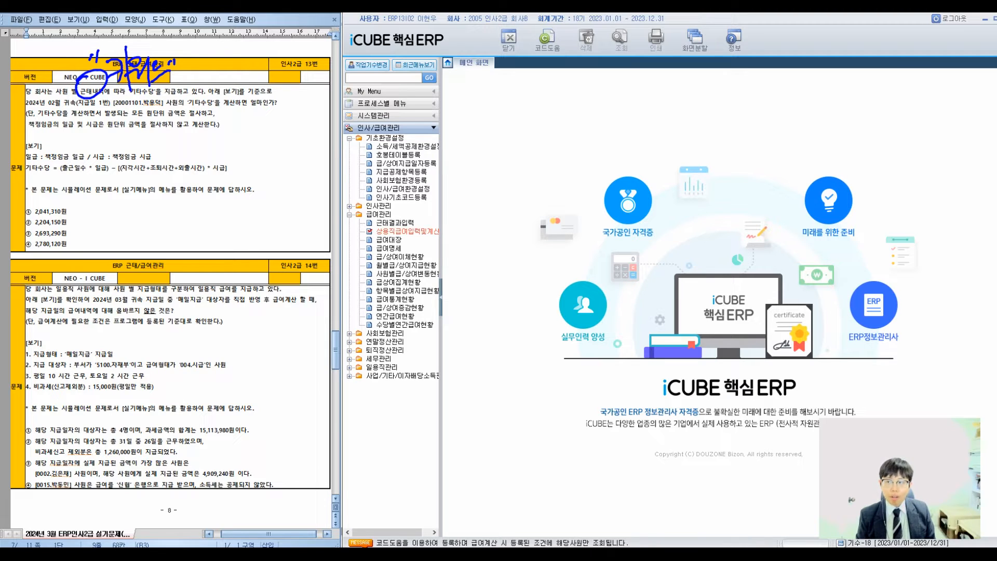
- Collapse the 기초환경설정 group, outline 근태결과입력 in red, and open that screen
left_click(350, 138)
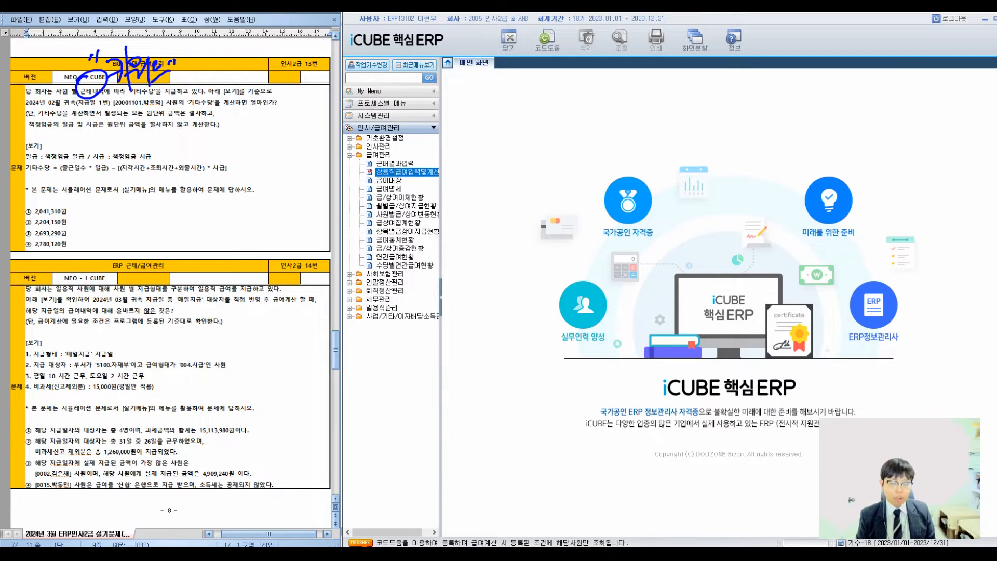
left_click_drag(353, 158, 421, 169)
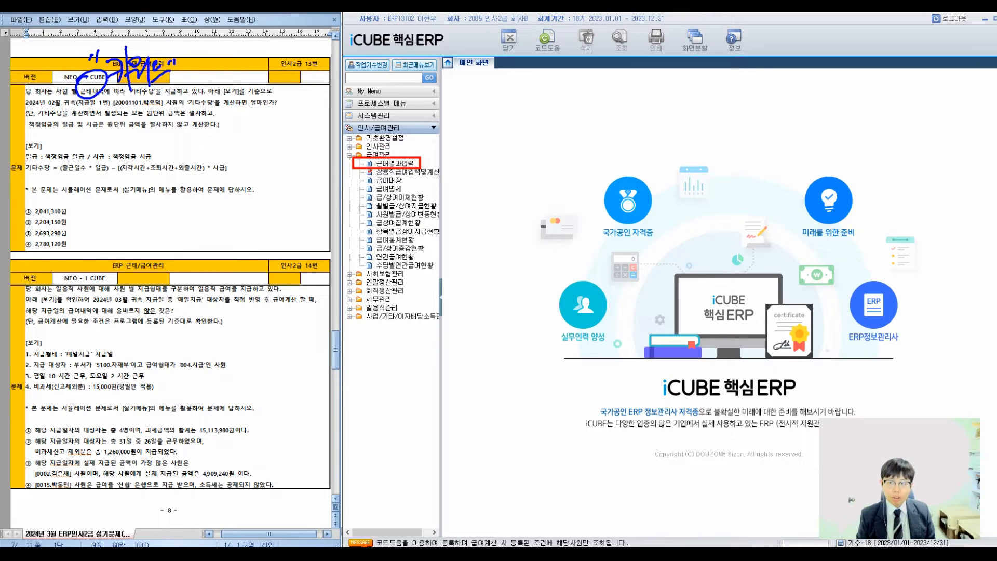
double_click(395, 163)
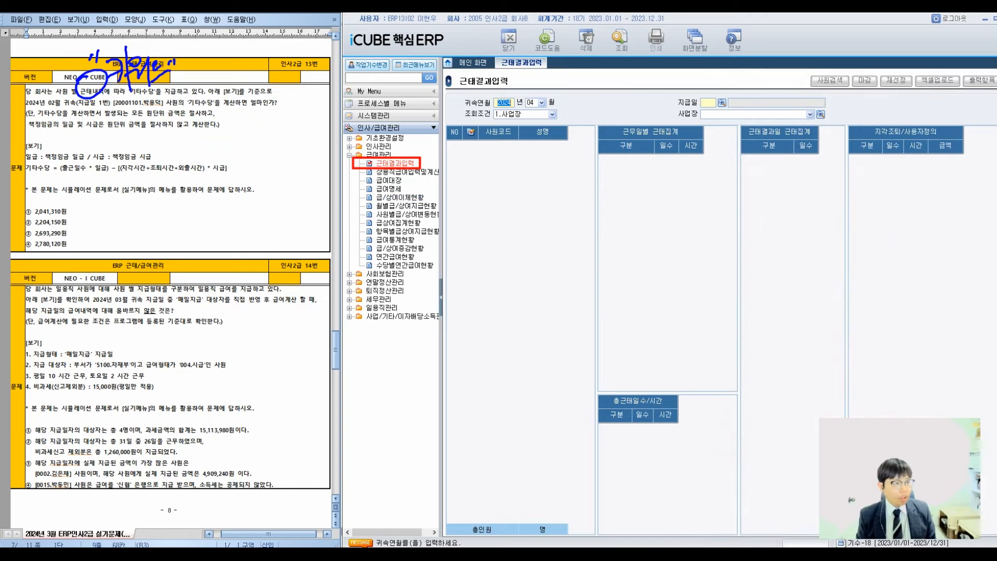
- Load the attendance results for 2024/02 with payment date no. 1 (2024/02/25 급여 동시) for all workplaces
key("Return")
type("02")
key("Return")
key("Return")
key("F2")
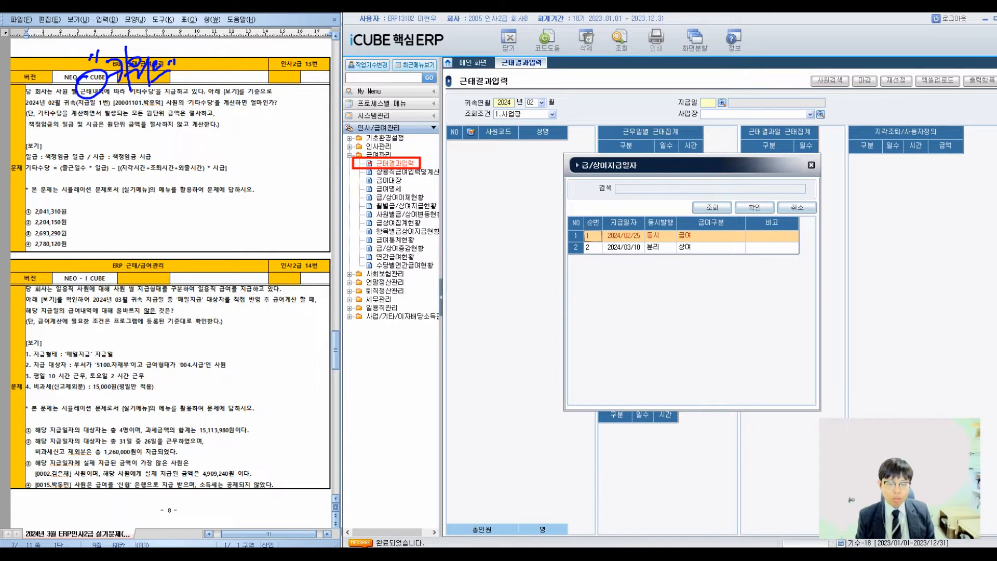
left_click(624, 248)
left_click(623, 236)
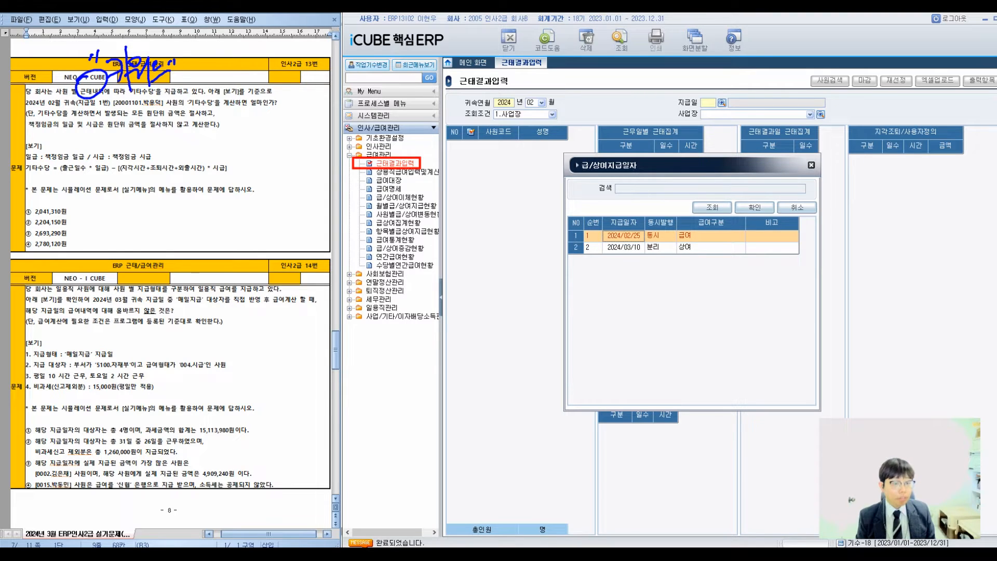
key("Return")
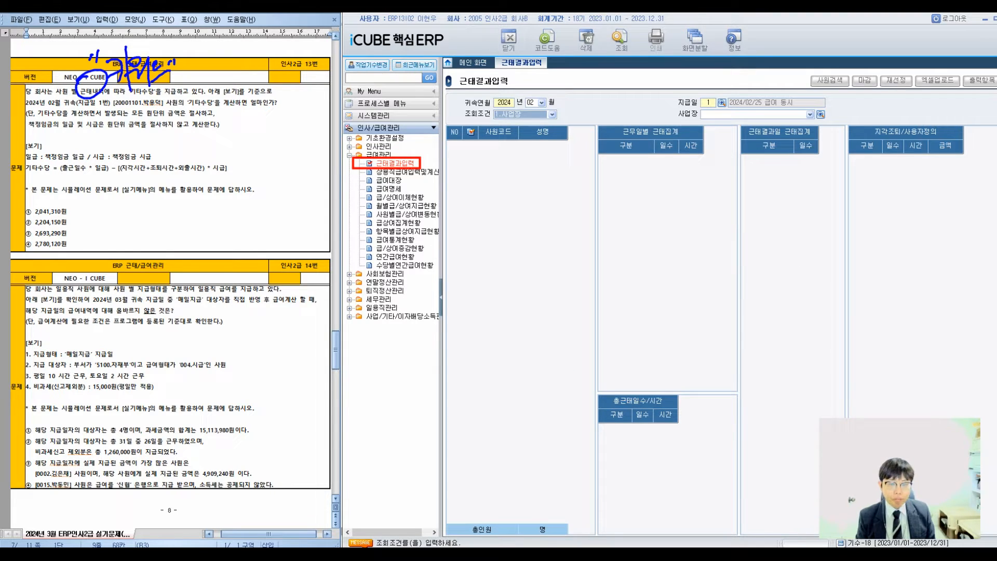
key("Return")
key("Return")
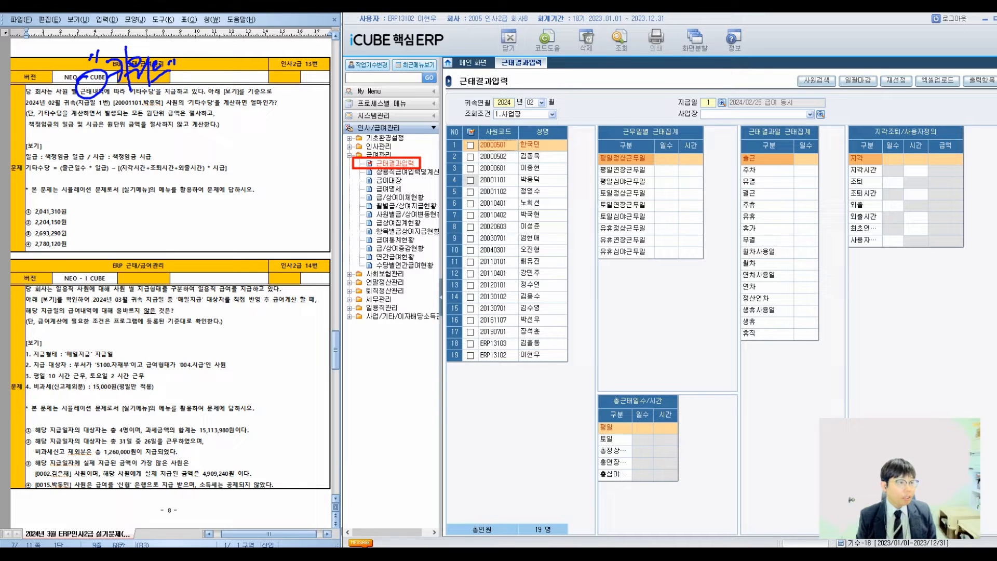
- Compare the question 13 employee's 출근 days and 지각, 조퇴 and 외출 times with the highlighted 기타수당 formula
left_click(471, 180)
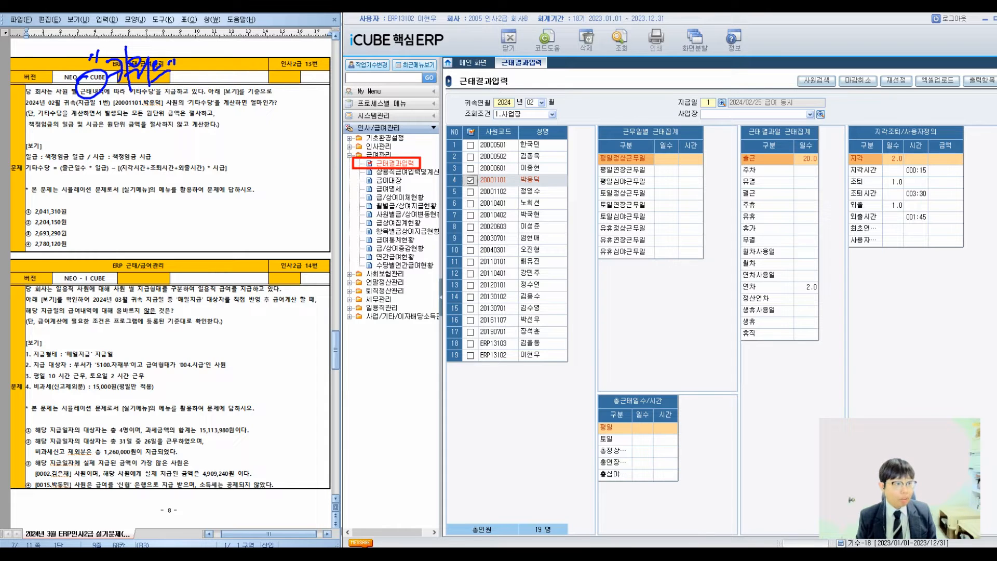
left_click_drag(189, 102, 219, 103)
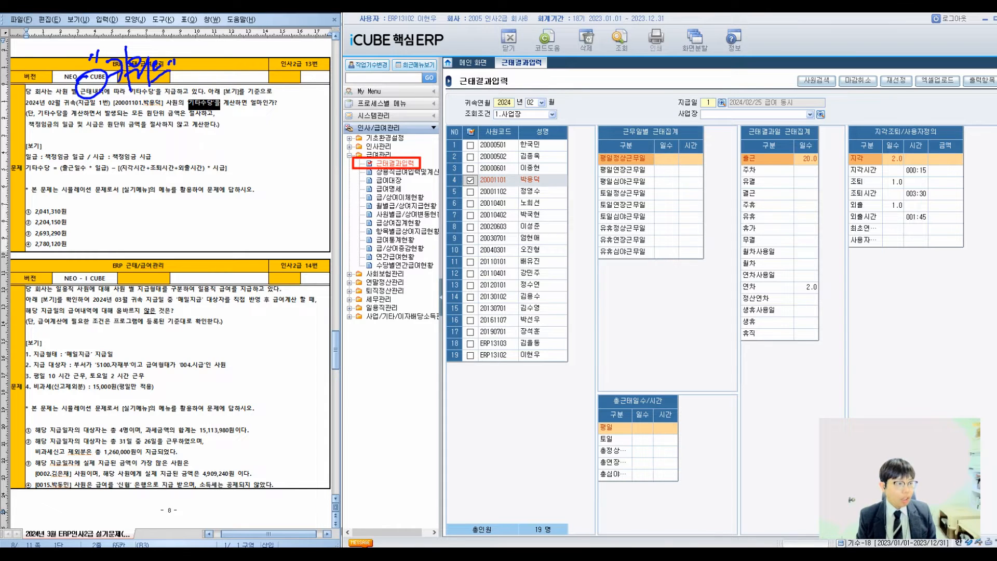
left_click(220, 103)
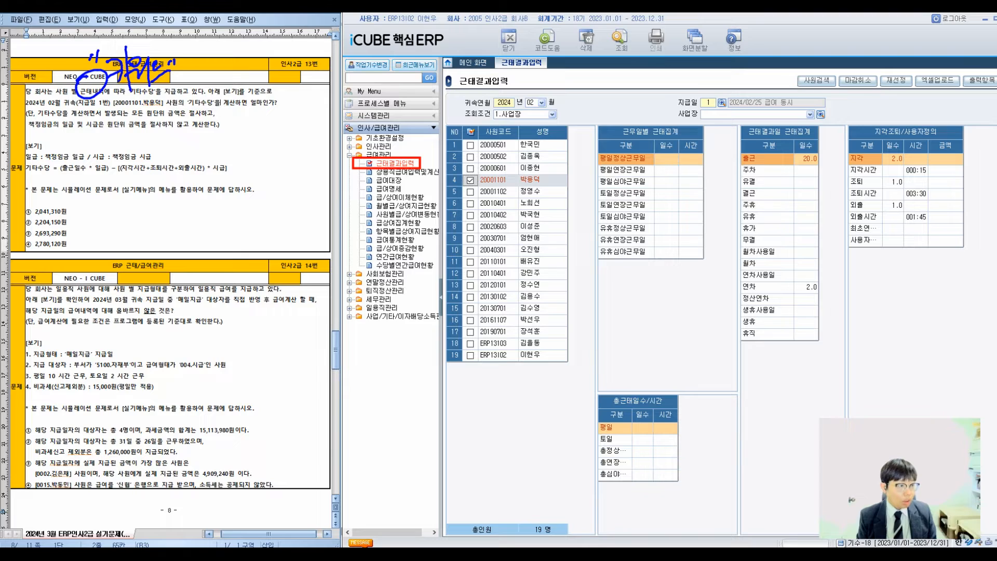
left_click_drag(59, 168, 229, 168)
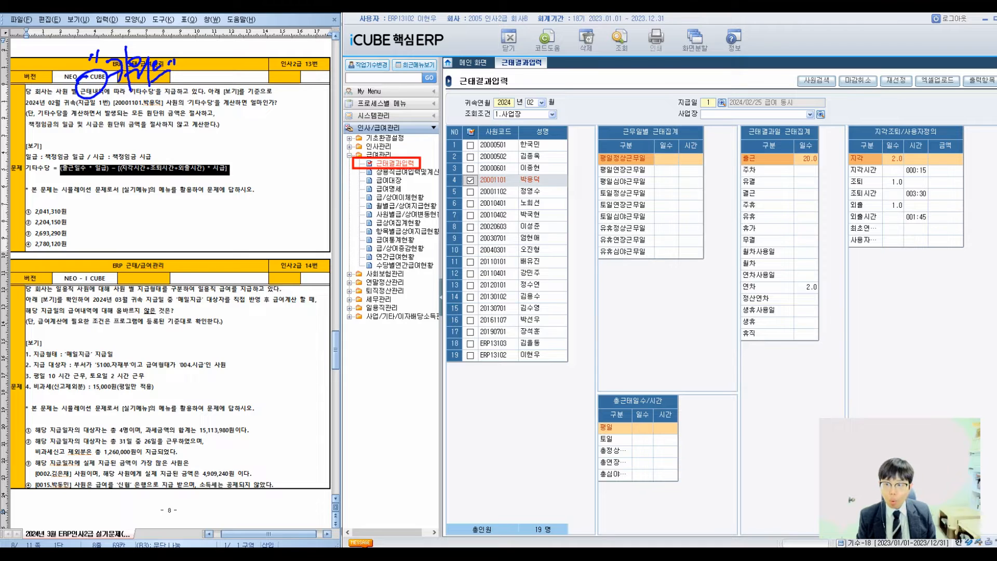
left_click(865, 159)
left_click(917, 170)
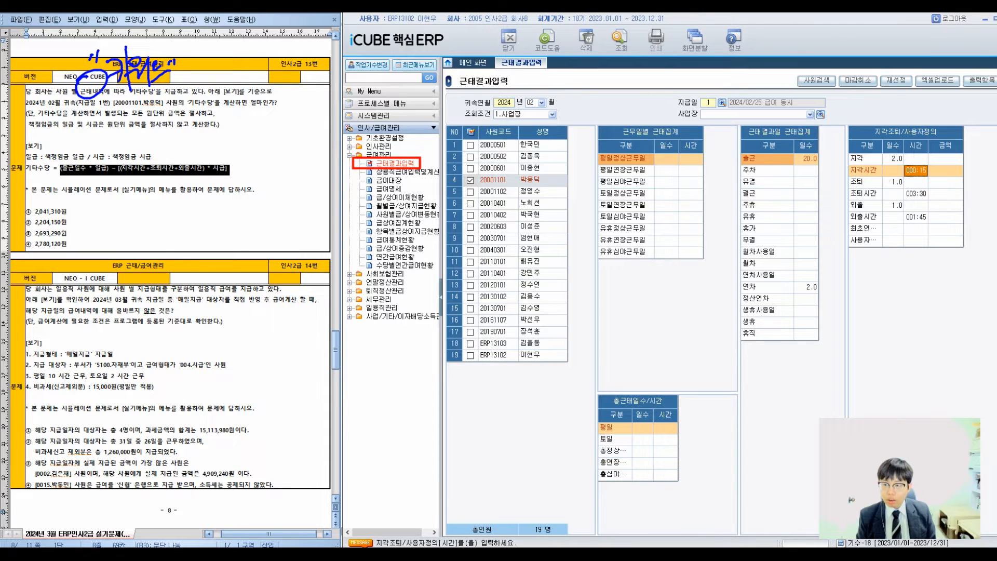
left_click(916, 194)
left_click(916, 217)
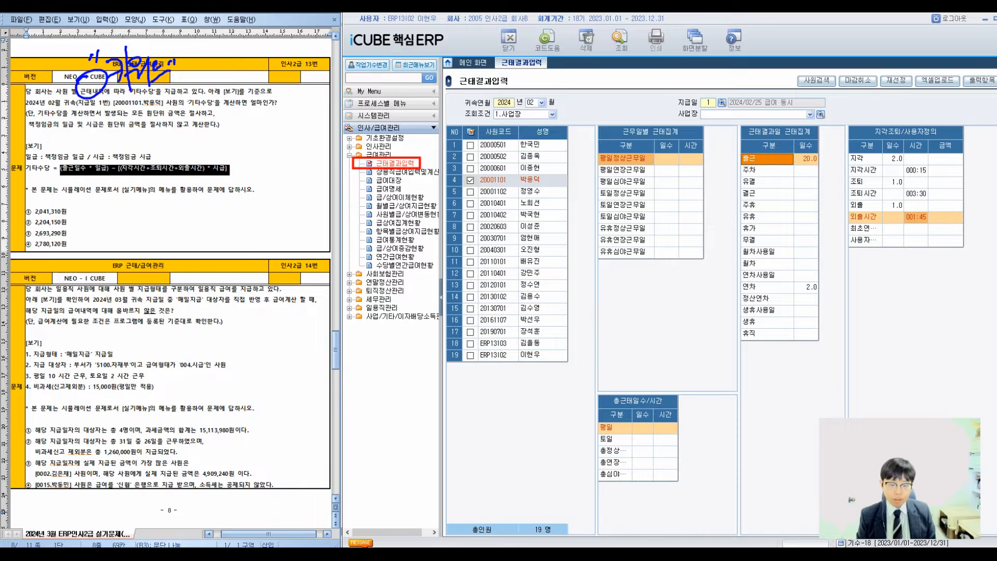
- Handwrite the formula below question 13's 기타수당 line as (20일 × __) (0.25 + 3.5 + 1.75), leaving the daily wage blank
mouse_move(54, 185)
left_mouse_down()
mouse_move(54, 201)
mouse_move(69, 193)
left_mouse_up()
left_click_drag(73, 187, 82, 181)
mouse_move(87, 175)
left_mouse_down()
mouse_move(91, 202)
mouse_move(102, 198)
left_mouse_up()
mouse_move(99, 186)
left_mouse_down()
mouse_move(89, 199)
mouse_move(137, 208)
left_mouse_up()
left_click_drag(49, 180, 48, 205)
left_click_drag(168, 184, 164, 206)
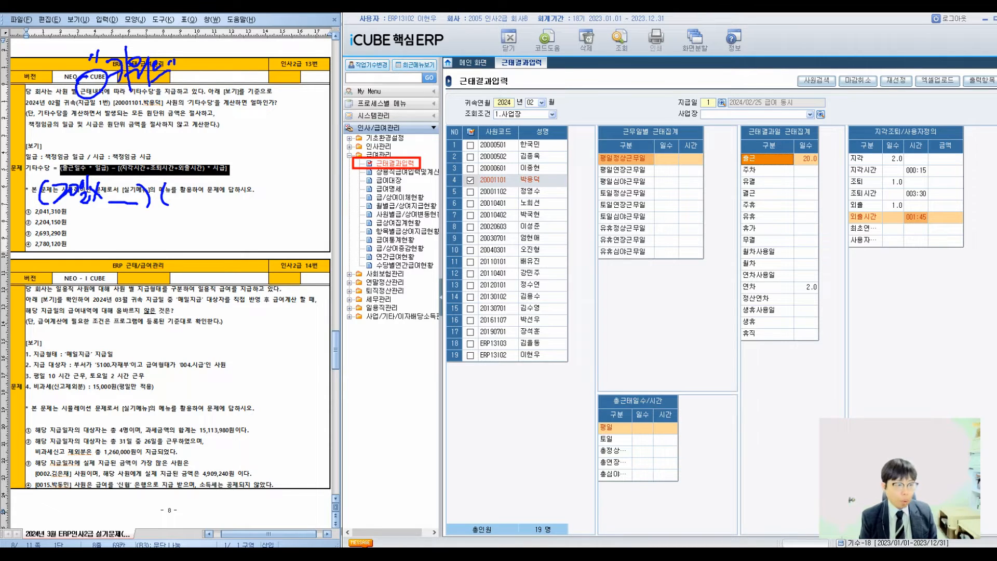
mouse_move(179, 186)
left_mouse_down()
mouse_move(174, 204)
mouse_move(200, 208)
left_mouse_up()
mouse_move(201, 190)
left_mouse_down()
mouse_move(248, 209)
mouse_move(263, 190)
mouse_move(279, 195)
left_mouse_up()
mouse_move(271, 188)
left_mouse_down()
mouse_move(270, 206)
mouse_move(302, 198)
mouse_move(310, 206)
left_mouse_up()
left_click(295, 202)
left_click_drag(318, 189, 315, 206)
left_click_drag(317, 190, 324, 188)
left_click_drag(326, 180, 328, 211)
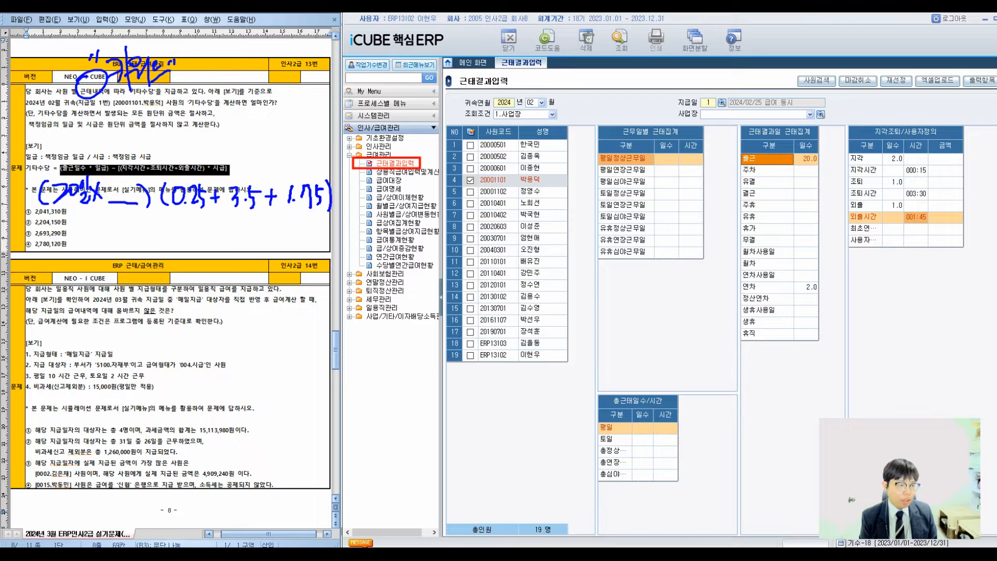
- Handwrite a minutes-to-hours table over question 14: 15 = 1/4 = 0.25, 30 = 2/4 = 0.5, 45 = 3/4 = 0.75, 60 = 4/4 = 1, with a bracket alongside
left_click_drag(70, 296, 70, 319)
left_click_drag(80, 294, 81, 321)
left_click_drag(80, 302, 102, 310)
mouse_move(135, 305)
left_mouse_down()
mouse_move(128, 318)
mouse_move(141, 317)
left_mouse_up()
mouse_move(135, 300)
left_mouse_down()
mouse_move(133, 329)
mouse_move(142, 298)
left_mouse_up()
left_click_drag(129, 279, 129, 301)
left_click_drag(146, 313, 158, 312)
left_click_drag(166, 301, 190, 316)
left_click(176, 317)
mouse_move(192, 300)
left_mouse_down()
mouse_move(191, 318)
mouse_move(203, 299)
left_mouse_up()
mouse_move(71, 345)
left_mouse_down()
mouse_move(76, 367)
mouse_move(90, 354)
left_mouse_up()
left_click_drag(103, 355, 135, 361)
left_click_drag(127, 343, 129, 376)
left_click_drag(108, 352, 126, 348)
left_click_drag(116, 337, 129, 344)
left_click_drag(152, 351, 158, 356)
mouse_move(167, 342)
left_mouse_down()
mouse_move(183, 363)
mouse_move(193, 344)
left_mouse_up()
left_click(176, 355)
left_click_drag(75, 412, 85, 421)
left_click_drag(83, 412, 86, 433)
mouse_move(87, 417)
left_mouse_down()
mouse_move(136, 419)
mouse_move(129, 431)
left_mouse_up()
left_click(102, 421)
left_click_drag(108, 414, 159, 405)
left_click(169, 418)
left_click_drag(172, 404, 179, 420)
mouse_move(184, 404)
left_mouse_down()
mouse_move(183, 417)
mouse_move(193, 402)
left_mouse_up()
mouse_move(91, 464)
left_mouse_down()
mouse_move(87, 482)
mouse_move(137, 482)
left_mouse_up()
left_click(113, 477)
left_click_drag(131, 466, 131, 487)
left_click_drag(111, 472, 130, 464)
mouse_move(122, 448)
left_mouse_down()
mouse_move(130, 464)
mouse_move(178, 474)
left_mouse_up()
left_click_drag(56, 291, 81, 485)
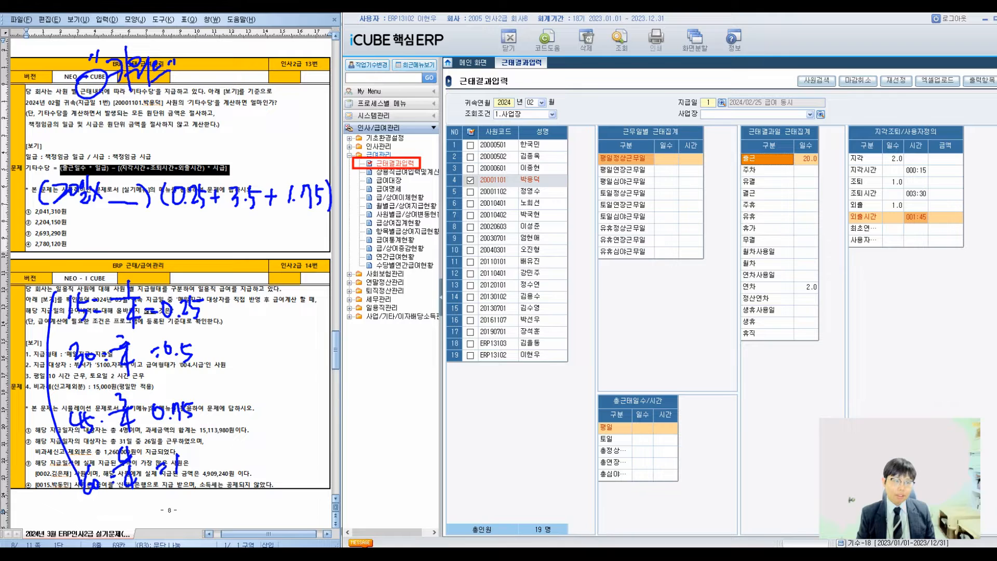
- Open 인사정보등록 and display the 급여정보 of the employee named in question 13
double_click(379, 147)
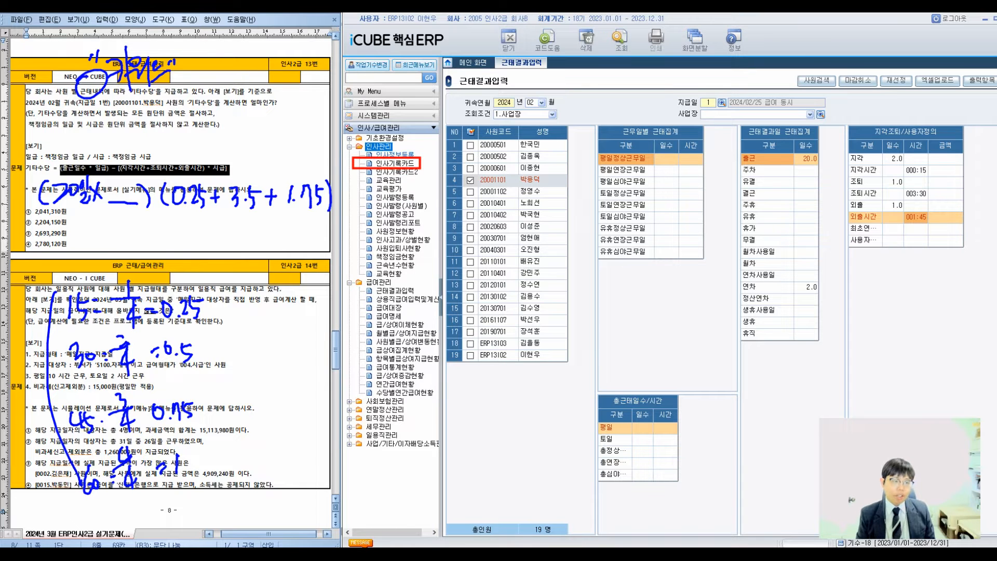
left_click(370, 154)
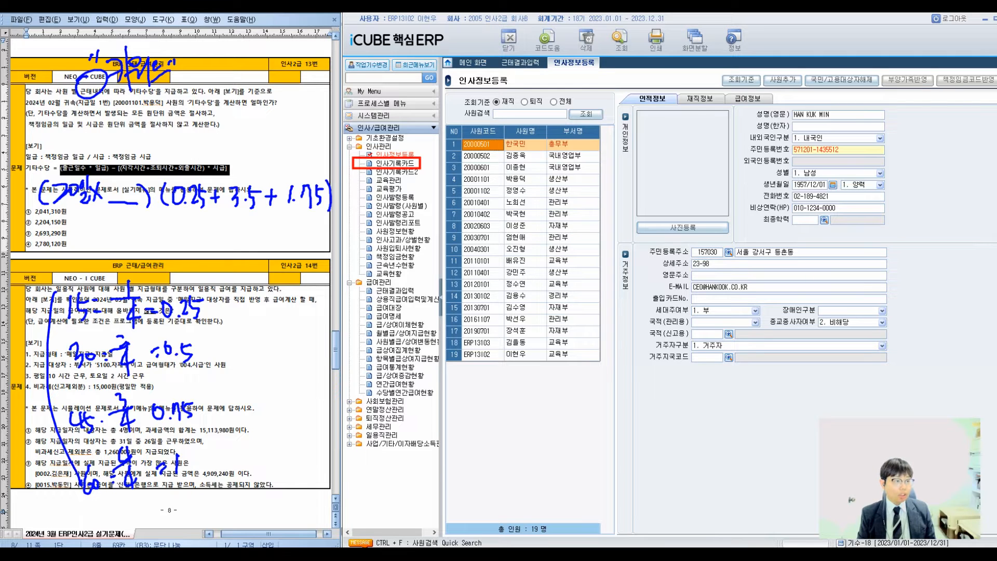
left_click(483, 179)
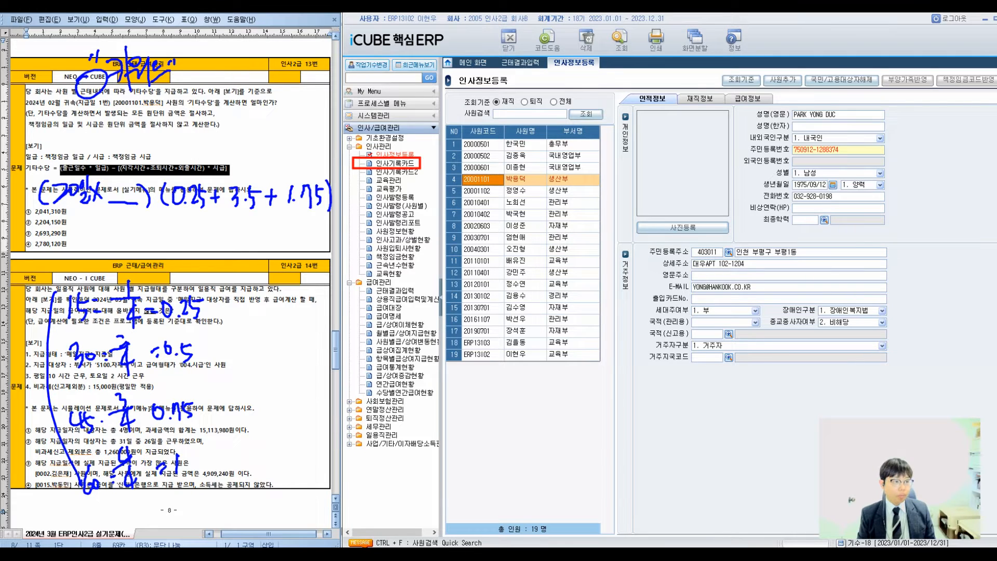
left_click(748, 98)
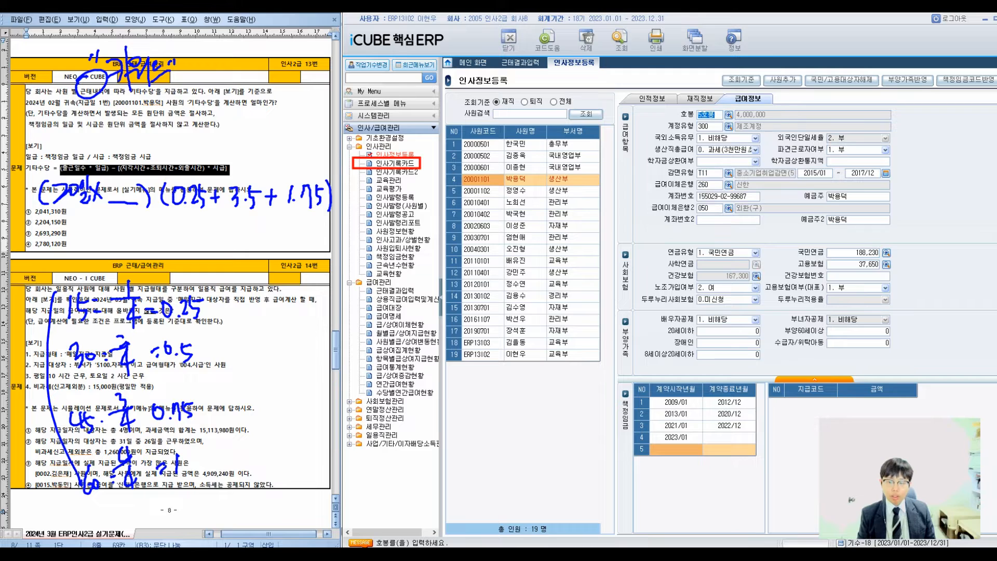
- Expand the 책정임금 section for the contract starting 2023/01 and reveal its masked wage amounts, including 일급 and 시급
left_click(677, 438)
left_click(814, 380)
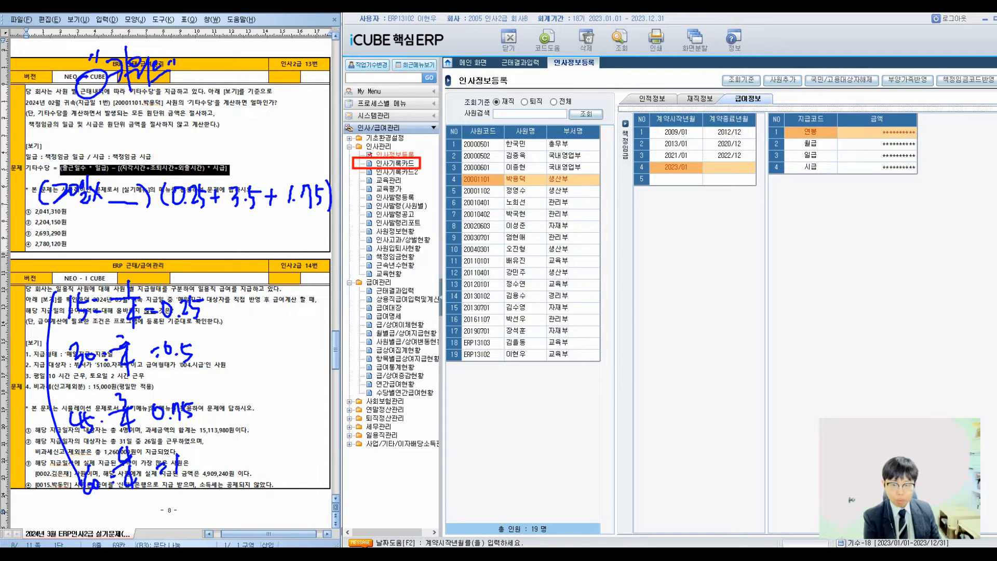
left_click(877, 133)
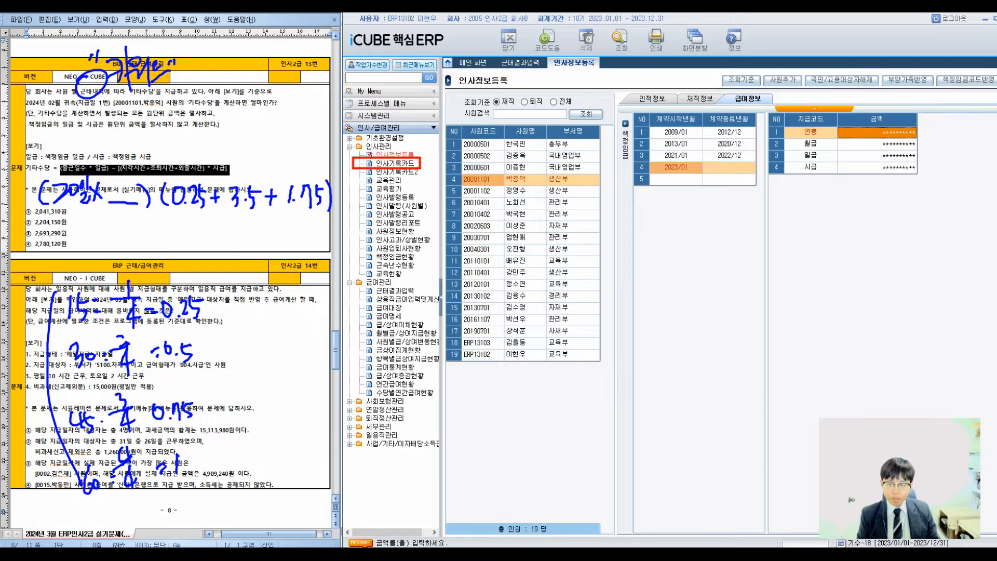
key("Return")
left_click(878, 168)
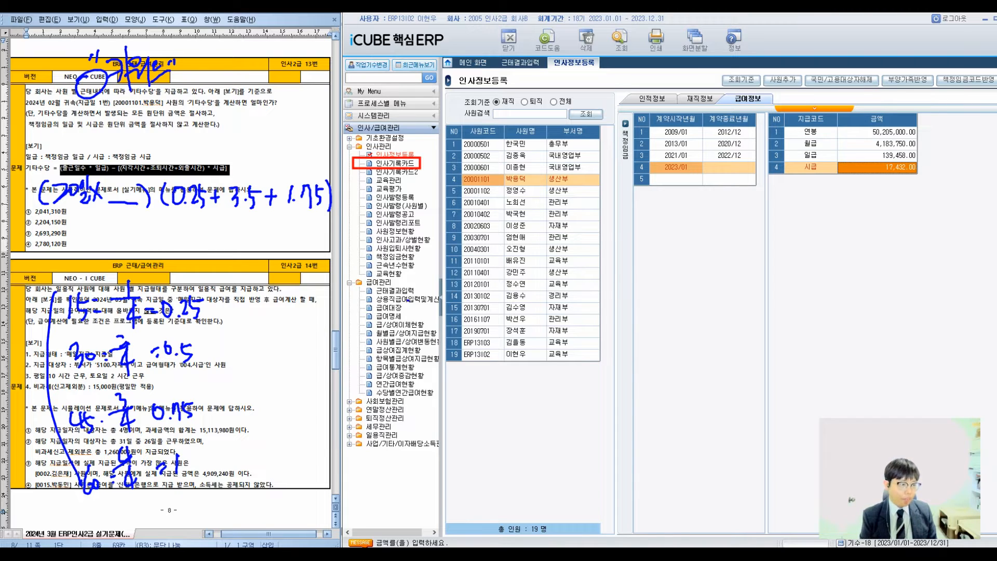
- Handwrite the hourly wage 17,432 below the formula and append × 17,432 after the summed hours
mouse_move(107, 217)
left_mouse_down()
mouse_move(137, 240)
mouse_move(157, 237)
left_mouse_up()
left_click_drag(343, 188, 355, 205)
mouse_move(355, 189)
left_mouse_down()
mouse_move(342, 205)
mouse_move(362, 204)
left_mouse_up()
left_click_drag(368, 189, 377, 206)
left_click_drag(383, 189, 392, 206)
mouse_move(395, 191)
left_mouse_down()
mouse_move(396, 206)
mouse_move(420, 195)
mouse_move(365, 204)
mouse_move(368, 188)
left_mouse_up()
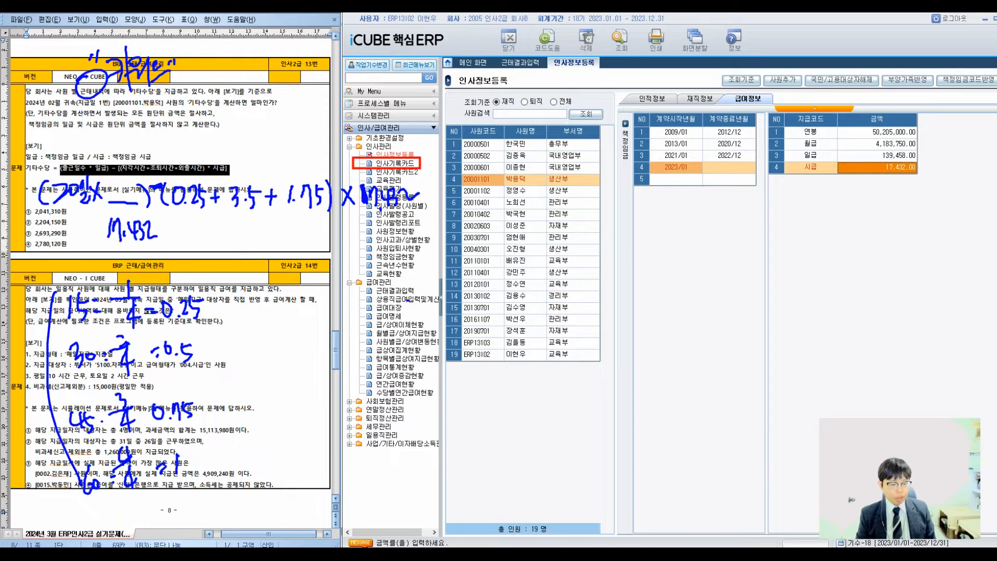
- Replace the handwritten amount under the formula's daily wage blank with 139,458
left_click_drag(103, 221, 166, 245)
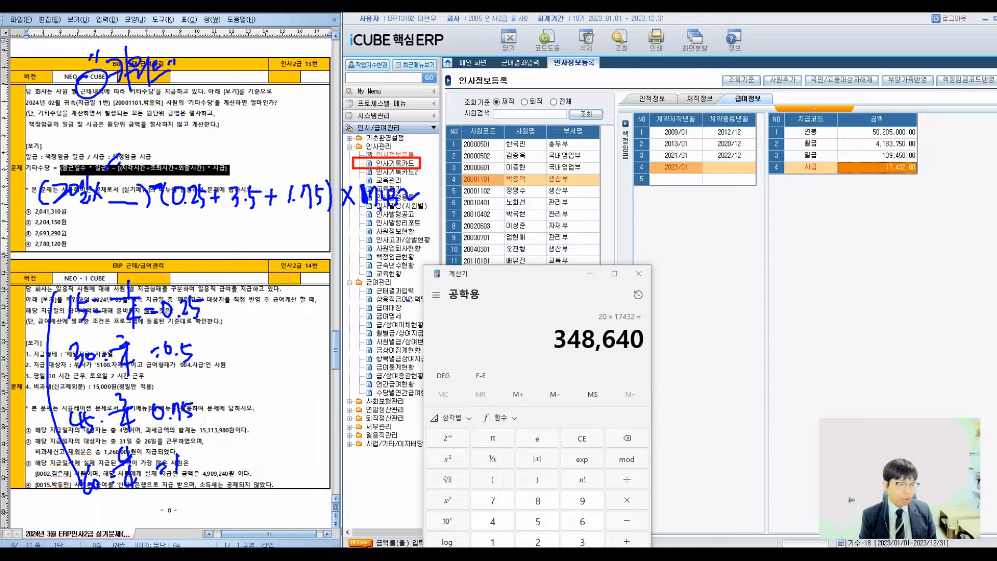
mouse_move(89, 221)
left_mouse_down()
mouse_move(136, 229)
mouse_move(150, 248)
left_mouse_up()
left_click(160, 241)
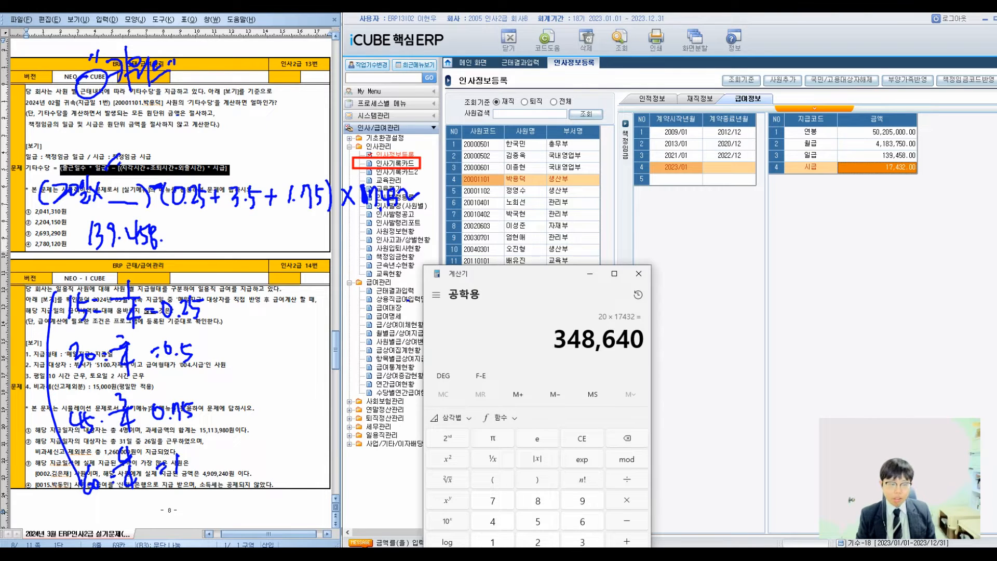
- Multiply the daily wage 139,458 by 20 days in the calculator
type("139,458")
key("asterisk")
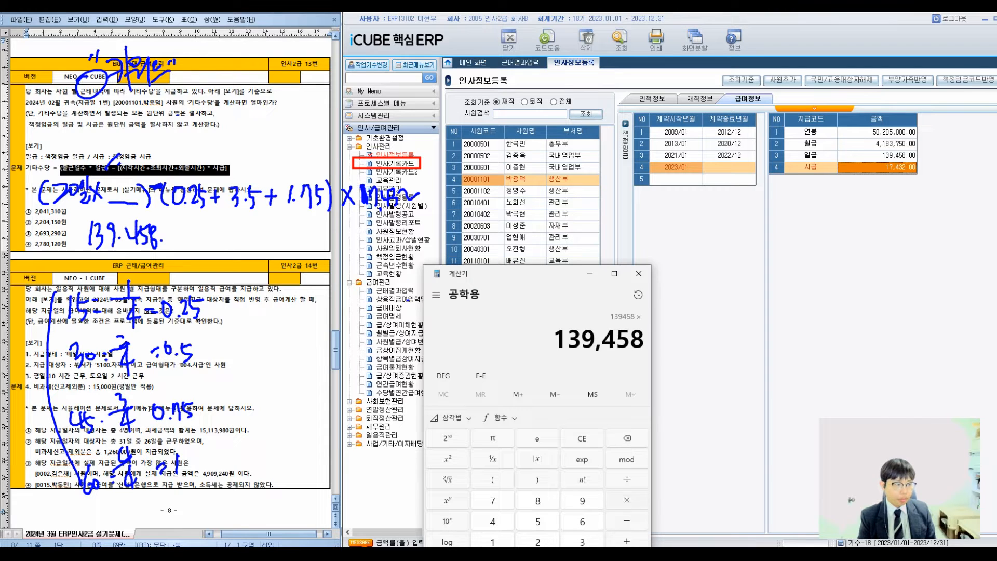
type("20")
key("Return")
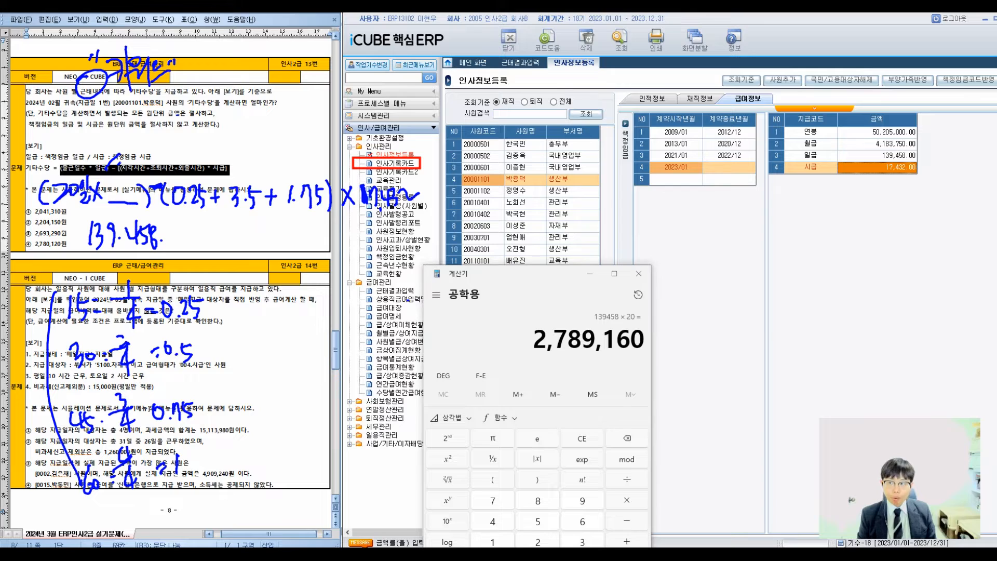
- Handwrite and underline the product 2,789,160 over question 13, with a circled minus sign beneath it
left_click(190, 108)
mouse_move(175, 96)
left_mouse_down()
mouse_move(186, 114)
mouse_move(199, 105)
left_mouse_up()
mouse_move(200, 95)
left_mouse_down()
mouse_move(209, 116)
mouse_move(222, 95)
mouse_move(231, 125)
left_mouse_up()
left_click(235, 117)
left_click_drag(246, 93, 244, 117)
mouse_move(262, 91)
left_mouse_down()
mouse_move(256, 111)
mouse_move(270, 101)
left_mouse_up()
left_click_drag(165, 128, 290, 121)
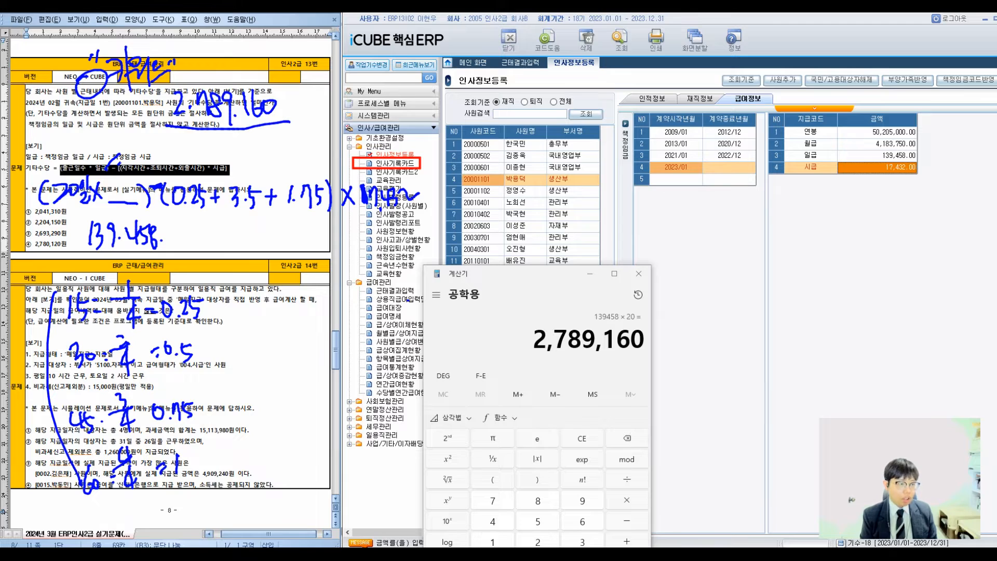
left_click_drag(223, 150, 242, 150)
mouse_move(238, 135)
left_mouse_down()
mouse_move(225, 142)
mouse_move(240, 137)
left_mouse_up()
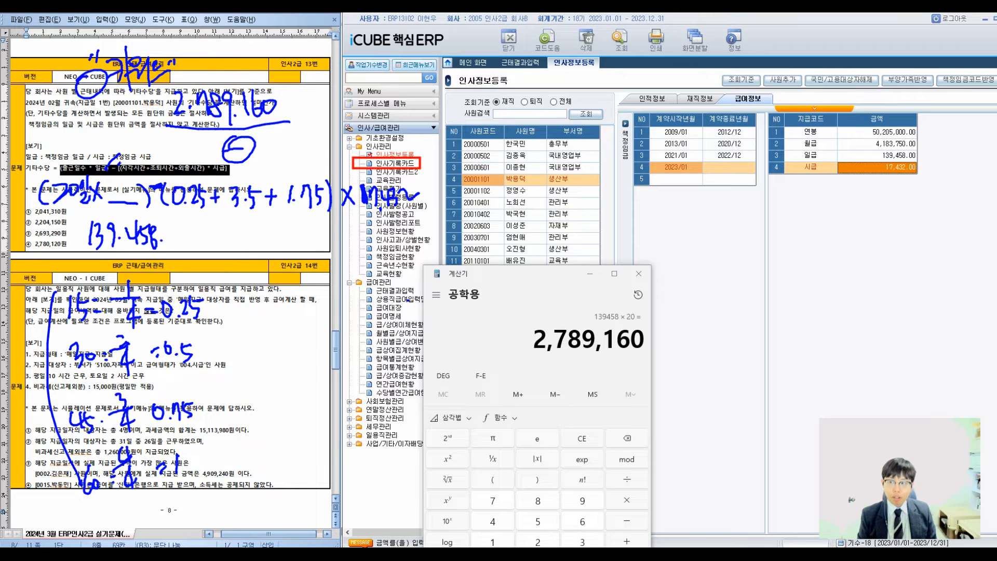
- Add 0.25 + 3.5 + 1.75 in the calculator and multiply the sum by the hourly wage 17432
type("0.2")
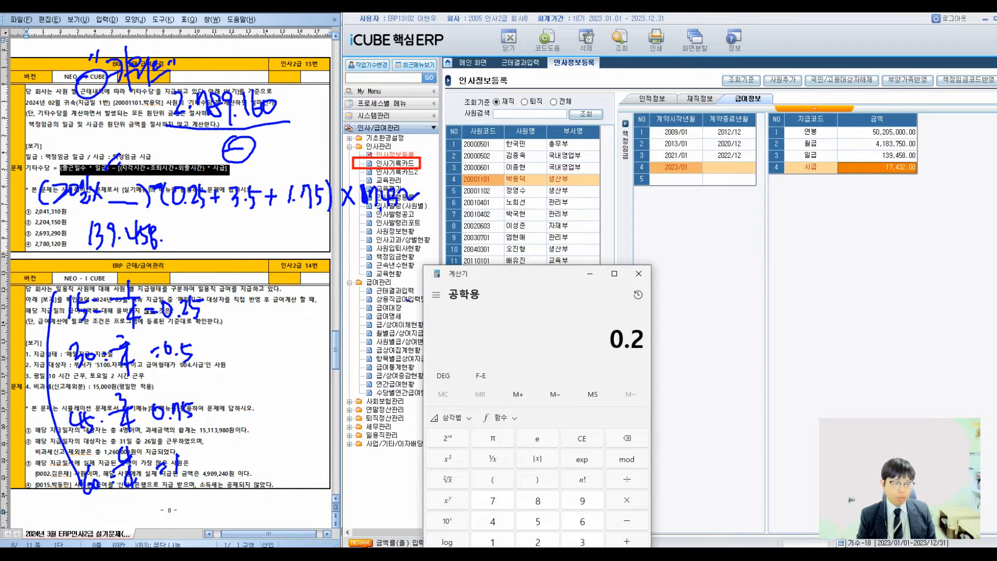
type("5 + 3.5 + 1.")
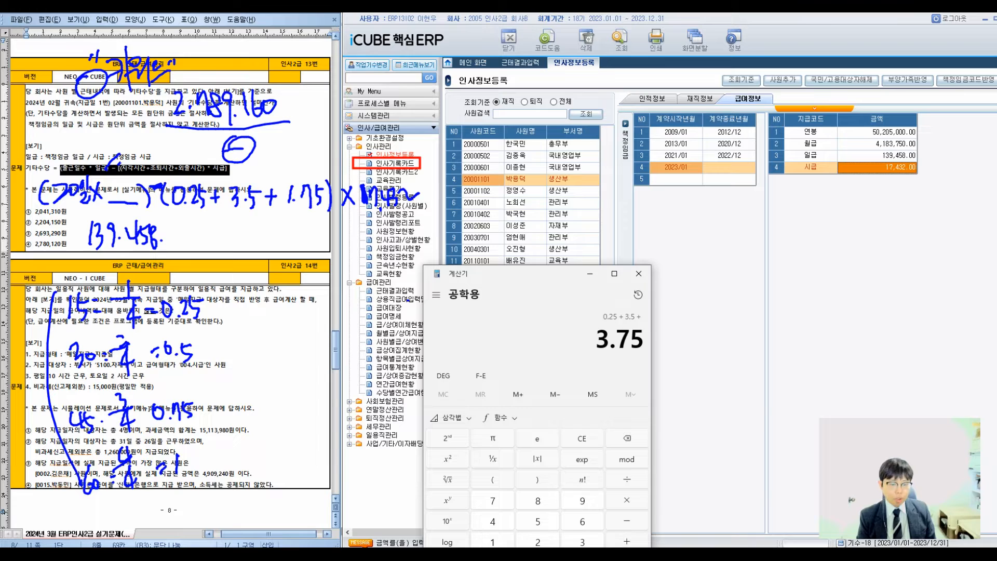
type("75")
key("Return")
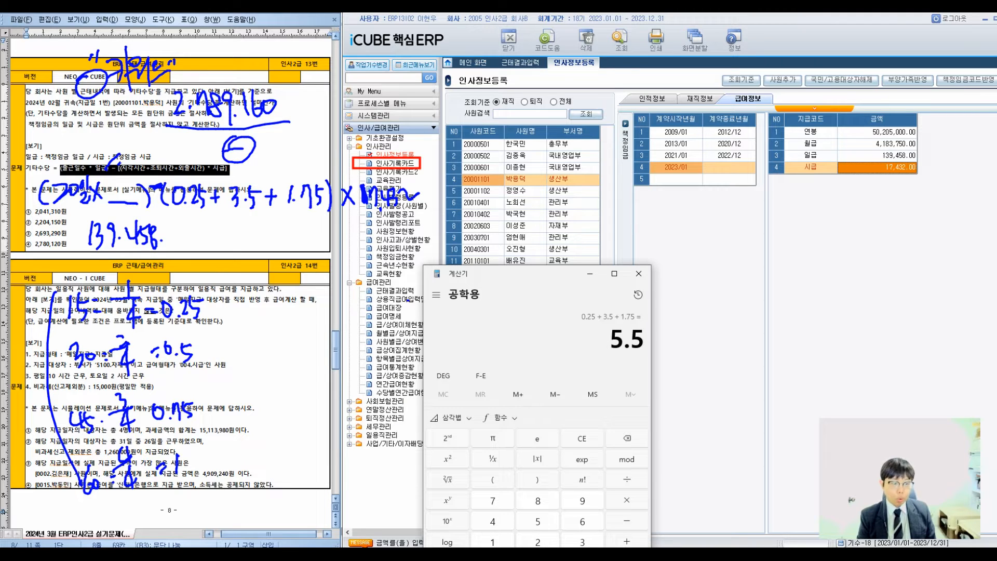
type("*17432")
key("Return")
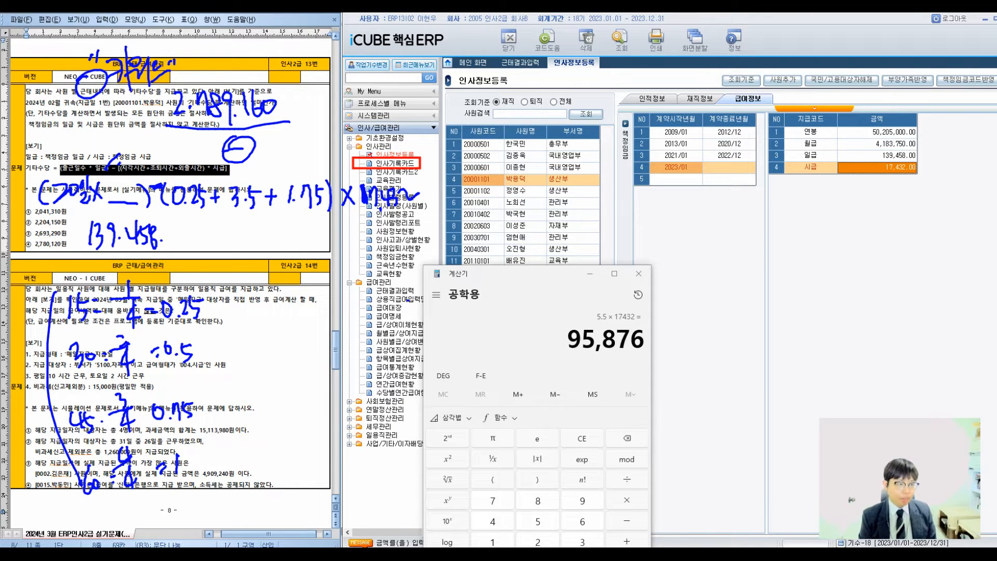
- Handwrite 95,876 beside the circled minus sign, followed by an equals sign
mouse_move(290, 137)
left_mouse_down()
mouse_move(291, 159)
mouse_move(310, 138)
mouse_move(330, 154)
mouse_move(321, 155)
left_mouse_up()
left_click(315, 150)
left_click_drag(336, 138, 343, 153)
mouse_move(366, 120)
left_mouse_down()
mouse_move(354, 156)
mouse_move(404, 135)
left_mouse_up()
left_click_drag(391, 145, 404, 144)
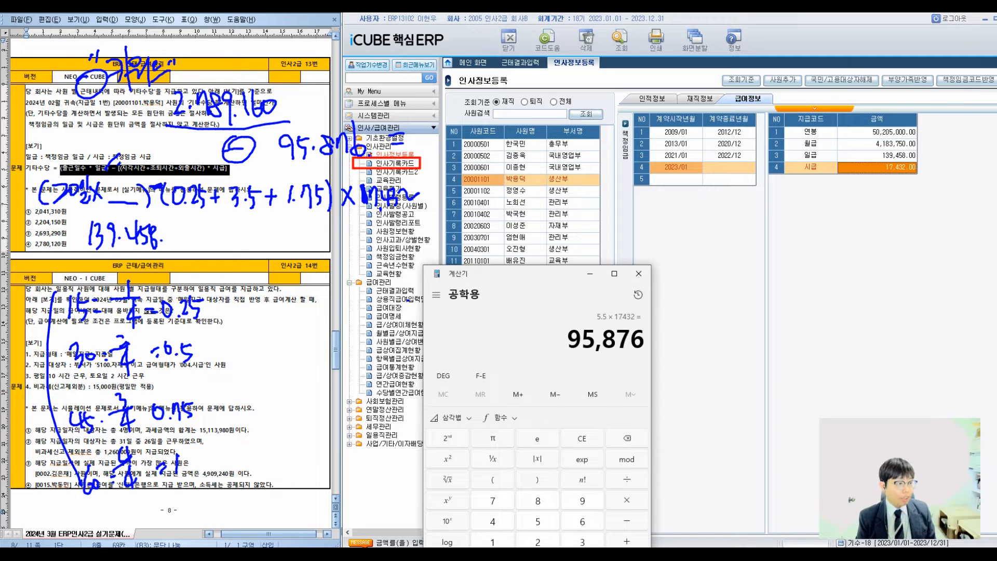
type("27")
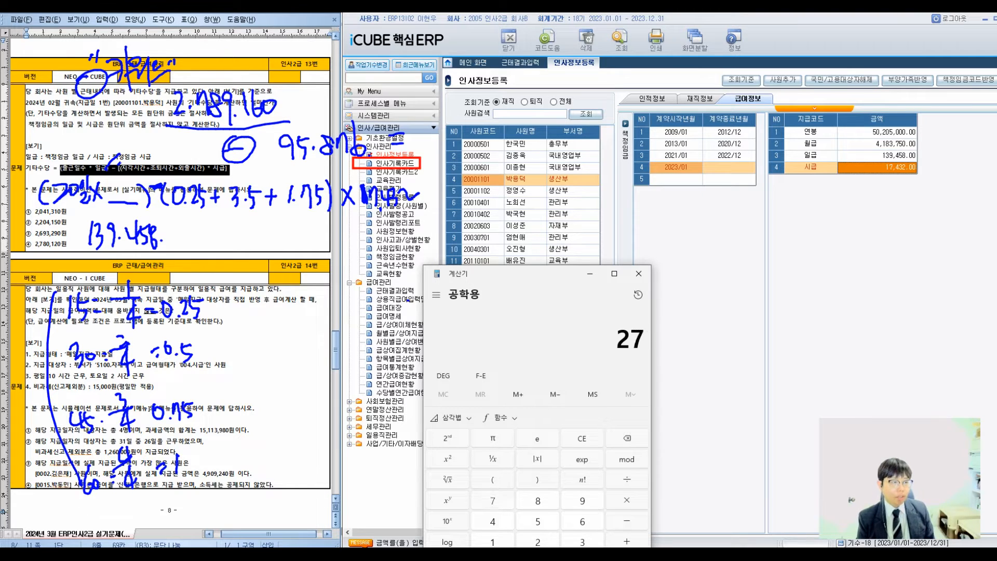
type("89160")
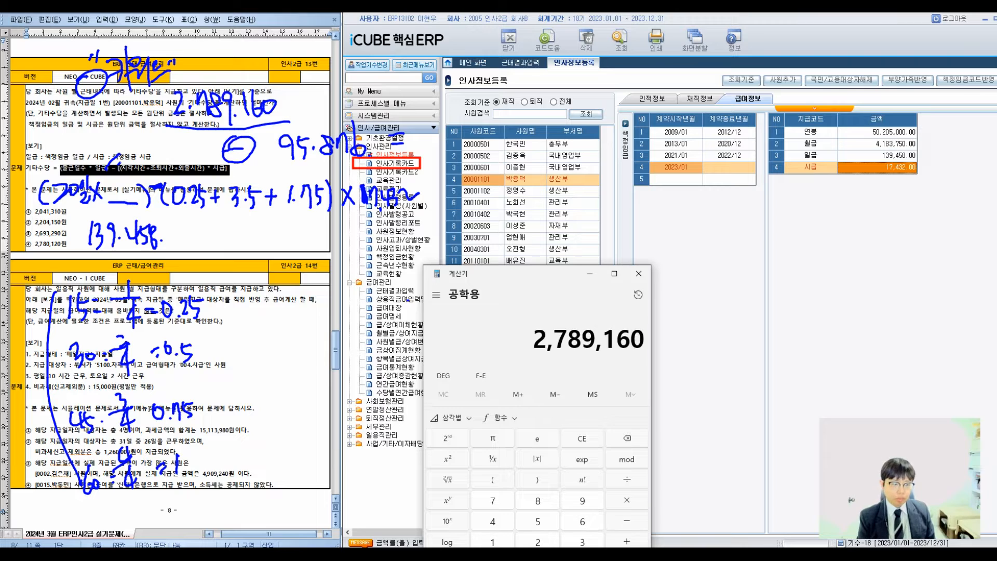
type("-9*5")
key("Return")
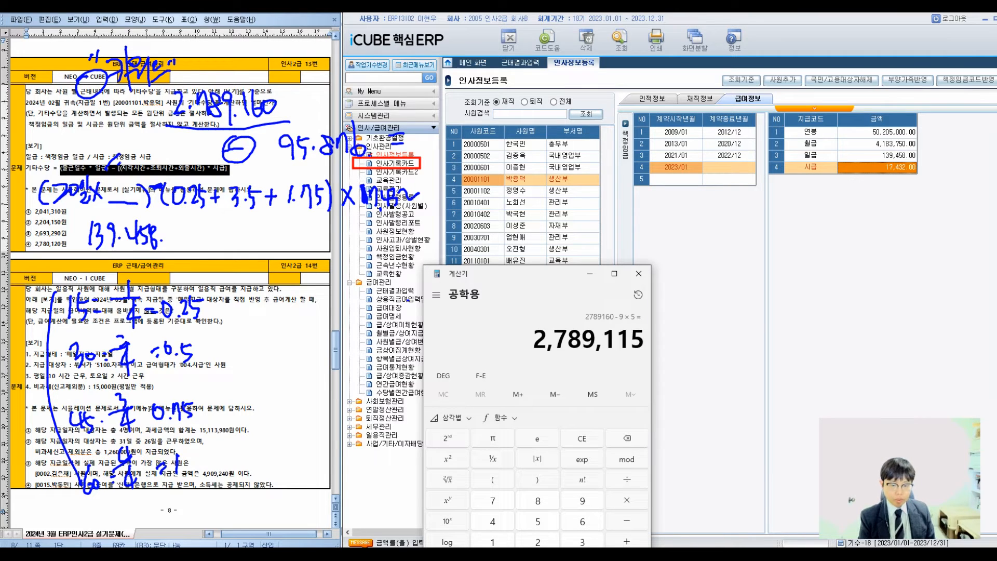
- Subtract 95876 from 2789160 in the calculator
type("2789160 - ")
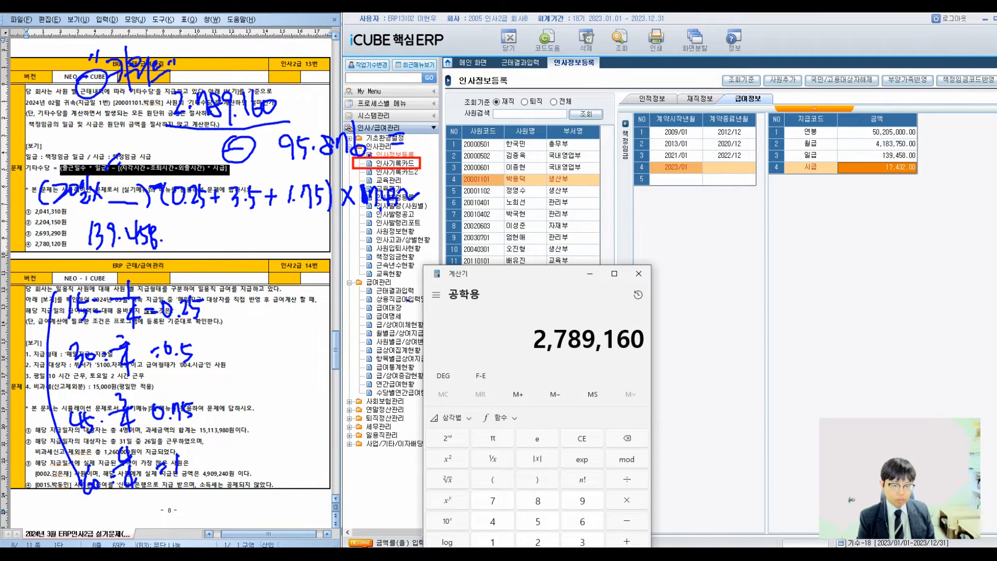
type("95876")
key("Return")
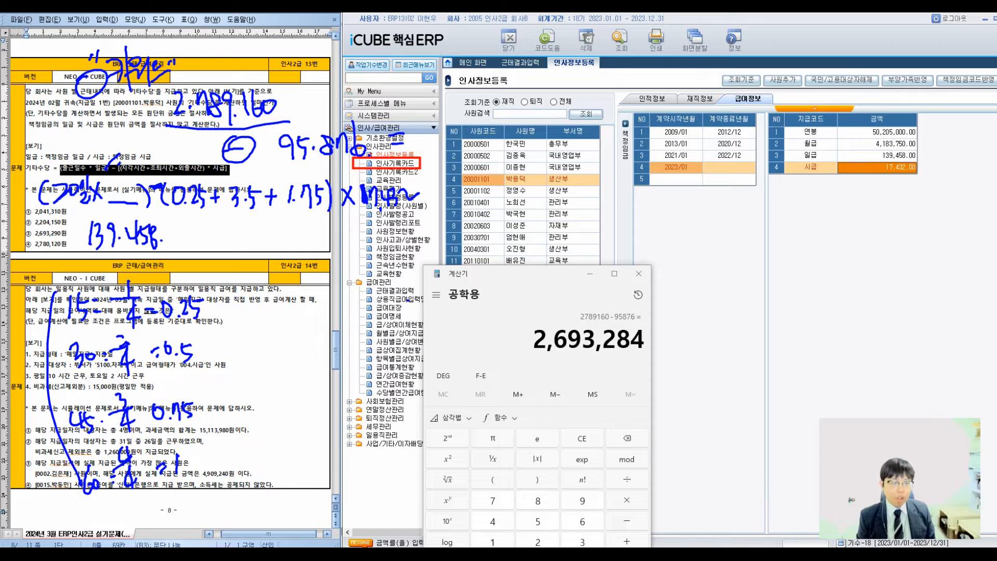
- Retrace the final 6 of the handwritten 95,876 and write the difference 2,693,284 after the equals sign
mouse_move(361, 124)
left_mouse_down()
mouse_move(364, 155)
mouse_move(357, 130)
left_mouse_up()
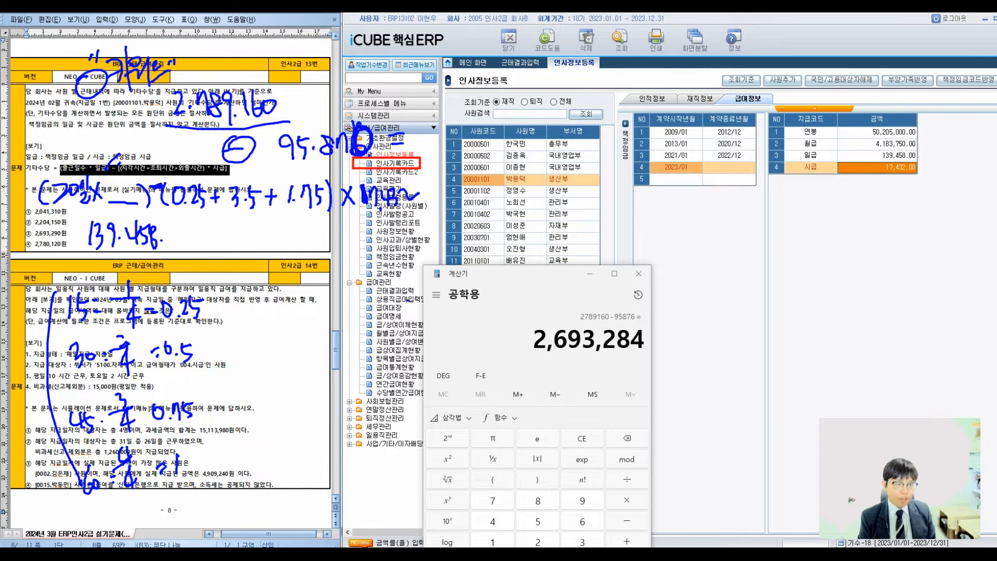
left_click_drag(429, 133, 446, 146)
left_click(451, 145)
left_click_drag(463, 108, 463, 139)
mouse_move(484, 127)
left_mouse_down()
mouse_move(483, 148)
mouse_move(545, 130)
mouse_move(547, 167)
left_mouse_up()
left_click(508, 143)
left_click_drag(554, 135, 556, 137)
- Underline and circle the handwritten difference, cross out its last digit, and check answer ③ 2,693,290원 for question 13
left_click_drag(423, 165, 514, 165)
mouse_move(440, 125)
left_mouse_down()
mouse_move(489, 163)
mouse_move(435, 130)
left_mouse_up()
left_click_drag(593, 144, 582, 155)
left_click_drag(576, 147, 618, 164)
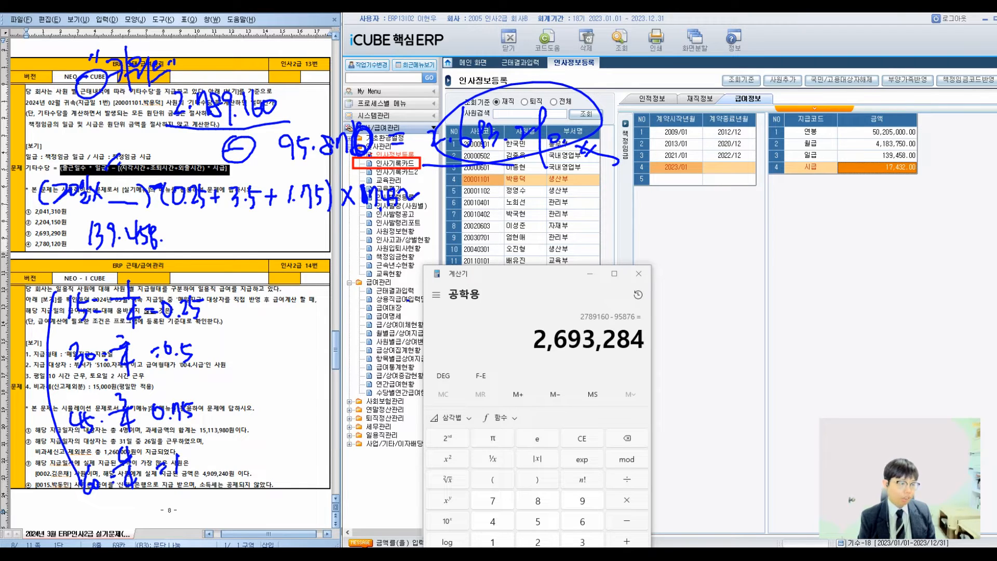
left_click_drag(25, 224, 73, 184)
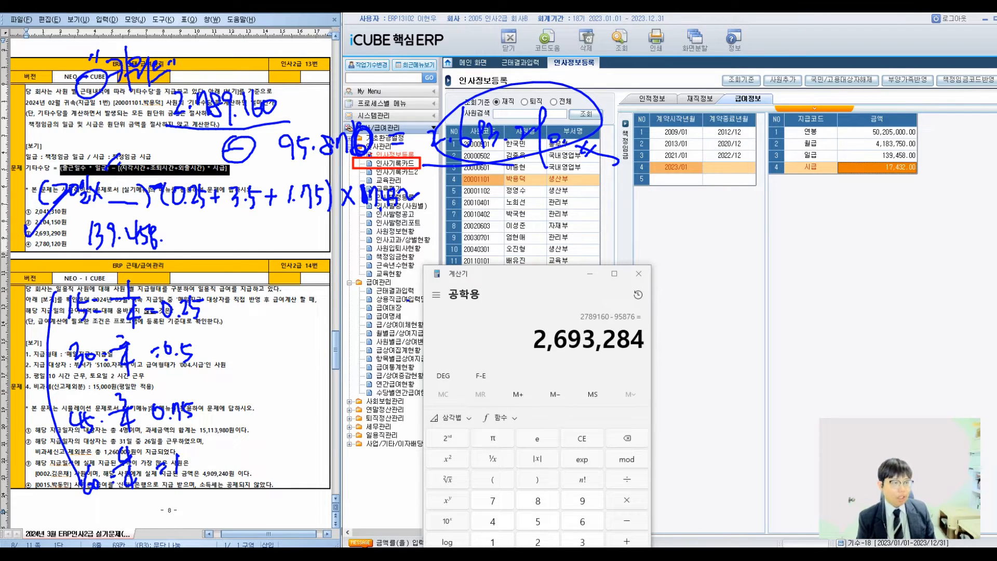
mouse_move(318, 53)
left_mouse_down()
mouse_move(345, 102)
mouse_move(377, 39)
mouse_move(268, 86)
left_mouse_up()
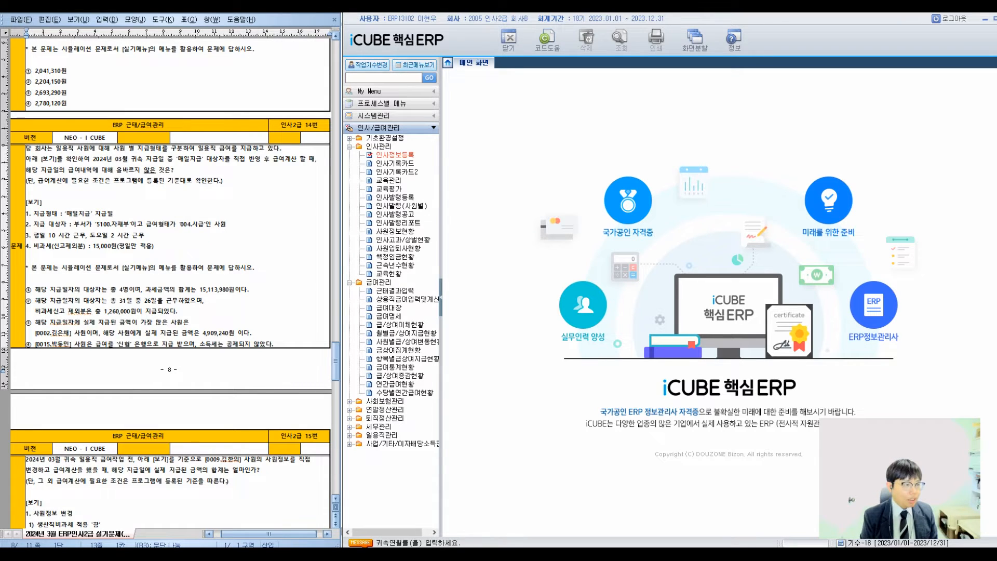
- Underline 2024년 03월 귀속 지급일 and circle '매일지급' in question 14, adding the handwritten note ① 사원등 beside it
mouse_move(91, 164)
left_mouse_down()
mouse_move(212, 159)
mouse_move(173, 152)
mouse_move(175, 164)
left_mouse_up()
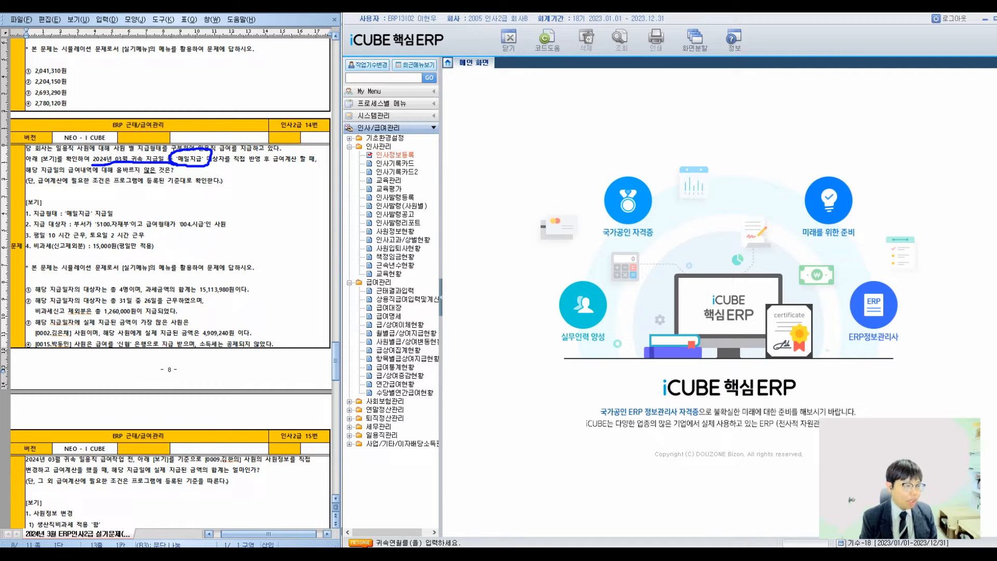
mouse_move(257, 140)
left_mouse_down()
mouse_move(254, 166)
mouse_move(273, 136)
mouse_move(313, 170)
left_mouse_up()
left_click_drag(317, 143, 328, 152)
left_click_drag(321, 154, 320, 163)
left_click_drag(333, 139, 338, 165)
mouse_move(339, 143)
left_mouse_down()
mouse_move(339, 155)
mouse_move(353, 149)
left_mouse_up()
left_click_drag(339, 157, 359, 150)
left_click_drag(352, 155, 357, 165)
- Handwrite the 자재부 - 시급 조회 detail under note ① and add note ② for the daily-worker payroll calculation
left_click_drag(270, 196, 296, 214)
left_click_drag(301, 192, 302, 215)
left_click_drag(303, 202, 311, 199)
mouse_move(324, 189)
left_mouse_down()
mouse_move(335, 224)
mouse_move(418, 194)
mouse_move(427, 231)
left_mouse_up()
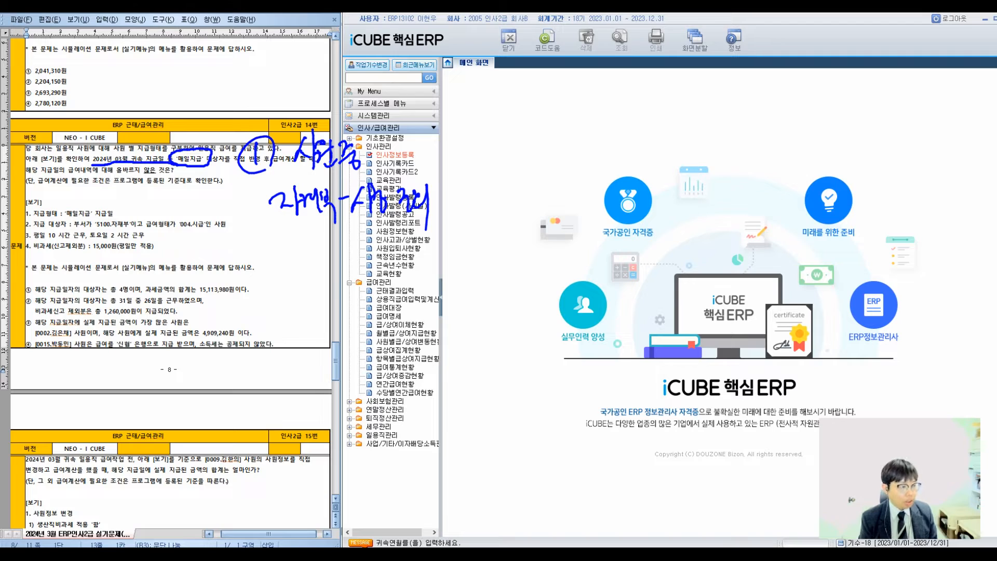
mouse_move(231, 251)
left_mouse_down()
mouse_move(244, 263)
mouse_move(254, 244)
mouse_move(297, 267)
mouse_move(358, 247)
left_mouse_up()
left_click_drag(352, 251, 381, 253)
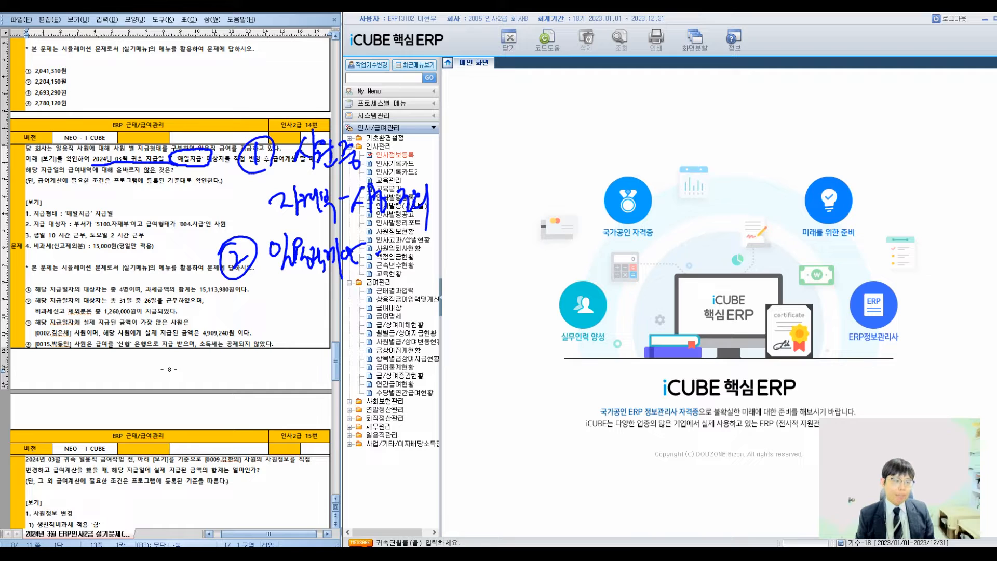
- Collapse 급여관리 and 인사관리, expand 일용직관리, and open 일용직사원등록 with the handwriting cleared and the entry boxed in red
left_click(350, 283)
left_click(349, 146)
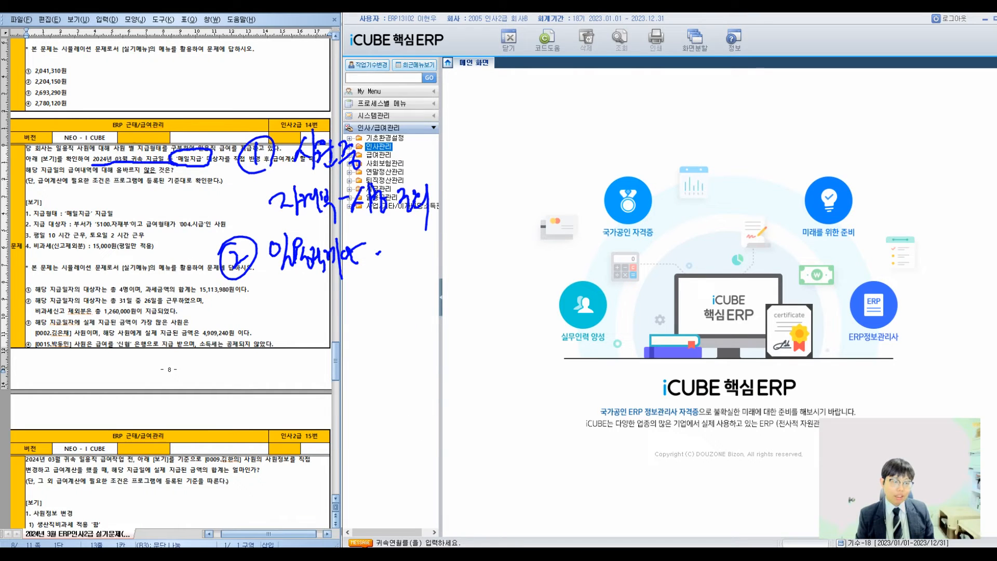
left_click(350, 197)
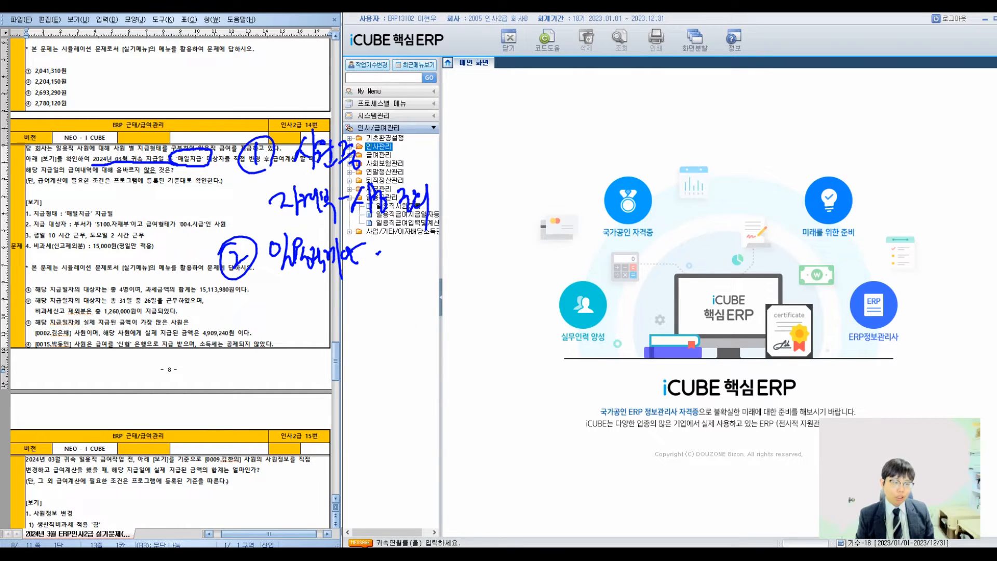
key("Escape")
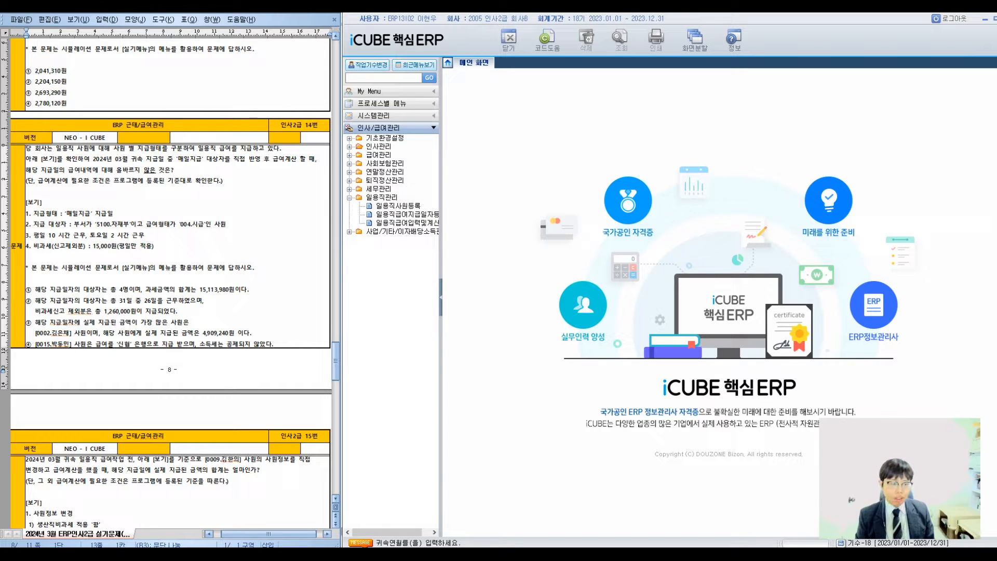
left_click_drag(341, 192, 433, 212)
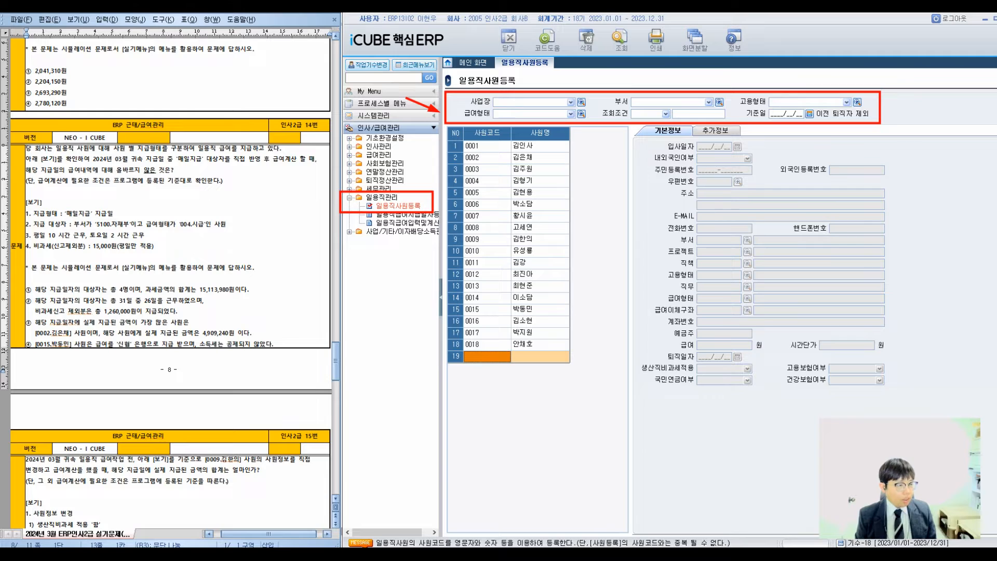
- Query the daily workers with 부서 5100 자재부, 고용형태 002 일용직 and 급여형태 004 시급
left_click(719, 102)
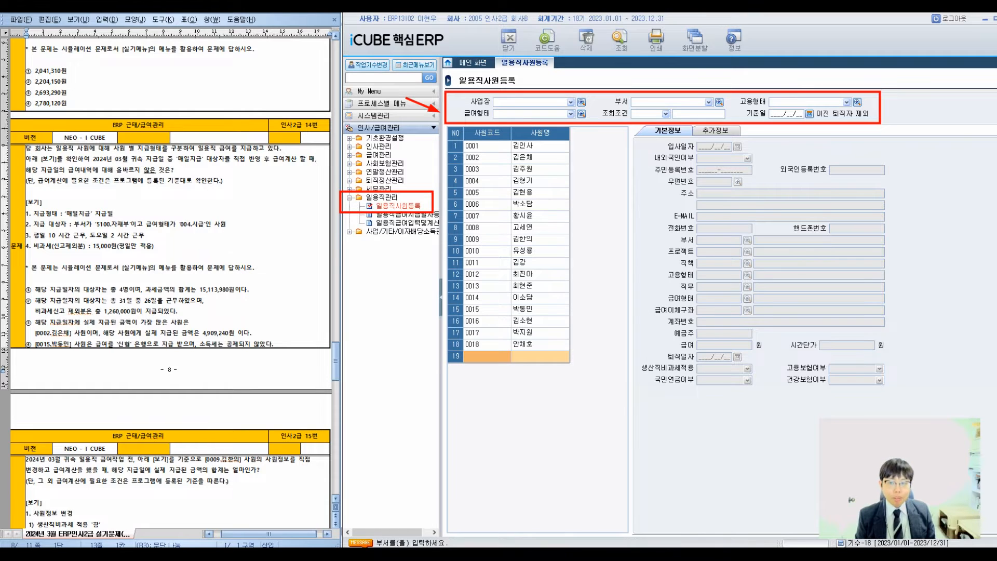
double_click(667, 314)
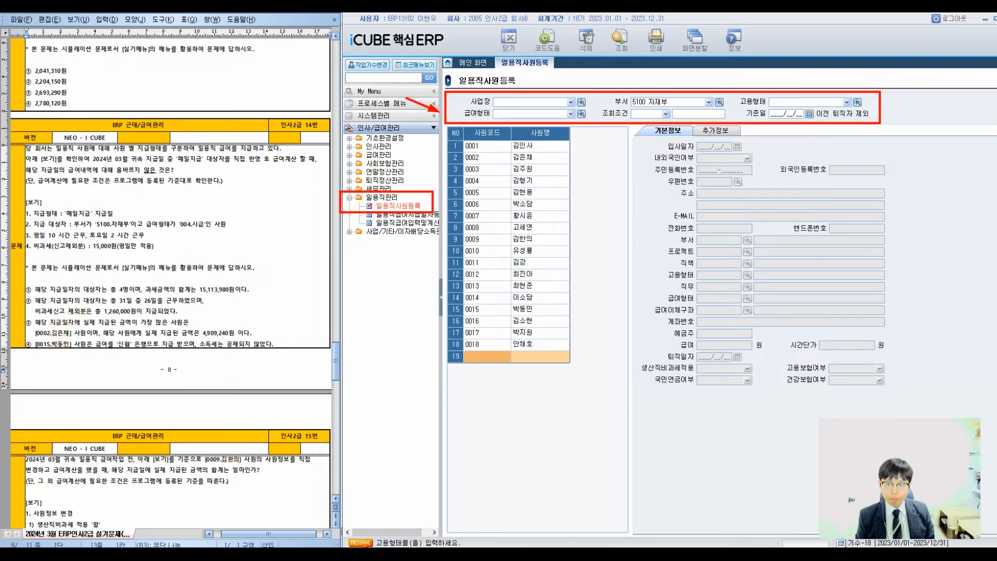
key("F2")
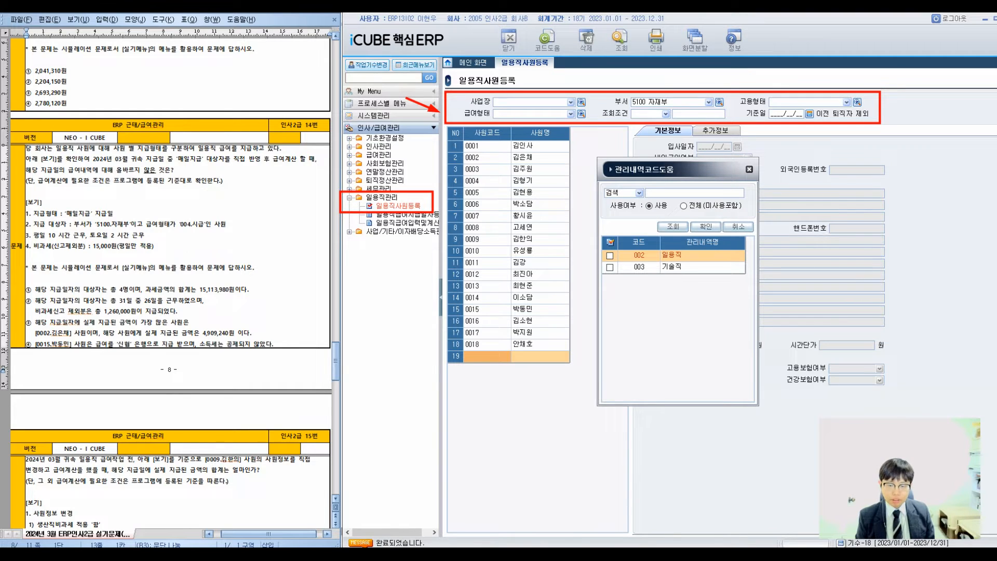
key("Return")
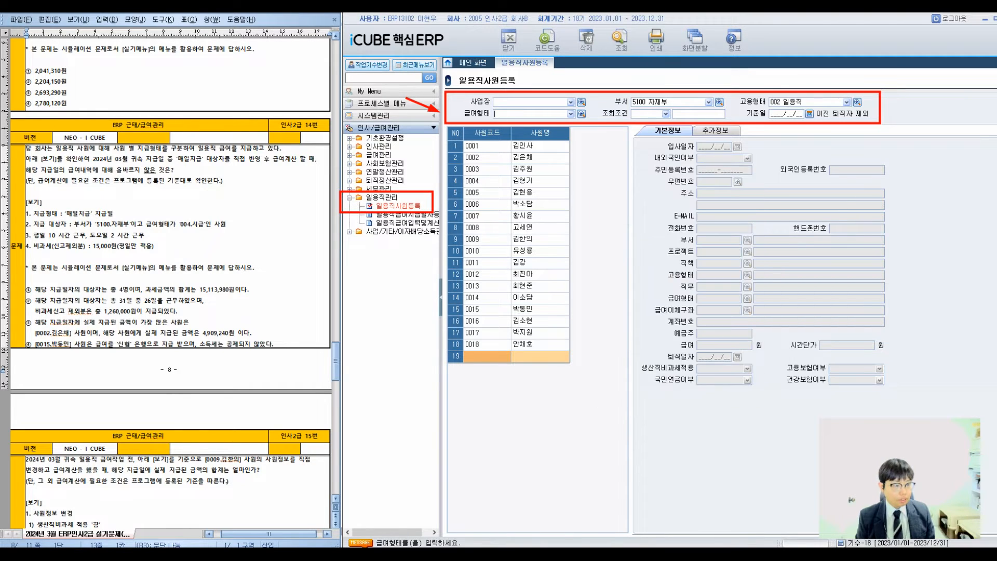
key("F2")
key("Down")
key("Down")
key("Return")
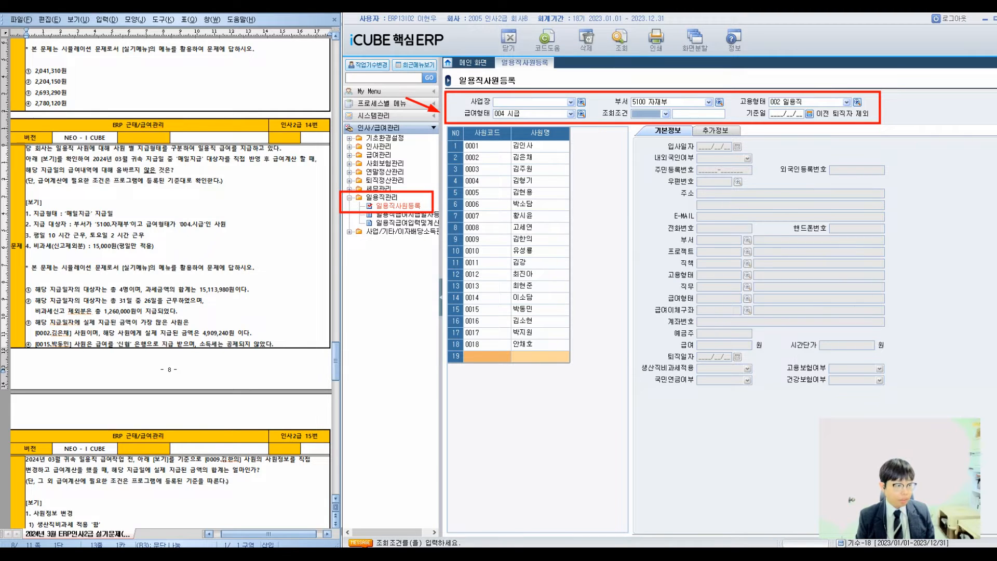
key("Return")
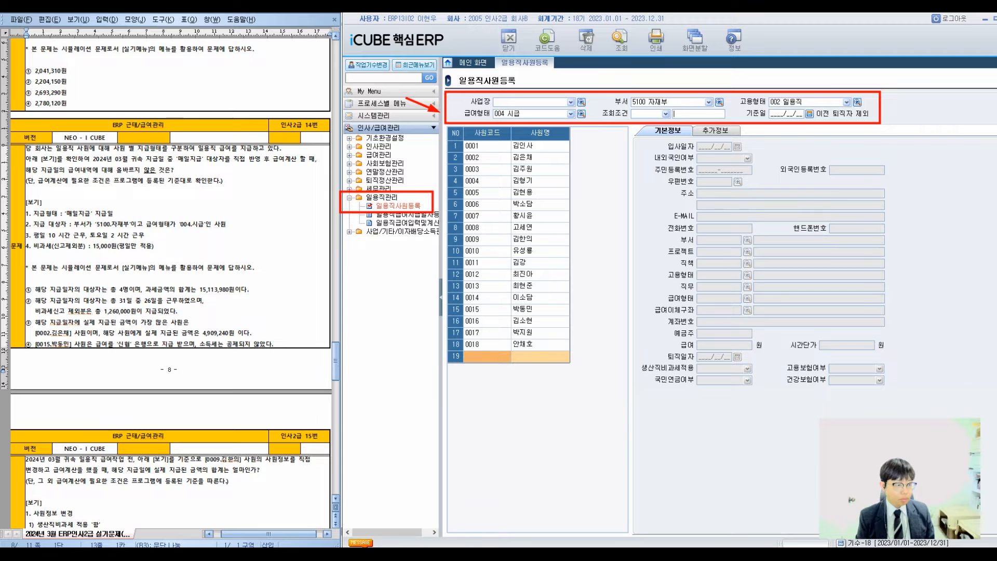
key("Return")
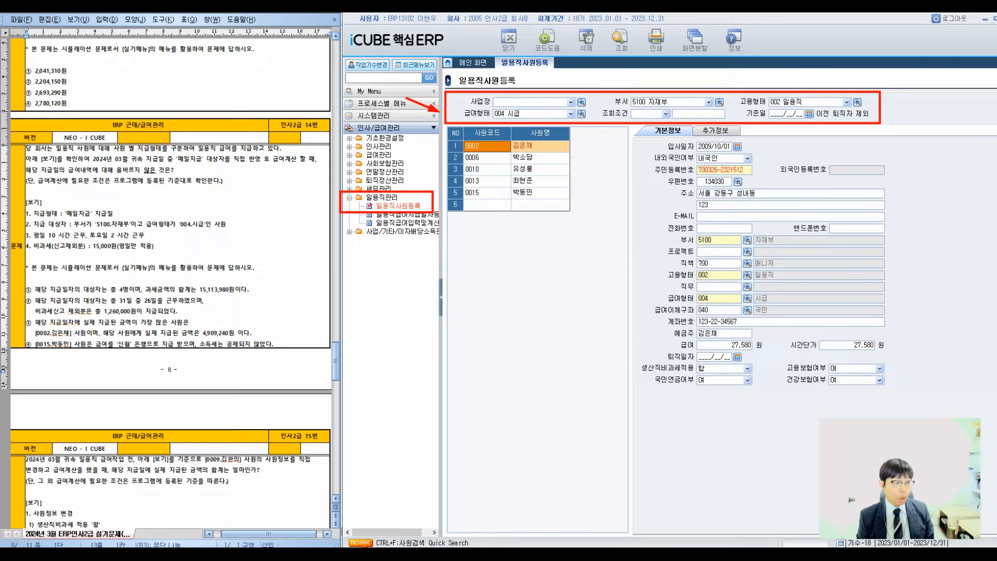
- Handwrite the listed employee codes 2, 6, 10, 13, 15 above question 14 and underline them
left_click_drag(49, 131, 69, 151)
left_click(74, 147)
left_click_drag(87, 110, 89, 151)
left_click(112, 148)
mouse_move(121, 125)
left_mouse_down()
mouse_move(123, 143)
mouse_move(165, 148)
left_mouse_up()
left_click_drag(167, 124, 173, 152)
left_click(186, 147)
left_click_drag(202, 120, 207, 150)
left_click_drag(202, 119, 222, 117)
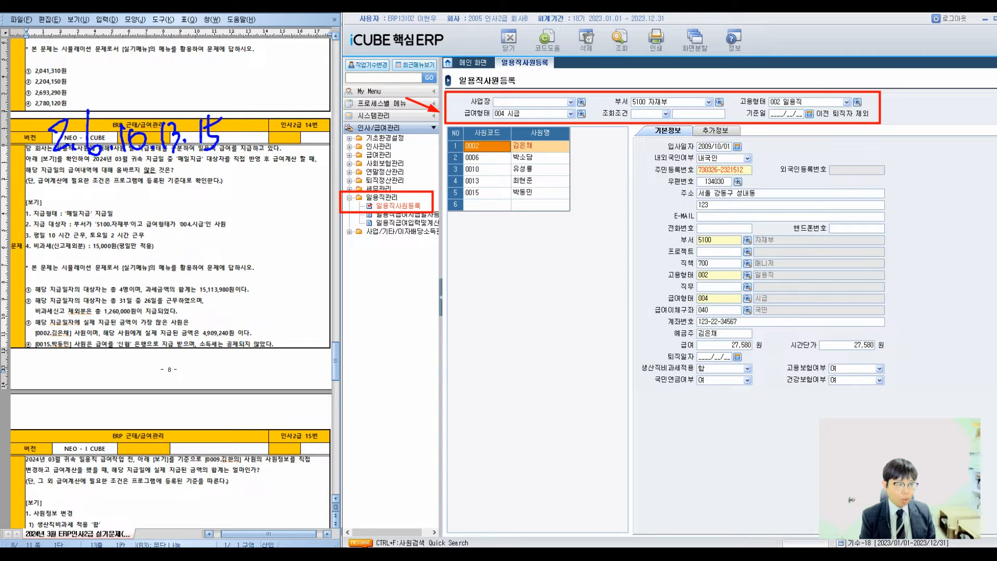
left_click_drag(23, 141, 29, 139)
left_click_drag(21, 147, 33, 147)
left_click_drag(32, 163, 221, 150)
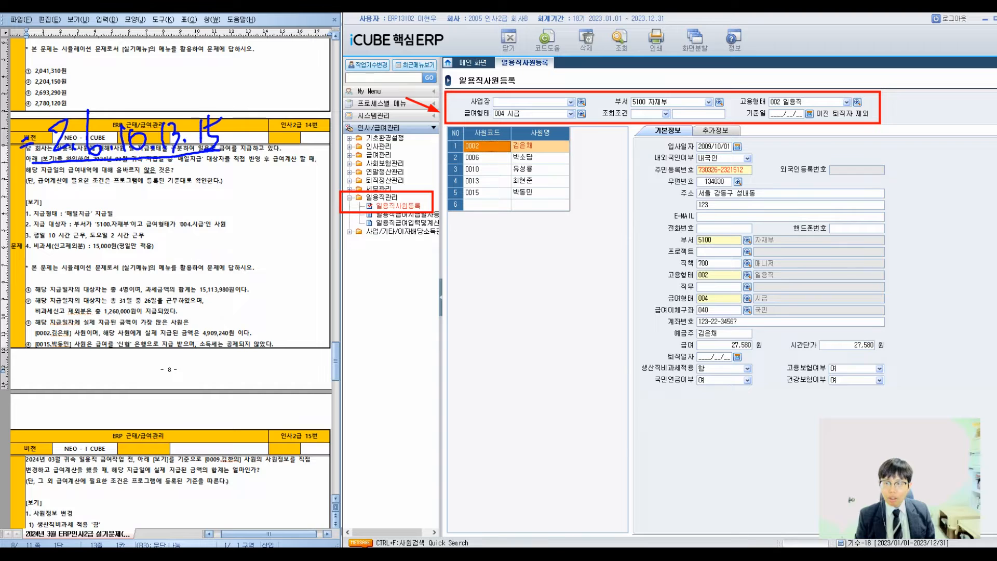
- Change 고용형태 to 003 기술직 and query the daily workers again
left_click(857, 103)
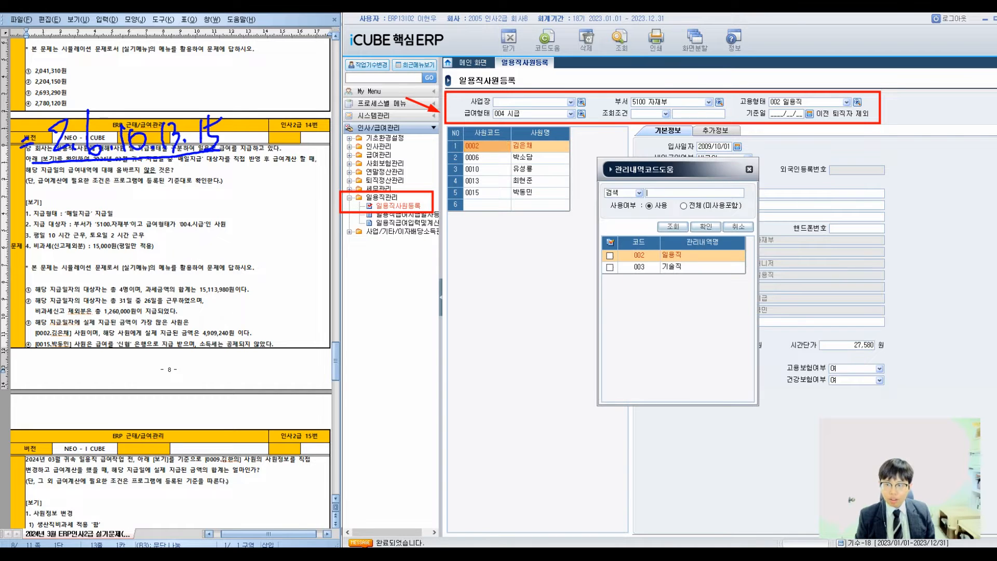
double_click(673, 267)
left_click(621, 40)
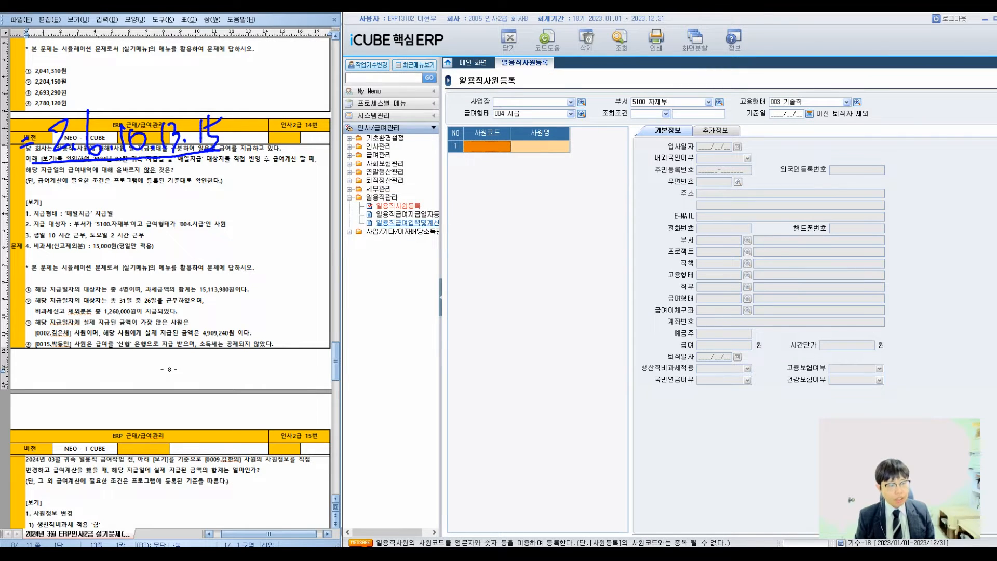
- Open 일용직급여입력및계산 and set 귀속연월 to 2024/03
left_click(407, 222)
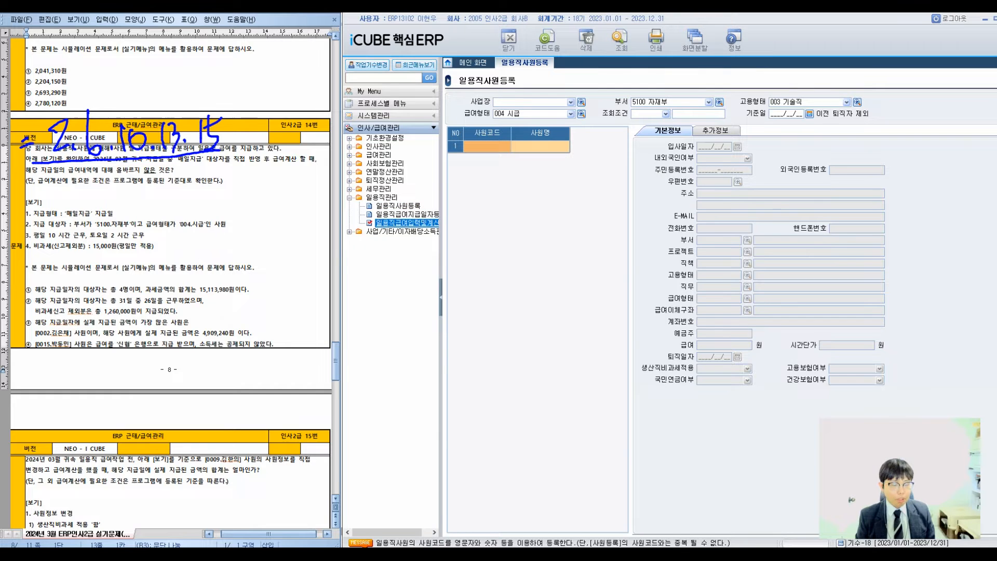
double_click(408, 222)
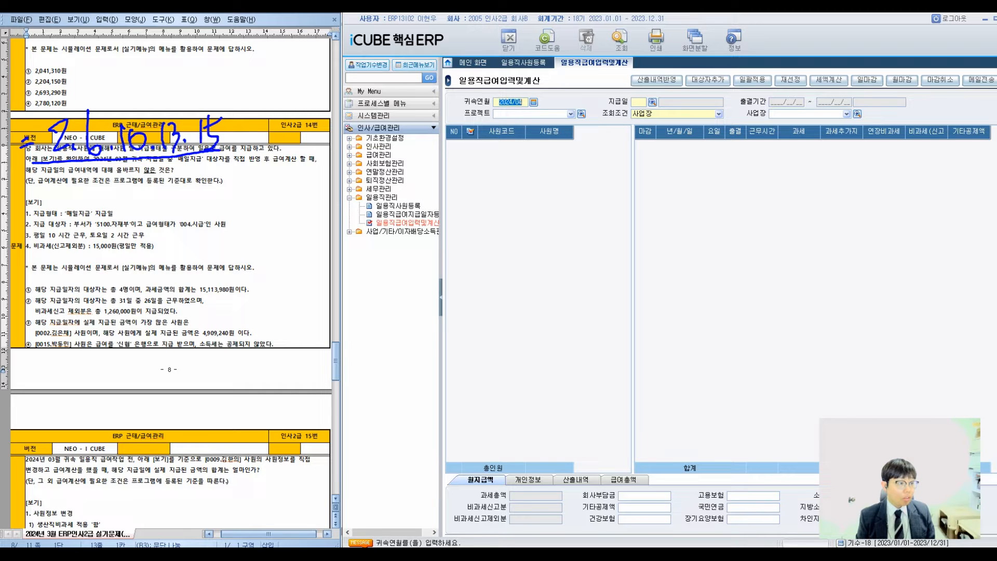
key("F2")
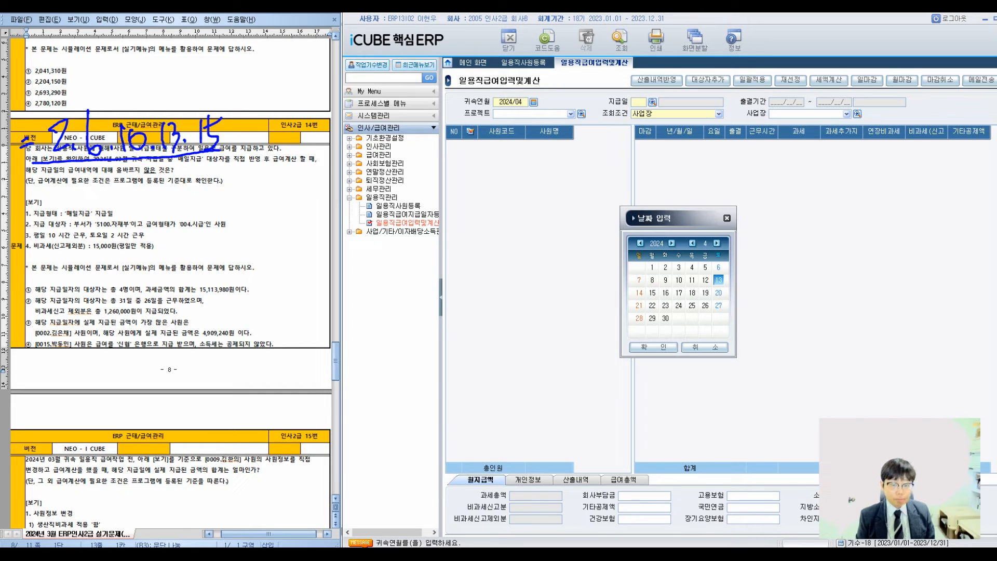
key("Escape")
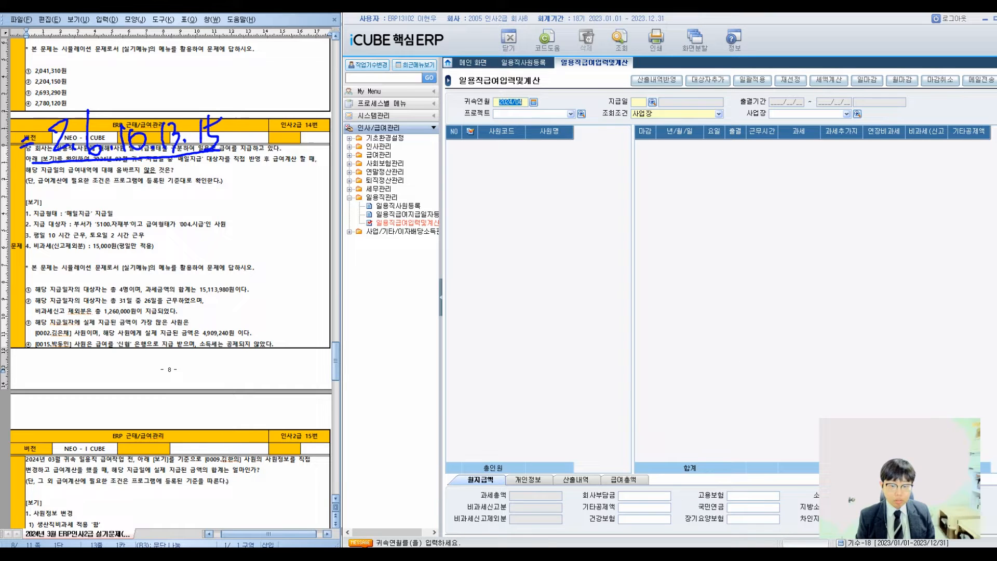
type("202403")
key("Return")
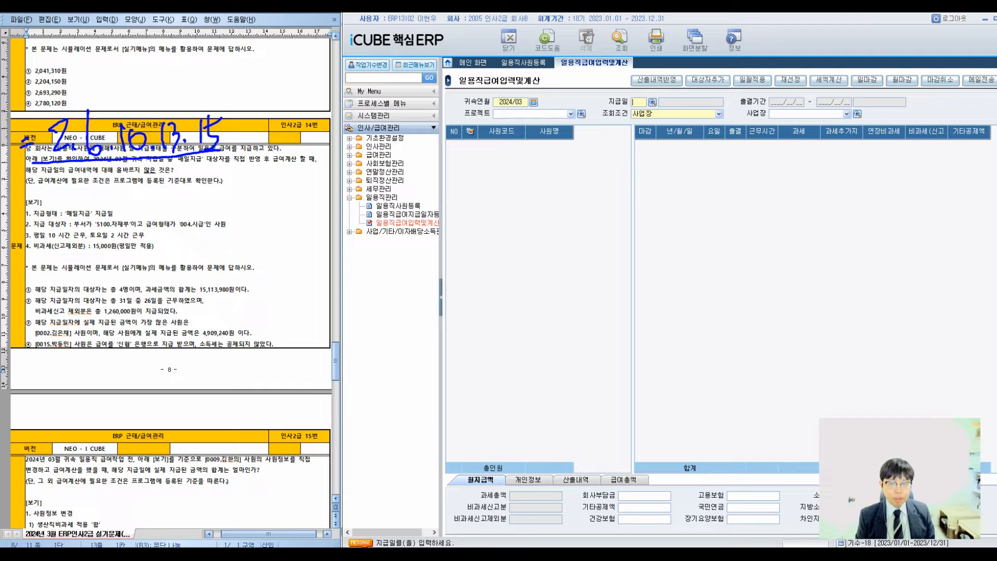
- Choose the 매일지급 payment date 2024/03/25 as 지급일 and query the daily payroll
key("F2")
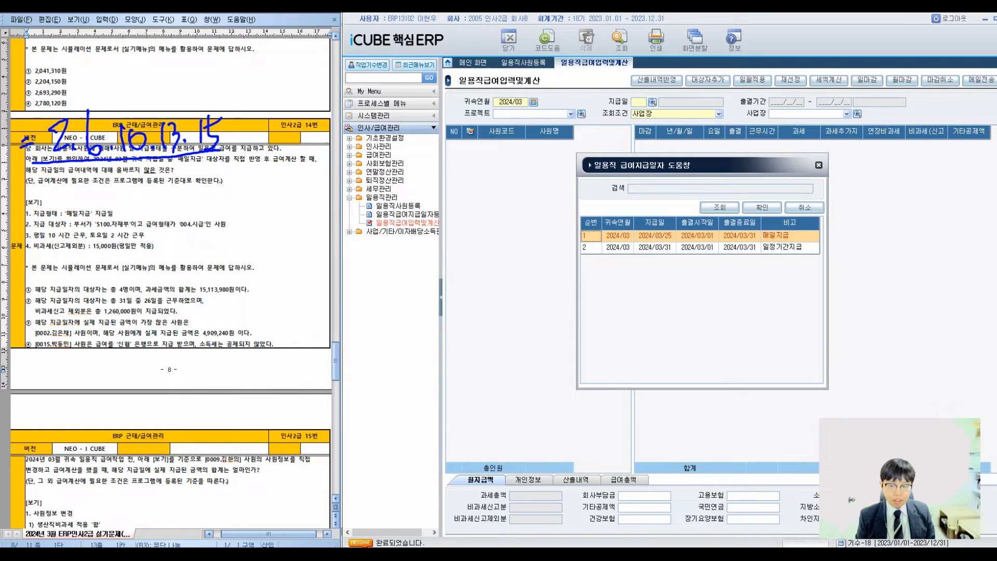
key("Return")
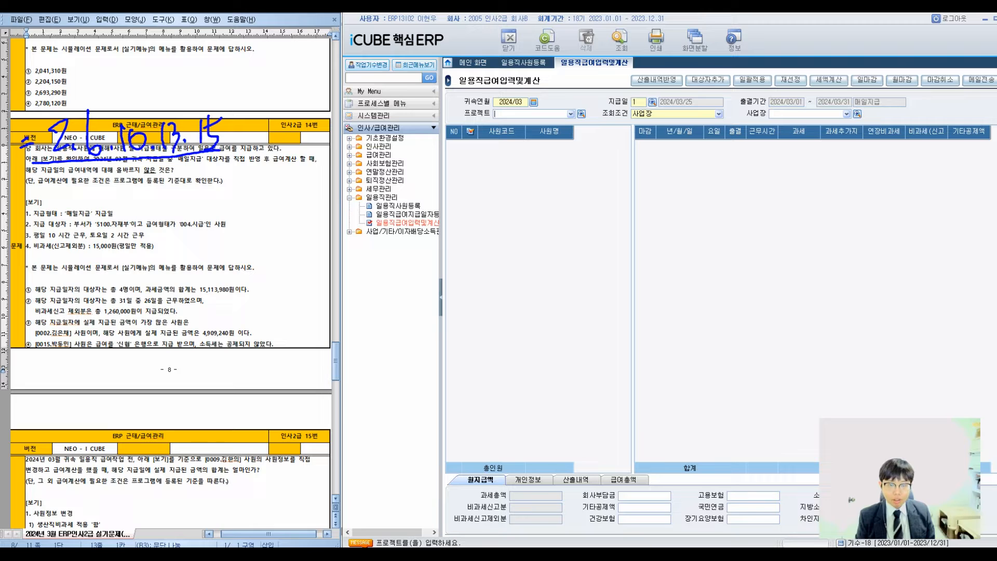
left_click(621, 40)
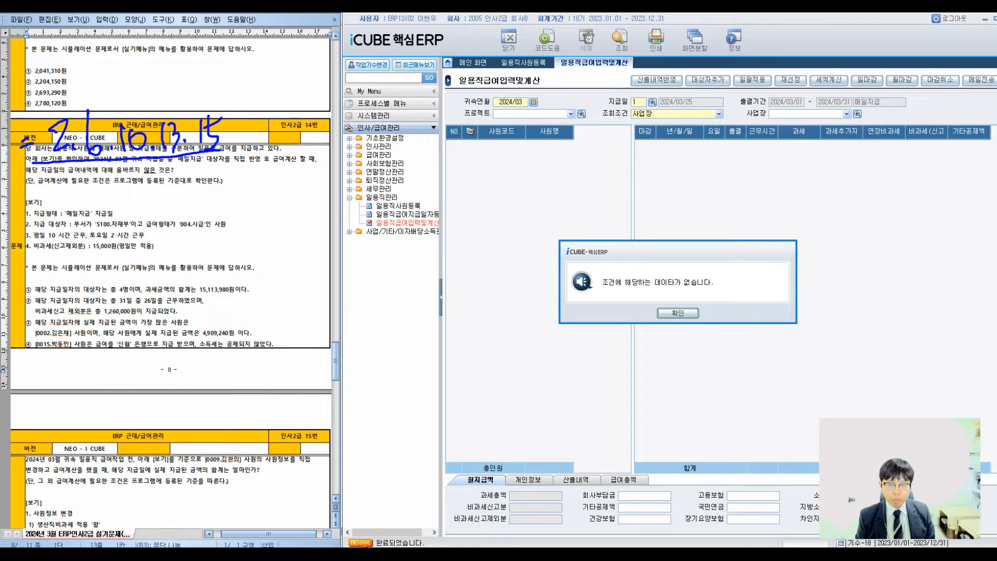
key("Return")
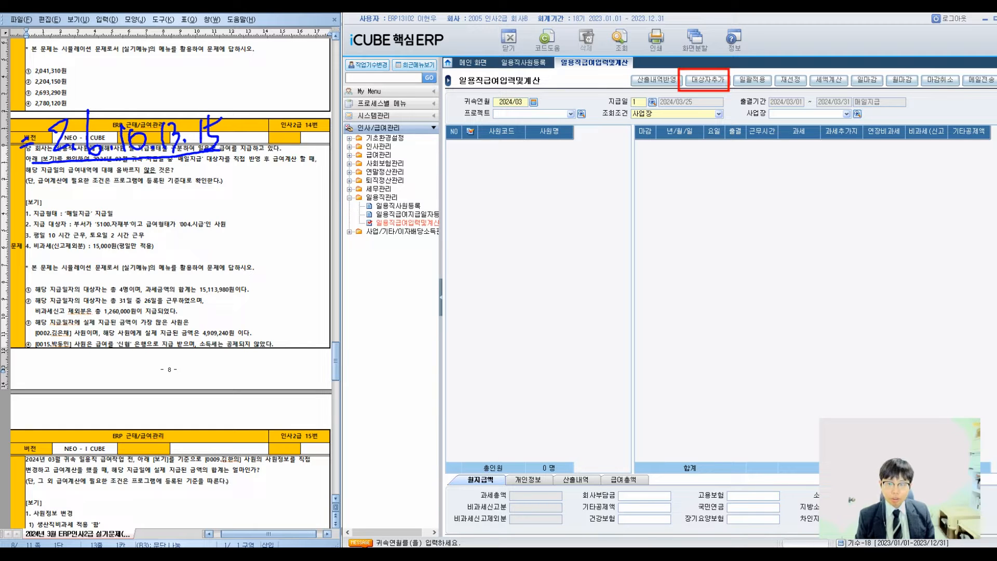
- Add the workers with codes 0002, 0006 and 0015 to the payroll through 대상자추가
left_click(707, 80)
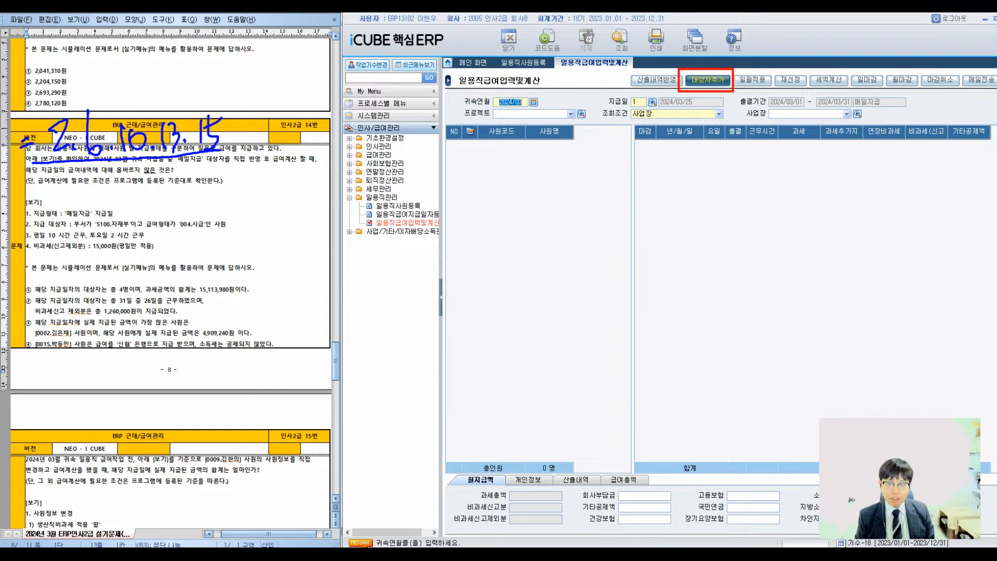
left_click_drag(684, 177, 483, 163)
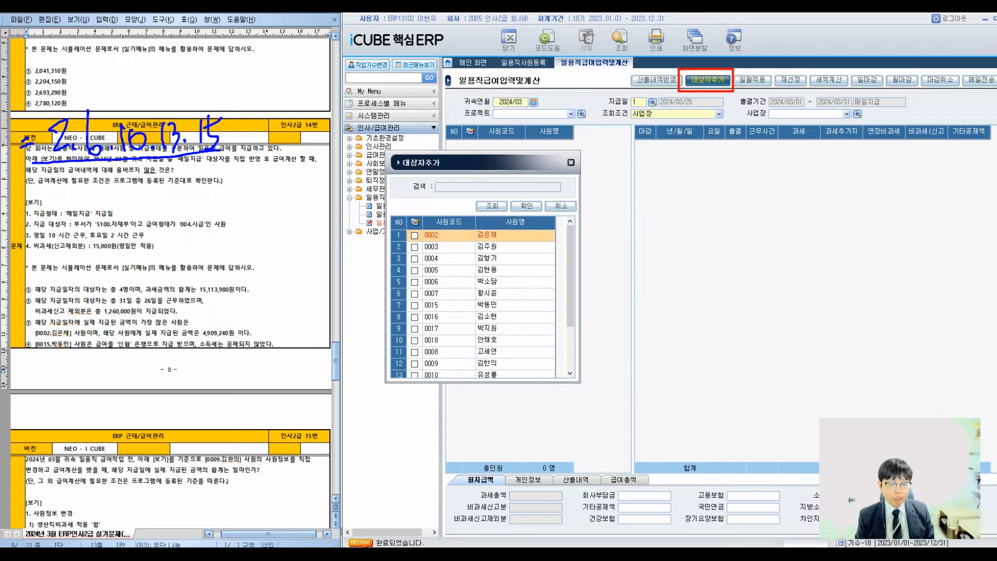
left_click(415, 236)
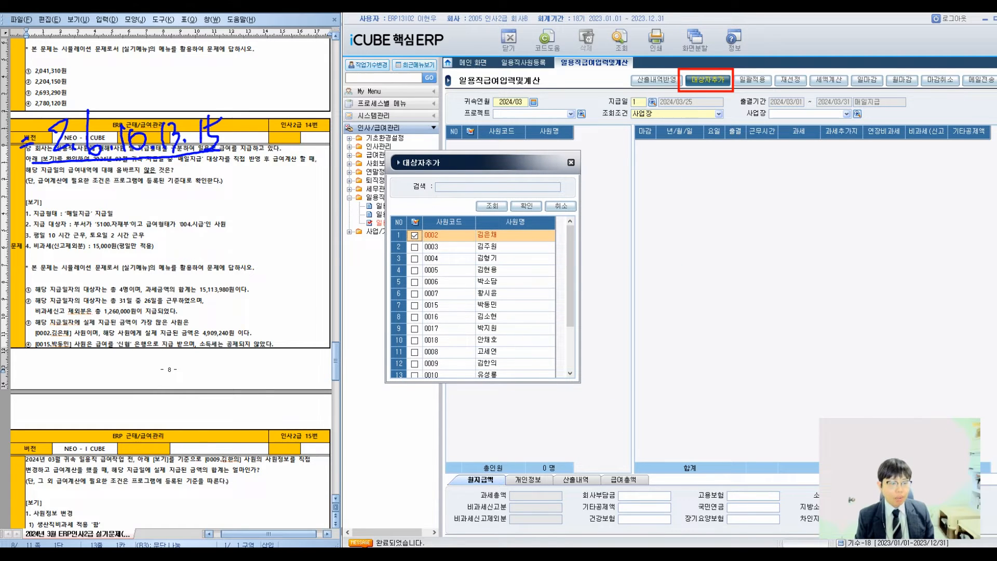
left_click(415, 283)
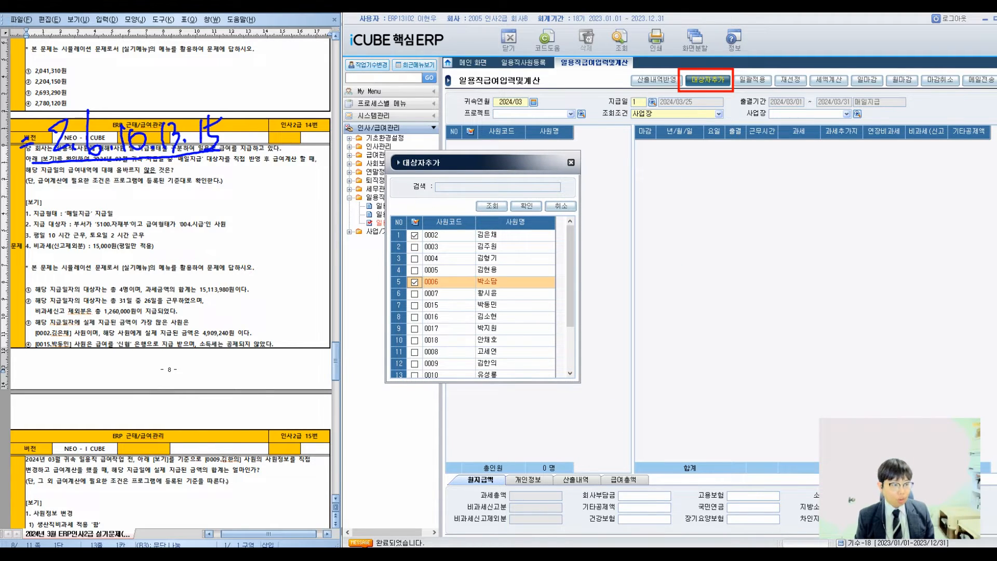
scroll(472, 304, "down", 2)
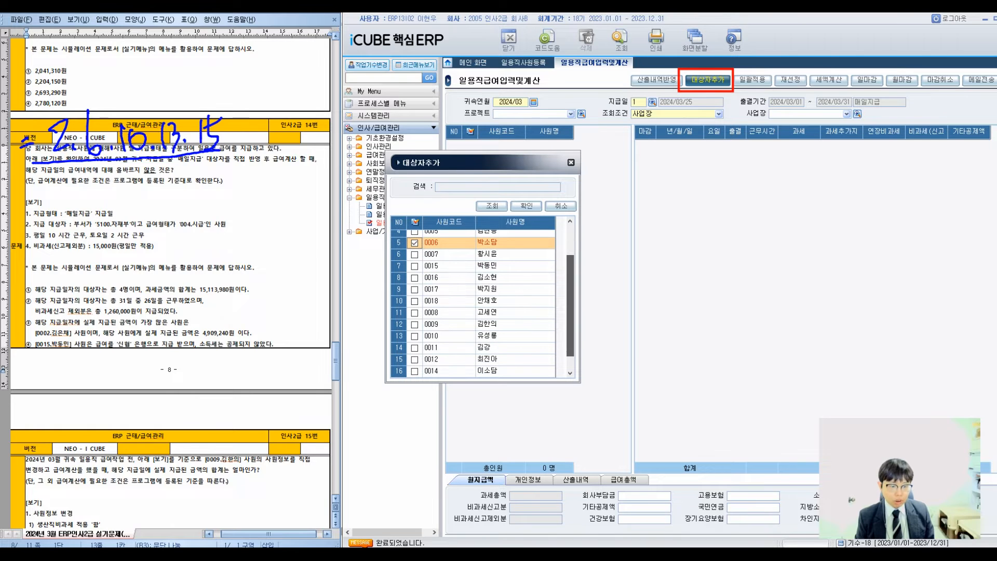
left_click(414, 266)
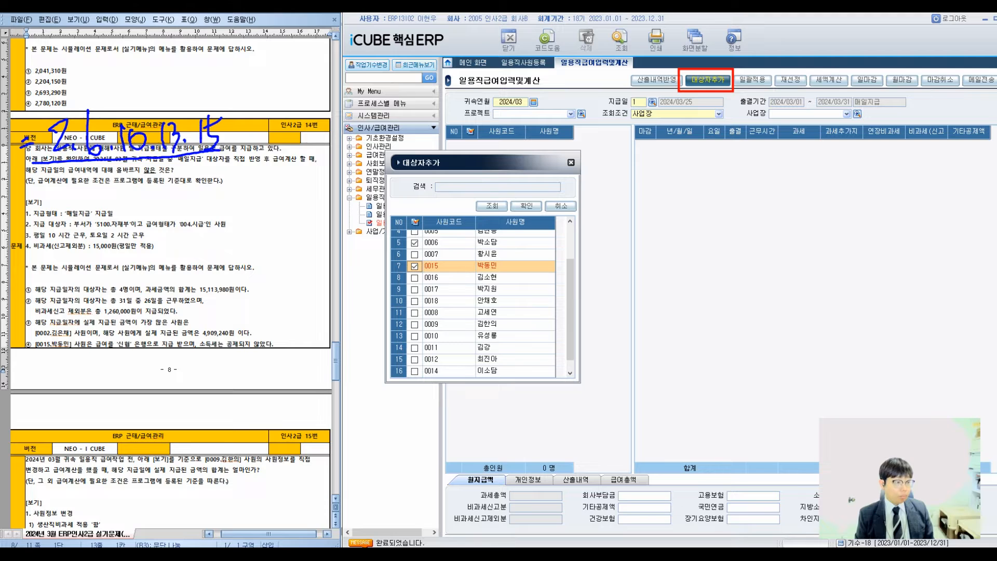
left_click(527, 206)
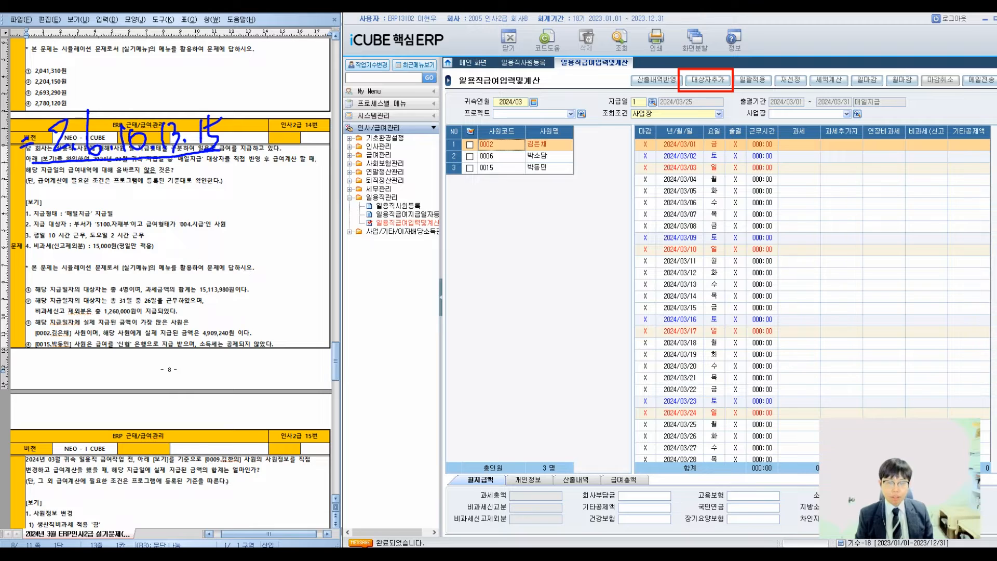
- Select all the added workers and batch-apply 010:00 hours on 평일 with 비과세(신고제외분) 15,000
left_click(470, 131)
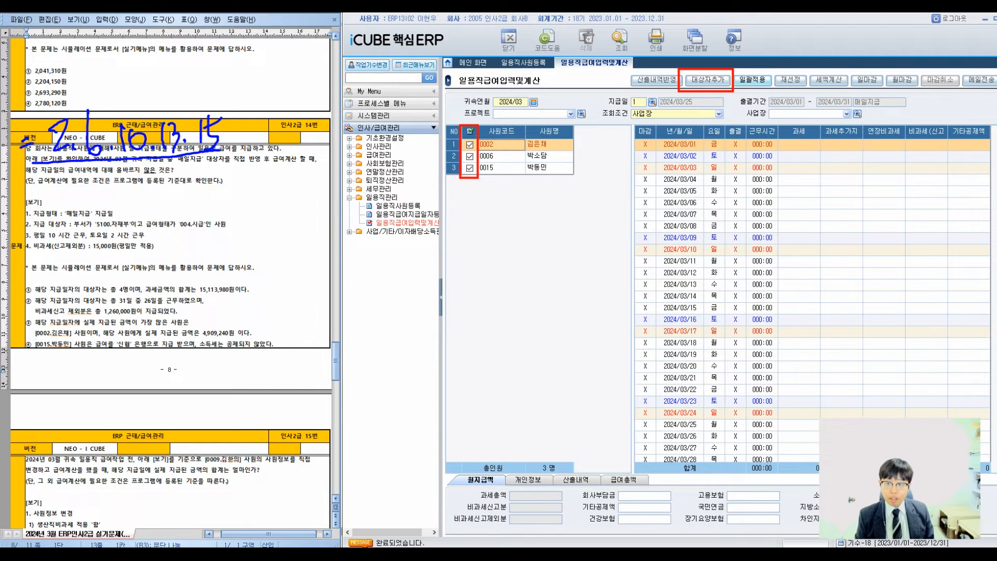
left_click(753, 80)
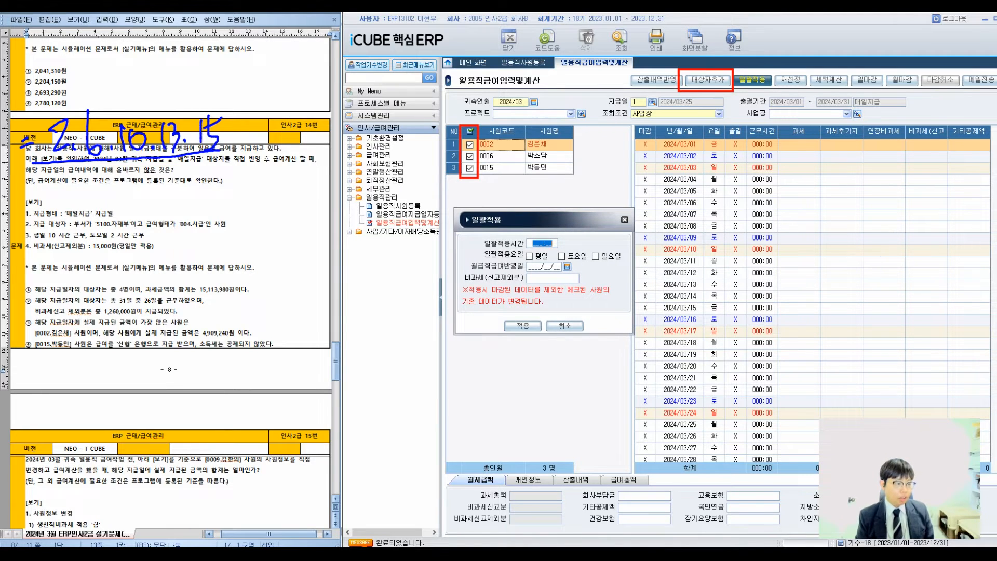
type("0")
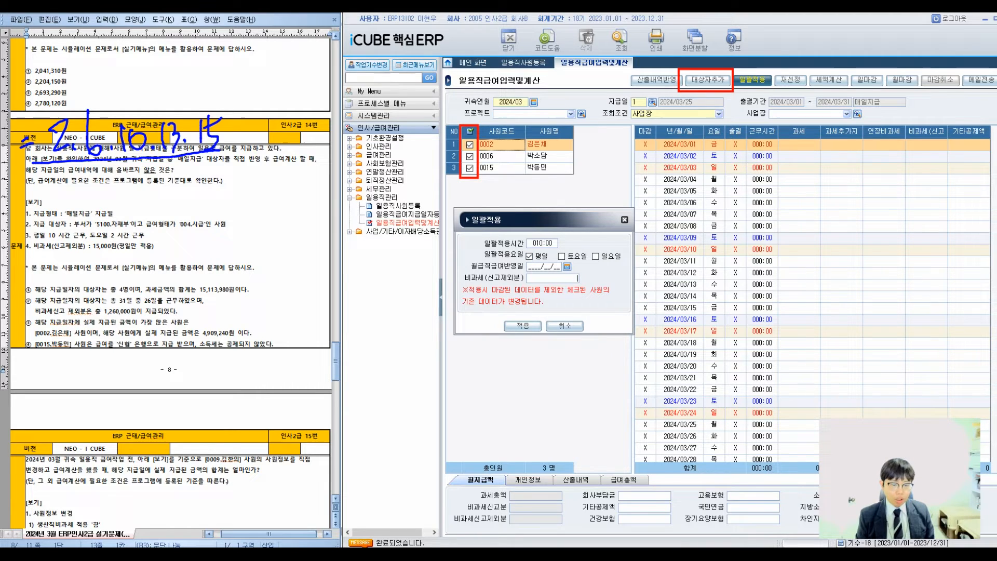
type("1000150000")
key("Return")
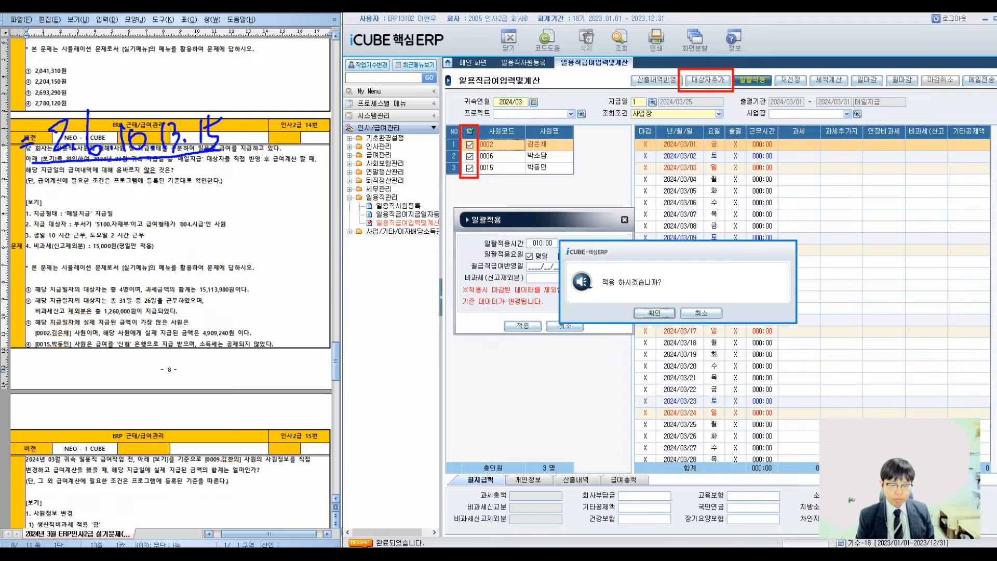
key("Return")
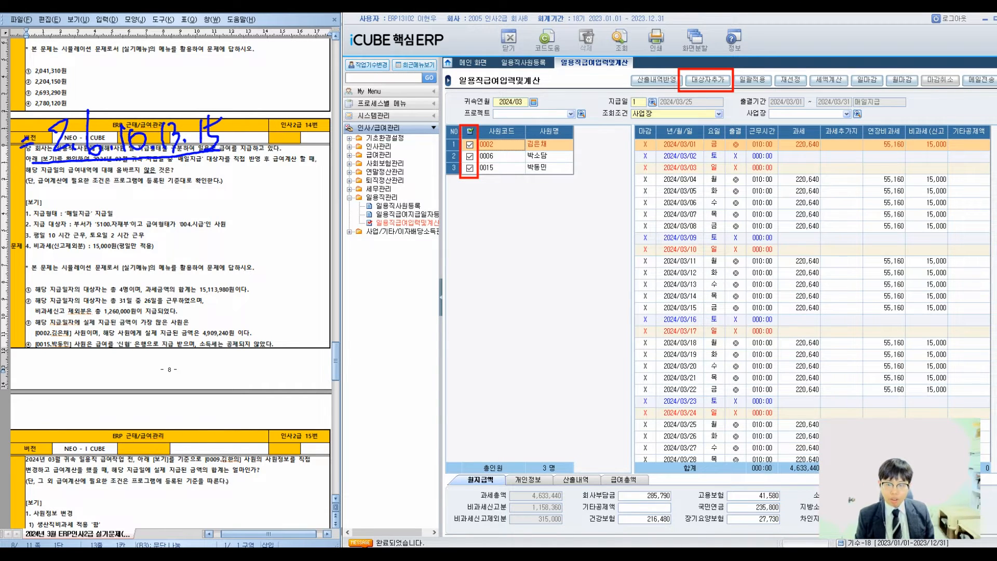
- Compare the daily pay records of workers 0002, 0006 and 0015 after the weekday batch application
left_click(502, 156)
left_click(502, 168)
left_click(502, 156)
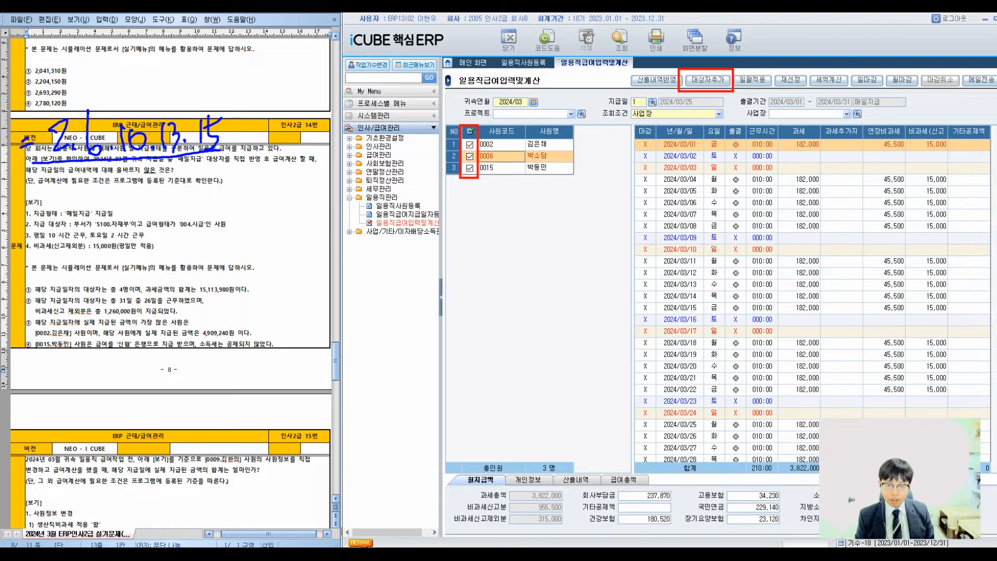
left_click(502, 145)
left_click(502, 156)
left_click(502, 167)
left_click(501, 156)
left_click(502, 145)
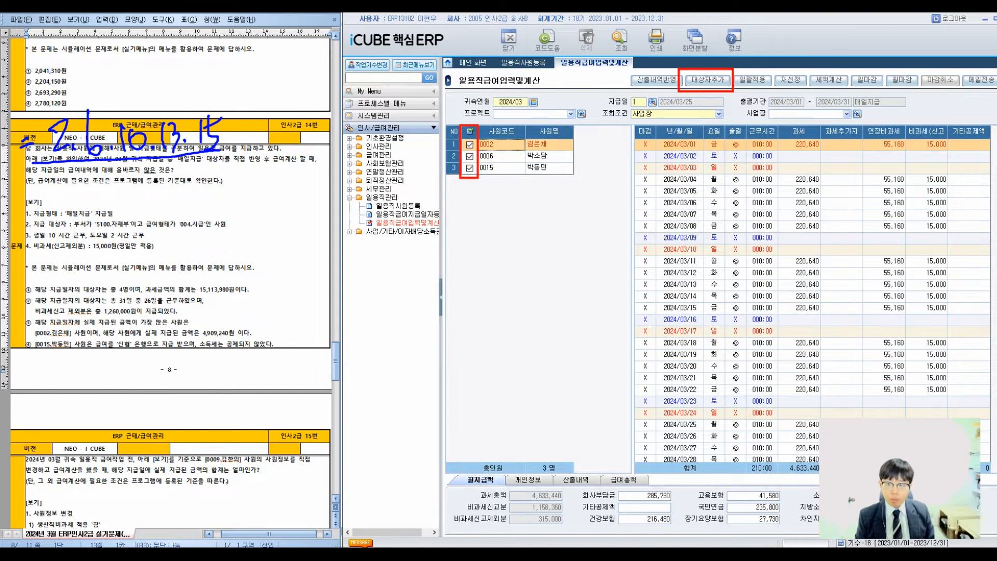
- Batch-apply 002:00 hours on 토요일 to the selected workers and check each worker's daily records
left_click(753, 79)
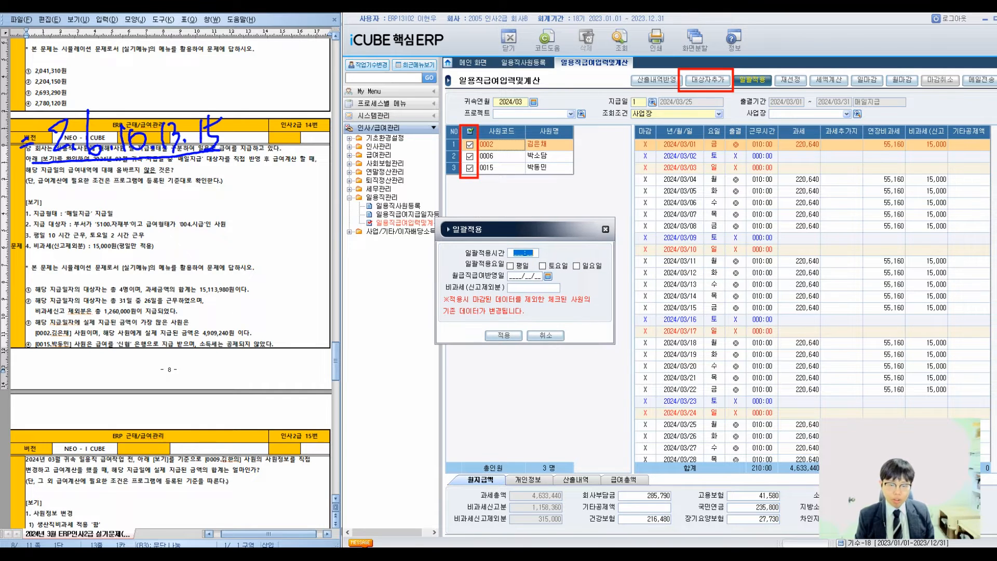
type("0023")
type("002:00")
left_click(542, 266)
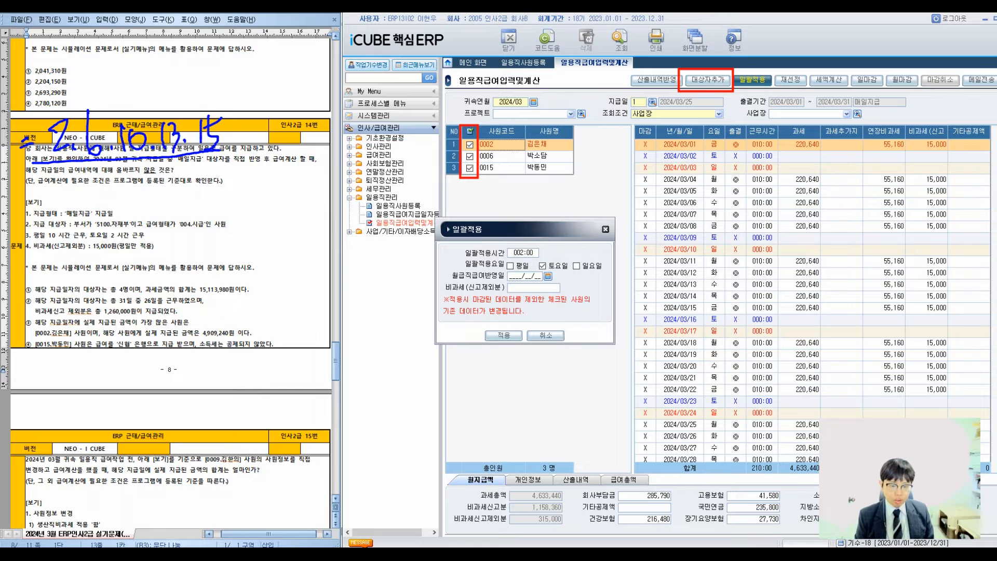
left_click(503, 335)
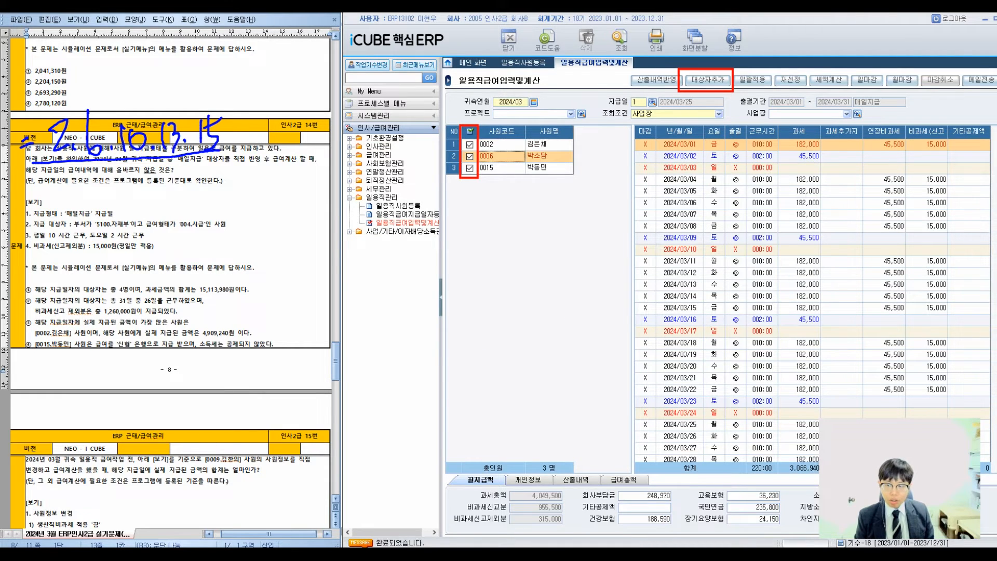
left_click(502, 168)
left_click(501, 145)
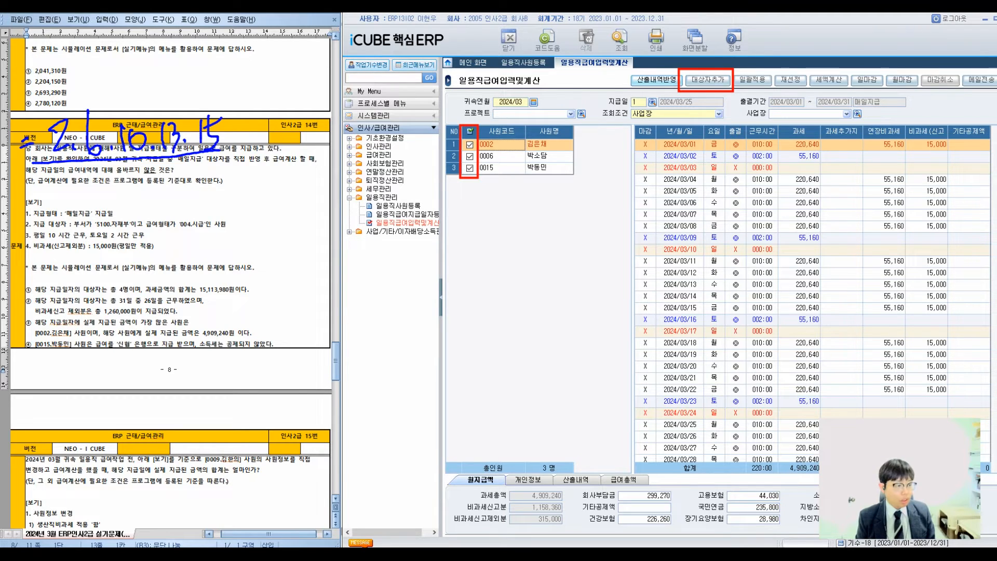
- Add the missing worker with code 0010 to the payroll through 대상자추가
left_click(656, 80)
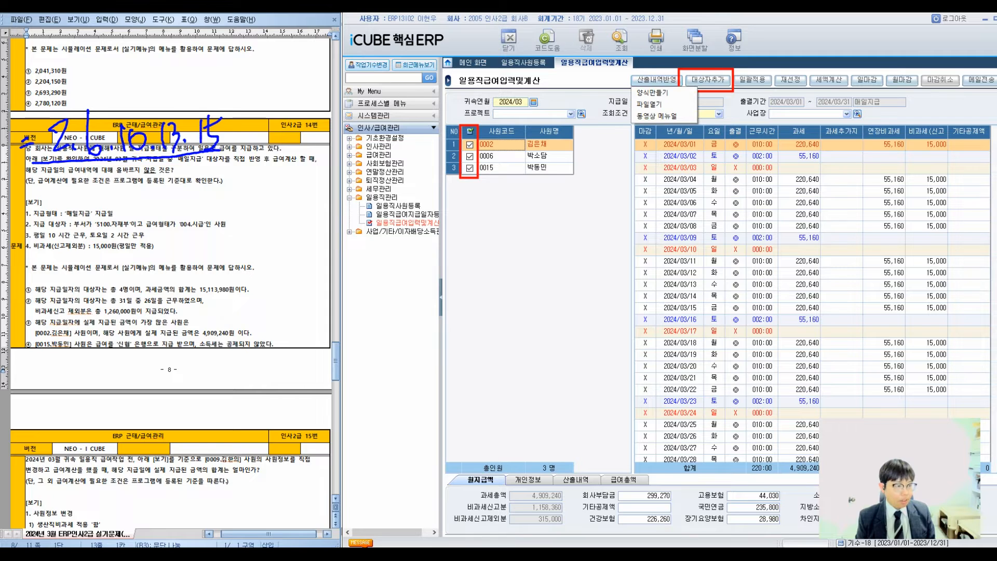
left_click(708, 80)
left_click(707, 80)
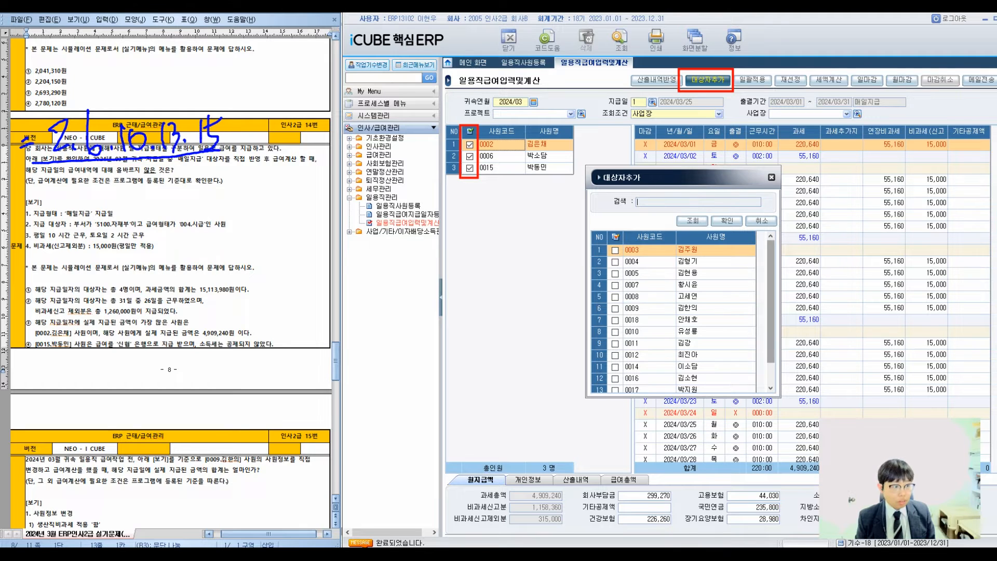
scroll(674, 317, "down", 1)
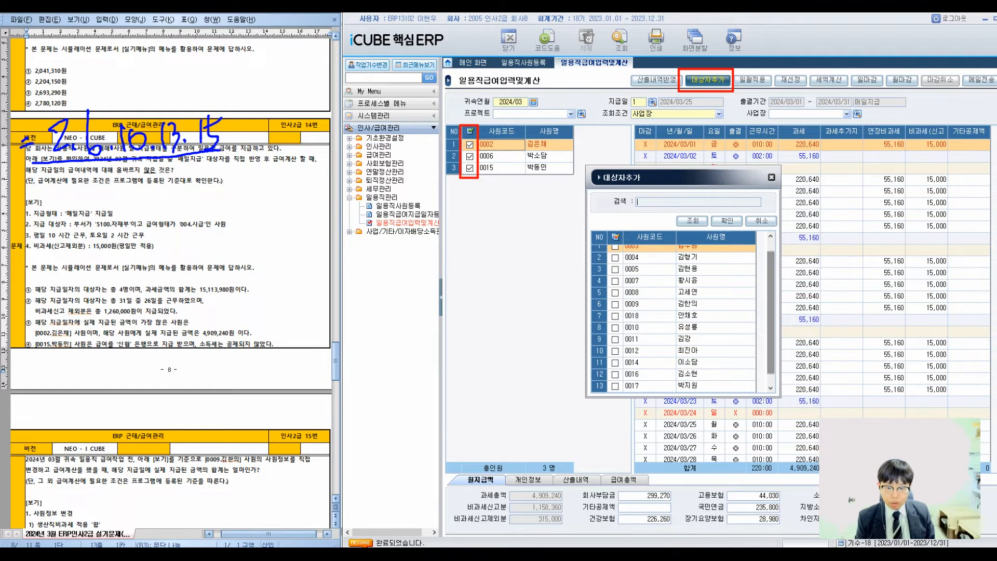
left_click(615, 328)
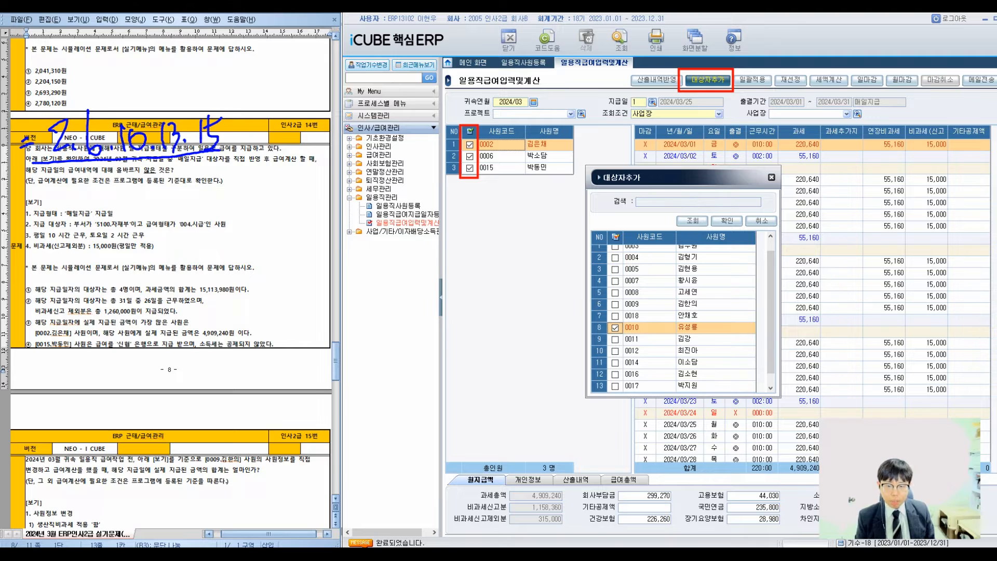
left_click(727, 220)
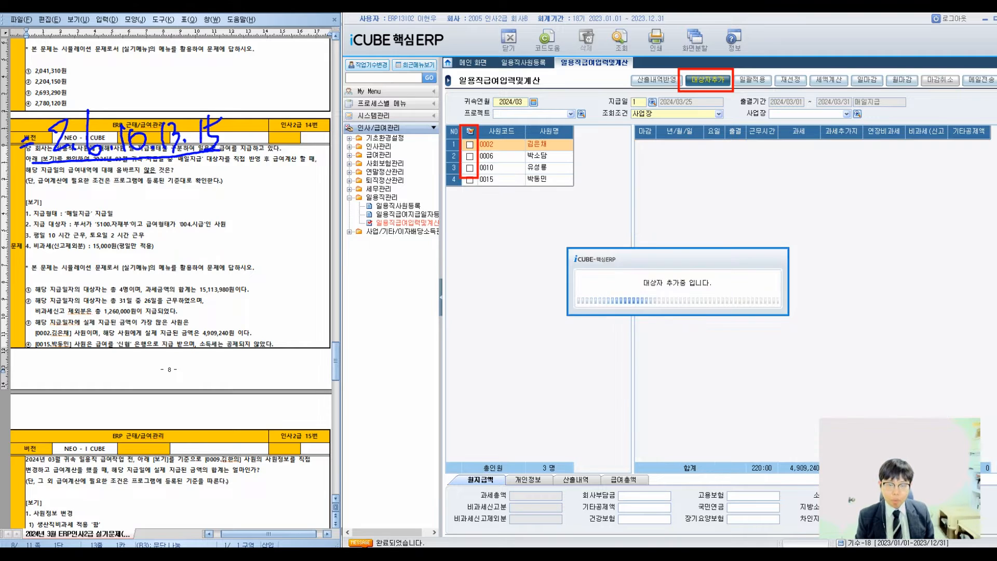
- Select all four workers and batch-apply 010:00 hours on 평일 with 비과세(신고제외분) 15,000
left_click(470, 131)
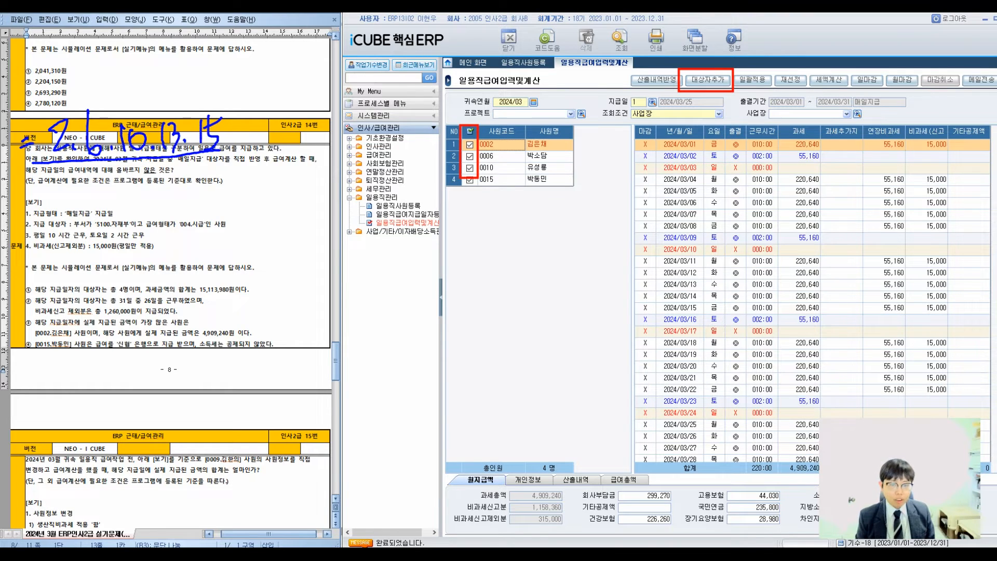
left_click(708, 80)
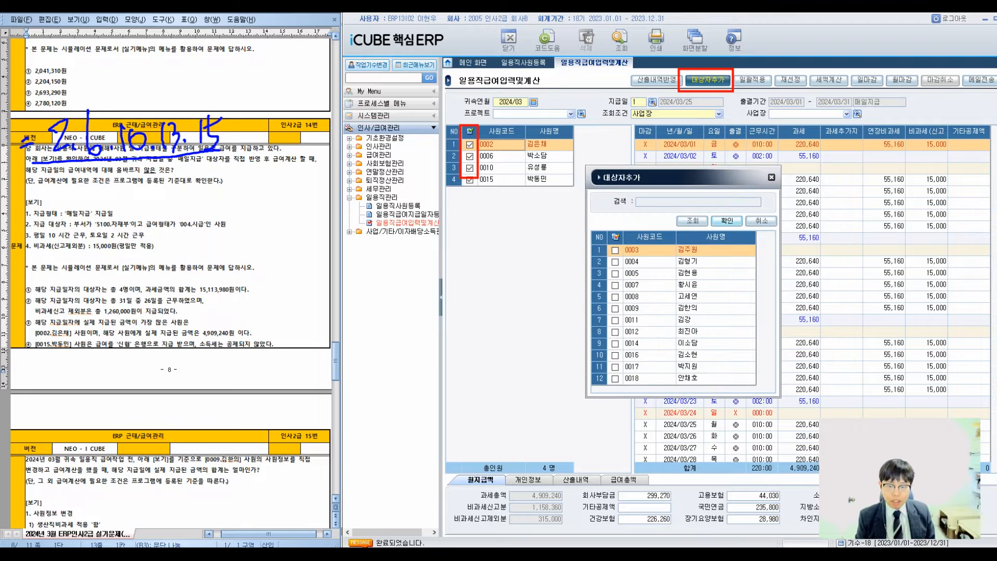
left_click(762, 221)
left_click(753, 80)
type("01000")
left_click(695, 288)
type("15000")
key("Return")
key("Return")
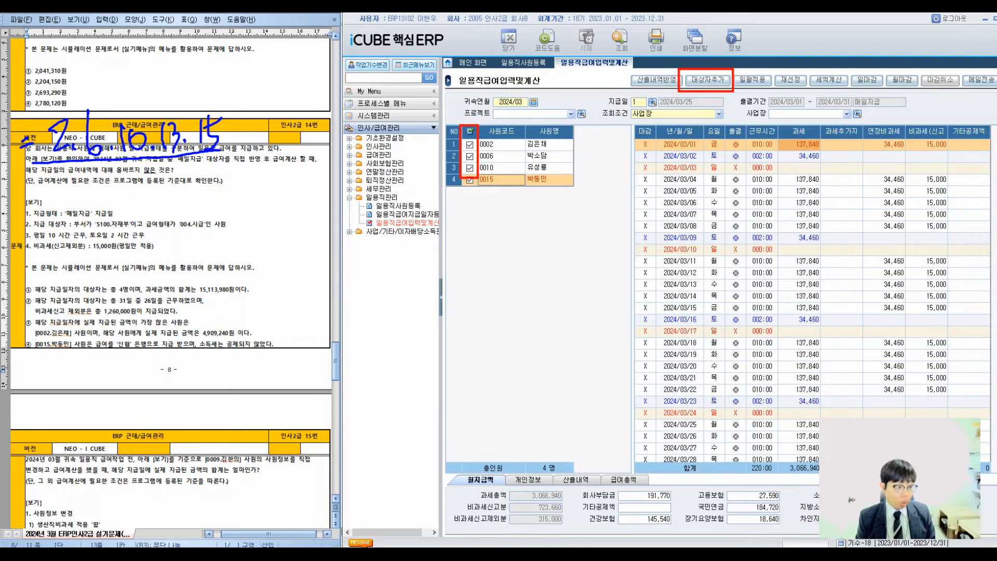
- Check 지급인원, 과세총액 and 비과세신고제외분 in the 급여총액 summary of the March 2024 payroll
left_click(441, 297)
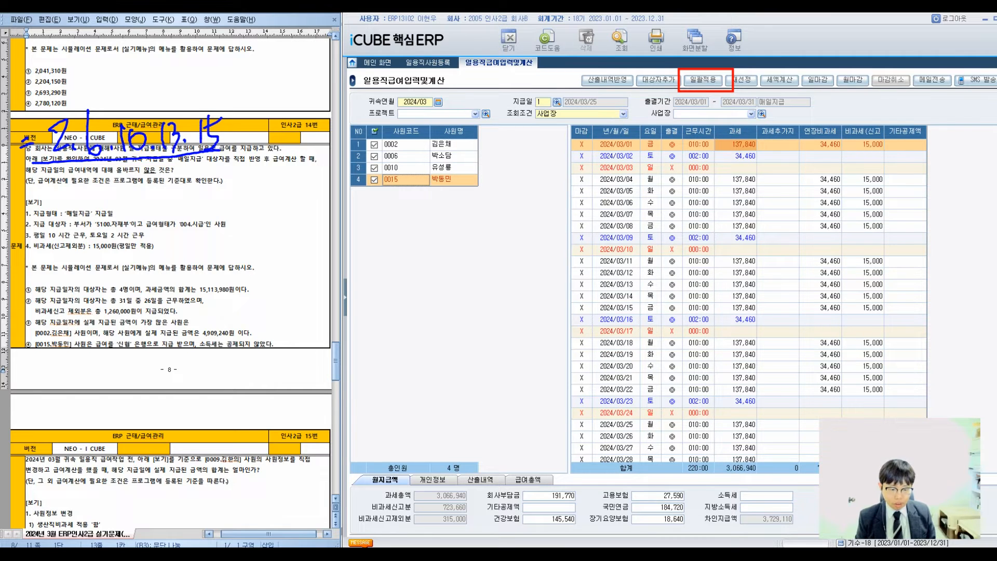
left_click(529, 480)
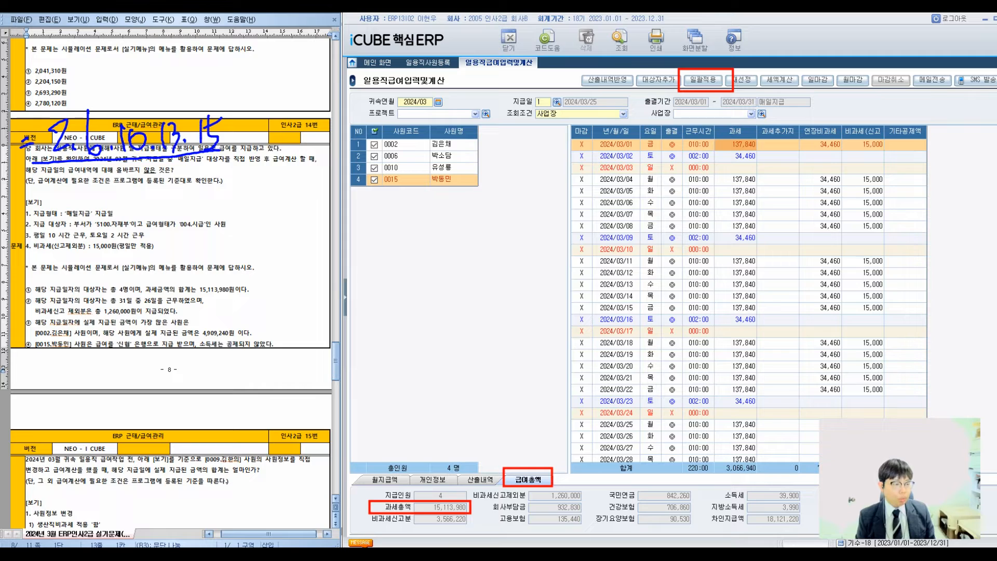
mouse_move(314, 400)
left_mouse_down()
mouse_move(469, 491)
mouse_move(636, 547)
left_mouse_up()
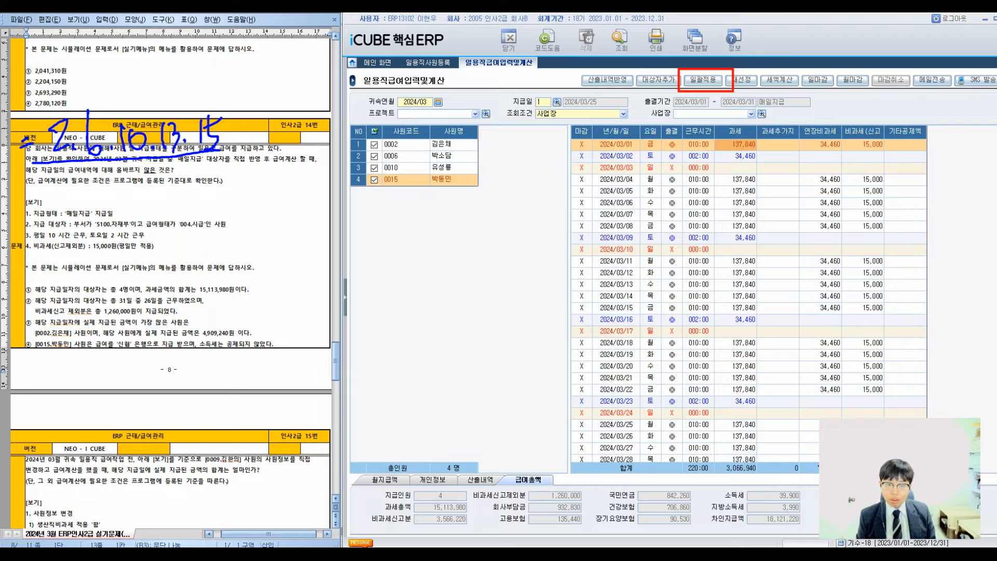
key("Escape")
mouse_move(754, 19)
left_mouse_down()
mouse_move(700, 18)
mouse_move(746, 15)
left_mouse_up()
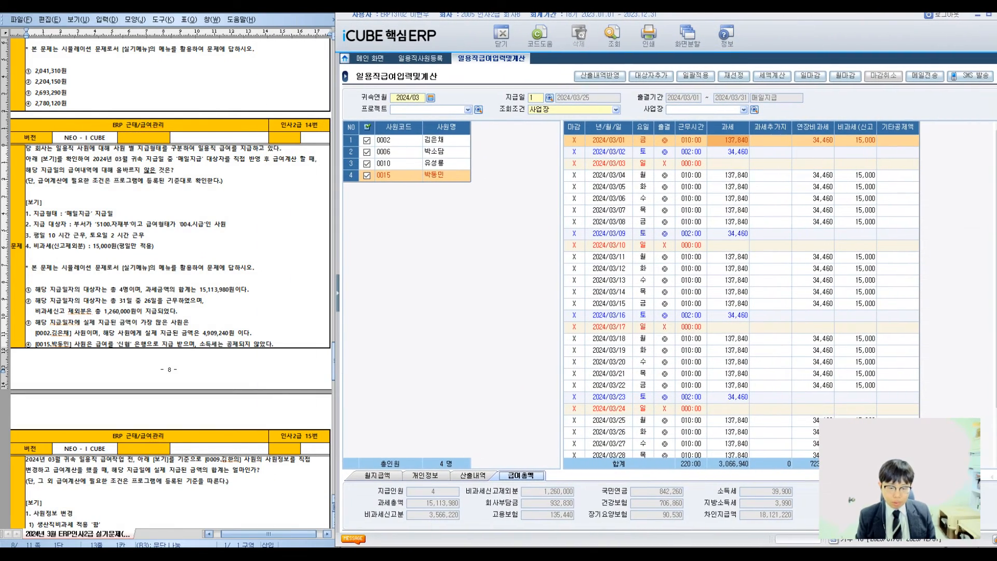
key("ctrl+2")
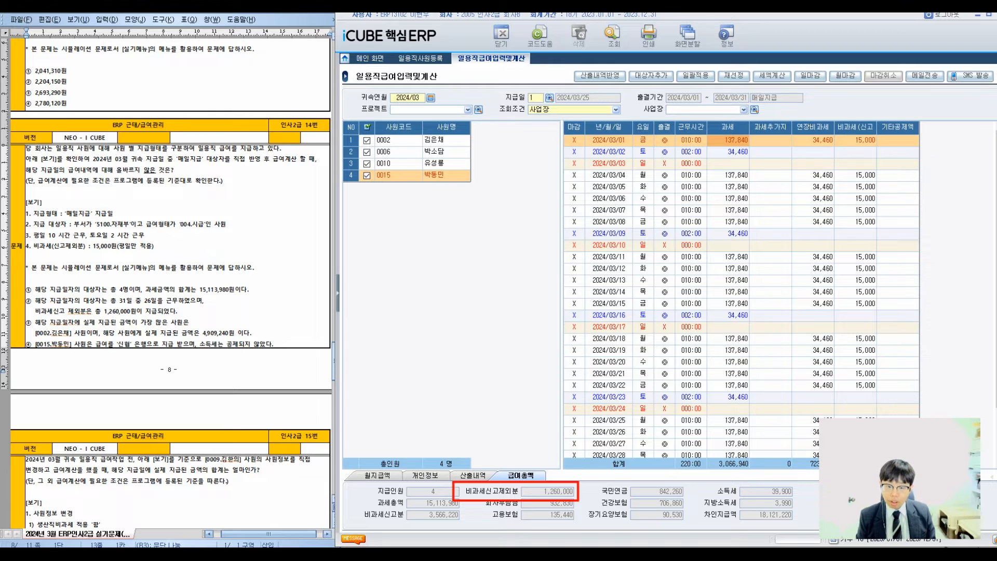
- Check 근무일수 in the 개인정보 details of workers 0015, 0010, 0006 and 0002, and mark answers ① and ② ok
left_click(425, 476)
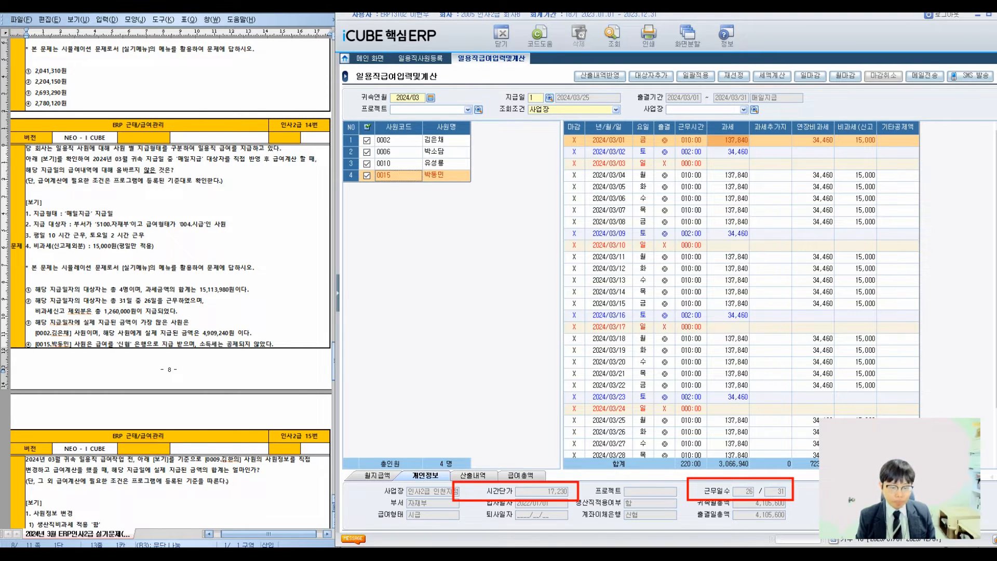
left_click(398, 163)
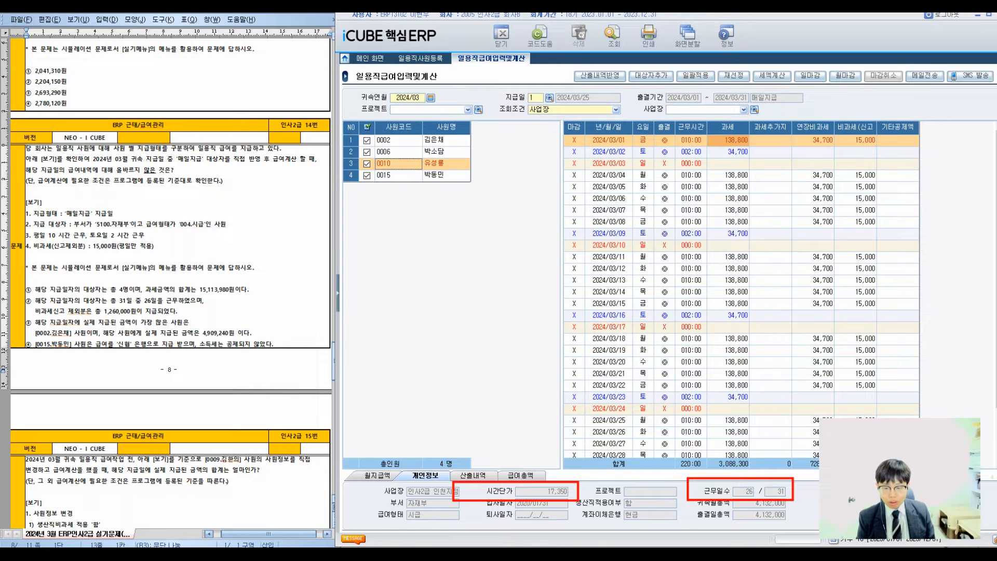
left_click(398, 153)
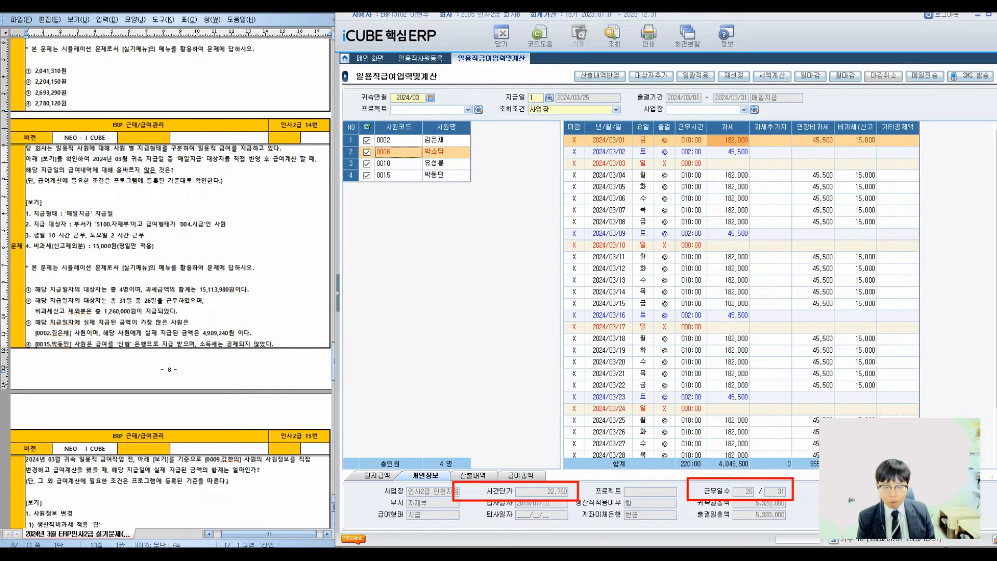
left_click(398, 140)
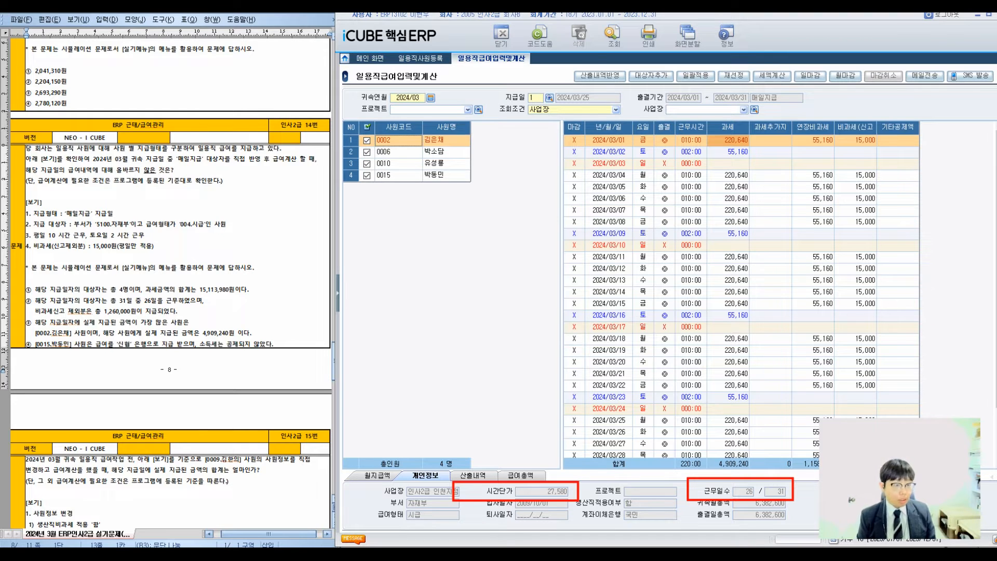
left_click_drag(124, 281, 147, 285)
mouse_move(84, 306)
left_mouse_down()
mouse_move(90, 295)
mouse_move(106, 312)
left_mouse_up()
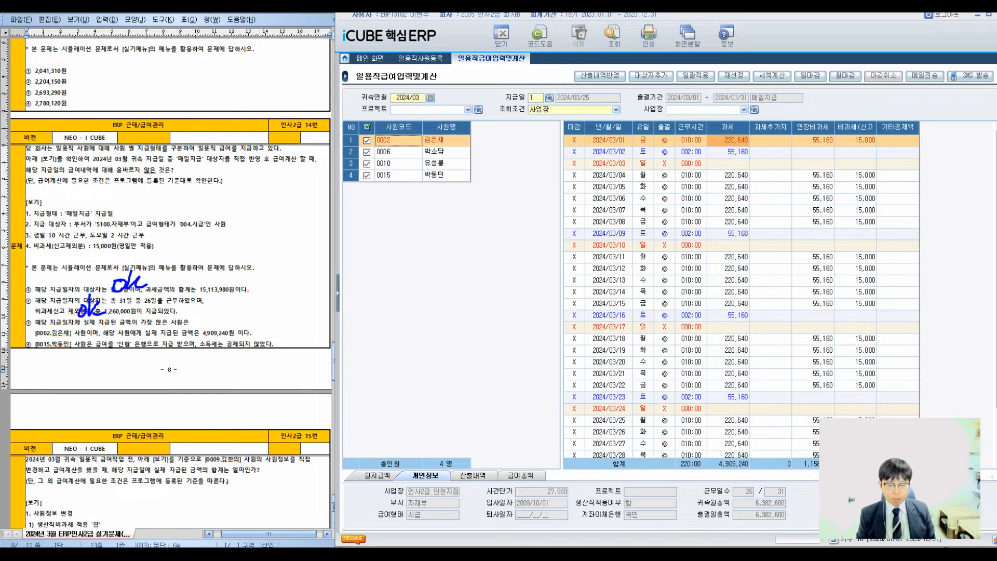
- Compare the 차인지급액 of the four workers in their 월지급액 details, ending on worker 0002
left_click(377, 476)
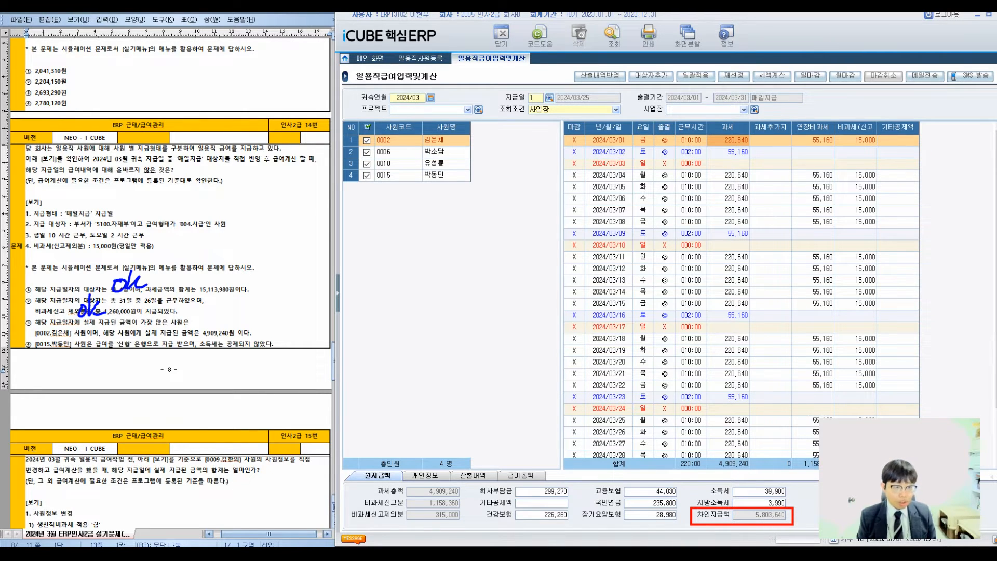
left_click(398, 140)
left_click(398, 153)
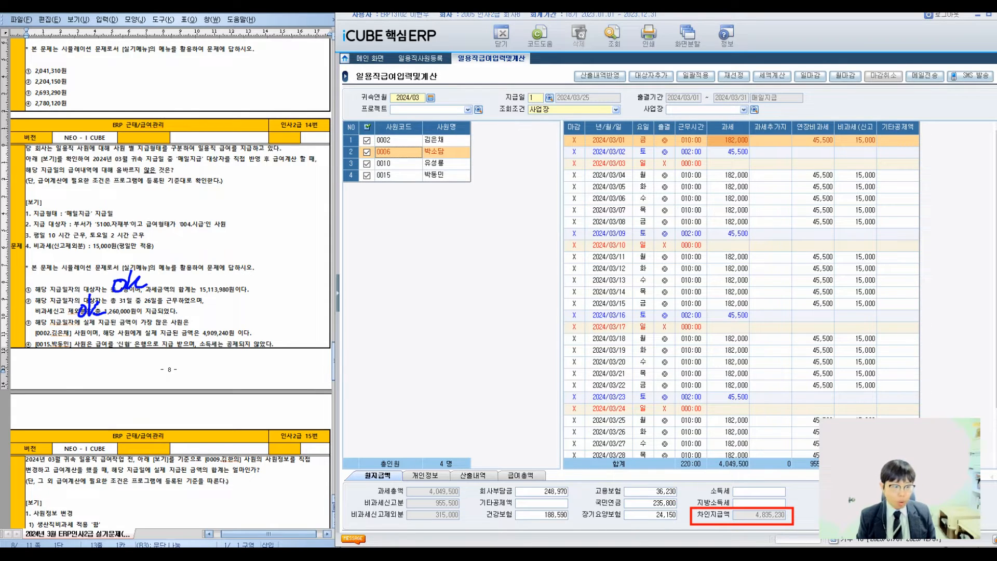
left_click(398, 164)
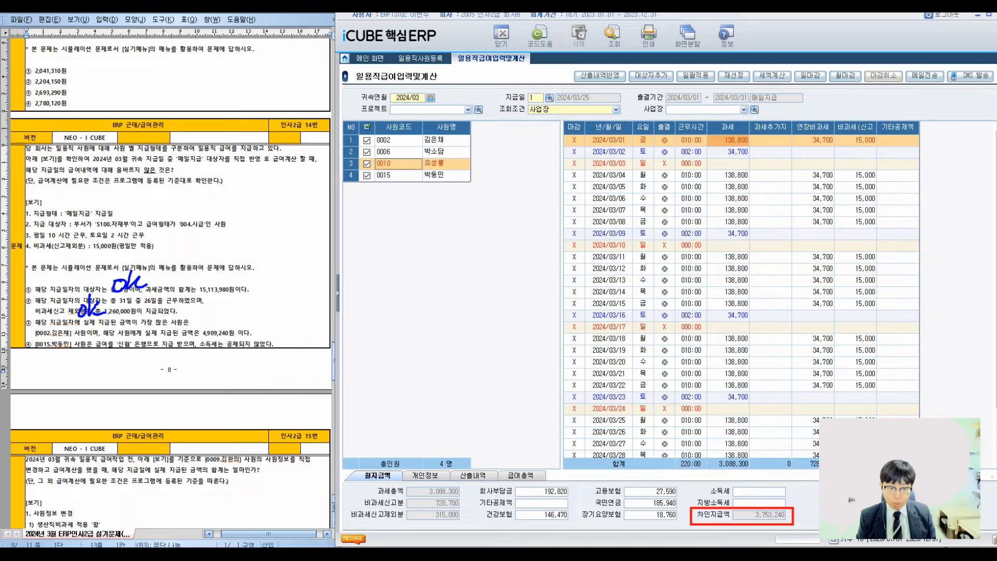
left_click(398, 175)
left_click(398, 140)
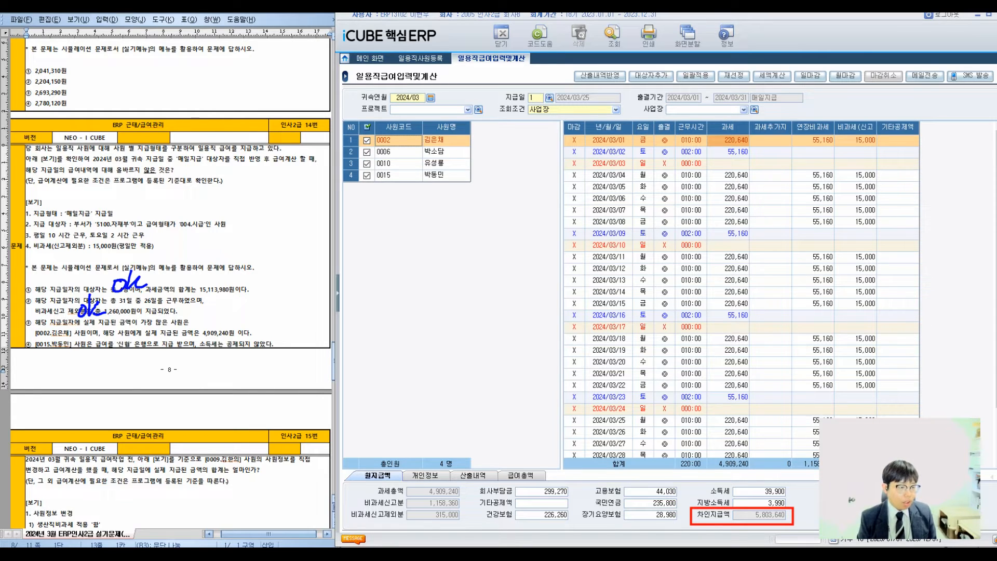
mouse_move(200, 333)
left_mouse_down()
mouse_move(284, 313)
mouse_move(269, 317)
left_mouse_up()
left_click_drag(268, 299, 305, 292)
left_click_drag(309, 298, 326, 304)
mouse_move(343, 271)
left_mouse_down()
mouse_move(367, 302)
mouse_move(391, 298)
left_mouse_up()
left_click_drag(261, 345, 410, 300)
left_click_drag(27, 310, 66, 342)
left_click_drag(53, 314, 26, 344)
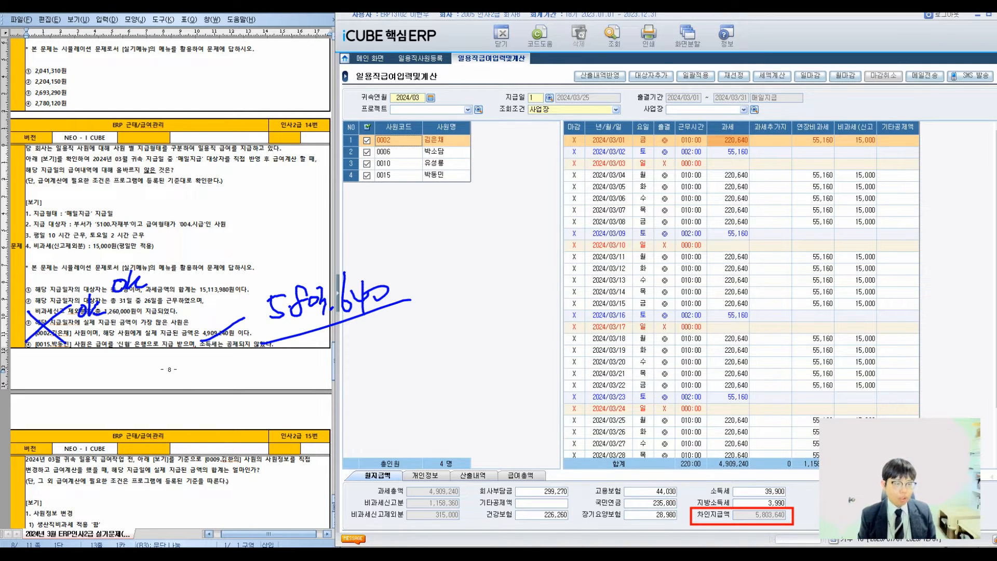
- Check worker 0015's 계좌이체은행 in the personal details and 소득세 in the monthly pay amounts
left_click(399, 176)
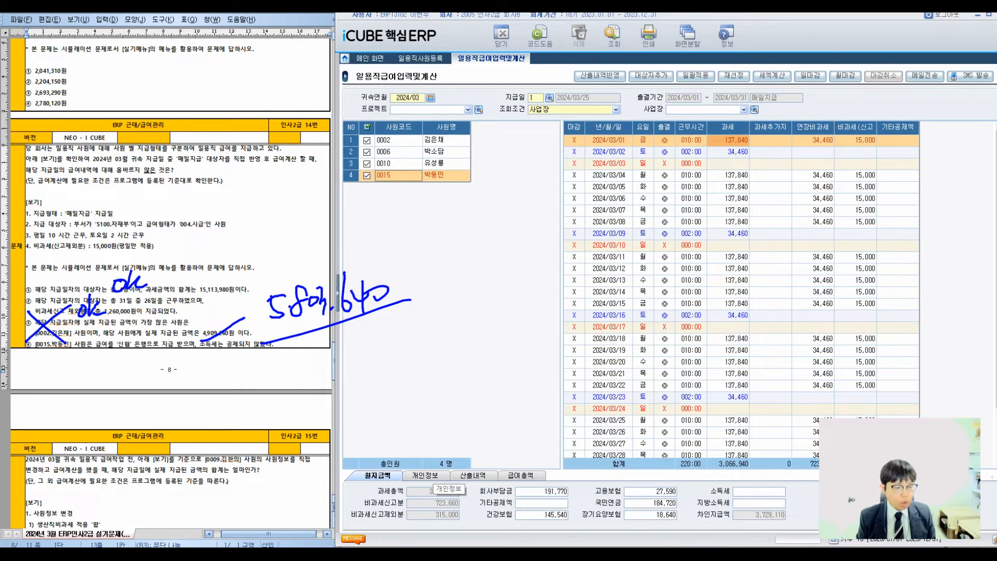
left_click(424, 476)
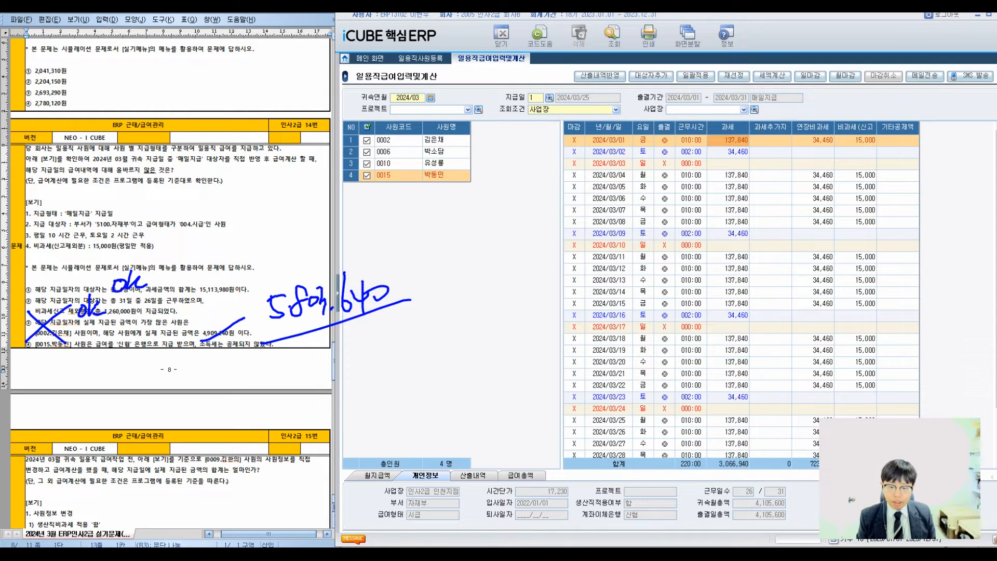
left_click_drag(573, 508, 655, 525)
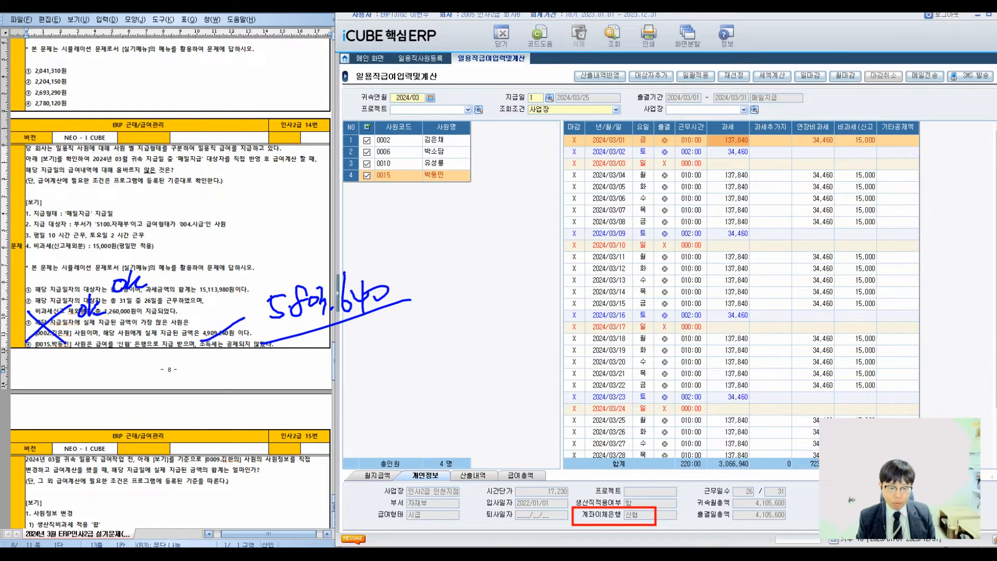
left_click(473, 475)
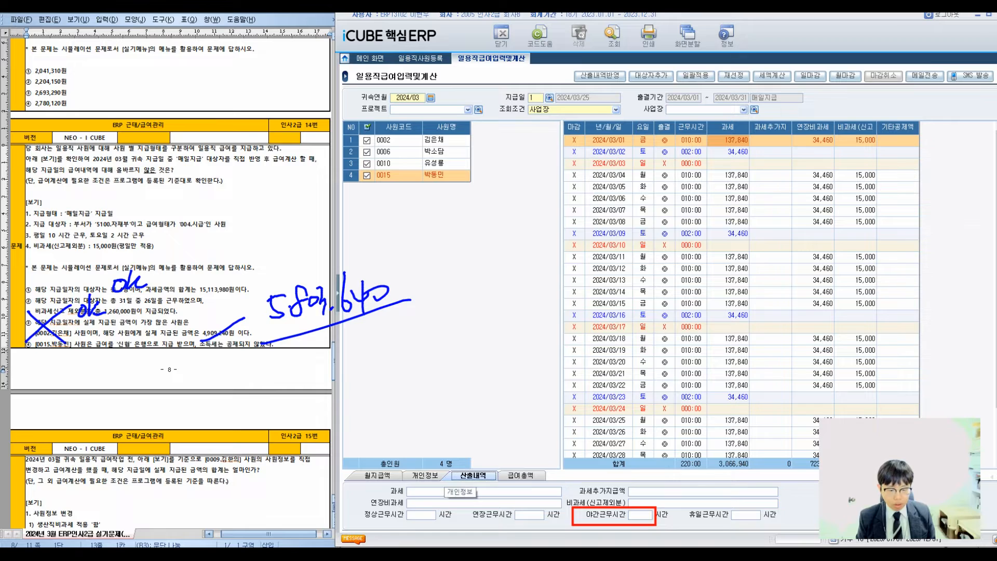
left_click(425, 475)
left_click(378, 475)
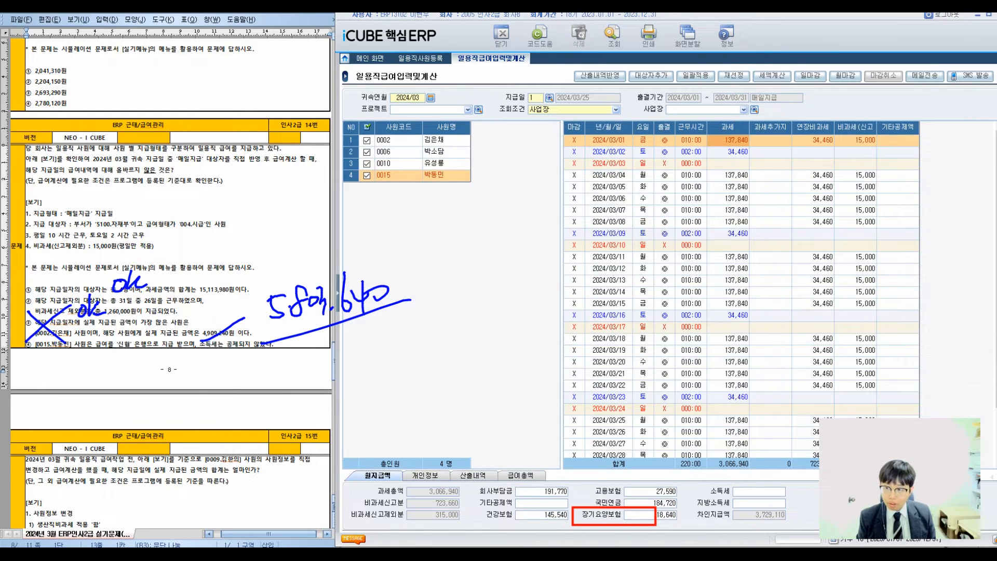
left_click_drag(691, 476, 794, 528)
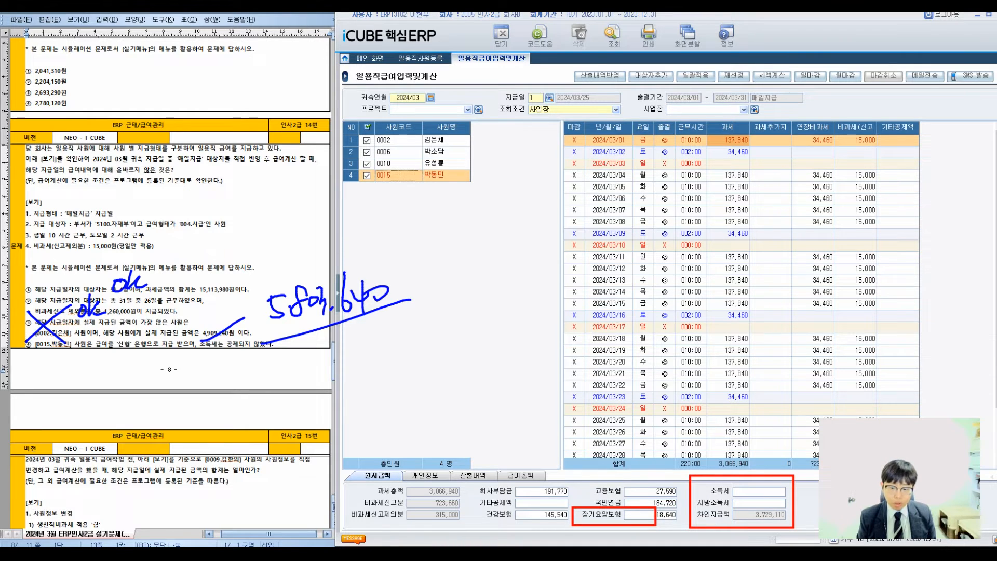
- Step through the other workers up to 0002 to compare their 소득세 and 지방소득세 with worker 0015's
key("Up")
key("Up")
key("Down")
key("Up")
key("Up")
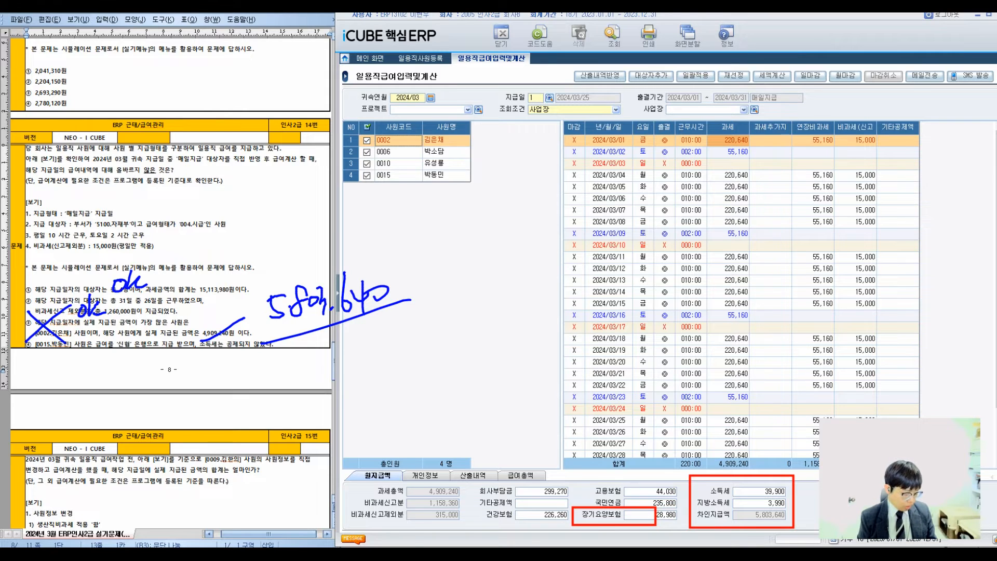
left_click_drag(130, 338, 124, 339)
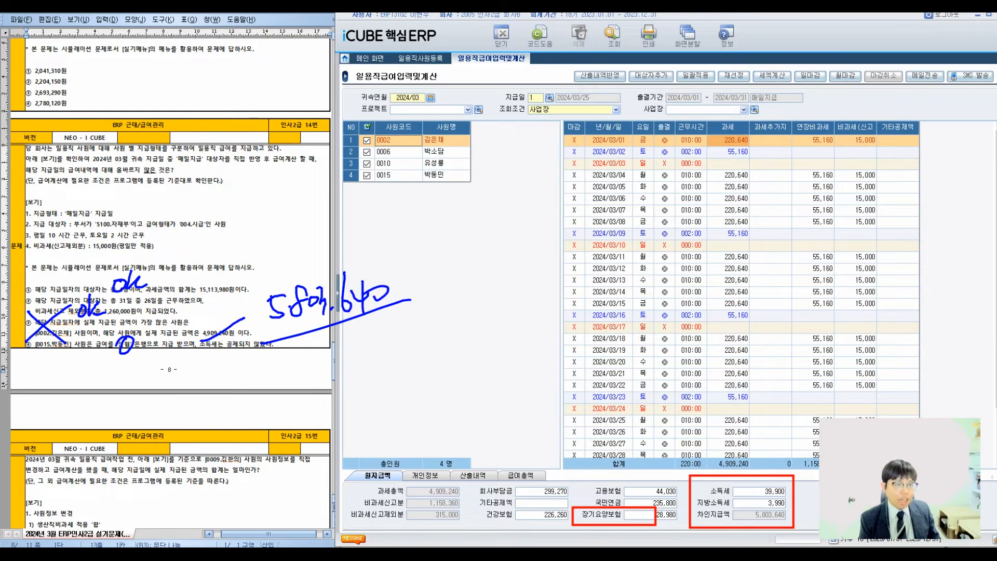
left_click_drag(238, 141, 249, 172)
mouse_move(232, 130)
left_mouse_down()
mouse_move(234, 211)
mouse_move(217, 220)
left_mouse_up()
left_click_drag(142, 188, 184, 179)
left_click_drag(138, 199, 184, 183)
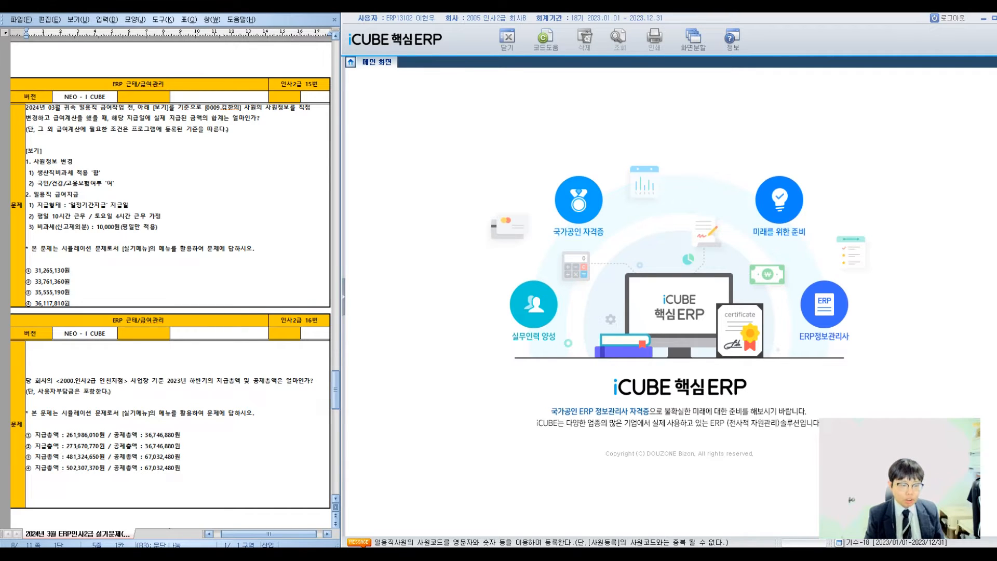
- Expand the collapsed 인사/급여관리 navigation tree for question 15
left_click(344, 296)
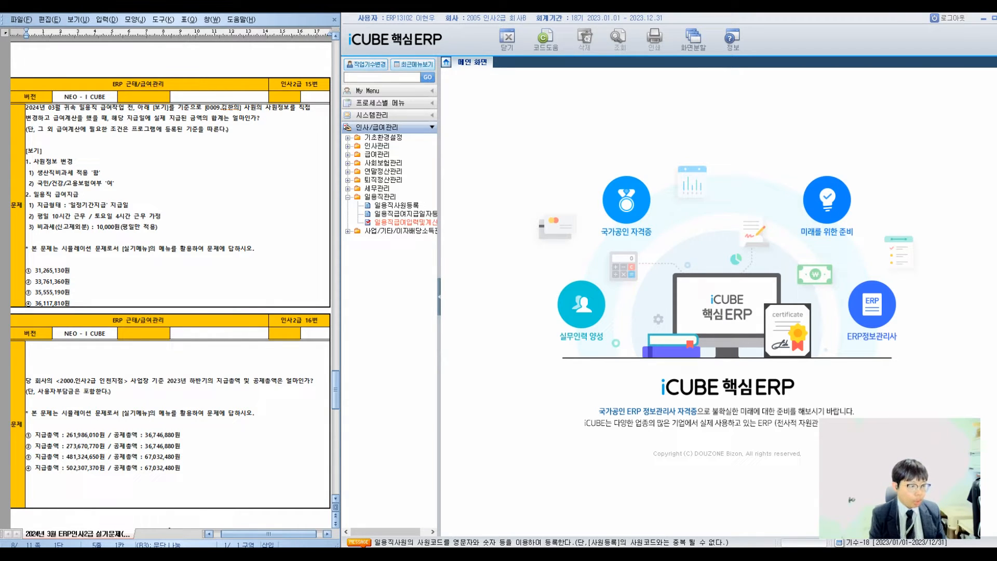
mouse_move(161, 154)
left_mouse_down()
mouse_move(171, 236)
mouse_move(161, 251)
left_mouse_up()
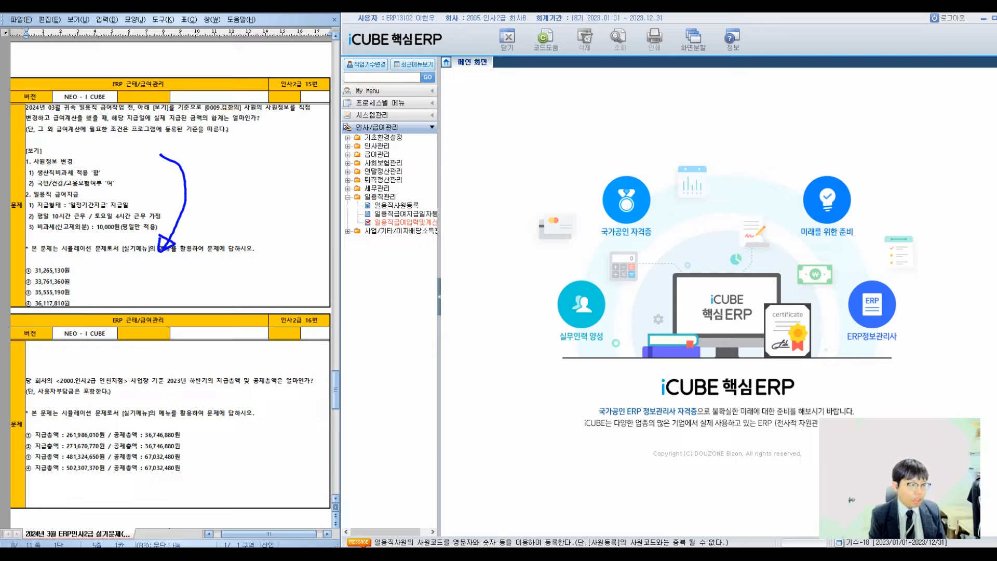
left_click_drag(206, 145, 206, 165)
mouse_move(192, 145)
left_mouse_down()
mouse_move(193, 168)
mouse_move(205, 169)
left_mouse_up()
left_click_drag(241, 140, 232, 163)
left_click_drag(237, 148, 247, 164)
mouse_move(247, 153)
left_mouse_down()
mouse_move(270, 166)
mouse_move(298, 156)
mouse_move(304, 173)
mouse_move(350, 160)
left_mouse_up()
left_click_drag(339, 160, 359, 167)
mouse_move(368, 144)
left_mouse_down()
mouse_move(358, 161)
mouse_move(383, 154)
left_mouse_up()
mouse_move(372, 162)
left_mouse_down()
mouse_move(391, 143)
mouse_move(391, 176)
left_mouse_up()
left_click_drag(431, 146, 440, 163)
mouse_move(438, 148)
left_mouse_down()
mouse_move(439, 173)
mouse_move(453, 169)
left_mouse_up()
mouse_move(455, 149)
left_mouse_down()
mouse_move(458, 172)
mouse_move(467, 160)
left_mouse_up()
mouse_move(473, 143)
left_mouse_down()
mouse_move(475, 174)
mouse_move(488, 171)
left_mouse_up()
left_click_drag(483, 147, 506, 161)
left_click_drag(515, 148, 537, 156)
mouse_move(531, 153)
left_mouse_down()
mouse_move(542, 178)
mouse_move(557, 162)
left_mouse_up()
left_click_drag(544, 158, 561, 167)
left_click_drag(385, 166, 382, 212)
left_click_drag(371, 201, 390, 203)
left_click_drag(255, 243, 279, 262)
left_click_drag(263, 233, 337, 260)
mouse_move(323, 249)
left_mouse_down()
mouse_move(325, 269)
mouse_move(334, 267)
left_mouse_up()
left_click_drag(335, 240, 352, 265)
left_click_drag(353, 240, 374, 260)
mouse_move(374, 244)
left_mouse_down()
mouse_move(382, 268)
mouse_move(391, 257)
left_mouse_up()
mouse_move(393, 239)
left_mouse_down()
mouse_move(403, 261)
mouse_move(408, 244)
left_mouse_up()
left_click_drag(416, 236, 428, 259)
left_click_drag(435, 235, 446, 248)
left_click_drag(443, 251, 457, 252)
mouse_move(457, 234)
left_mouse_down()
mouse_move(465, 254)
mouse_move(478, 251)
left_mouse_up()
left_click_drag(458, 253, 465, 265)
left_click_drag(474, 248, 479, 261)
left_click_drag(481, 257, 482, 258)
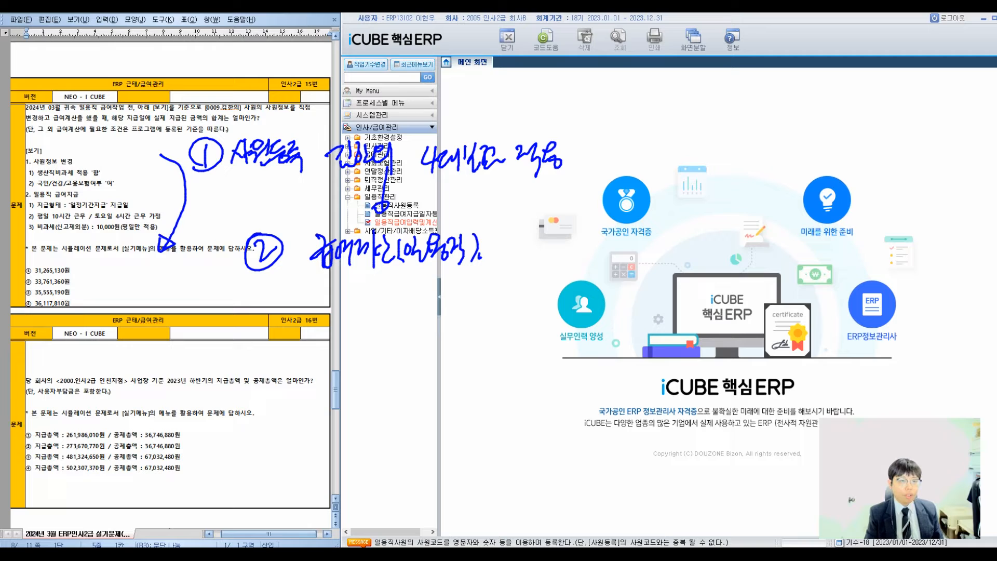
key("Escape")
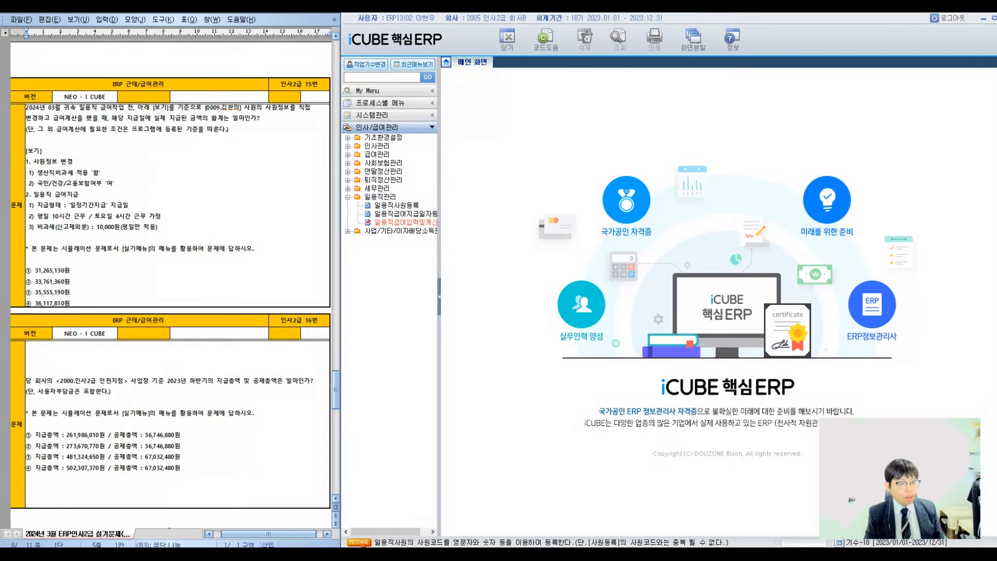
- In 일용직사원등록, set worker 0009's 생산직비과세적용 to 함 and 고용보험, 국민연금 and 건강보험 to 여, and save the record
double_click(396, 206)
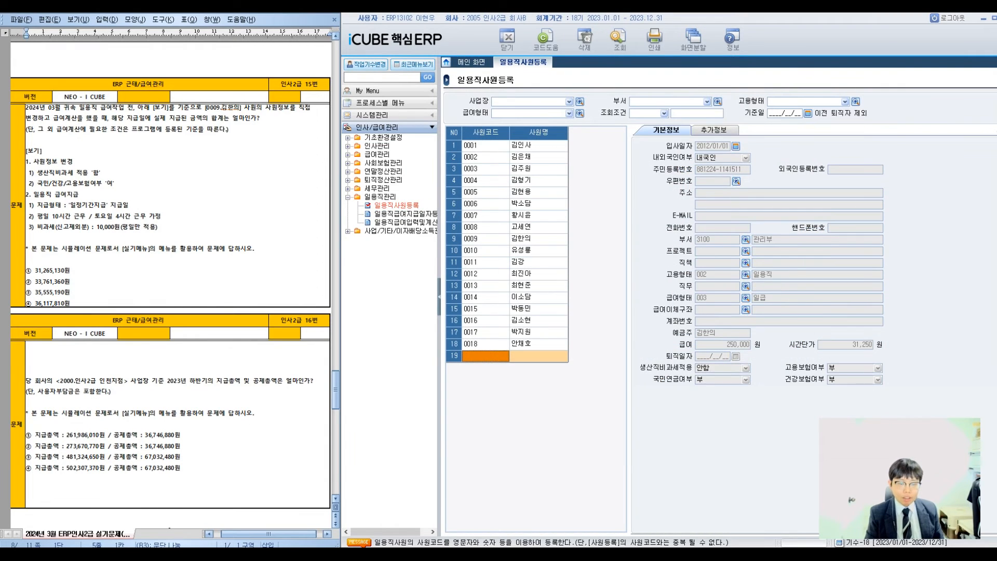
left_click(486, 238)
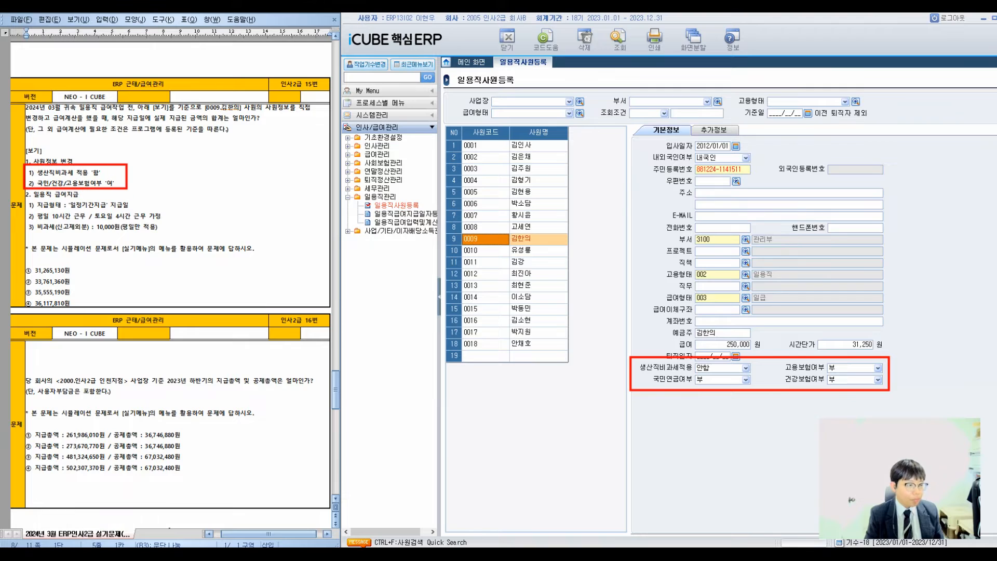
left_click(746, 368)
left_click(722, 385)
left_click(878, 367)
left_click(854, 384)
left_click(746, 380)
left_click(722, 397)
left_click(878, 380)
left_click(854, 397)
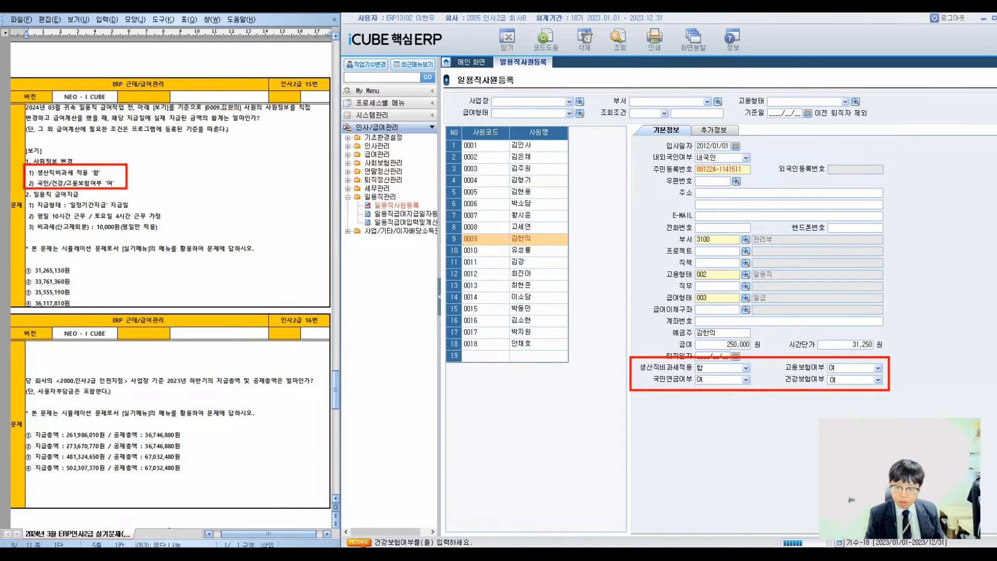
key("Return")
left_click(486, 239)
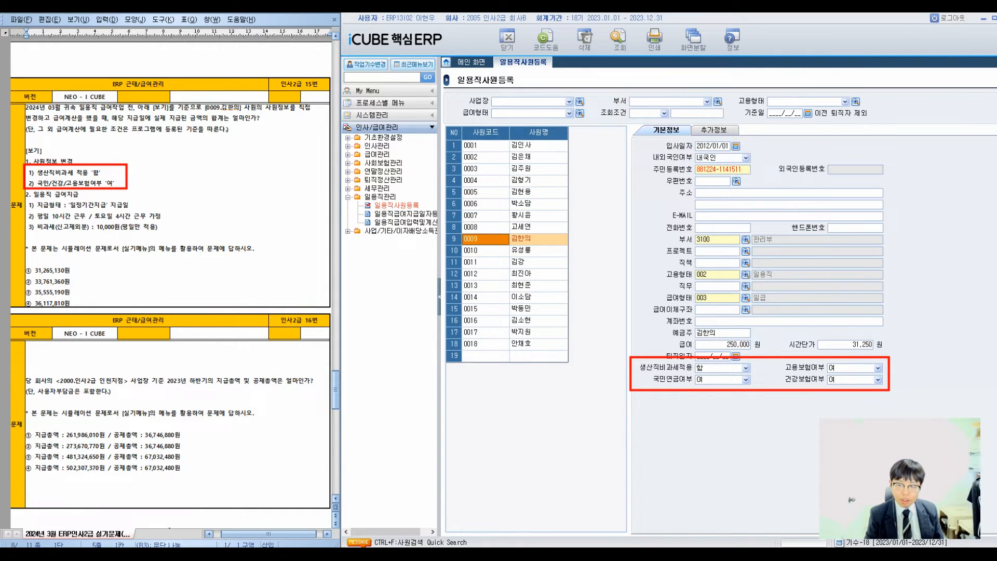
- Close and reopen 일용직사원등록, and check worker 0009's saved tax-exemption and insurance settings
left_click(397, 206)
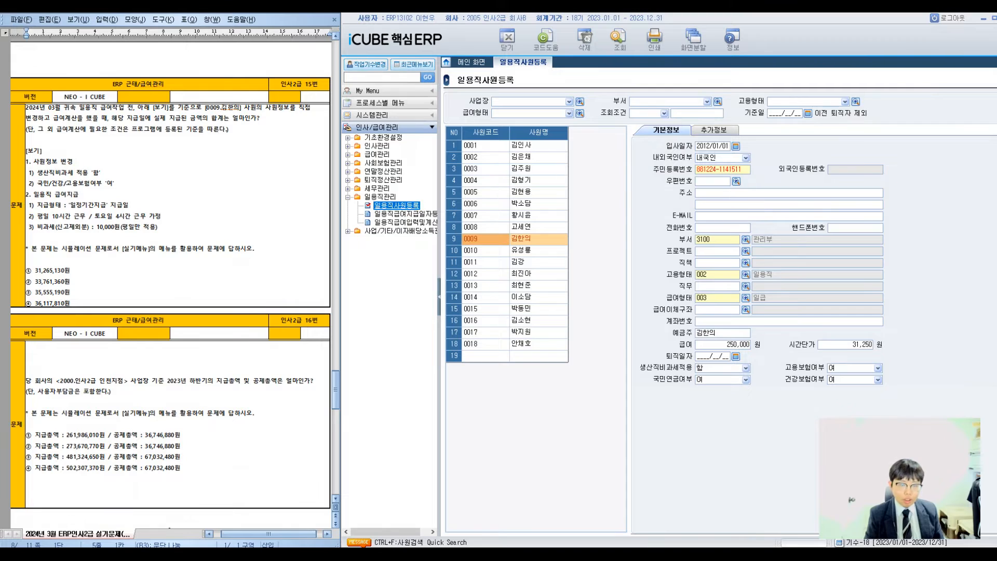
right_click(541, 65)
left_click(562, 83)
left_click(397, 206)
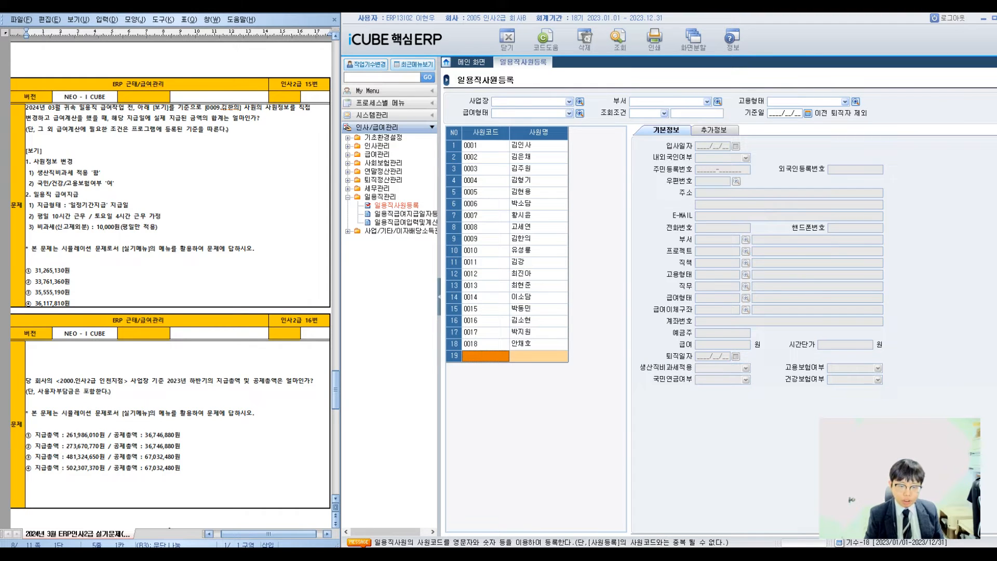
left_click(485, 239)
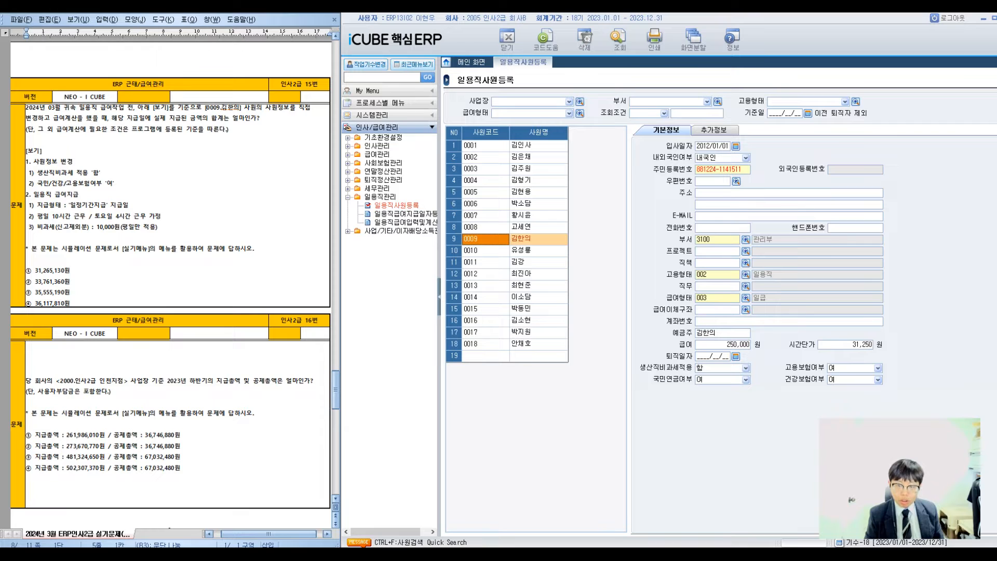
- Close 일용직사원등록 and query 일용직급여입력및계산 for 귀속연월 2024/03 with the 일정기간지급 payment date
right_click(519, 58)
left_click(543, 126)
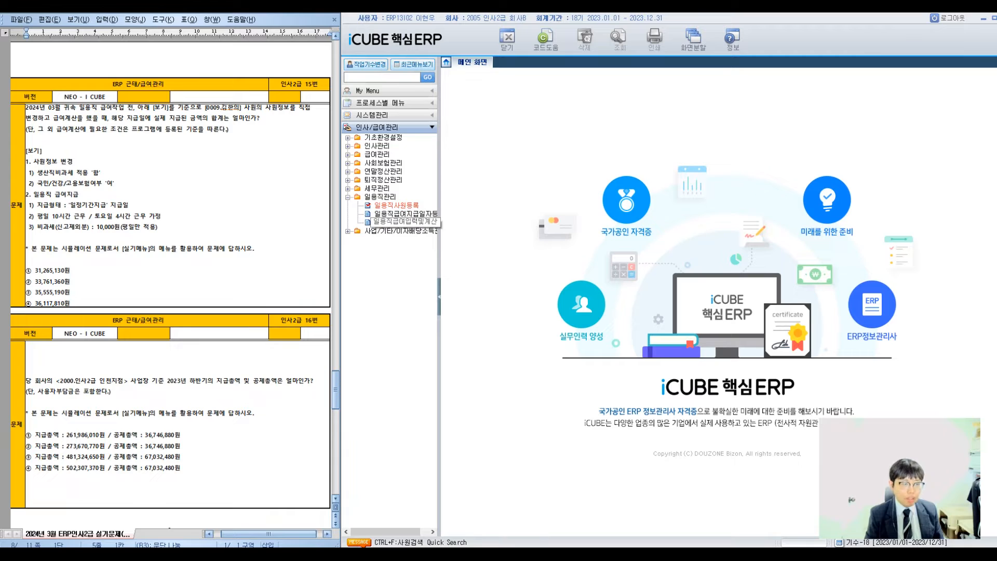
double_click(405, 223)
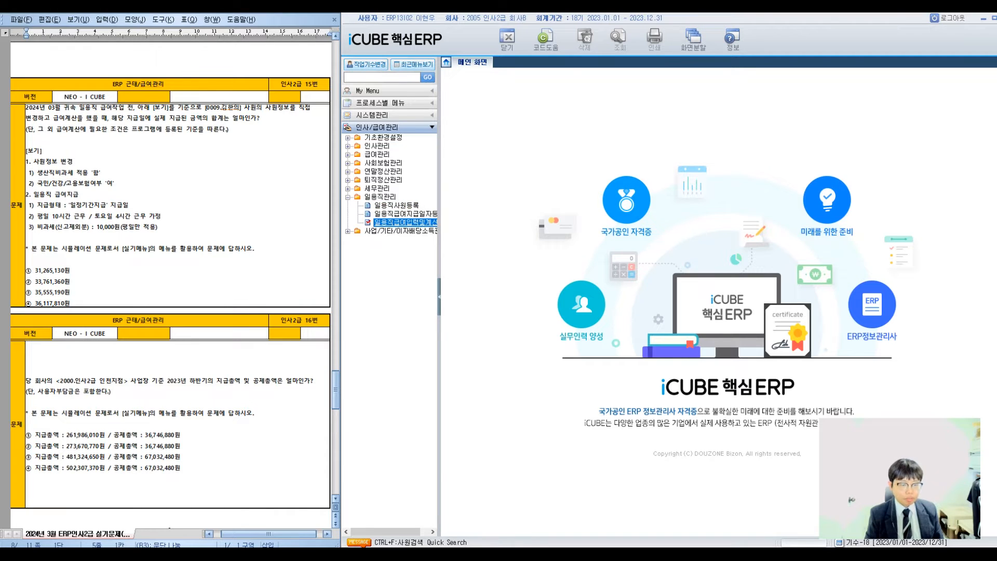
type("202403")
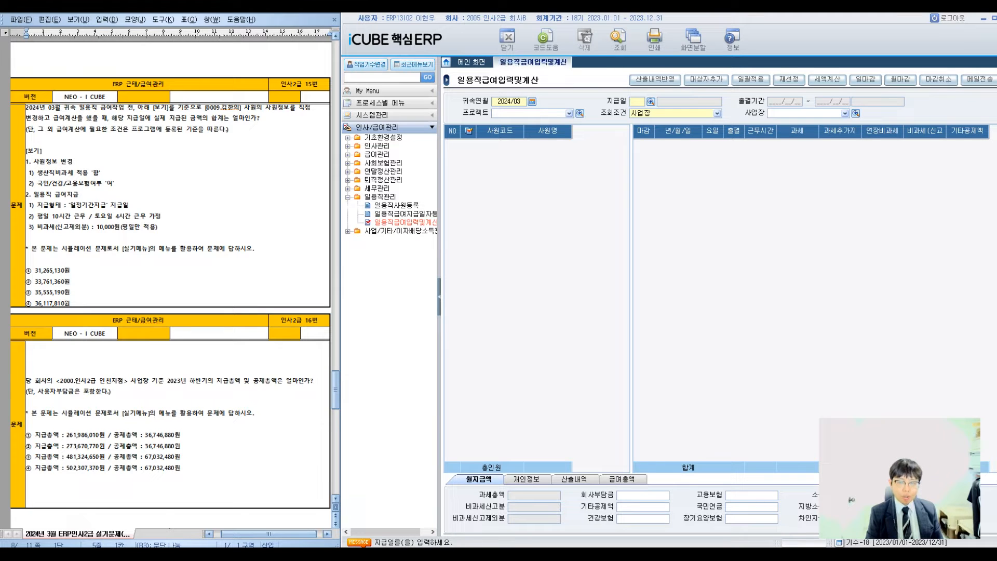
key("F2")
key("Down")
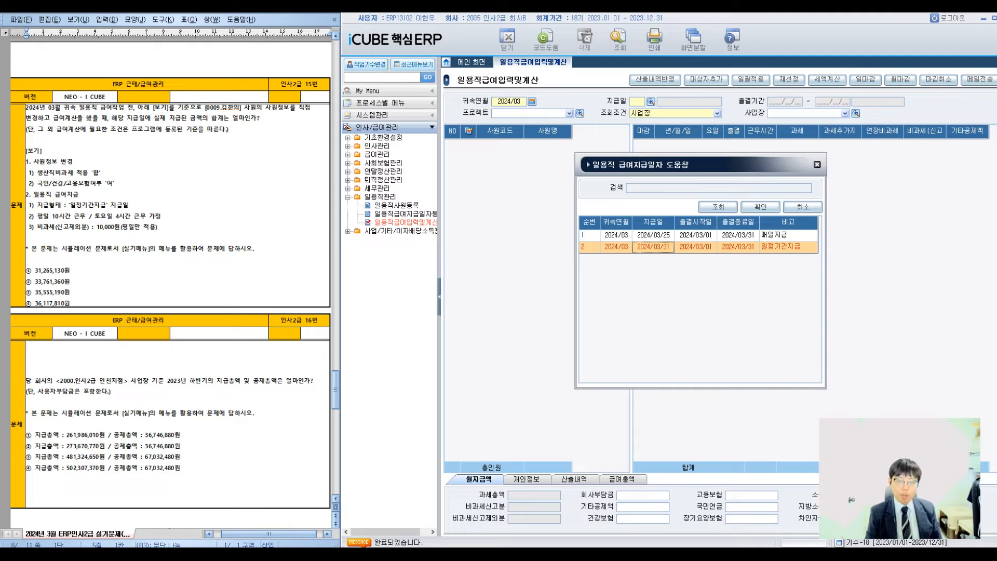
key("Return")
key("Return")
key("Return")
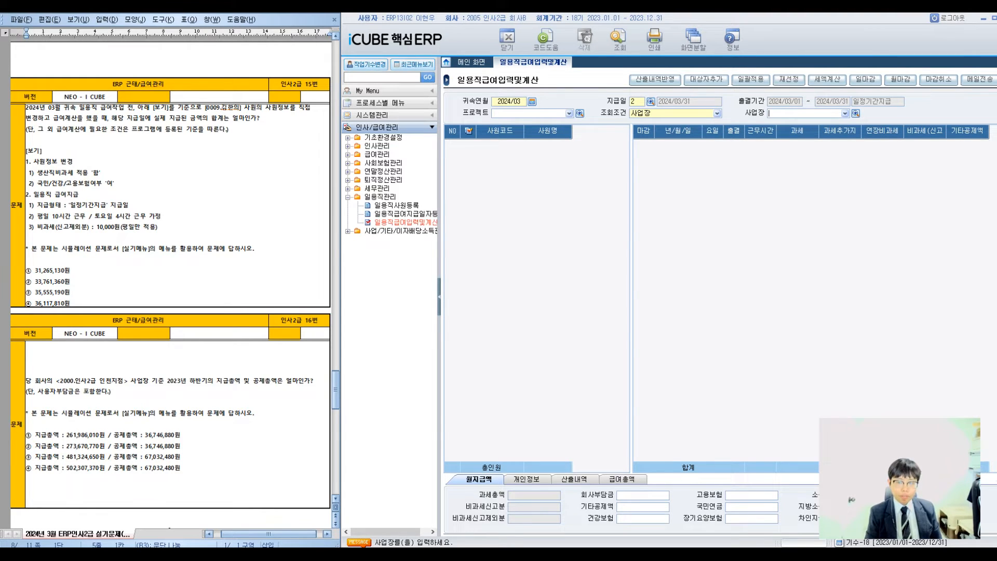
key("Return")
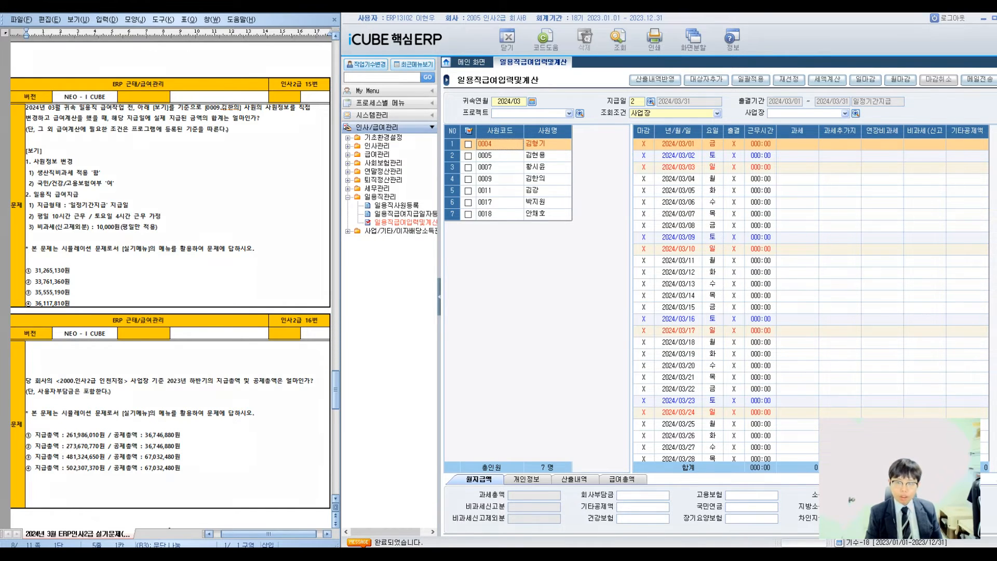
- Select all listed workers and bulk-apply 010:00 hours and a 10,000 비과세(신고제외분) amount to 평일
left_click_drag(453, 121, 477, 228)
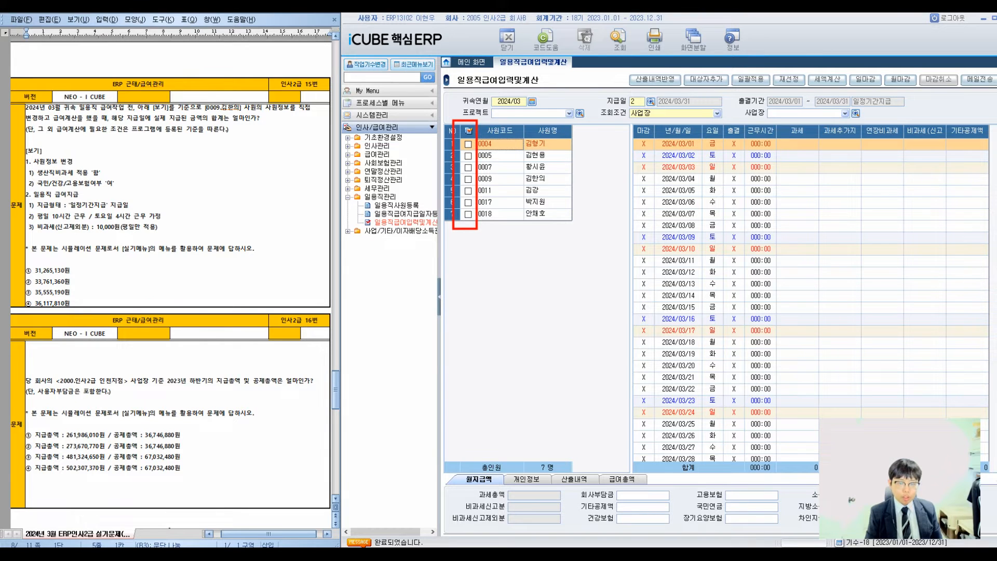
left_click(469, 130)
left_click(548, 178)
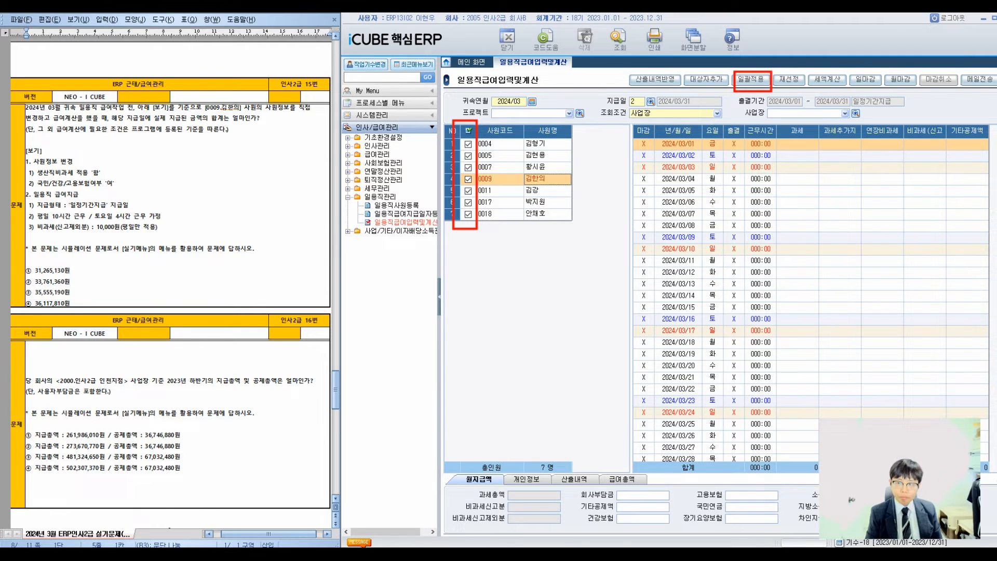
left_click(752, 79)
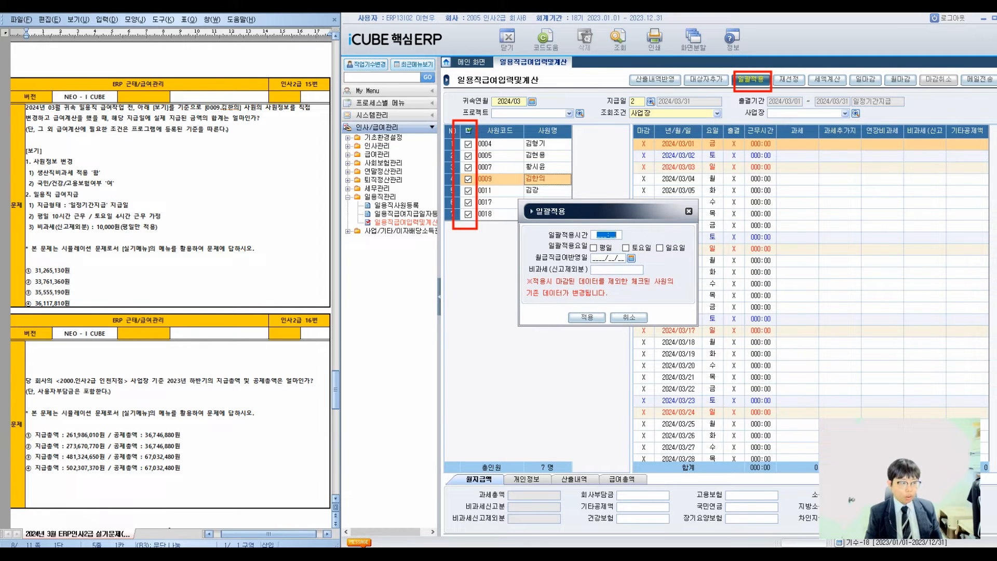
type("0")
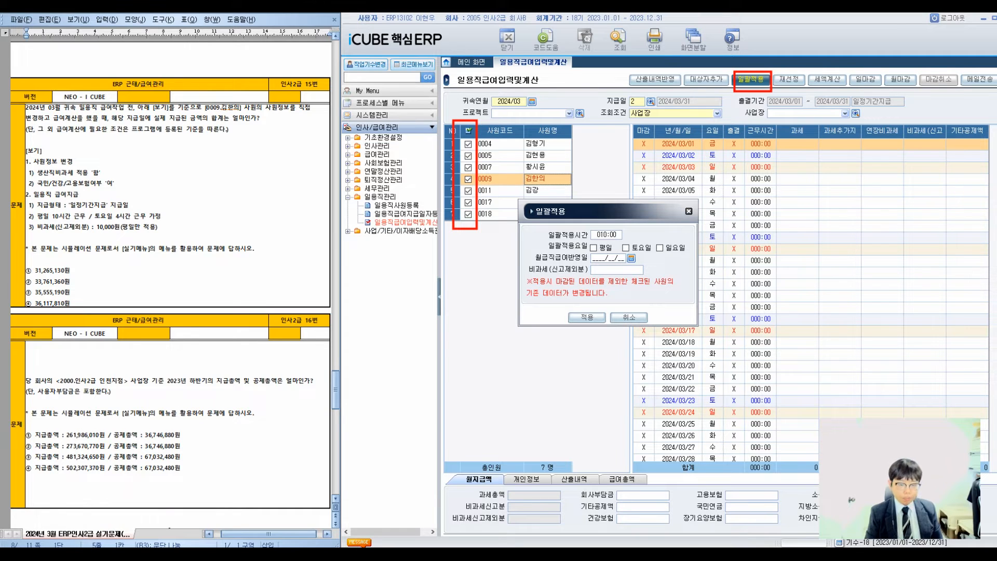
type("100100000")
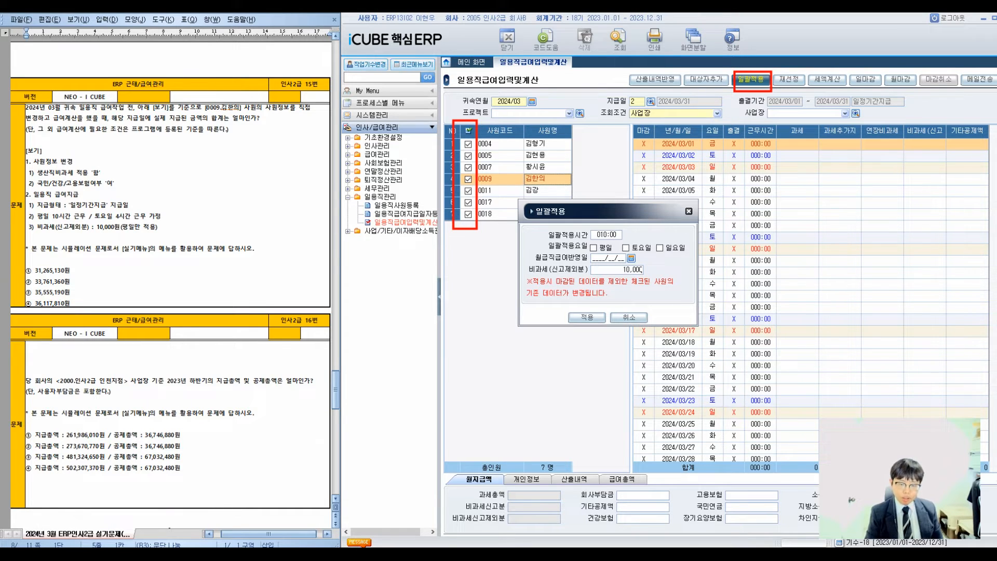
key("Return")
key("Return")
key("Return")
left_click(594, 248)
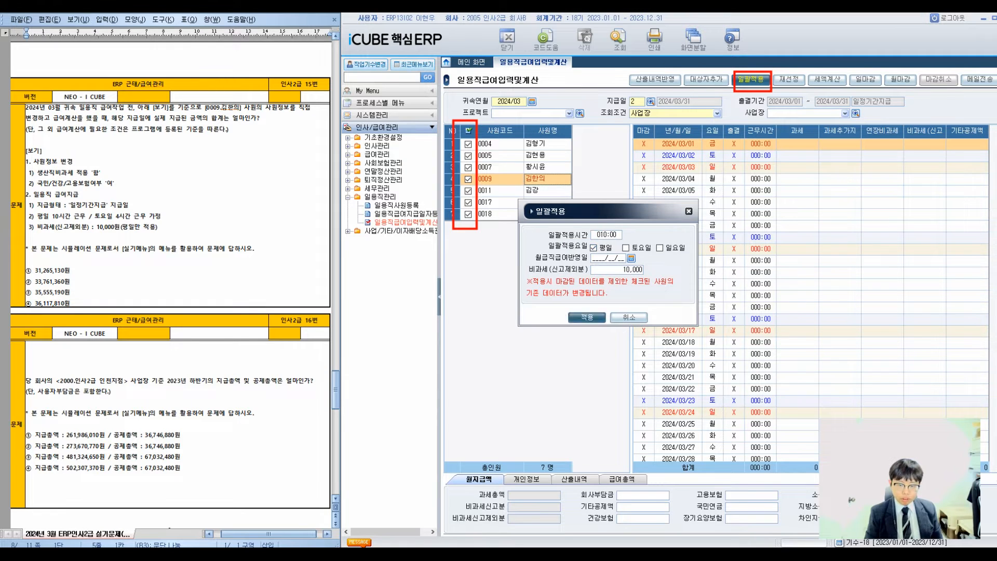
left_click(587, 317)
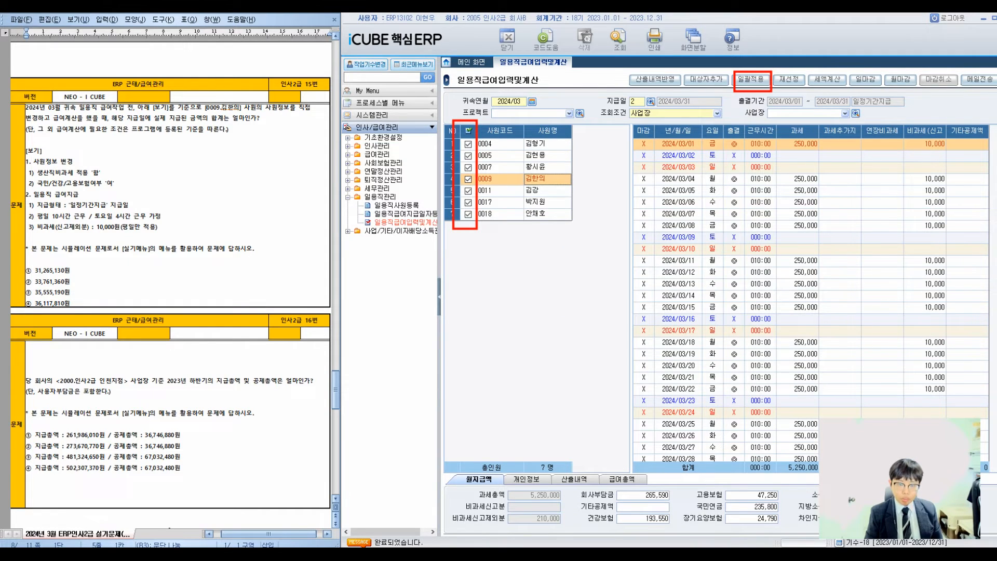
left_click(500, 144)
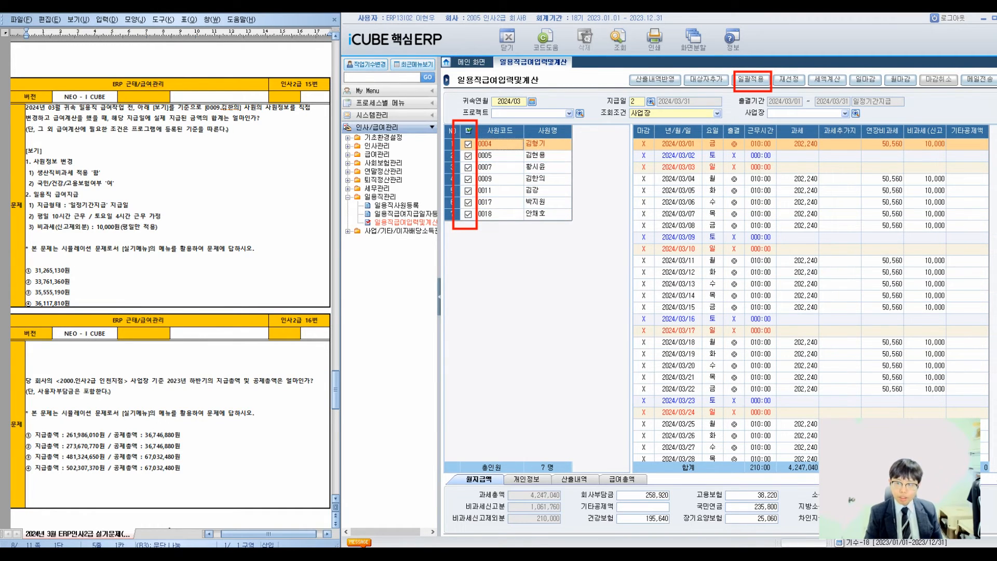
- Bulk-apply 004:00 working hours to 토요일 for all selected workers
left_click(751, 79)
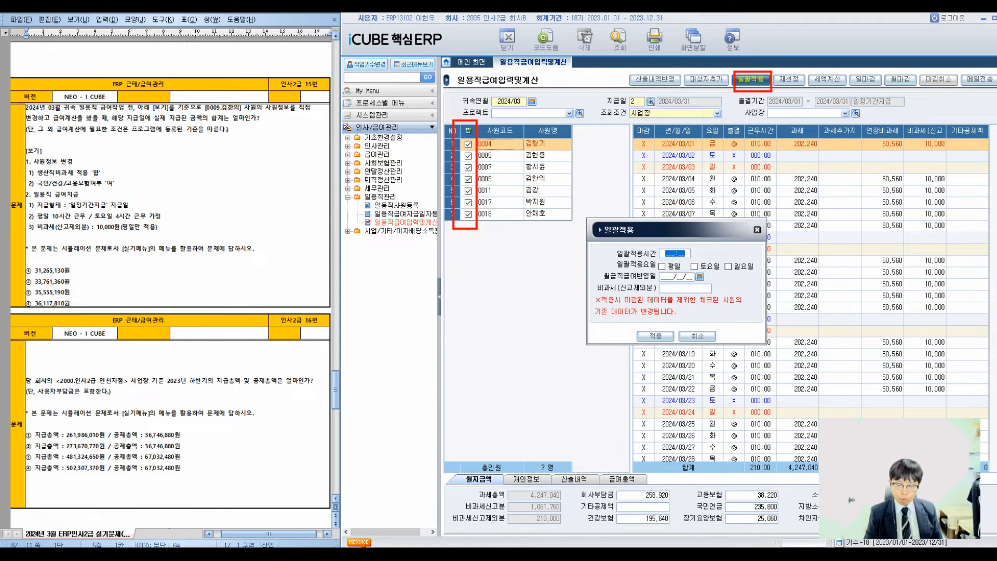
type("00410")
key("BackSpace")
key("BackSpace")
key("BackSpace")
key("BackSpace")
type("004:00")
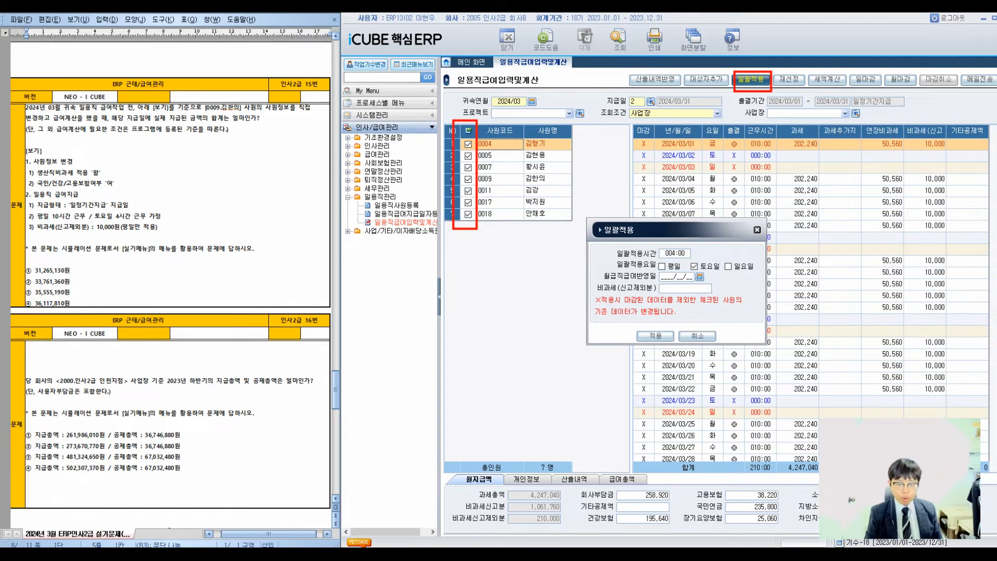
left_click(656, 336)
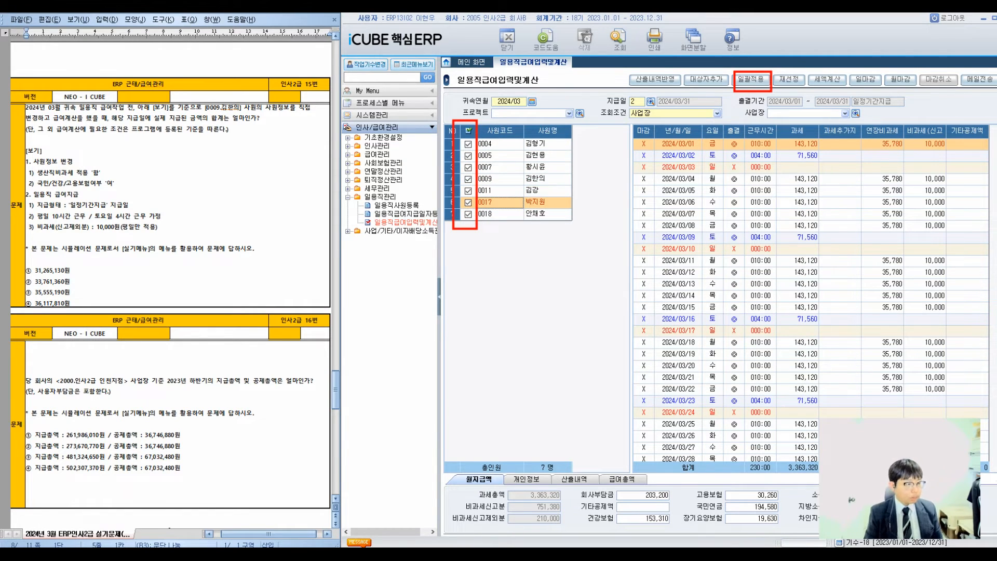
- Reread question 15's wording, then examine 차인지급액 in the 급여총액 totals against its answer choices
left_click(96, 249)
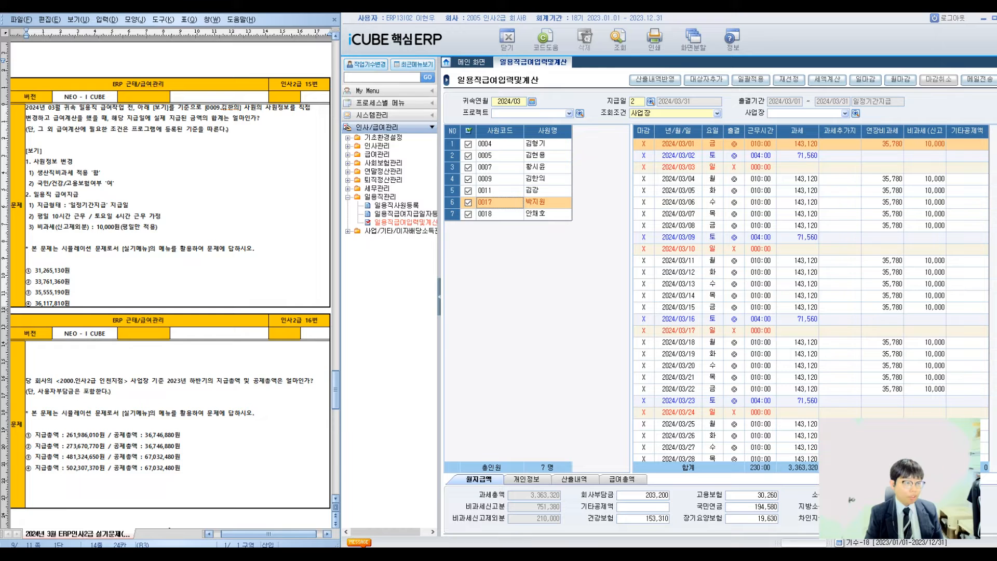
left_click_drag(153, 118, 244, 118)
left_click(245, 119)
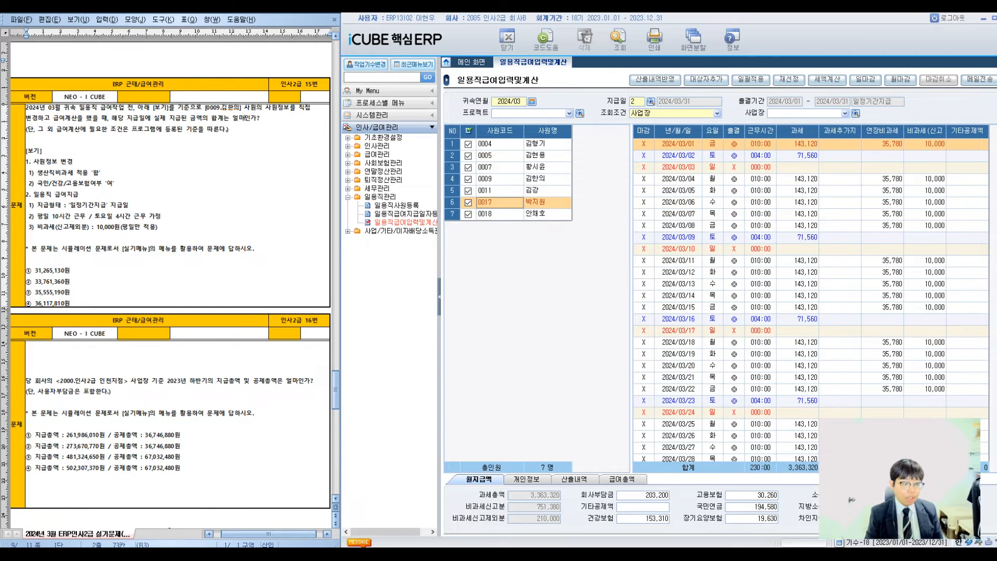
left_click(439, 286)
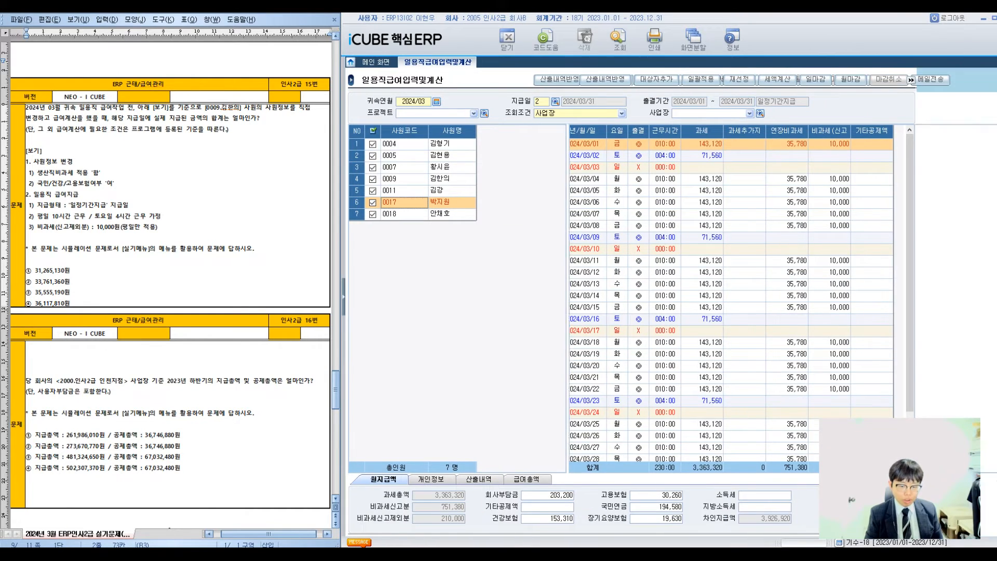
left_click(527, 479)
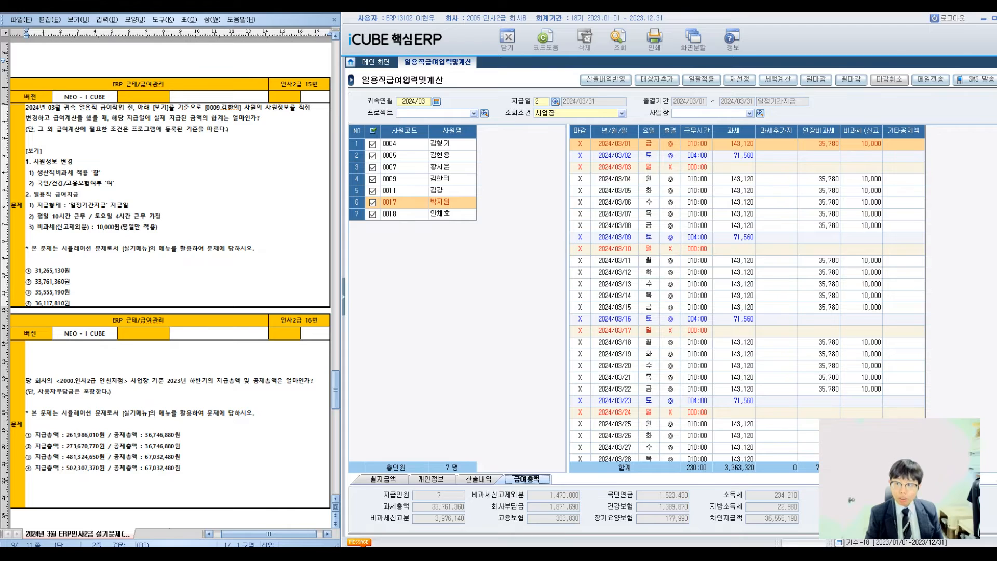
left_click_drag(499, 471, 557, 488)
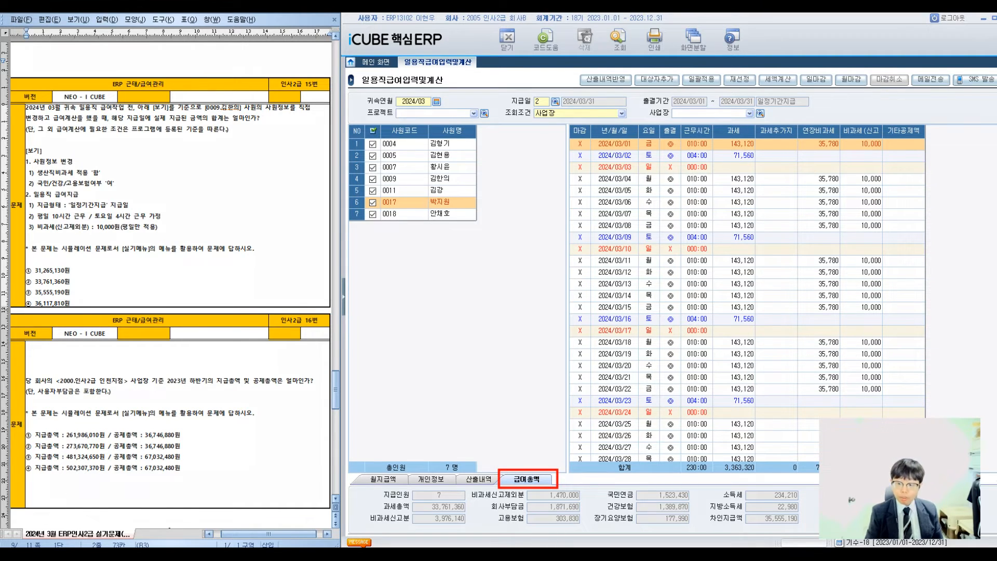
left_click_drag(707, 511, 802, 527)
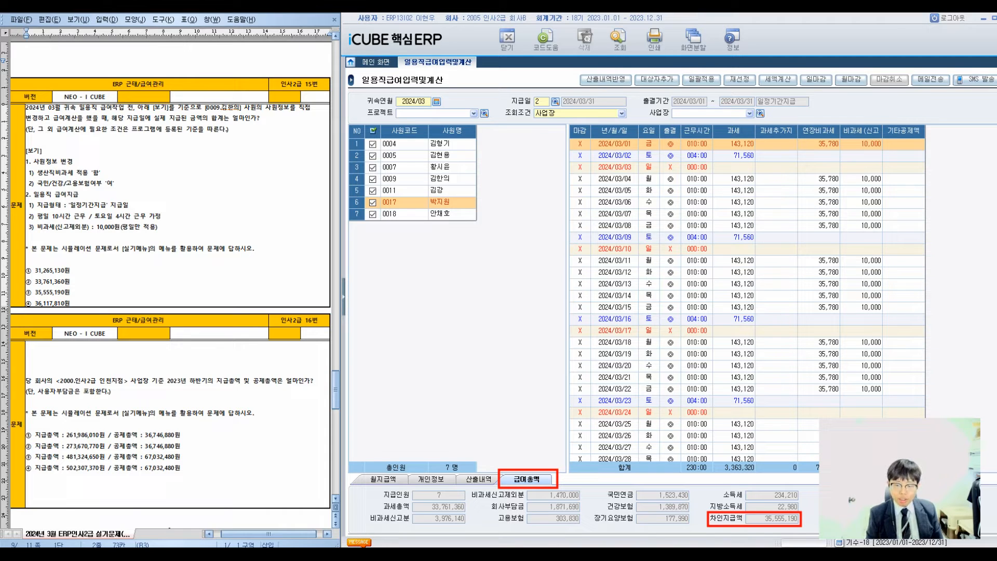
left_click_drag(681, 500, 721, 466)
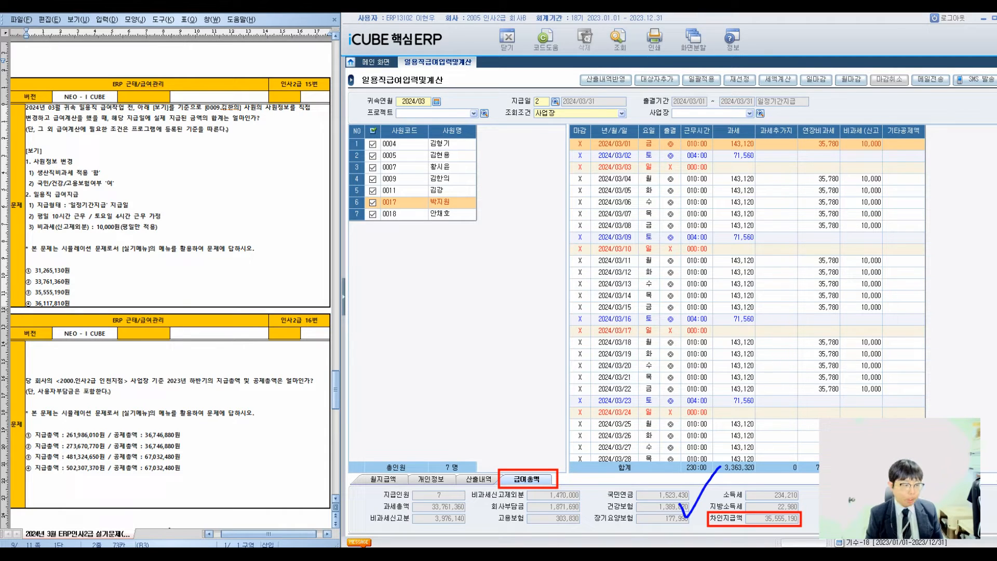
left_click_drag(26, 280, 67, 257)
mouse_move(173, 145)
left_mouse_down()
mouse_move(191, 162)
mouse_move(179, 181)
left_mouse_up()
mouse_move(200, 117)
left_mouse_down()
mouse_move(205, 204)
mouse_move(161, 130)
left_mouse_up()
mouse_move(110, 169)
left_mouse_down()
mouse_move(141, 164)
mouse_move(155, 178)
left_mouse_up()
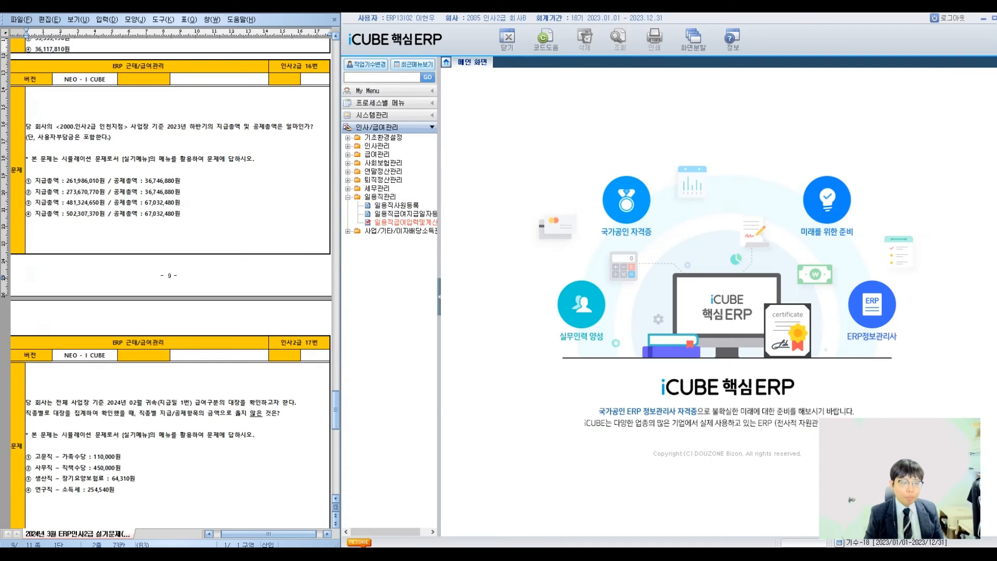
- Expand 급여관리 in the 인사/급여관리 navigation tree to reach the payroll reports for question 16
left_click(348, 154)
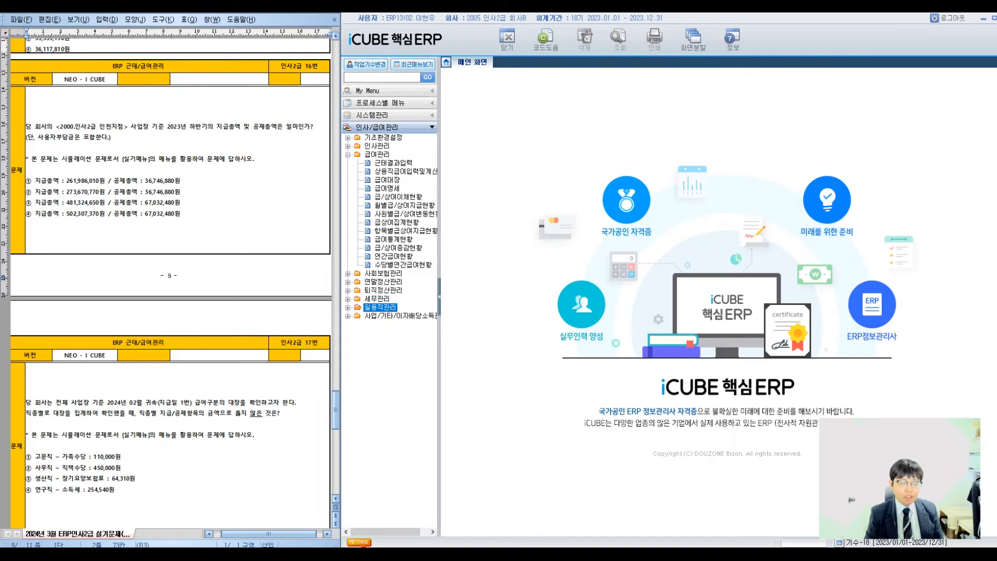
key("ctrl+2")
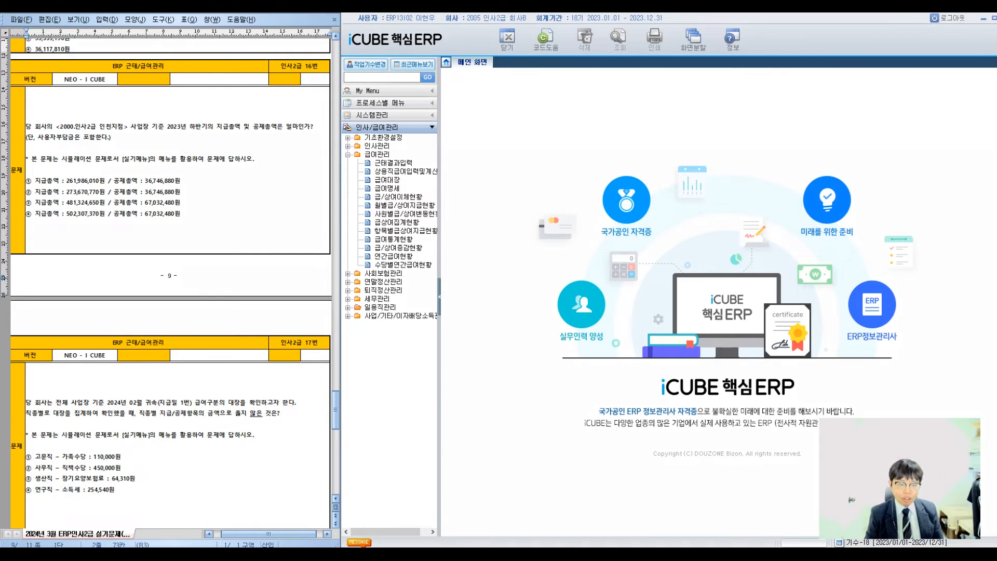
left_click_drag(355, 200, 440, 270)
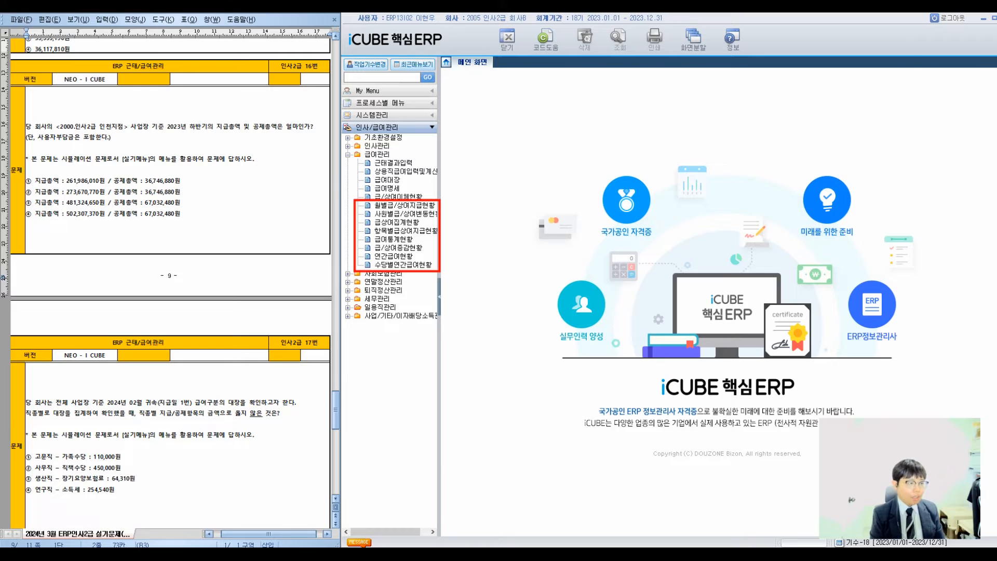
mouse_move(59, 127)
left_mouse_down()
mouse_move(34, 146)
mouse_move(41, 101)
mouse_move(39, 119)
left_mouse_up()
left_click_drag(26, 114, 41, 107)
mouse_move(45, 90)
left_mouse_down()
mouse_move(46, 119)
mouse_move(55, 95)
mouse_move(55, 114)
left_mouse_up()
left_click_drag(47, 117, 62, 111)
mouse_move(63, 92)
left_mouse_down()
mouse_move(64, 121)
mouse_move(77, 94)
left_mouse_up()
mouse_move(77, 94)
left_mouse_down()
mouse_move(87, 111)
mouse_move(116, 109)
left_mouse_up()
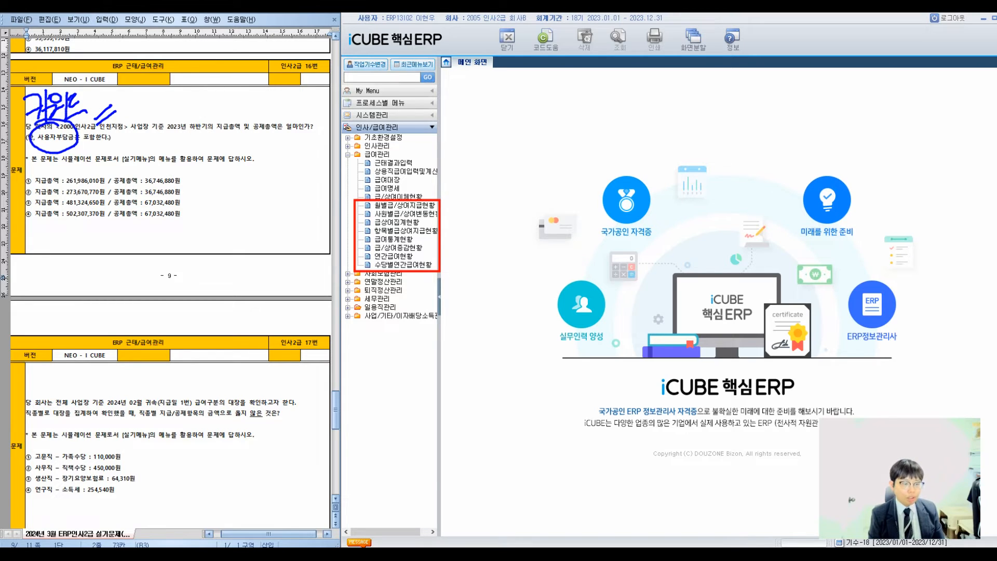
left_click_drag(142, 95, 136, 96)
mouse_move(145, 93)
left_mouse_down()
mouse_move(159, 89)
mouse_move(161, 111)
left_mouse_up()
left_click_drag(144, 116, 162, 119)
mouse_move(173, 92)
left_mouse_down()
mouse_move(171, 125)
mouse_move(188, 96)
left_mouse_up()
mouse_move(178, 100)
left_mouse_down()
mouse_move(197, 99)
mouse_move(182, 127)
left_mouse_up()
left_click_drag(194, 102, 195, 121)
left_click_drag(184, 122, 213, 108)
mouse_move(217, 80)
left_mouse_down()
mouse_move(216, 130)
mouse_move(239, 96)
left_mouse_up()
left_click_drag(241, 86, 248, 119)
left_click_drag(247, 90, 250, 105)
left_click_drag(245, 99, 259, 96)
left_click_drag(253, 102, 254, 103)
left_click_drag(242, 116, 263, 114)
left_click_drag(263, 106, 269, 103)
left_click_drag(259, 115, 260, 116)
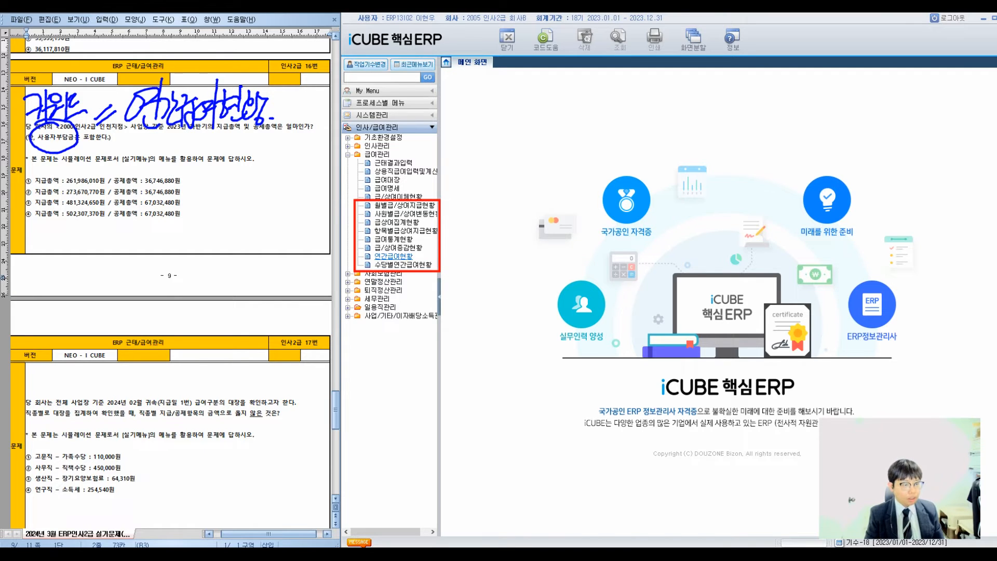
- Open 연간급여현황 and run the query with 사용자부담금 set to 1.포함
left_click(393, 256)
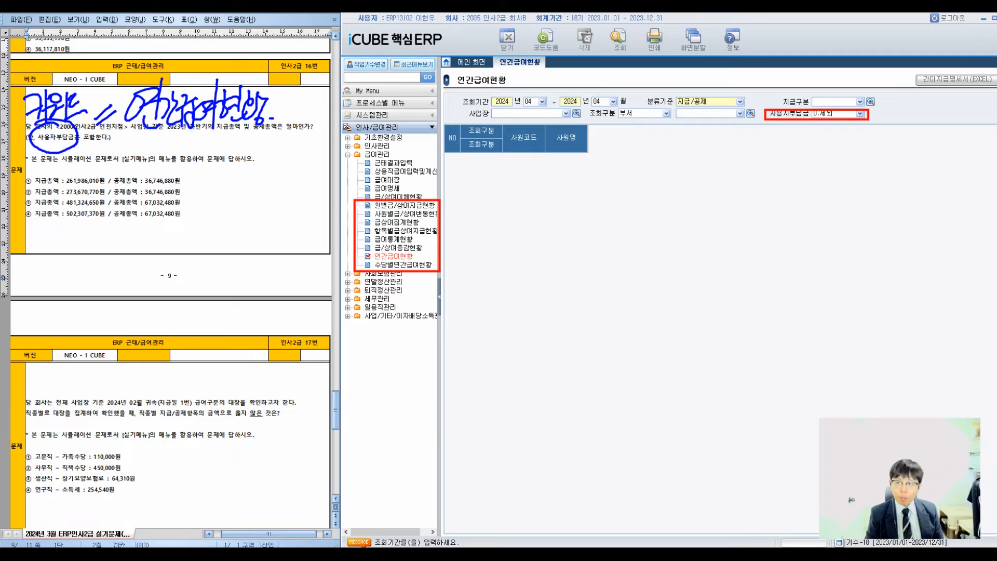
left_click(861, 113)
left_click(835, 130)
key("Return")
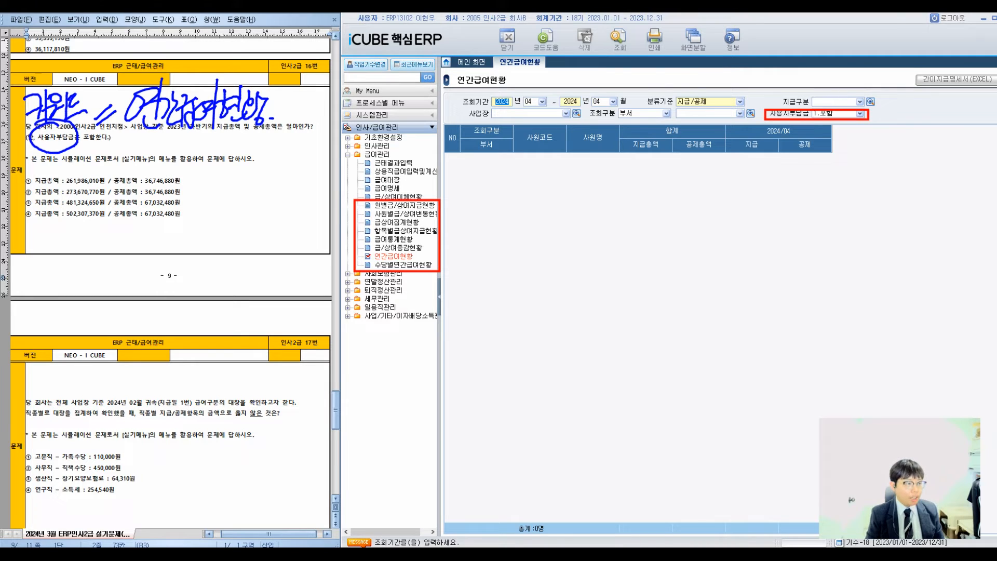
- Set 조회기간 in 연간급여현황 to 2023/07 through 2023/12, with 분류기준 as 지급/공제
type("2023")
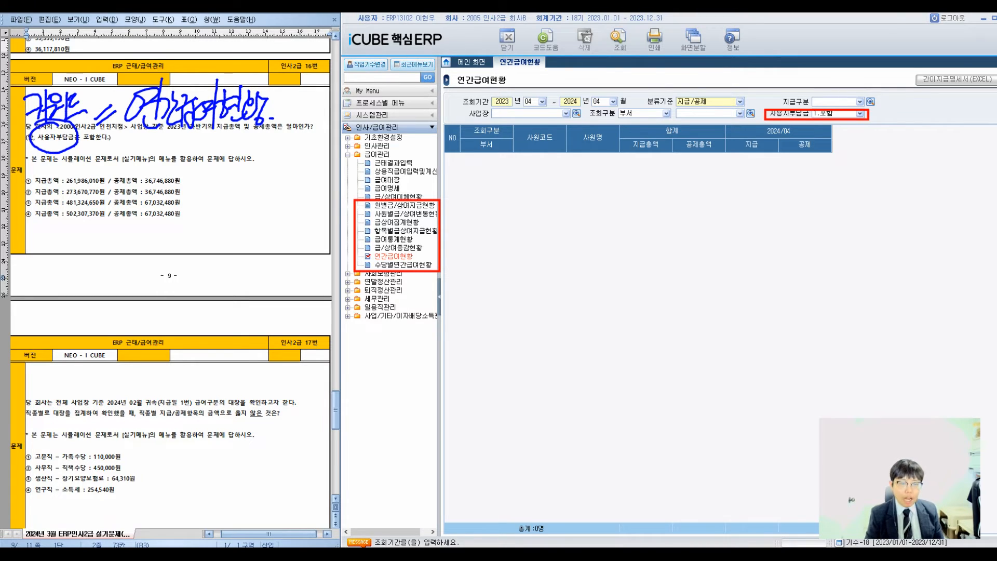
left_click(542, 102)
left_click(538, 159)
type("2023")
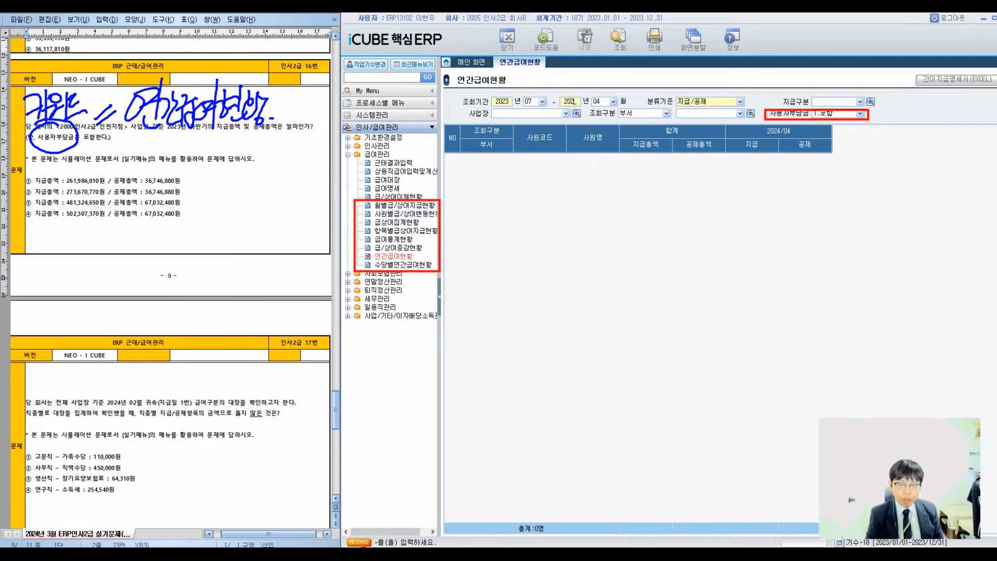
left_click(614, 101)
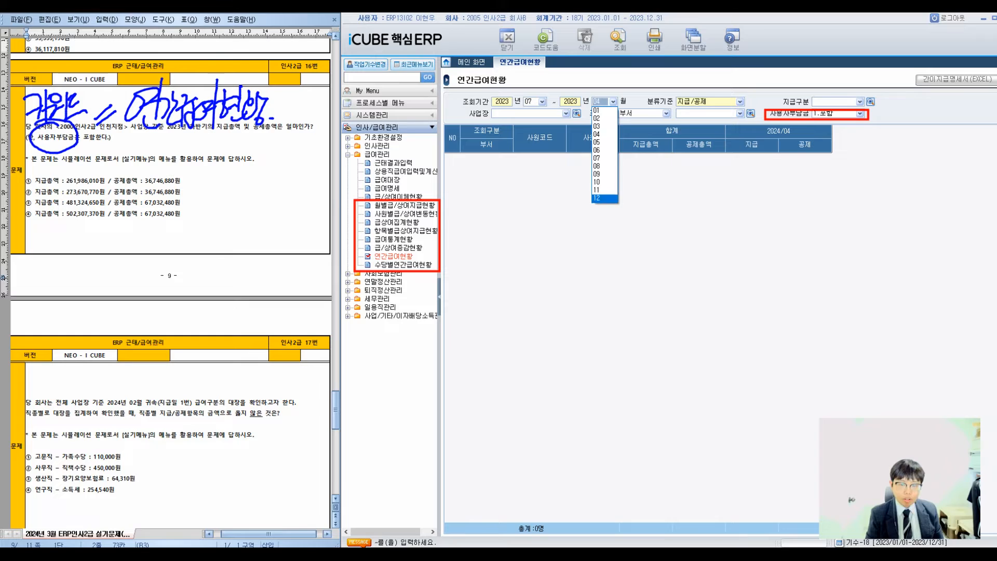
left_click(605, 198)
left_click(741, 102)
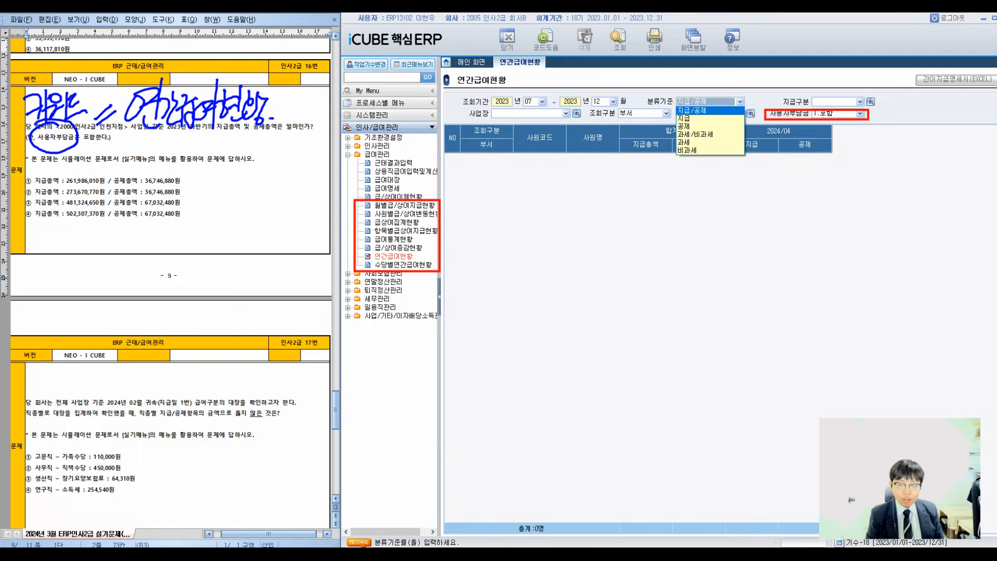
key("Return")
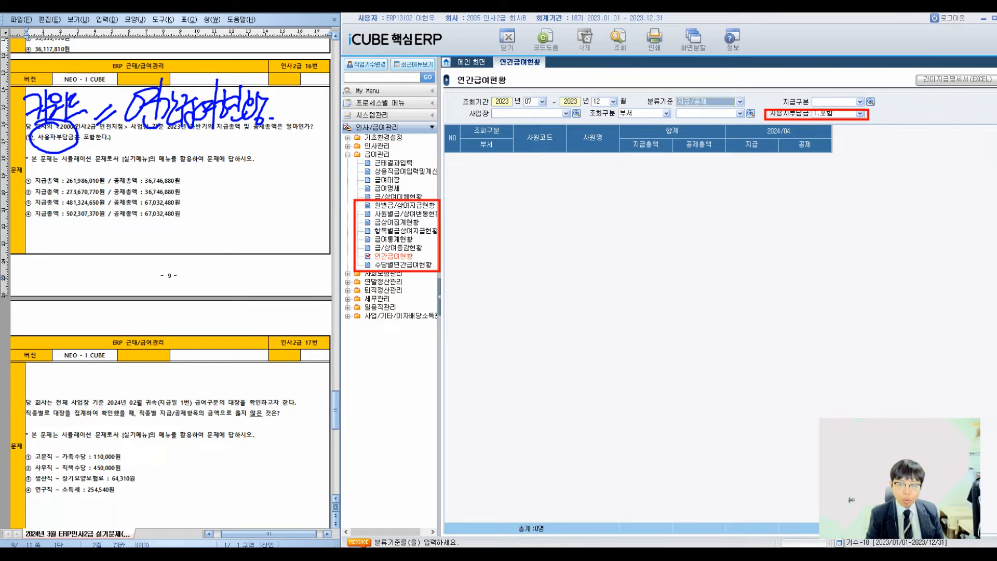
- Limit 사업장 to 2000 인사2급 인천지점, leaving 지급구분 blank, and run the 연간급여현황 query
left_click(871, 102)
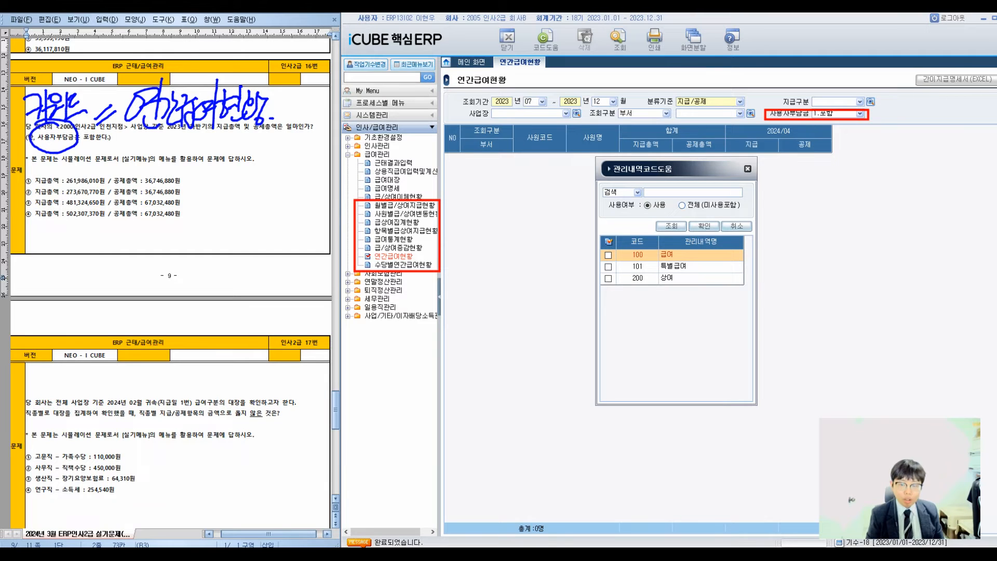
left_click(737, 226)
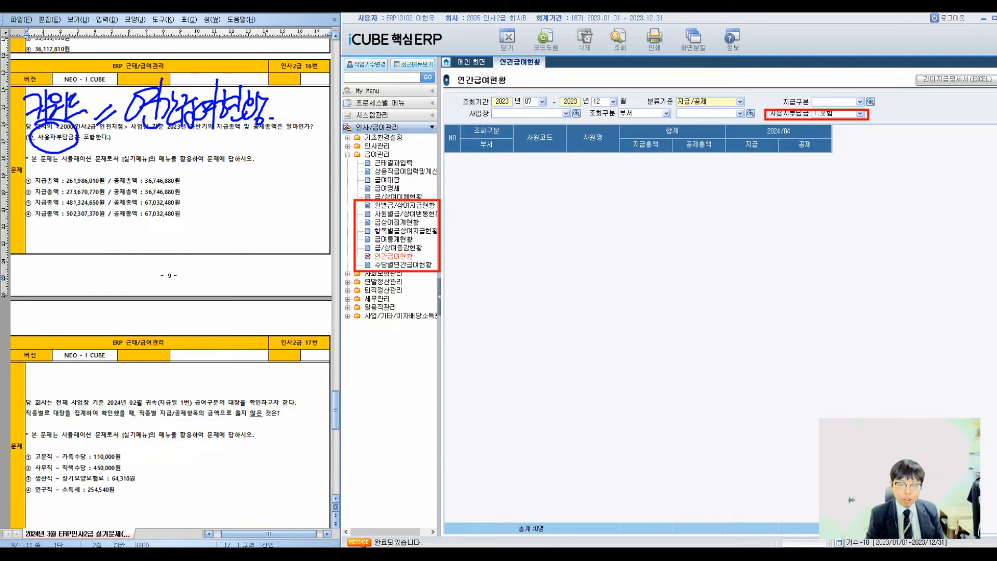
left_click(577, 114)
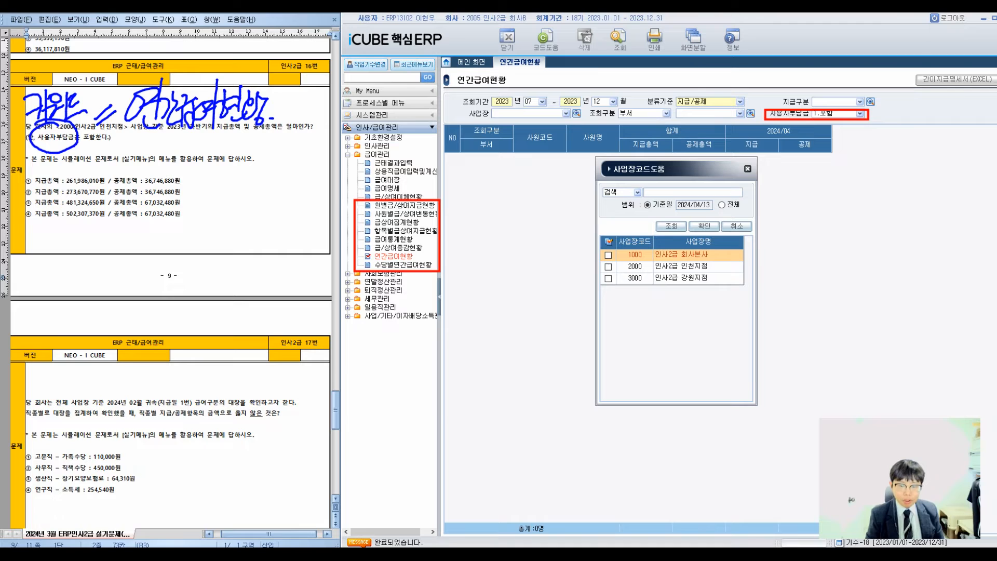
double_click(681, 267)
key("Return")
key("Return")
key("Return")
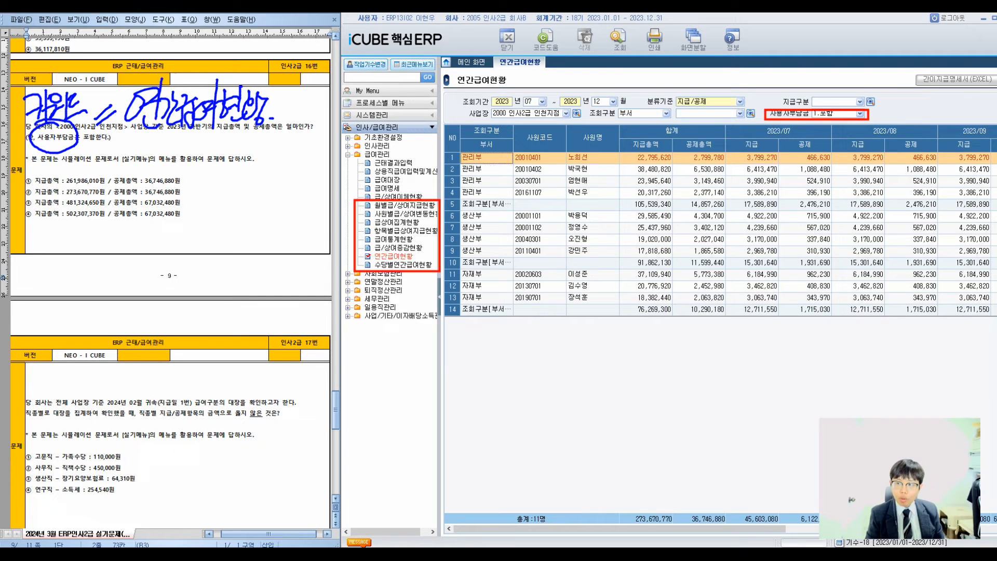
- Examine the overall 지급총액 and 공제총액 totals and compare them with question 16's answer choices
mouse_move(618, 134)
left_mouse_down()
mouse_move(677, 155)
mouse_move(726, 155)
left_mouse_up()
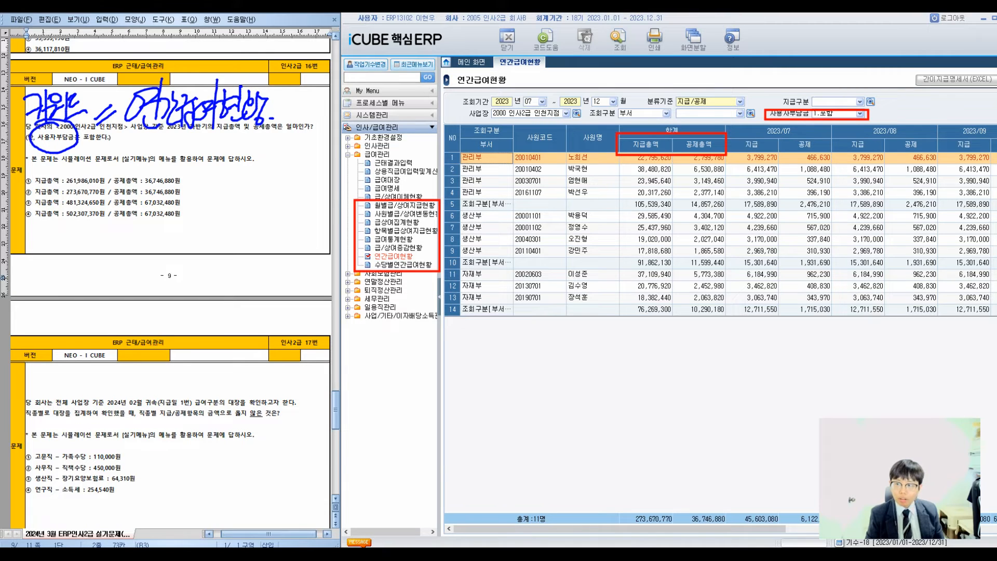
mouse_move(627, 164)
left_mouse_down()
mouse_move(643, 538)
mouse_move(636, 504)
left_mouse_up()
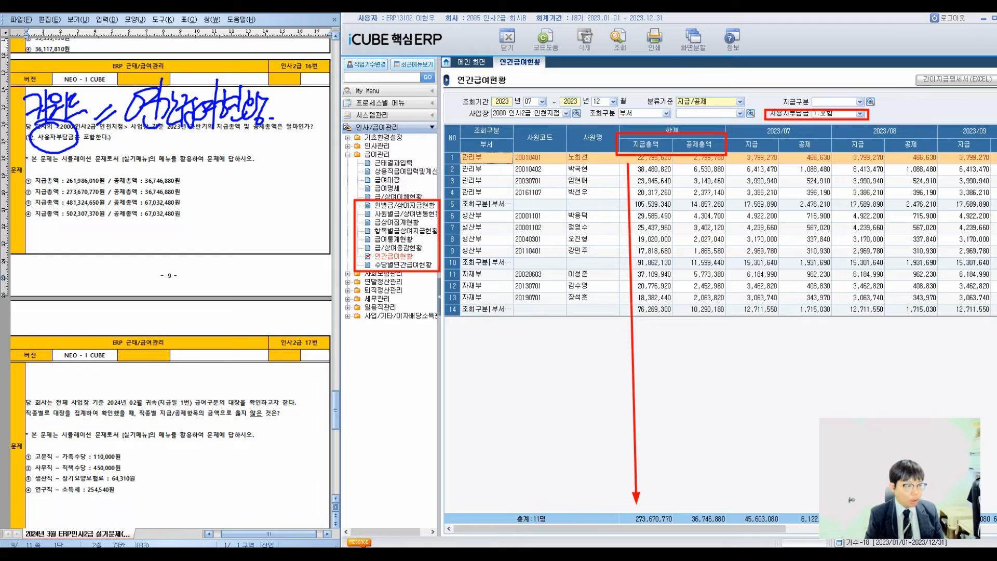
mouse_move(702, 162)
left_mouse_down()
mouse_move(711, 517)
mouse_move(708, 503)
left_mouse_up()
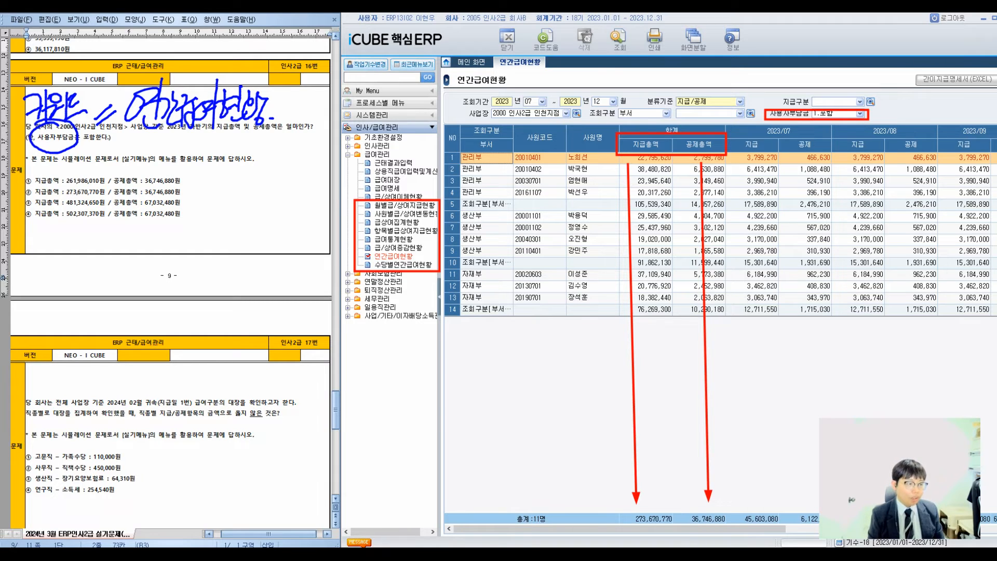
left_click_drag(21, 185, 81, 169)
mouse_move(219, 182)
left_mouse_down()
mouse_move(214, 210)
mouse_move(252, 198)
left_mouse_up()
left_click_drag(235, 175, 192, 195)
left_click_drag(171, 205, 193, 198)
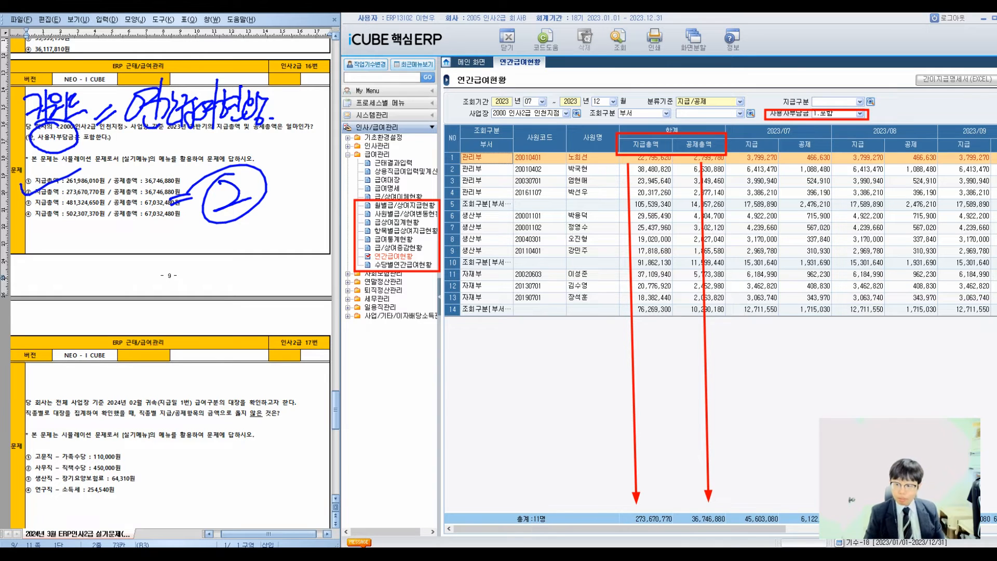
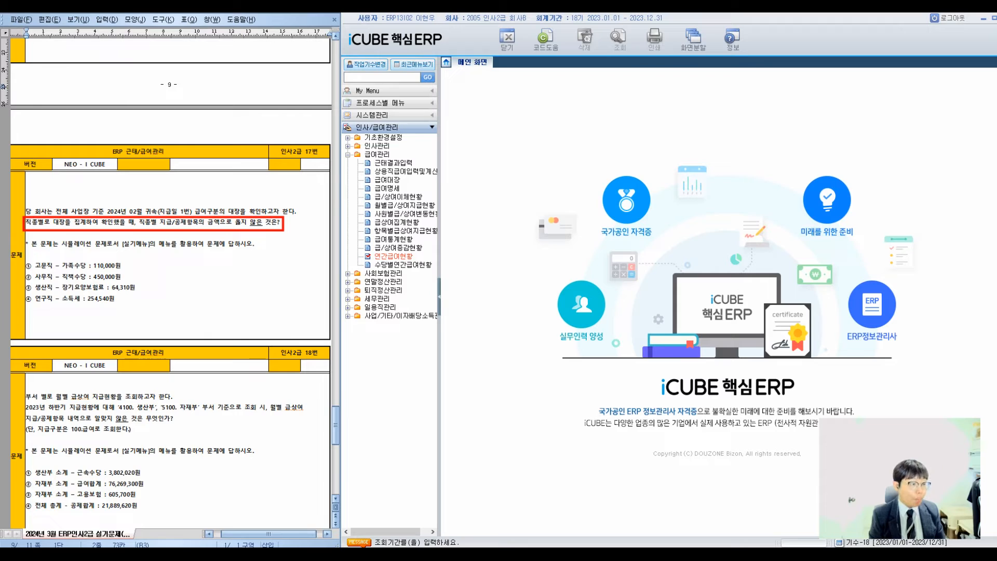
- Read question 17's wording on aggregating pay and deduction items by 직종별 to identify the report it needs
mouse_move(32, 211)
left_mouse_down()
mouse_move(30, 242)
mouse_move(14, 219)
left_mouse_up()
left_click_drag(57, 191, 37, 211)
left_click_drag(67, 161, 72, 171)
left_click_drag(64, 173, 78, 182)
left_click_drag(79, 177, 95, 165)
left_click_drag(90, 168, 98, 190)
left_click_drag(102, 164, 105, 174)
left_click_drag(110, 165, 117, 163)
mouse_move(119, 161)
left_mouse_down()
mouse_move(120, 178)
mouse_move(133, 166)
left_mouse_up()
mouse_move(67, 130)
left_mouse_down()
mouse_move(78, 158)
mouse_move(99, 150)
mouse_move(175, 157)
mouse_move(179, 172)
left_mouse_up()
left_click_drag(177, 146, 185, 175)
left_click_drag(184, 154, 191, 159)
left_click_drag(193, 148, 200, 167)
mouse_move(197, 162)
left_mouse_down()
mouse_move(198, 182)
mouse_move(213, 168)
left_mouse_up()
mouse_move(210, 160)
left_mouse_down()
mouse_move(222, 155)
mouse_move(221, 166)
left_mouse_up()
left_click_drag(212, 165, 226, 176)
mouse_move(224, 156)
left_mouse_down()
mouse_move(236, 155)
mouse_move(226, 172)
left_mouse_up()
mouse_move(232, 158)
left_mouse_down()
mouse_move(237, 171)
mouse_move(245, 166)
left_mouse_up()
mouse_move(244, 146)
left_mouse_down()
mouse_move(252, 173)
mouse_move(258, 164)
left_mouse_up()
mouse_move(257, 151)
left_mouse_down()
mouse_move(267, 180)
mouse_move(235, 196)
mouse_move(235, 211)
left_mouse_up()
mouse_move(237, 180)
left_mouse_down()
mouse_move(250, 190)
mouse_move(242, 203)
left_mouse_up()
left_click_drag(247, 188, 253, 199)
left_click_drag(252, 186, 265, 201)
left_click_drag(268, 178, 272, 192)
left_click_drag(275, 185, 279, 206)
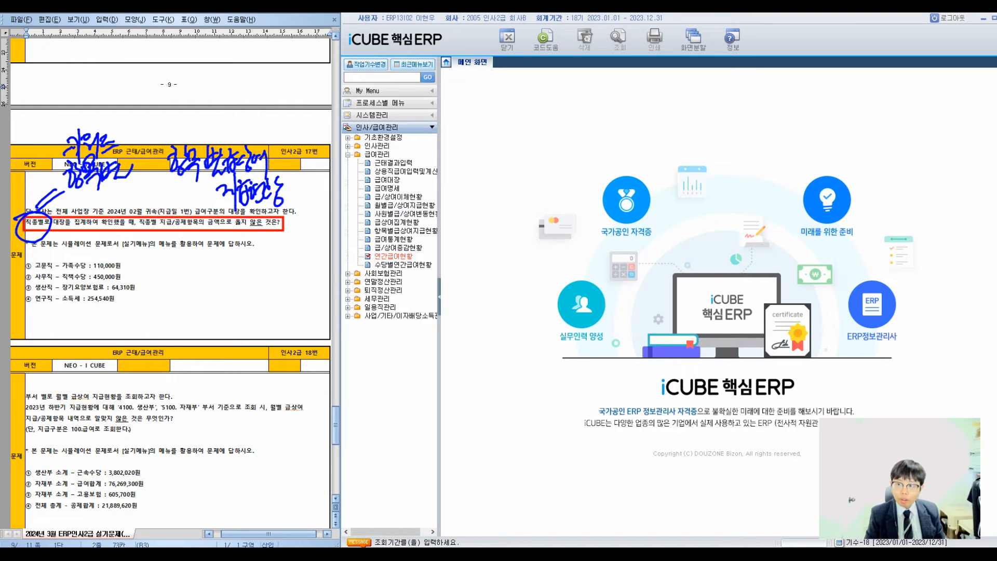
- Open 항목별급상여지급현황 and set 귀속연월 to 2024/02 through 2024/02
left_click_drag(347, 225, 441, 236)
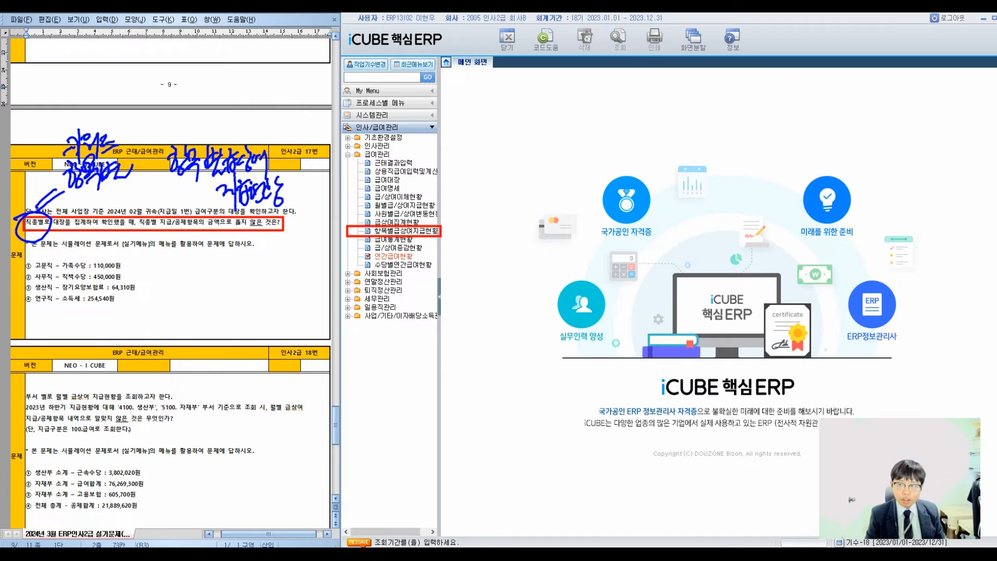
left_click(406, 231)
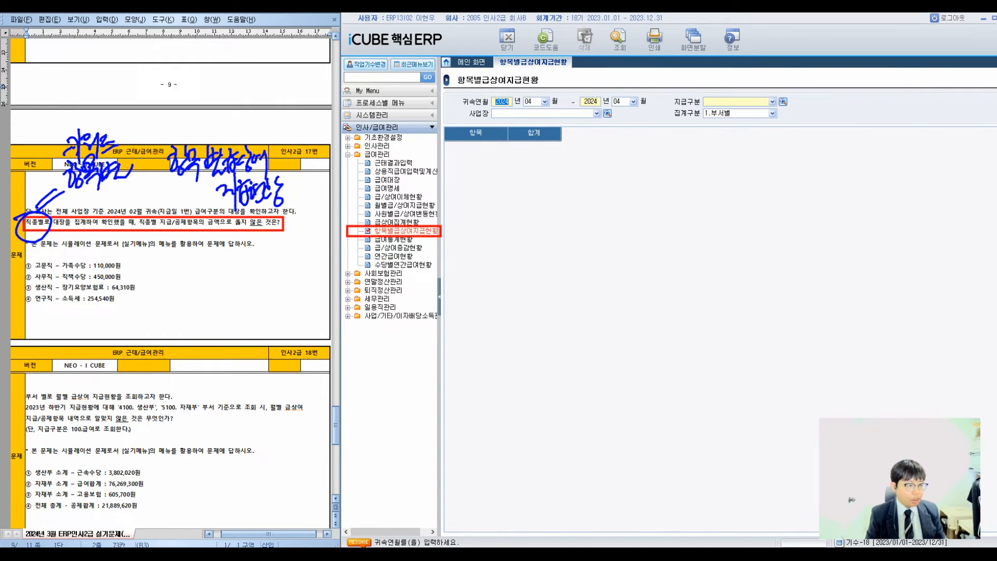
left_click(545, 102)
left_click(530, 117)
left_click(633, 102)
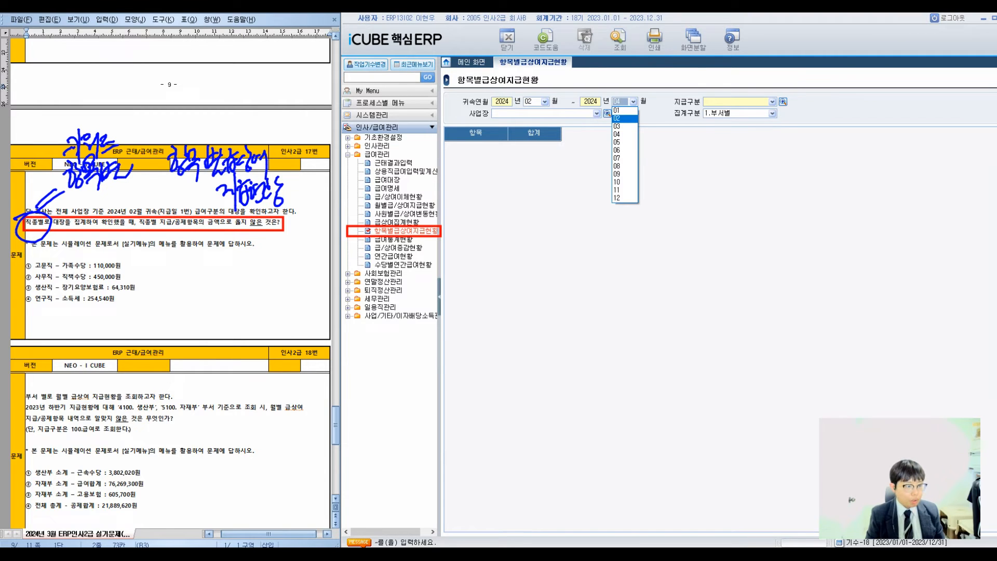
left_click(619, 119)
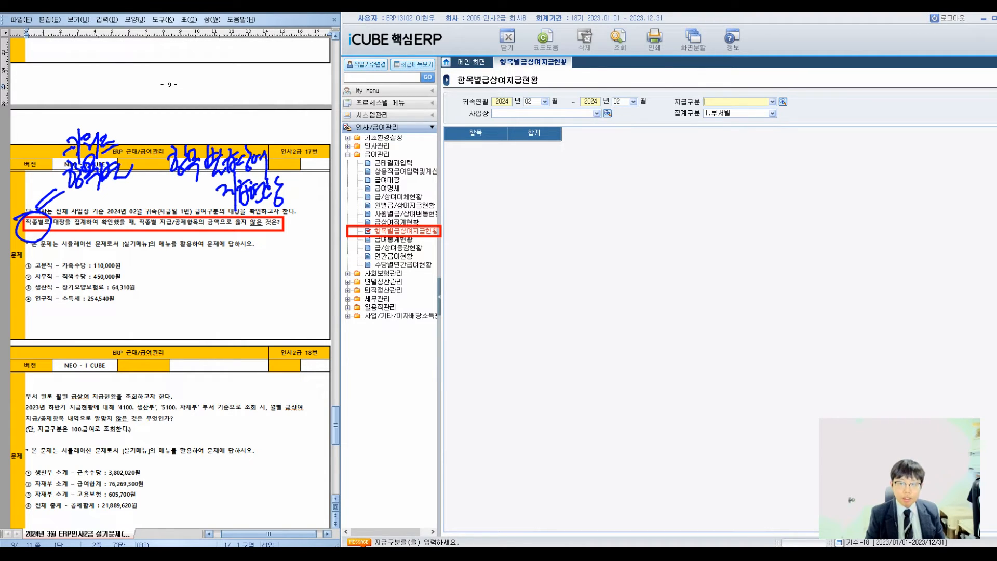
- Set 지급구분 to 100 급여 and 집계구분 to 2.직종별, leave 사업장 blank, and run the query
key("F2")
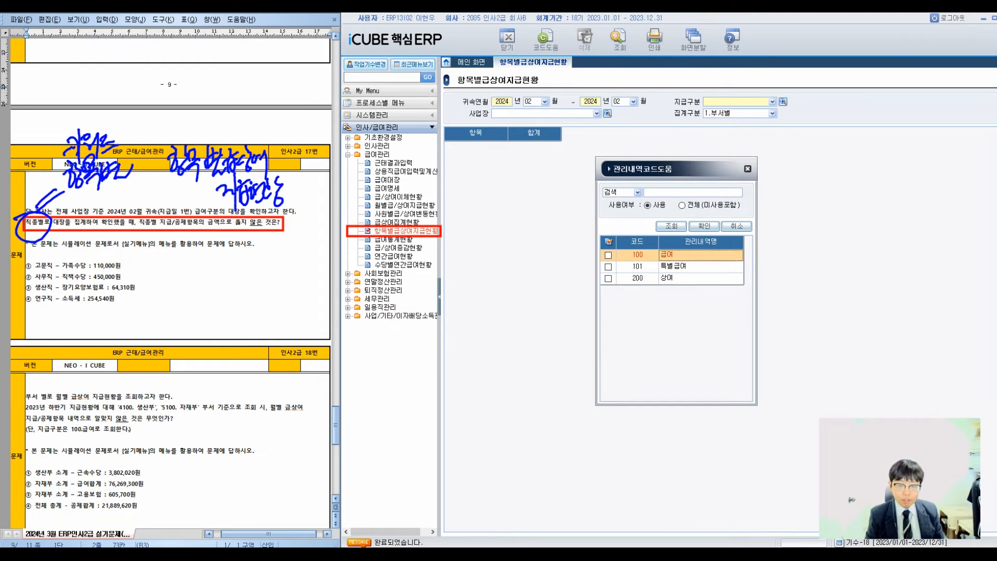
key("Return")
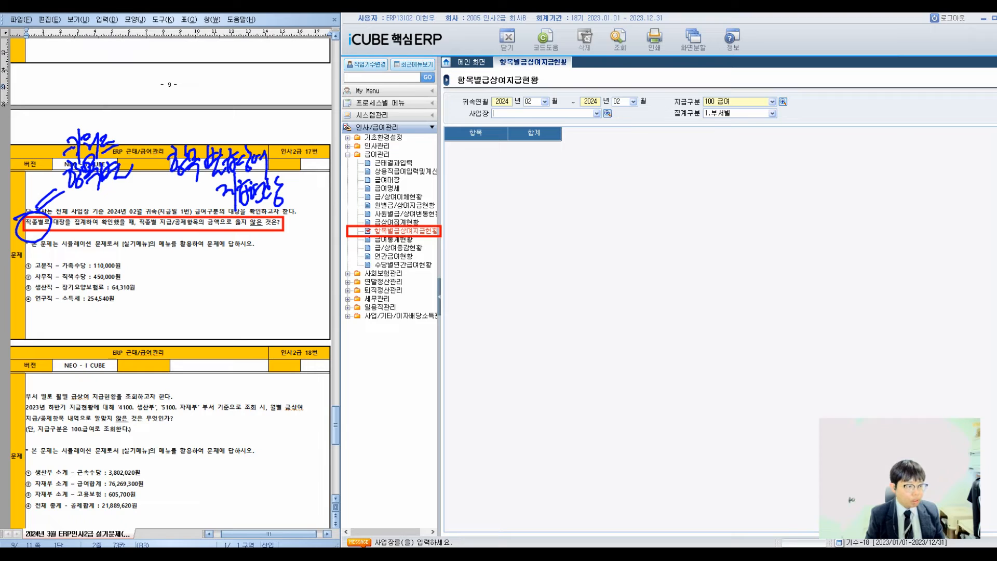
key("Return")
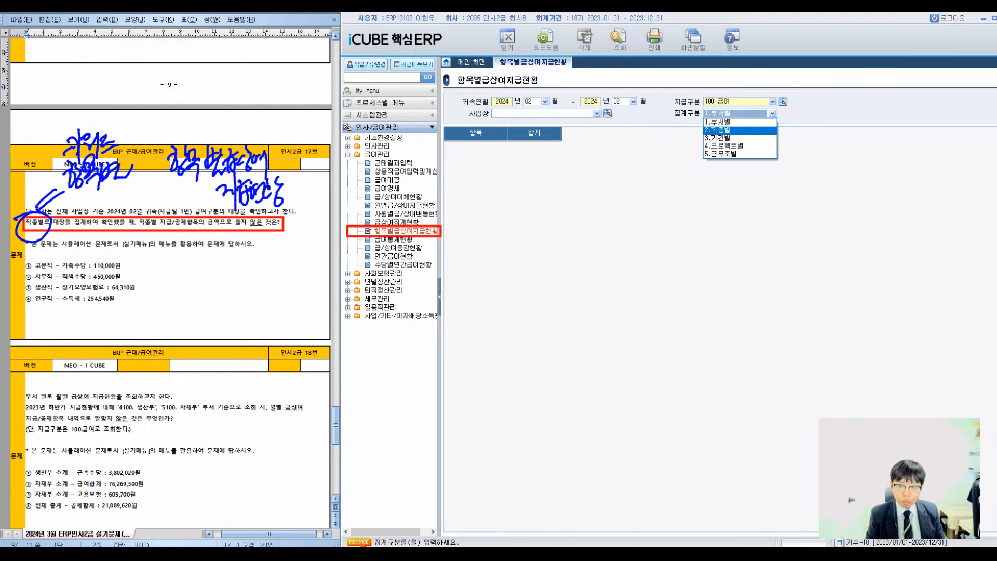
key("Return")
mouse_move(669, 107)
left_mouse_down()
mouse_move(699, 121)
mouse_move(780, 122)
left_mouse_up()
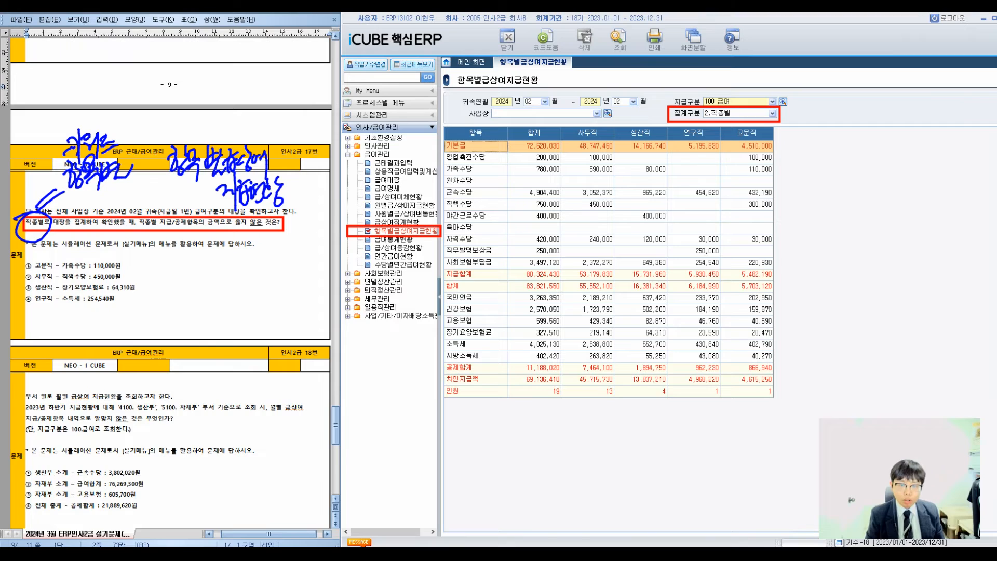
- Compare 고문직 가족수당, 사무직 직책수당, 생산직 장기요양보험료 and 연구직 소득세 with question 17's answer choices
left_click(747, 169)
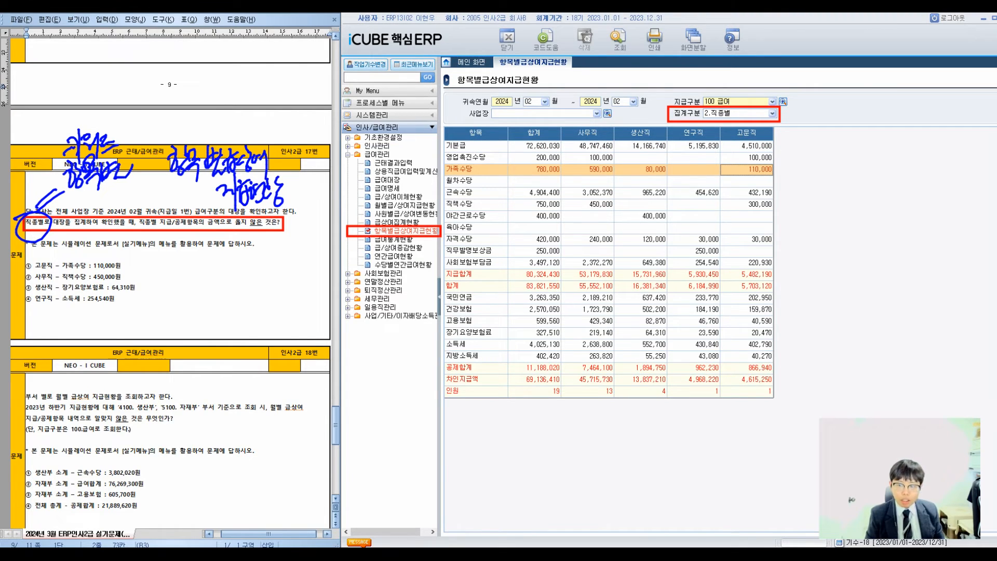
left_click_drag(720, 162, 774, 175)
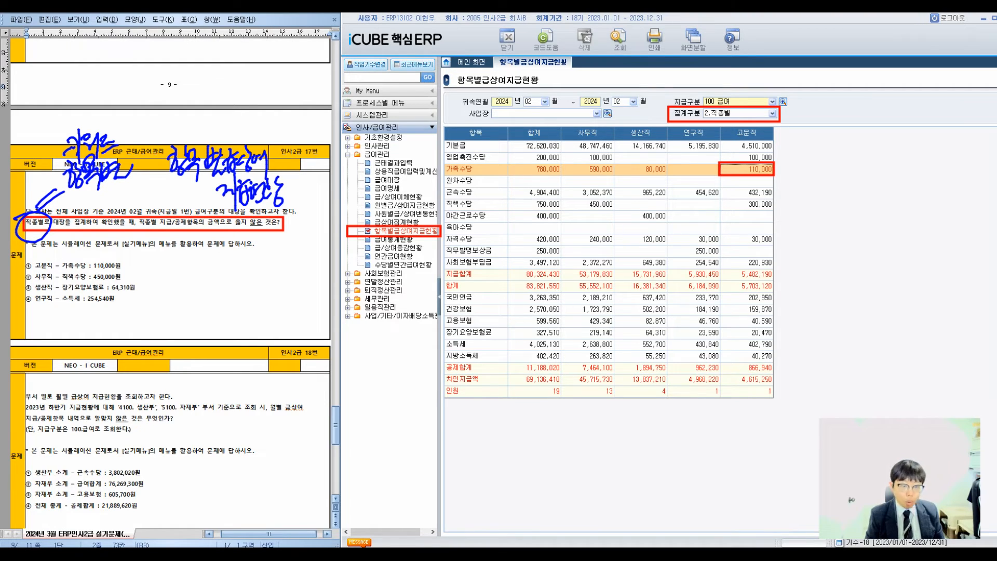
left_click_drag(561, 199, 614, 210)
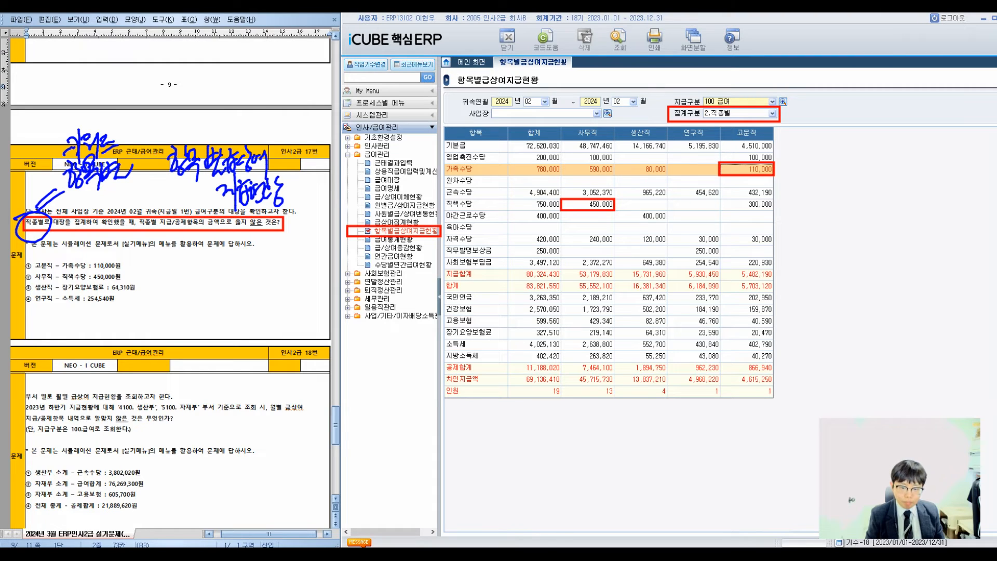
left_click_drag(615, 326, 669, 338)
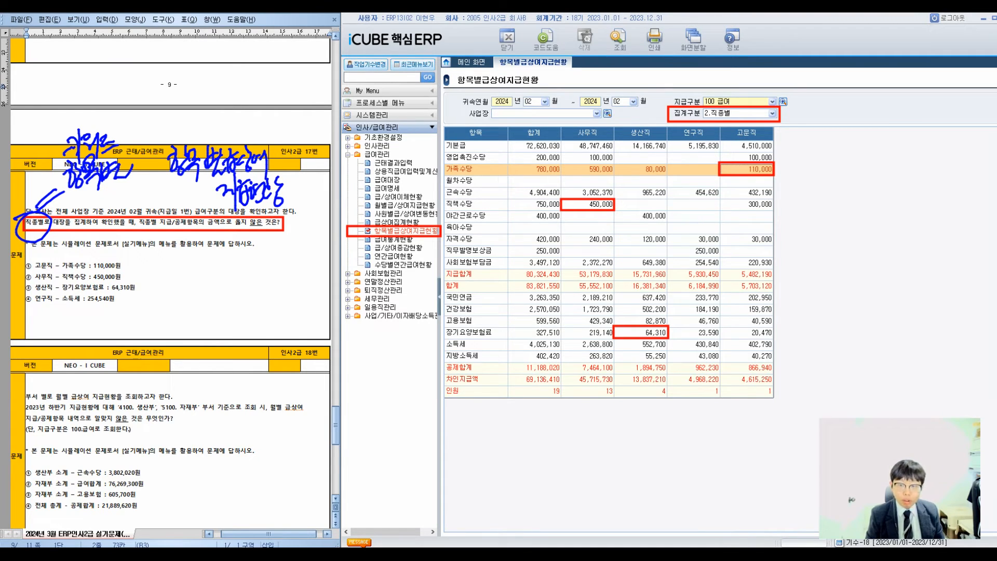
left_click_drag(666, 338, 722, 352)
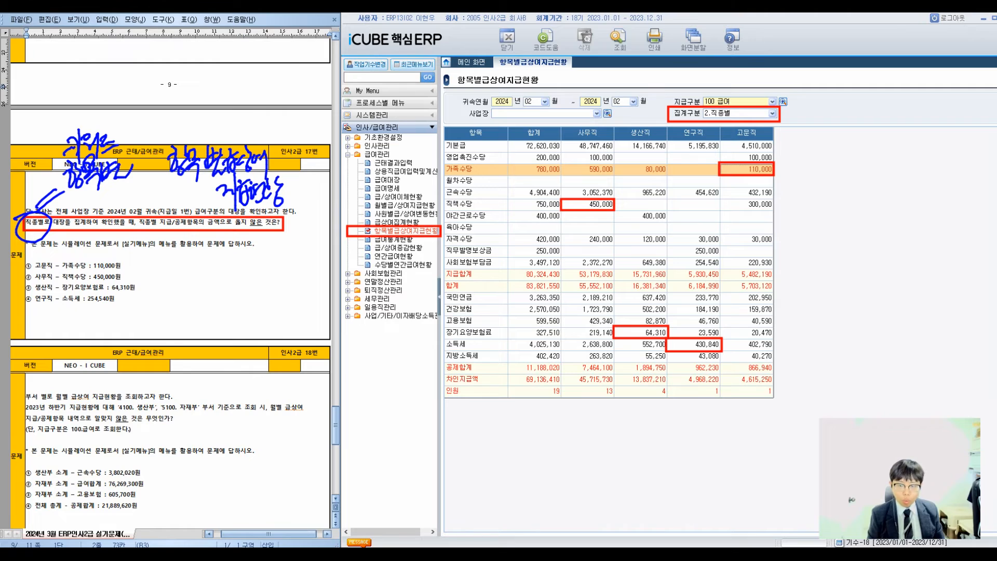
left_click_drag(715, 325, 758, 308)
mouse_move(260, 253)
left_mouse_down()
mouse_move(272, 269)
mouse_move(259, 284)
left_mouse_up()
mouse_move(238, 245)
left_mouse_down()
mouse_move(230, 256)
mouse_move(259, 291)
left_mouse_up()
left_click_drag(192, 270, 217, 270)
left_click_drag(199, 281, 220, 274)
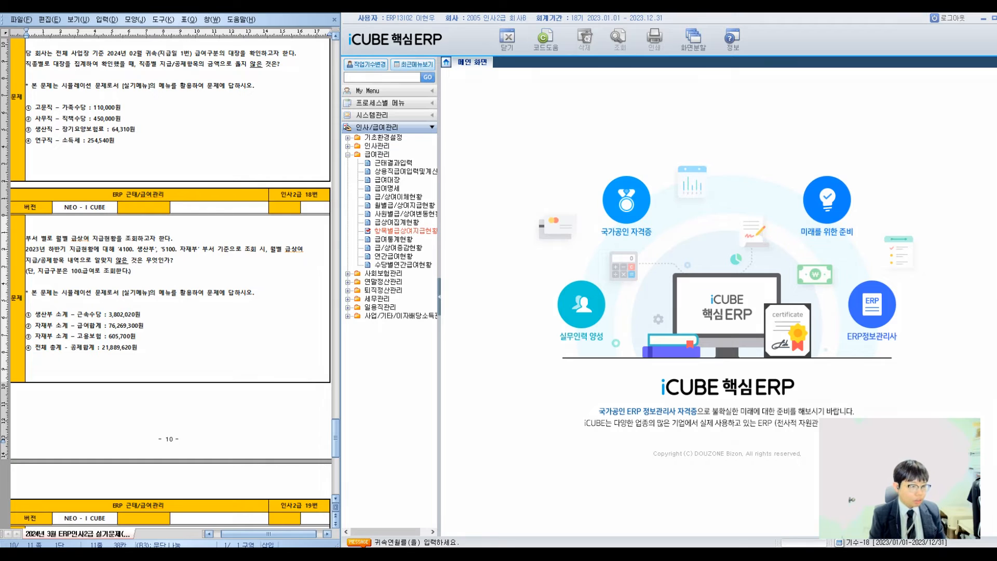
- Read question 18's wording on 급상여 지급현황 and weigh which payroll report matches it
left_click_drag(82, 224, 112, 206)
mouse_move(74, 243)
left_mouse_down()
mouse_move(118, 241)
mouse_move(163, 188)
left_mouse_up()
mouse_move(162, 179)
left_mouse_down()
mouse_move(174, 193)
mouse_move(176, 181)
left_mouse_up()
left_click_drag(184, 162, 186, 191)
left_click_drag(191, 169, 192, 167)
mouse_move(187, 181)
left_mouse_down()
mouse_move(199, 178)
mouse_move(202, 193)
left_mouse_up()
left_click_drag(204, 174, 229, 178)
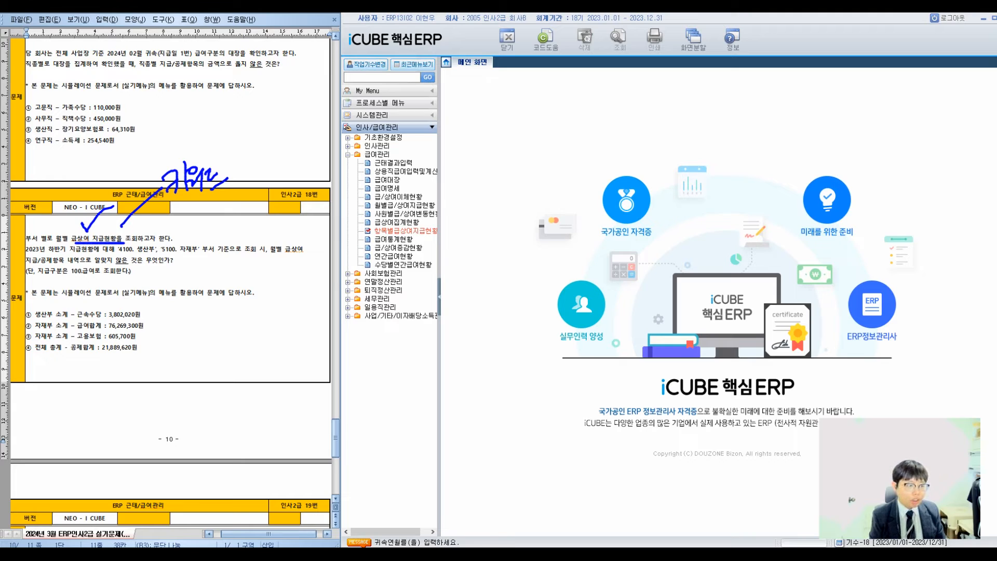
left_click_drag(179, 213, 192, 207)
left_click_drag(183, 223, 194, 218)
mouse_move(199, 210)
left_mouse_down()
mouse_move(210, 207)
mouse_move(211, 217)
left_mouse_up()
left_click_drag(196, 222, 219, 215)
mouse_move(202, 221)
left_mouse_down()
mouse_move(214, 235)
mouse_move(244, 223)
left_mouse_up()
mouse_move(243, 203)
left_mouse_down()
mouse_move(245, 238)
mouse_move(248, 226)
left_mouse_up()
mouse_move(263, 202)
left_mouse_down()
mouse_move(263, 239)
mouse_move(272, 224)
mouse_move(274, 237)
left_mouse_up()
mouse_move(281, 205)
left_mouse_down()
mouse_move(293, 228)
mouse_move(306, 208)
mouse_move(316, 228)
left_mouse_up()
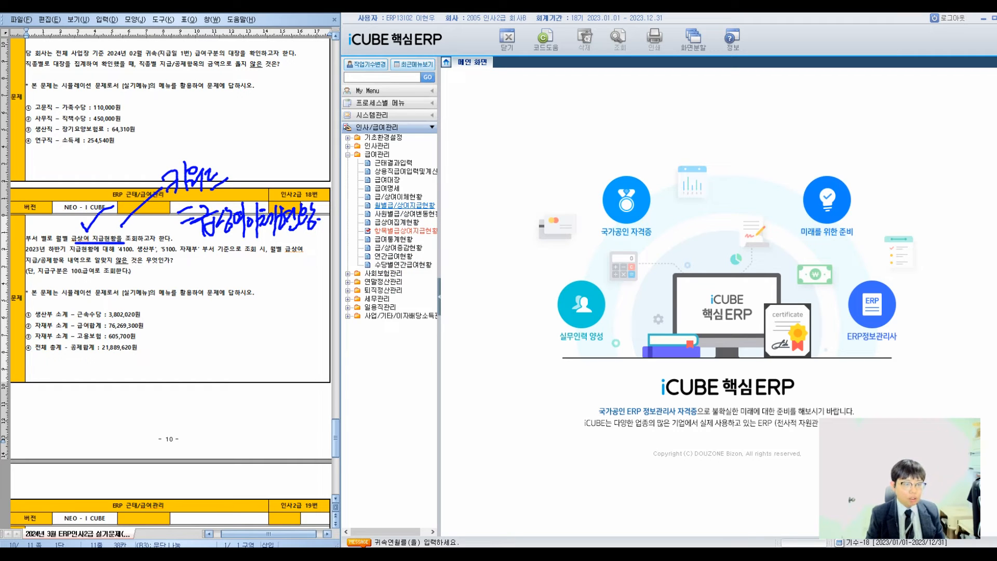
- Open 급/상여이체현황 and check its 귀속연월 condition against question 18's second-half 2023 monthly period
left_click(399, 197)
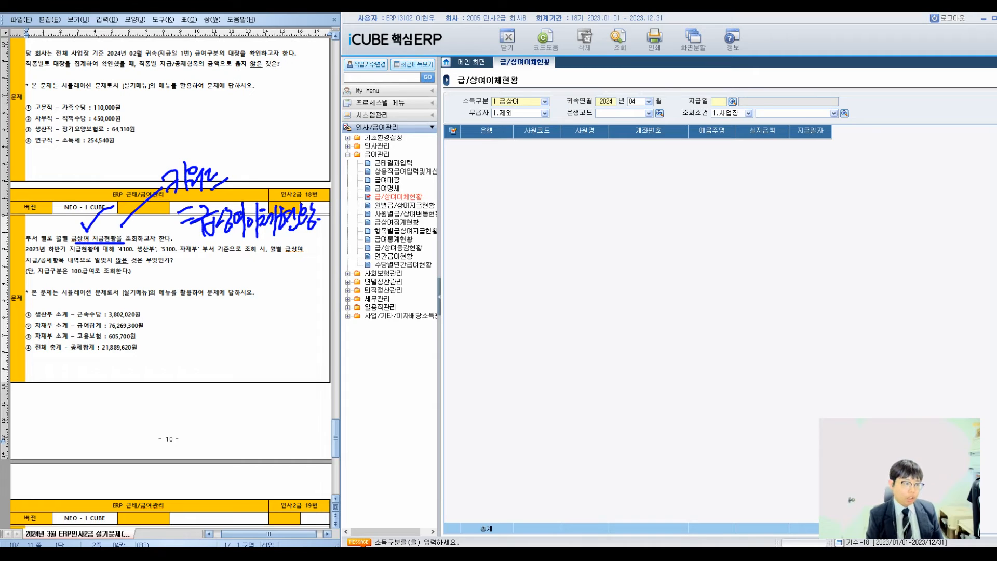
mouse_move(41, 238)
left_mouse_down()
mouse_move(48, 247)
mouse_move(58, 234)
left_mouse_up()
left_click_drag(49, 260, 68, 255)
mouse_move(50, 157)
left_mouse_down()
mouse_move(53, 169)
mouse_move(89, 179)
left_mouse_up()
left_click_drag(77, 142, 91, 150)
left_click_drag(85, 113, 81, 140)
left_click_drag(95, 125, 107, 150)
left_click_drag(112, 122, 120, 142)
left_click_drag(118, 139, 137, 133)
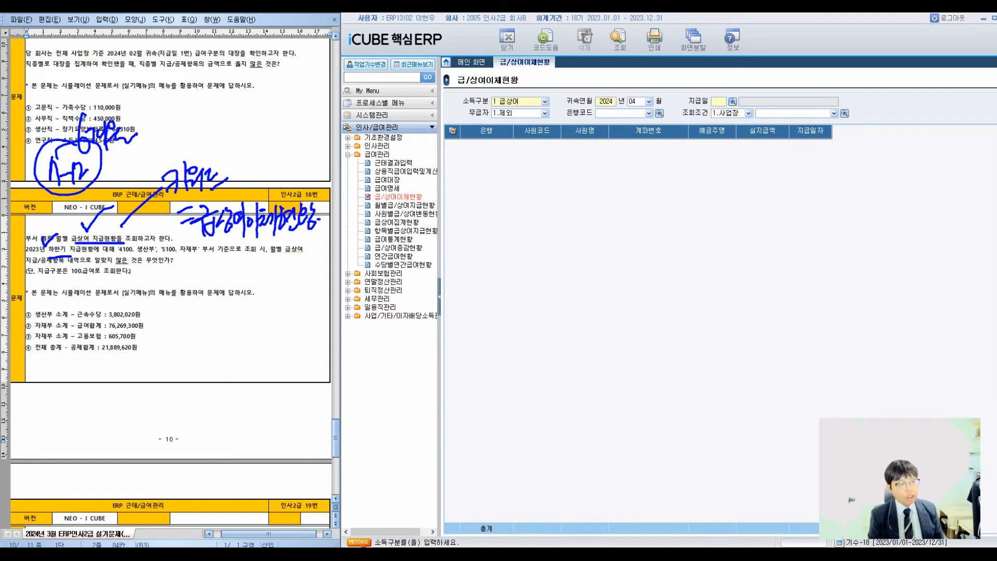
left_click_drag(323, 207, 343, 199)
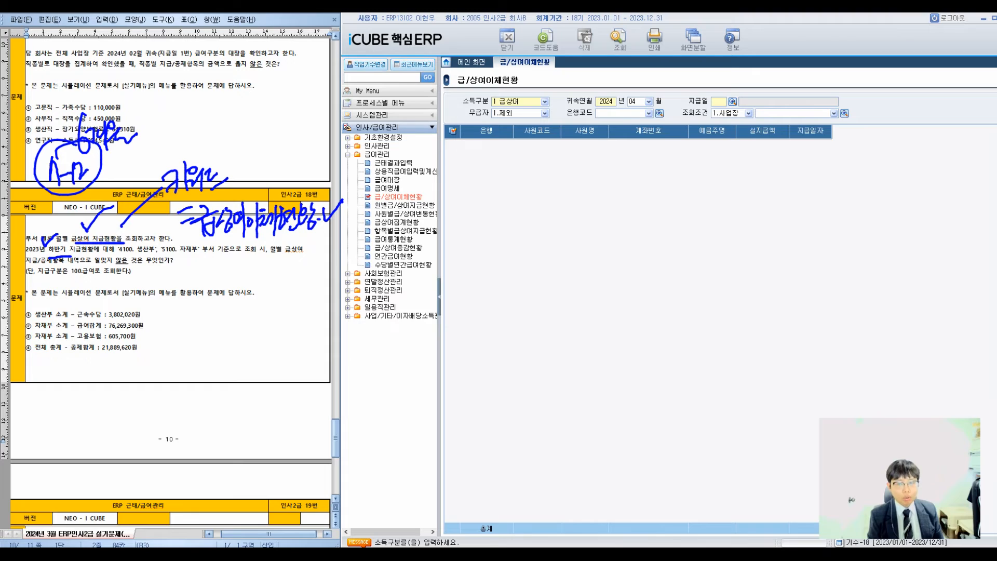
mouse_move(580, 104)
left_mouse_down()
mouse_move(552, 94)
mouse_move(585, 111)
left_mouse_up()
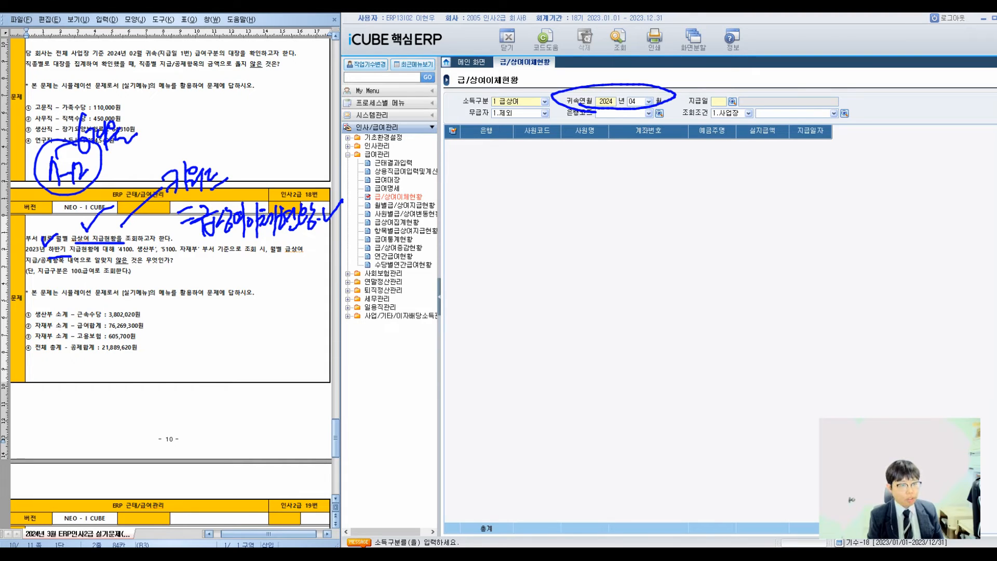
- Note 월별급상여지급현황 beside question 18 as the report matching its monthly 급상여 지급현황 wording
left_click_drag(253, 250, 249, 281)
left_click_drag(258, 259, 258, 280)
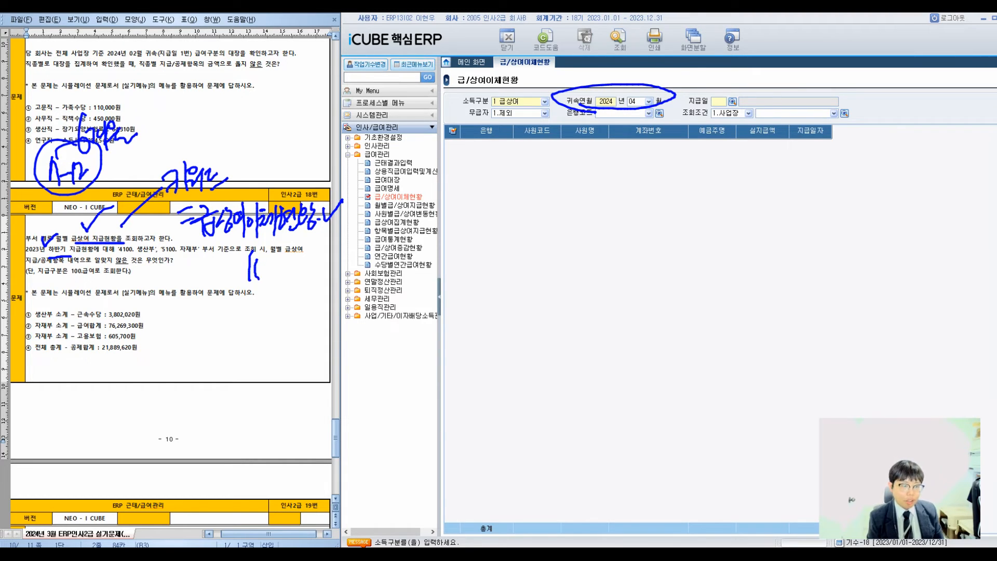
mouse_move(196, 300)
left_mouse_down()
mouse_move(211, 333)
mouse_move(222, 311)
mouse_move(236, 330)
mouse_move(240, 309)
mouse_move(257, 338)
mouse_move(270, 311)
mouse_move(295, 315)
mouse_move(301, 335)
left_mouse_up()
left_click(222, 361)
mouse_move(222, 361)
left_mouse_down()
mouse_move(240, 398)
mouse_move(256, 375)
mouse_move(295, 358)
mouse_move(314, 368)
left_mouse_up()
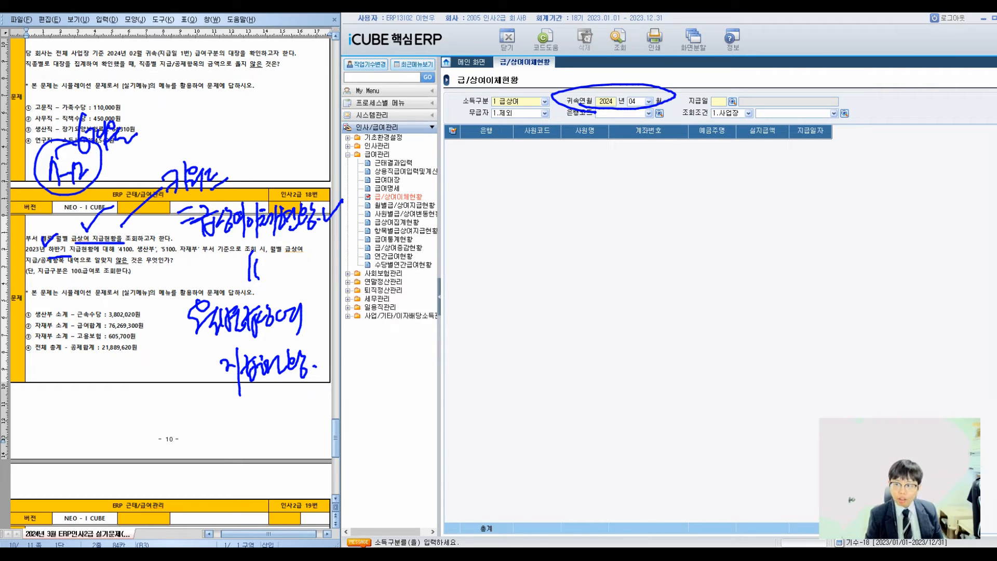
key("ctrl+z")
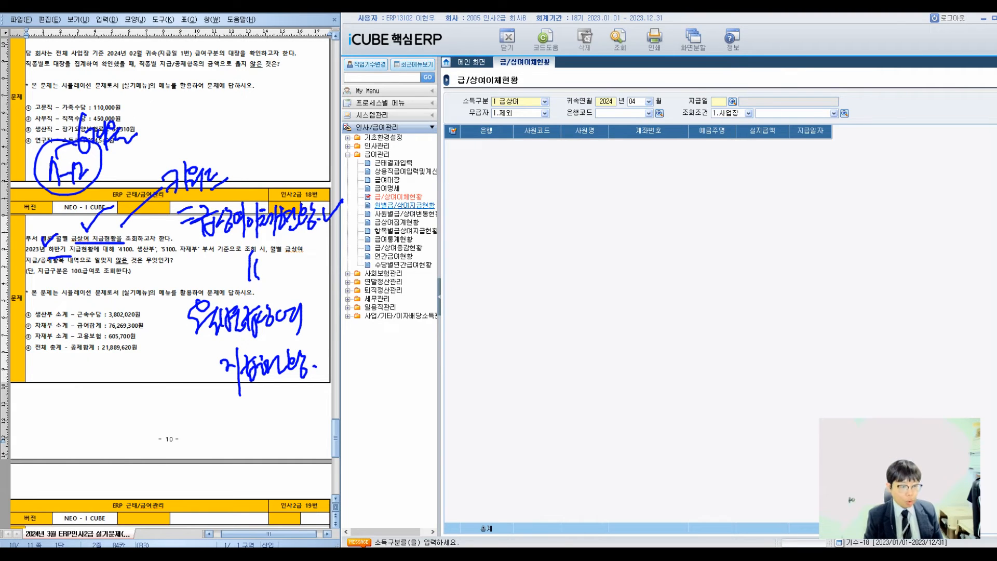
- Open 월별급/상여지급현황 and set 조회기간 to 2023/07 through 2023/12 with 지급구분 100 급여
left_click(404, 205)
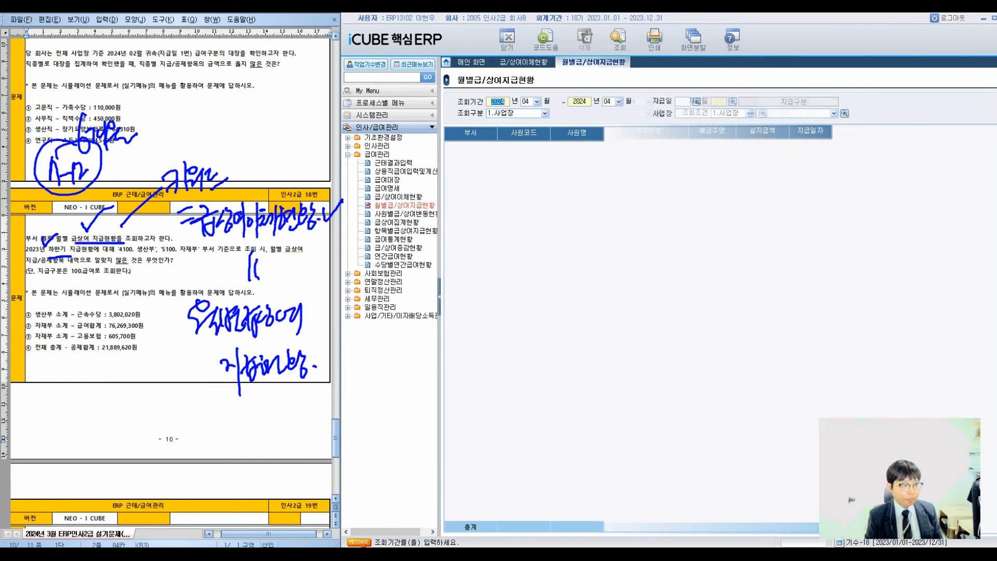
type("2023")
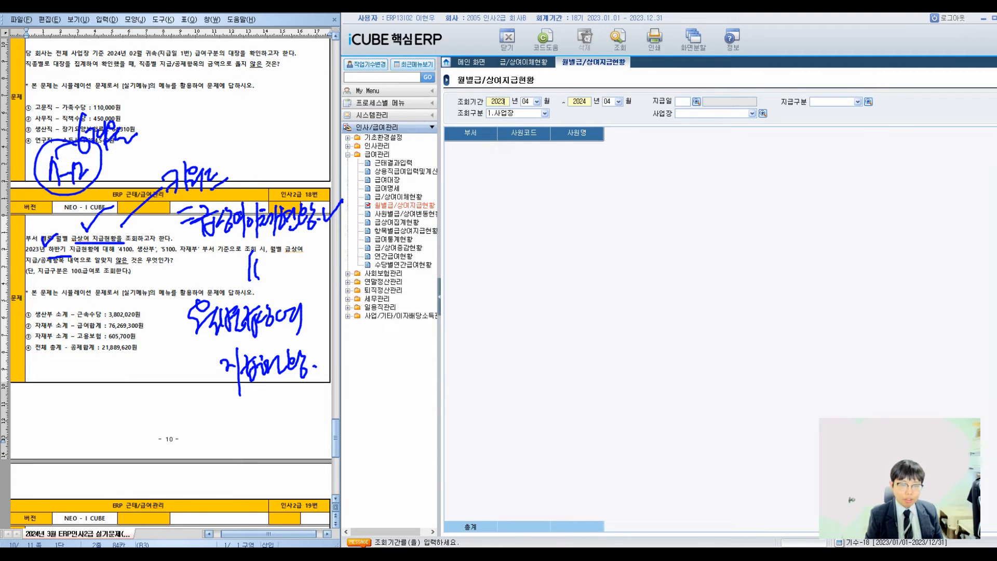
key("alt+Down")
key("Down")
key("Down")
key("Down")
key("Return")
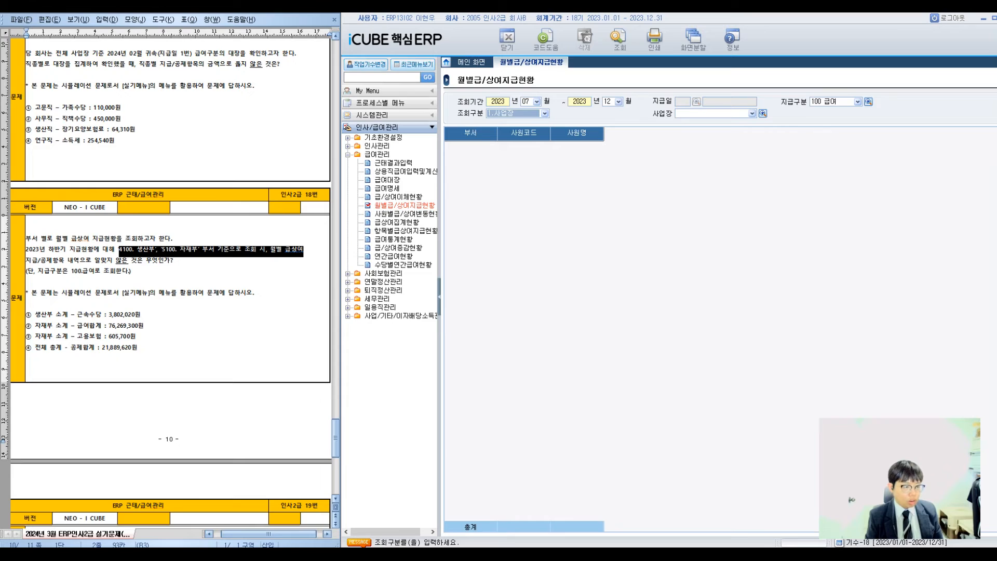
- Set 조회구분 to 2.부서, choose departments 4100 생산부 and 5100 자재부, and run the query
key("alt+Down")
key("Down")
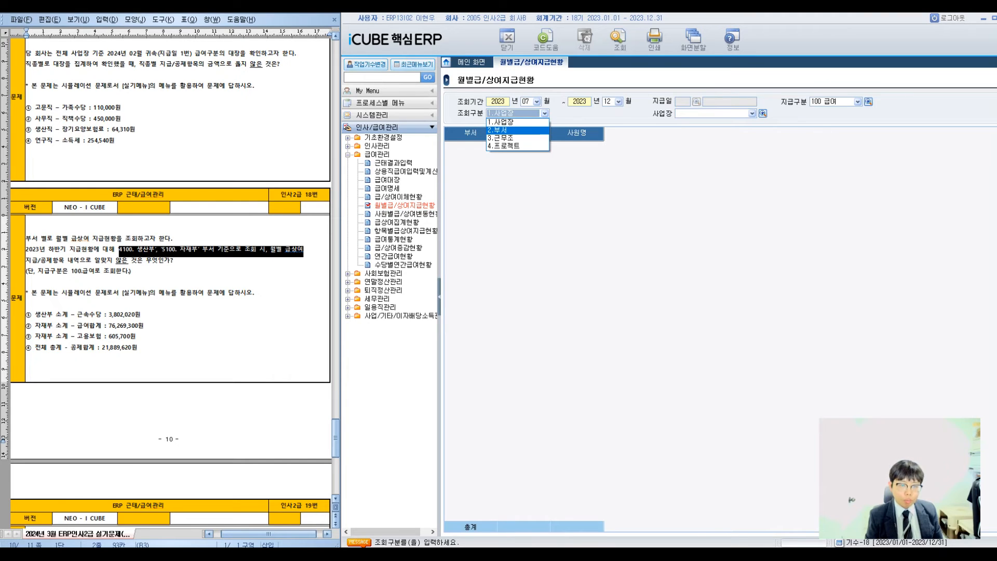
key("Return")
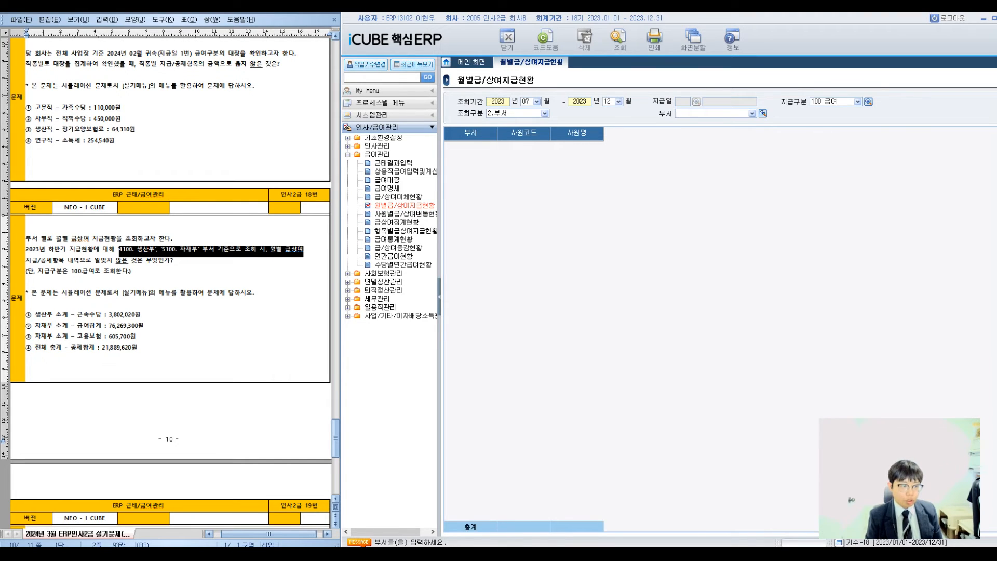
key("F2")
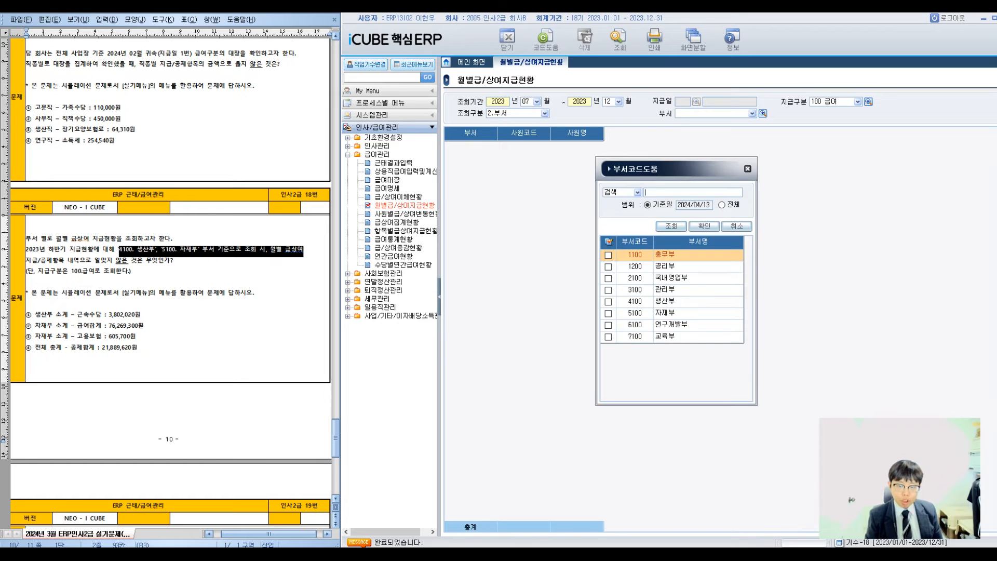
left_click(609, 302)
left_click(609, 313)
left_click(704, 227)
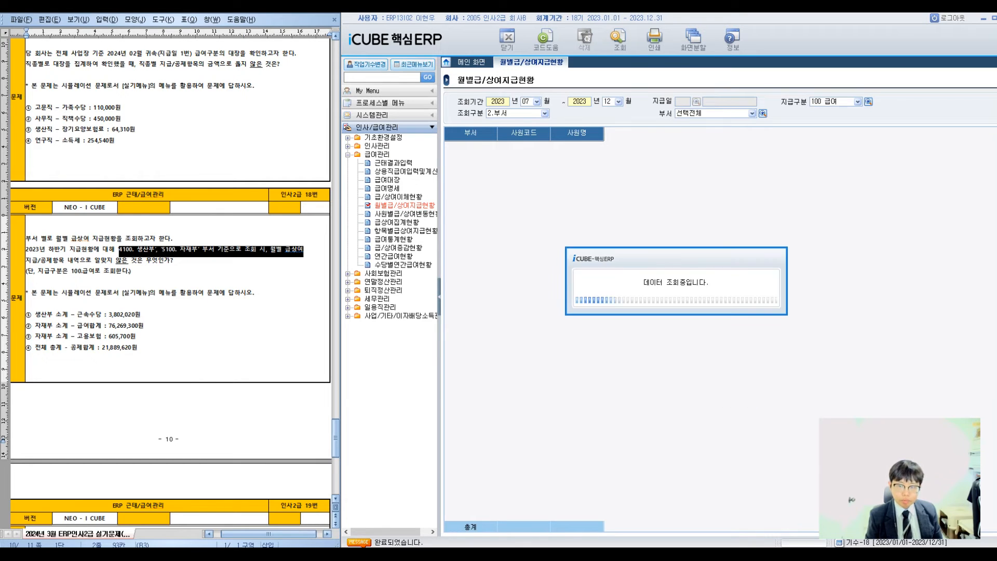
key("F12")
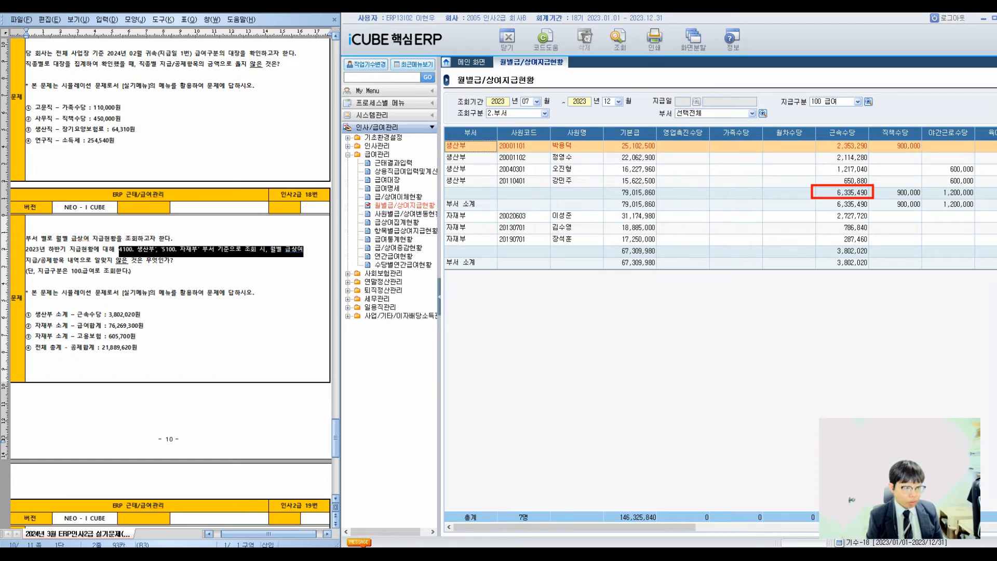
- Compare the 근속수당 subtotal of 생산부 with choice 1 of question 18
left_click_drag(143, 307, 106, 327)
mouse_move(107, 281)
left_mouse_down()
mouse_move(103, 310)
mouse_move(111, 306)
left_mouse_up()
left_click_drag(121, 291, 120, 310)
mouse_move(128, 296)
left_mouse_down()
mouse_move(125, 307)
mouse_move(156, 309)
mouse_move(164, 297)
left_mouse_up()
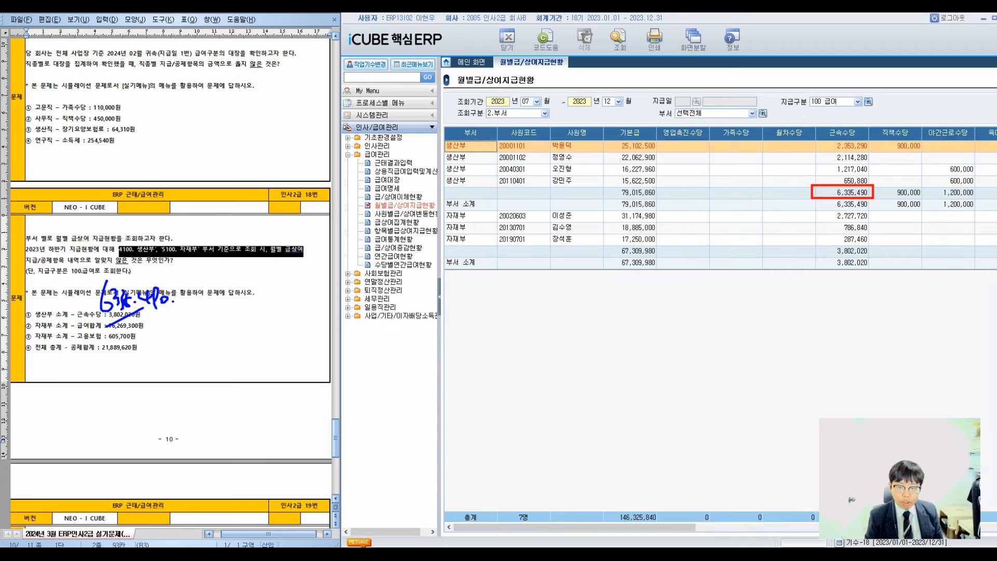
key("Escape")
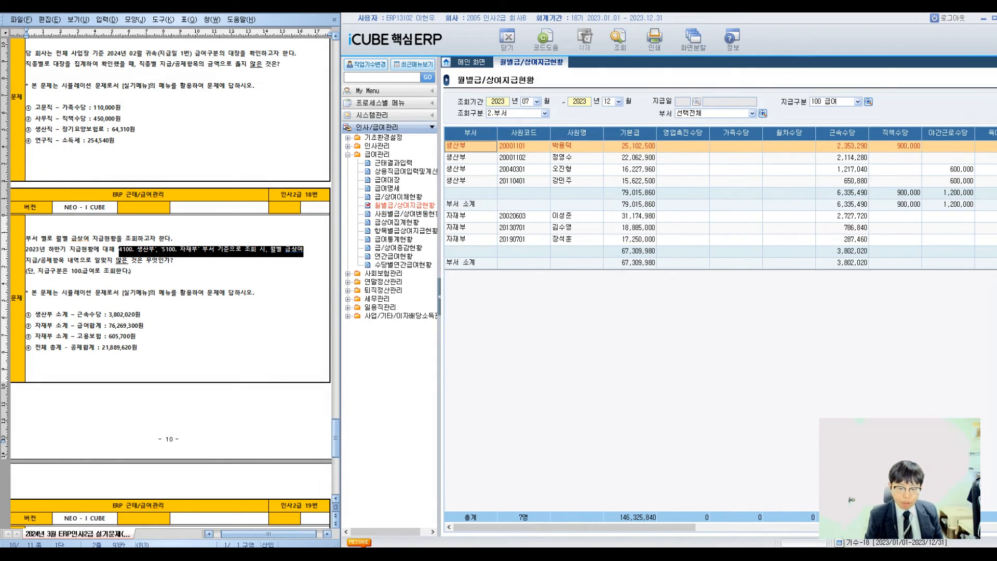
- Check the 급여합계 and 고용보험 subtotals of 자재부 against choices 2 and 3 of question 18
left_click_drag(575, 528, 801, 527)
left_click(737, 251)
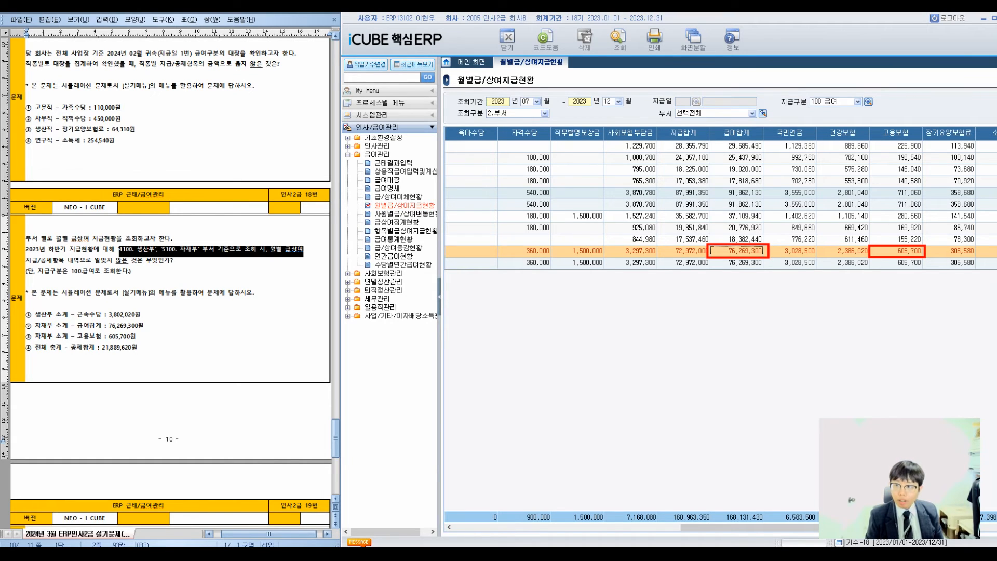
key("Escape")
- Add the 자재부 and 생산부 공제합계 subtotals, 10290180 + 11599440, in the Calculator to check choice 4, and close it
left_click_drag(769, 527, 847, 527)
left_click(930, 263)
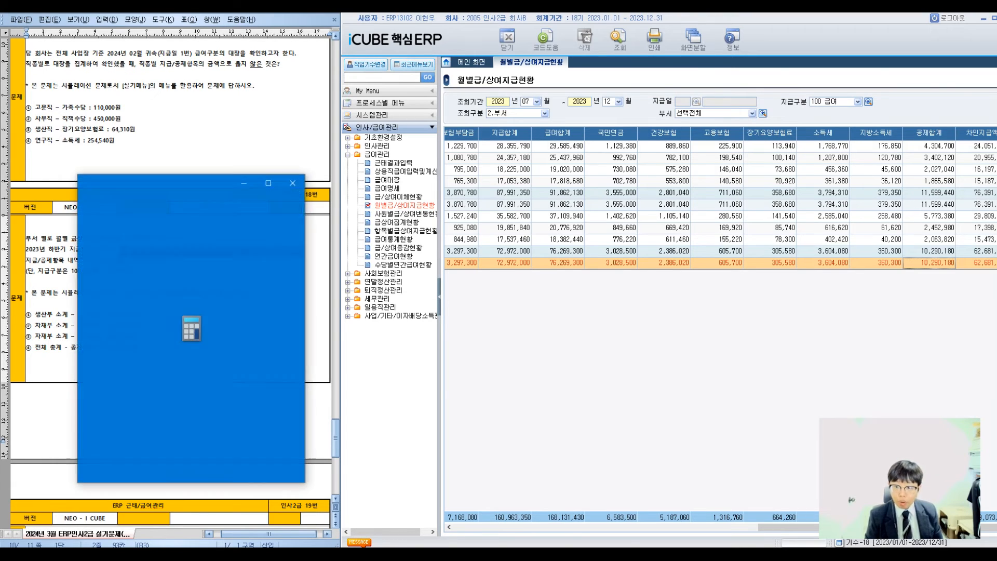
left_click_drag(201, 188, 589, 286)
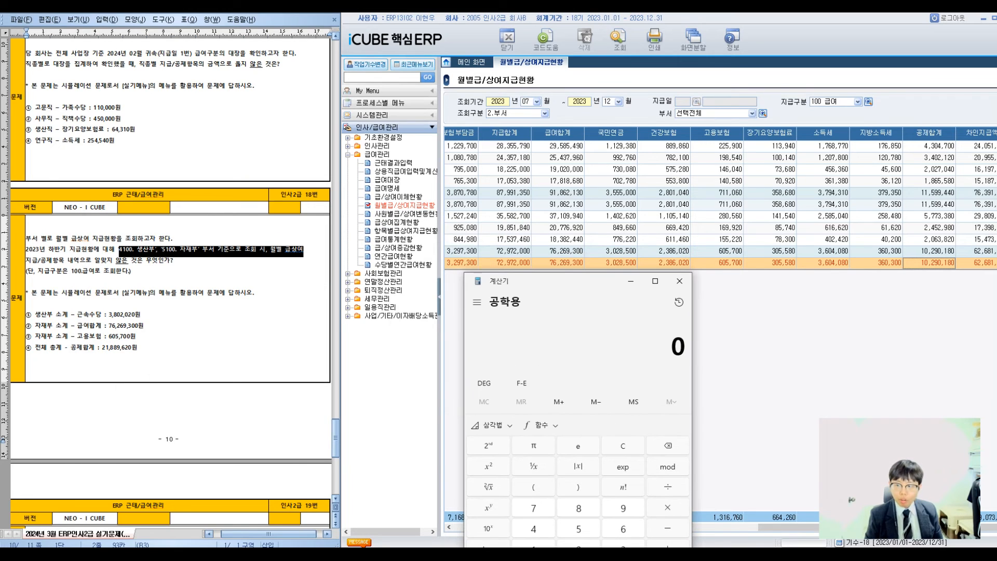
type("102901")
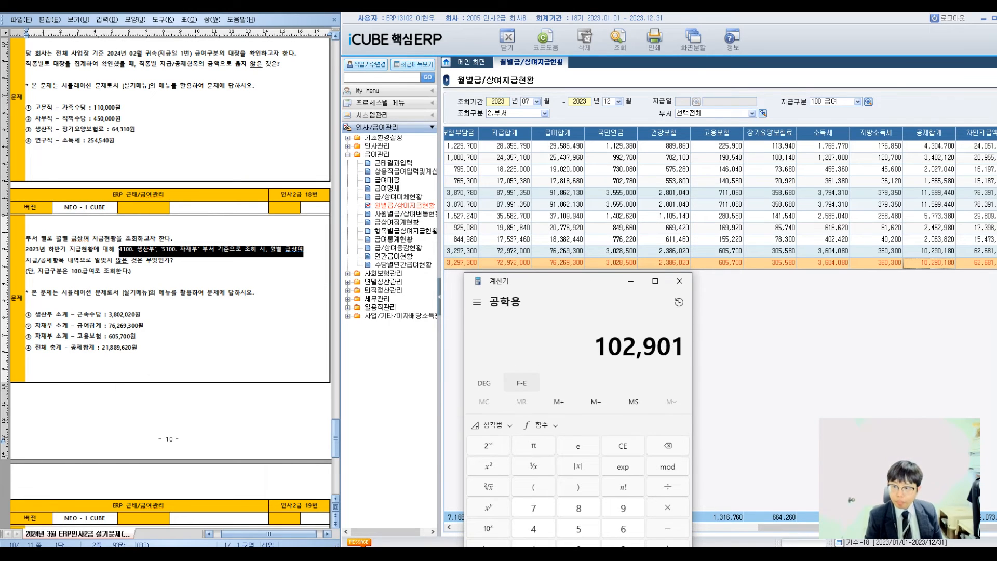
type("80 + 11599440")
key("Return")
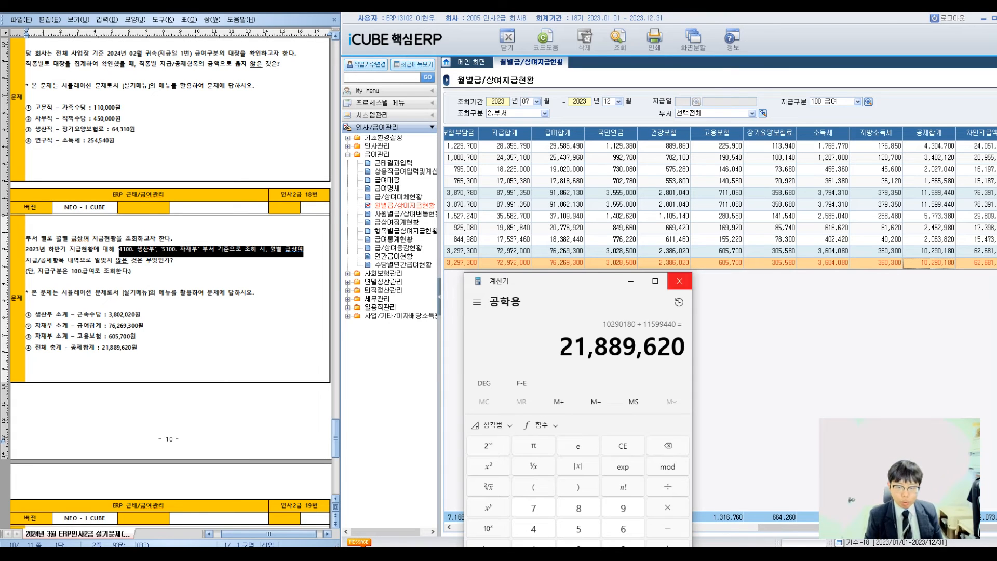
left_click(680, 281)
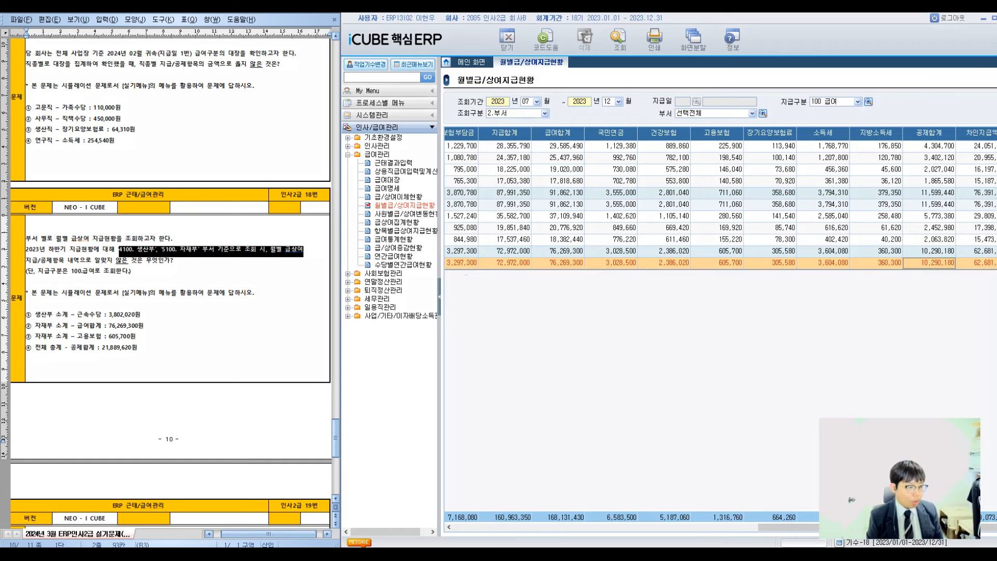
- Mark choices 2 to 4 of question 18 as OK and choice 1 as its answer
mouse_move(85, 320)
left_mouse_down()
mouse_move(101, 346)
mouse_move(120, 327)
left_mouse_up()
left_click(134, 344)
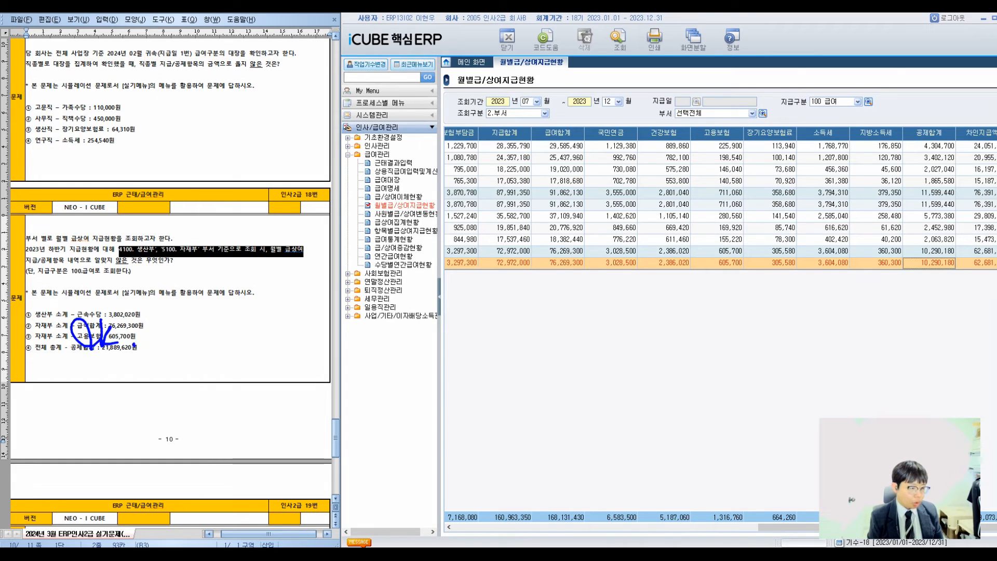
left_click_drag(23, 306, 61, 275)
mouse_move(111, 315)
left_mouse_down()
mouse_move(141, 299)
mouse_move(145, 326)
left_mouse_up()
mouse_move(260, 197)
left_mouse_down()
mouse_move(259, 239)
mouse_move(244, 244)
mouse_move(232, 218)
left_mouse_up()
left_click_drag(197, 237, 240, 232)
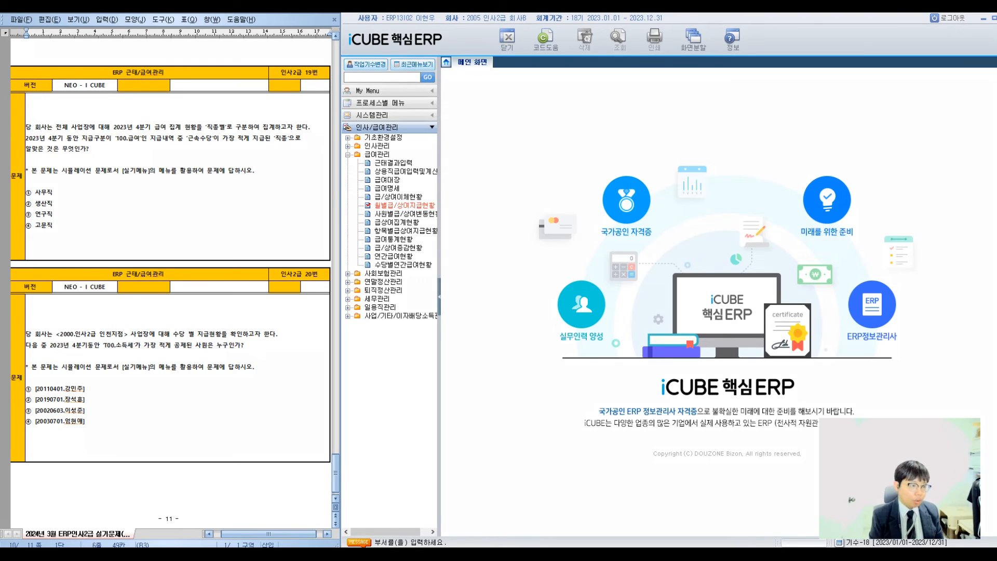
- Read question 19's 직종별 condition and note 항목별급상여지급현황 as the report that matches it
mouse_move(217, 111)
left_mouse_down()
mouse_move(212, 141)
mouse_move(202, 114)
left_mouse_up()
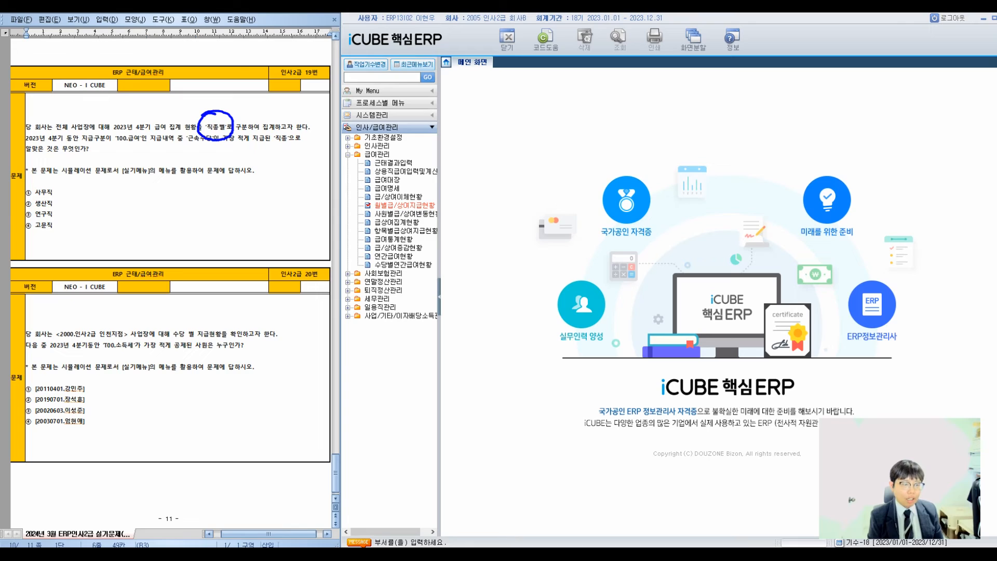
mouse_move(174, 74)
left_mouse_down()
mouse_move(189, 108)
mouse_move(204, 78)
mouse_move(208, 108)
mouse_move(242, 94)
left_mouse_up()
left_click_drag(155, 100, 168, 95)
left_click_drag(155, 110, 171, 104)
mouse_move(119, 190)
left_mouse_down()
mouse_move(136, 215)
mouse_move(156, 193)
mouse_move(160, 220)
mouse_move(197, 192)
mouse_move(249, 190)
left_mouse_up()
mouse_move(149, 248)
left_mouse_down()
mouse_move(165, 240)
mouse_move(177, 266)
mouse_move(197, 260)
mouse_move(204, 236)
mouse_move(216, 257)
mouse_move(237, 258)
left_mouse_up()
left_click_drag(246, 241, 247, 248)
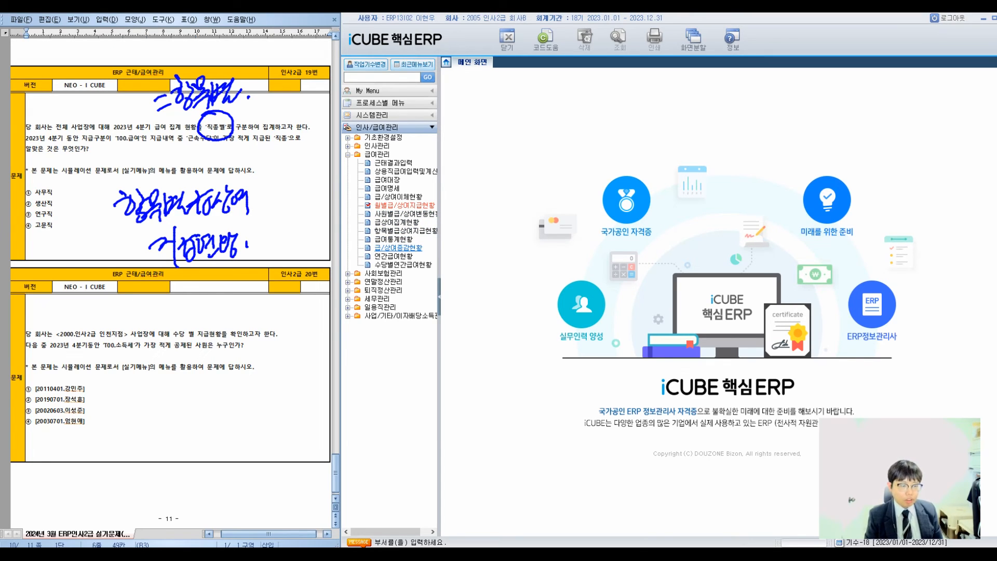
- Open 항목별급상여지급현황 and set 귀속연월 to 2023/10 through 2023/12
left_click(405, 230)
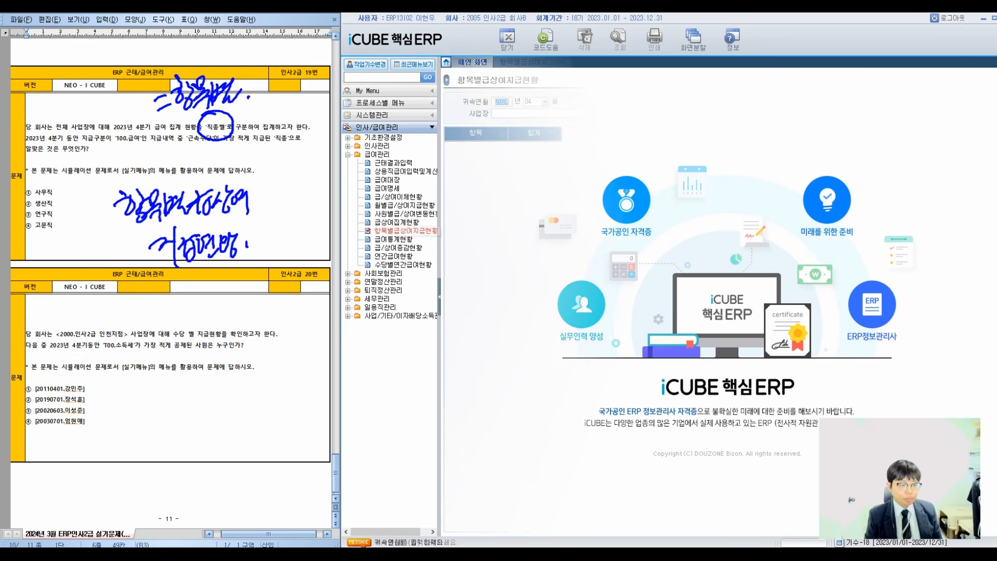
type("2023")
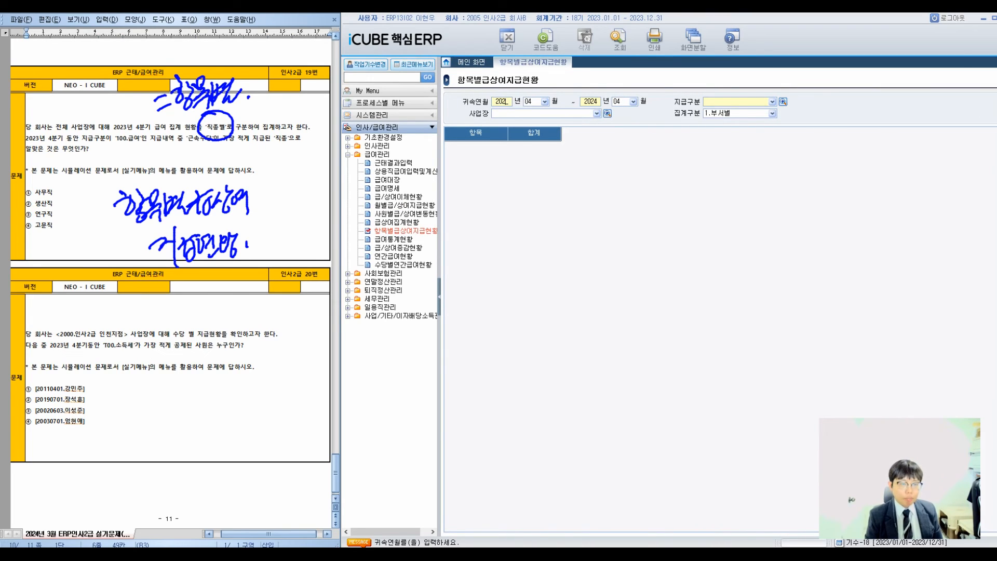
key("Return")
key("Down")
key("Down")
key("Down")
key("Down")
key("Down")
key("Down")
key("Return")
type("2023")
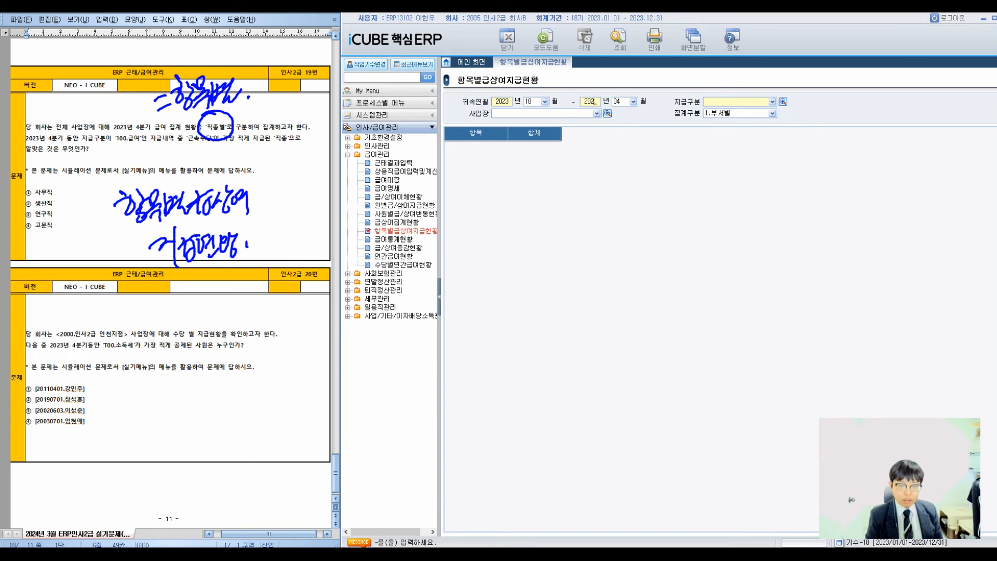
key("Return")
key("Down")
key("Down")
key("Down")
key("Down")
key("Down")
key("Down")
key("Down")
key("Down")
key("Return")
- Set 지급구분 to 100 급여 and 집계구분 to 2.직종별, leave 사업장 blank, and run the query
key("F2")
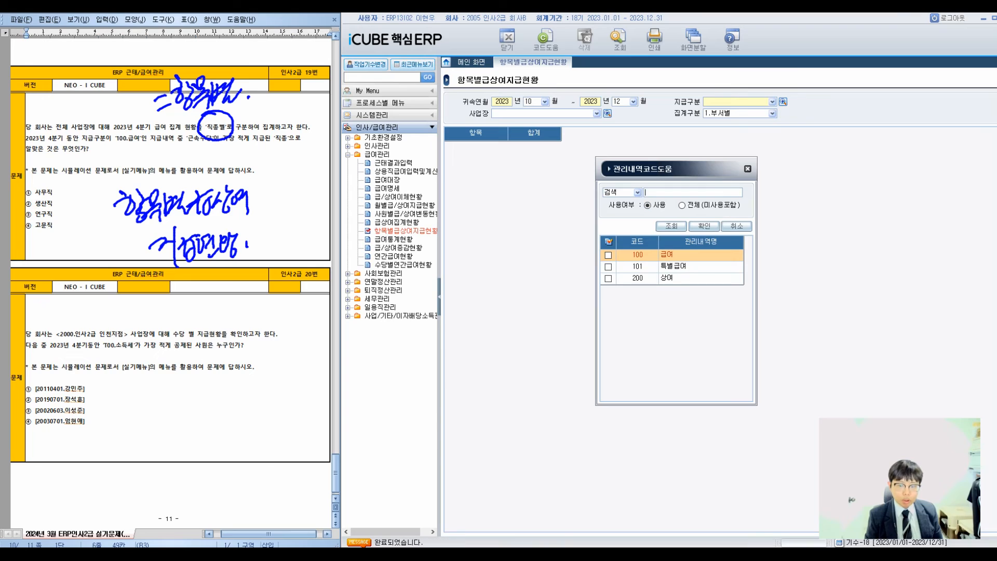
key("Return")
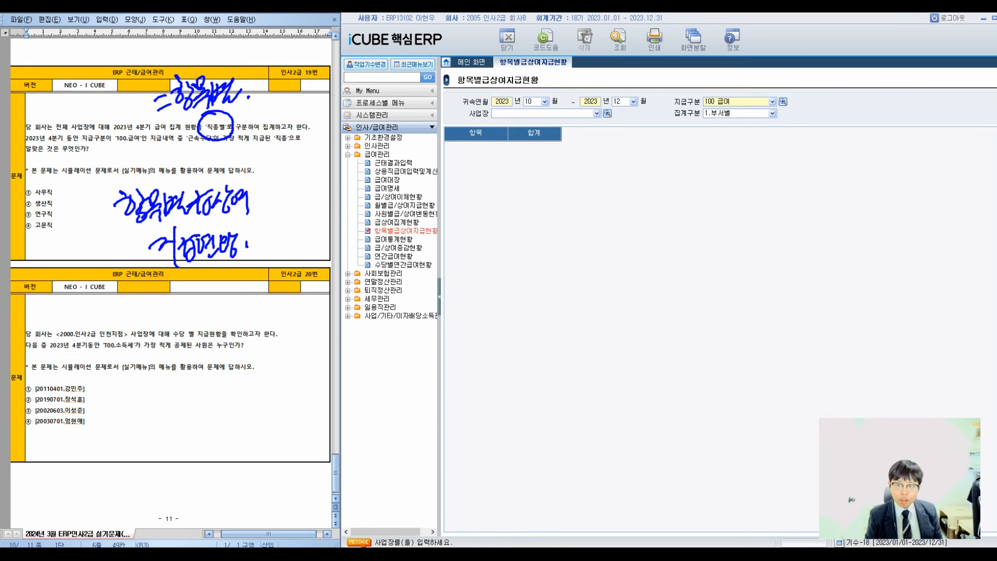
left_click_drag(671, 106, 781, 120)
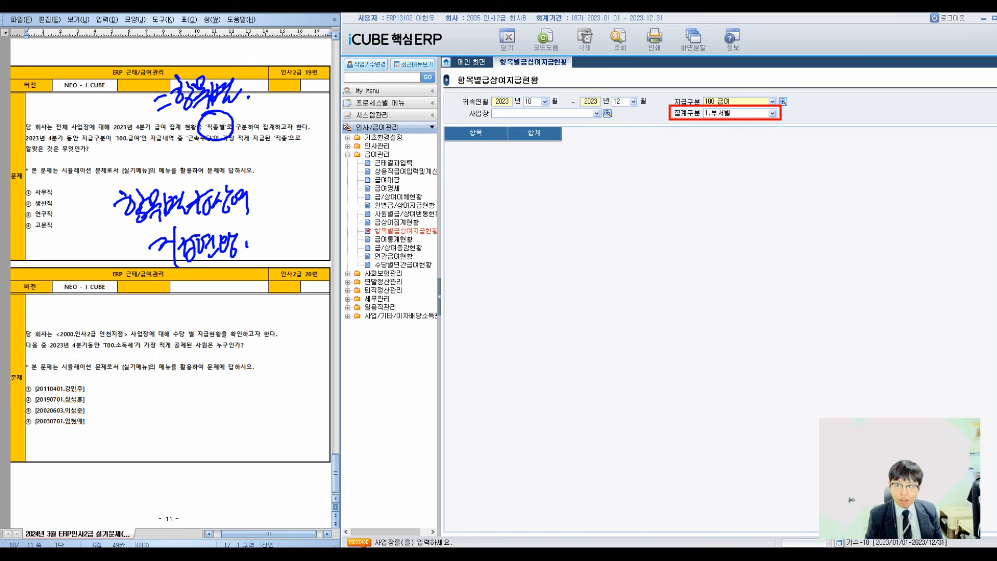
key("Return")
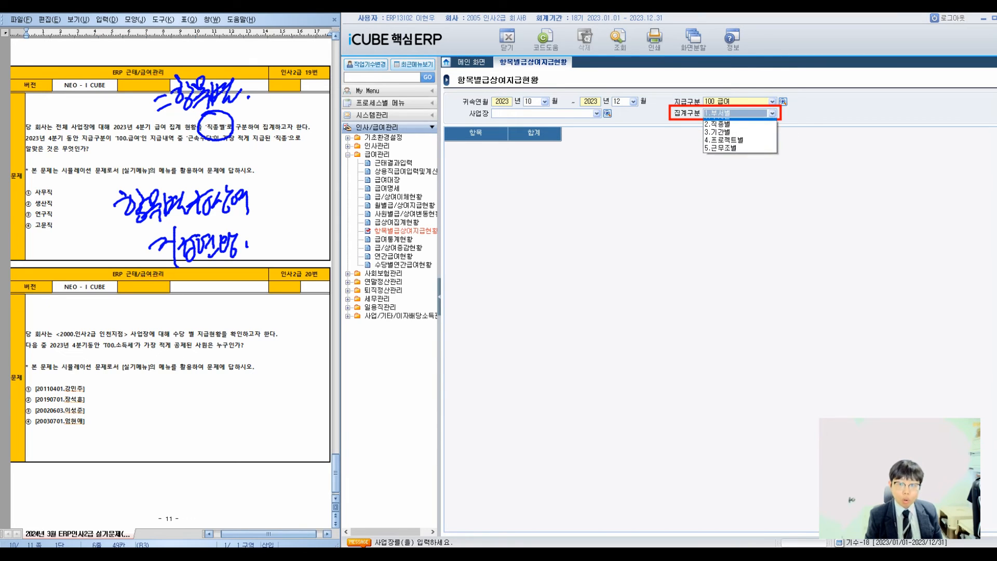
key("Down")
key("Return")
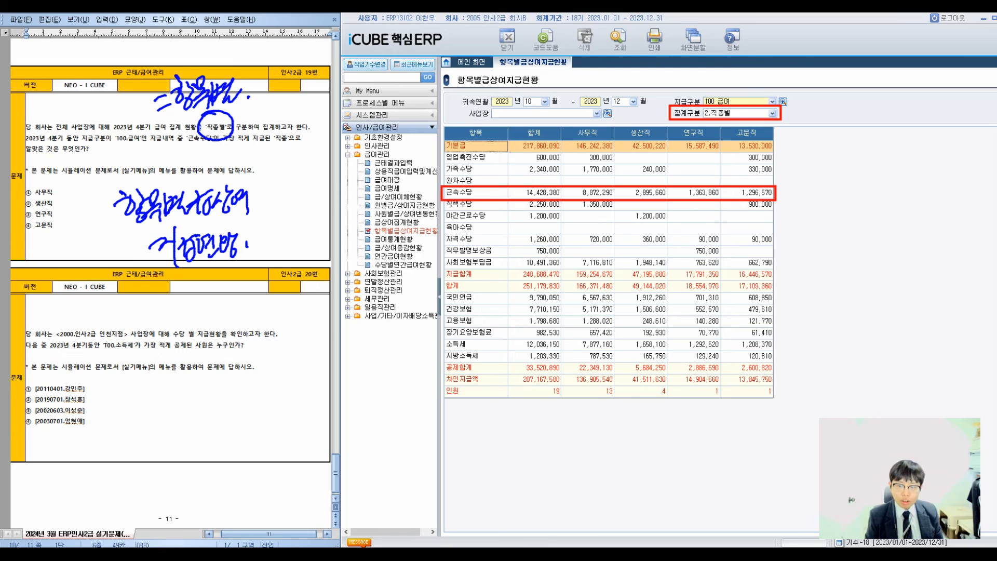
- Compare the 근속수당 row across the job types and mark 고문직, choice 4, as question 19's answer
mouse_move(731, 171)
left_mouse_down()
mouse_move(749, 182)
mouse_move(780, 156)
left_mouse_up()
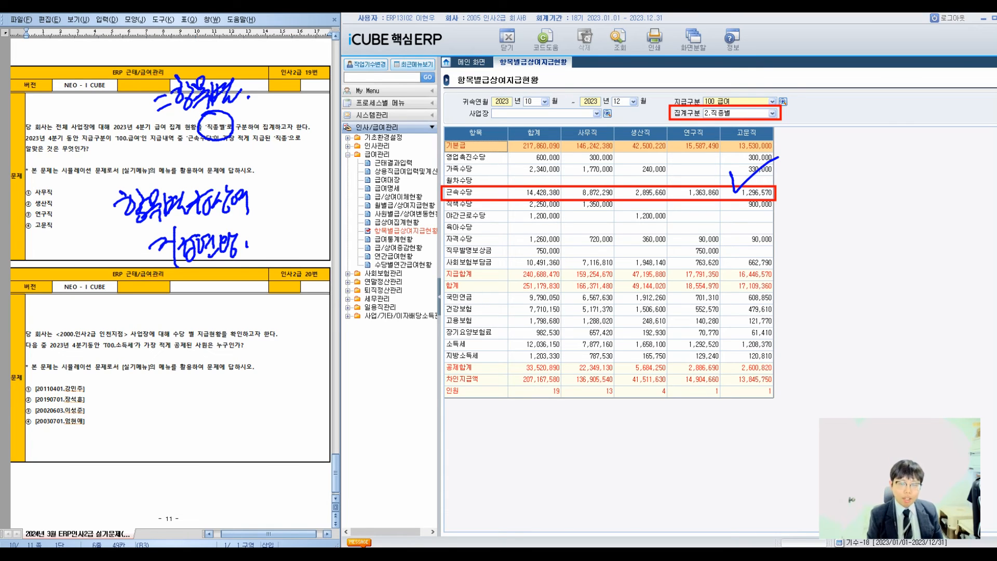
left_click_drag(19, 216, 61, 194)
mouse_move(347, 144)
left_mouse_down()
mouse_move(365, 166)
mouse_move(345, 195)
left_mouse_up()
mouse_move(315, 184)
left_mouse_down()
mouse_move(358, 126)
mouse_move(358, 195)
left_mouse_up()
left_click_drag(405, 191, 412, 194)
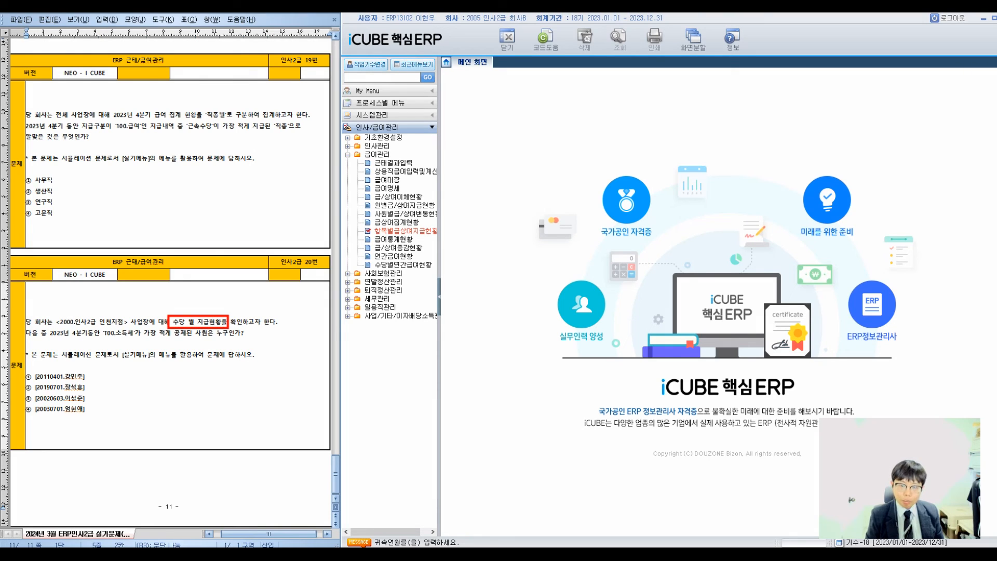
- Examine question 20's 수당 별 지급현황 wording and match it to the 수당별연간급여현황 report
mouse_move(198, 305)
left_mouse_down()
mouse_move(221, 269)
mouse_move(207, 259)
left_mouse_up()
left_click_drag(228, 224, 234, 263)
mouse_move(227, 241)
left_mouse_down()
mouse_move(242, 240)
mouse_move(249, 256)
left_mouse_up()
left_click_drag(249, 233, 261, 243)
left_click_drag(250, 254, 268, 242)
mouse_move(209, 276)
left_mouse_down()
mouse_move(282, 246)
mouse_move(284, 259)
left_mouse_up()
left_click_drag(287, 244, 291, 259)
left_click(298, 260)
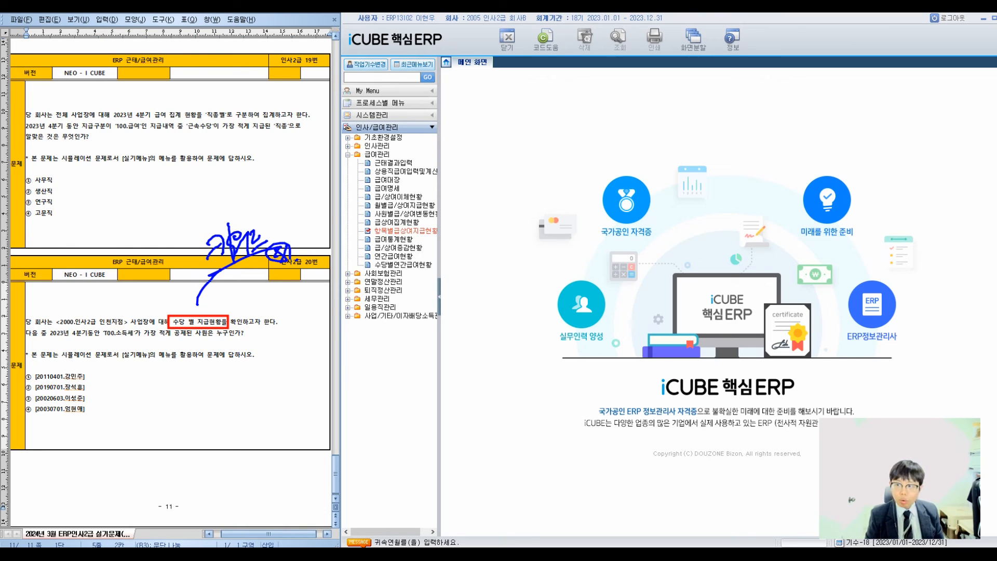
left_click_drag(352, 260, 436, 271)
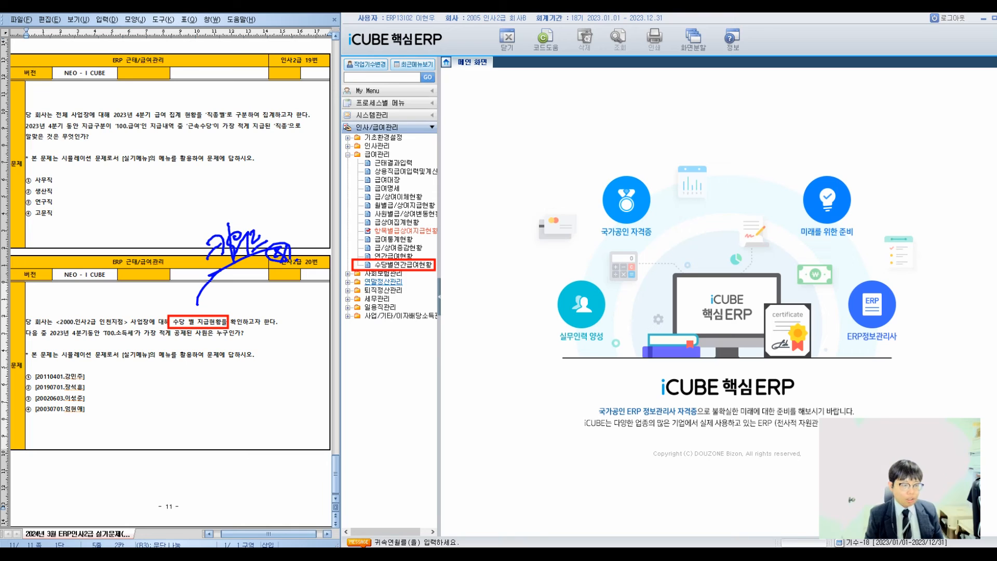
- Open 수당별연간급여현황 and set 조회기간 to 2023/10 through 2023/12
left_click(404, 264)
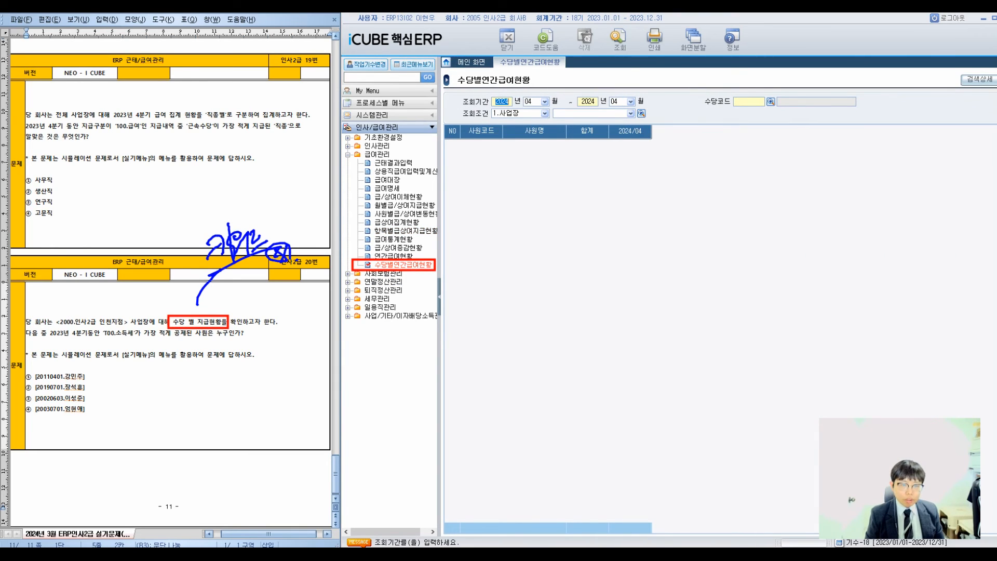
type("2023")
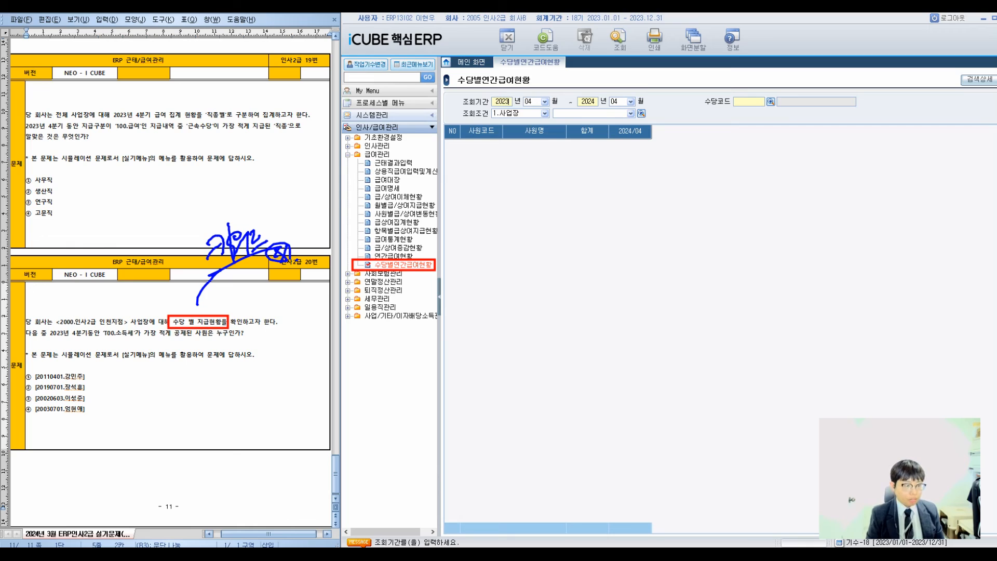
left_click(545, 102)
left_click(535, 182)
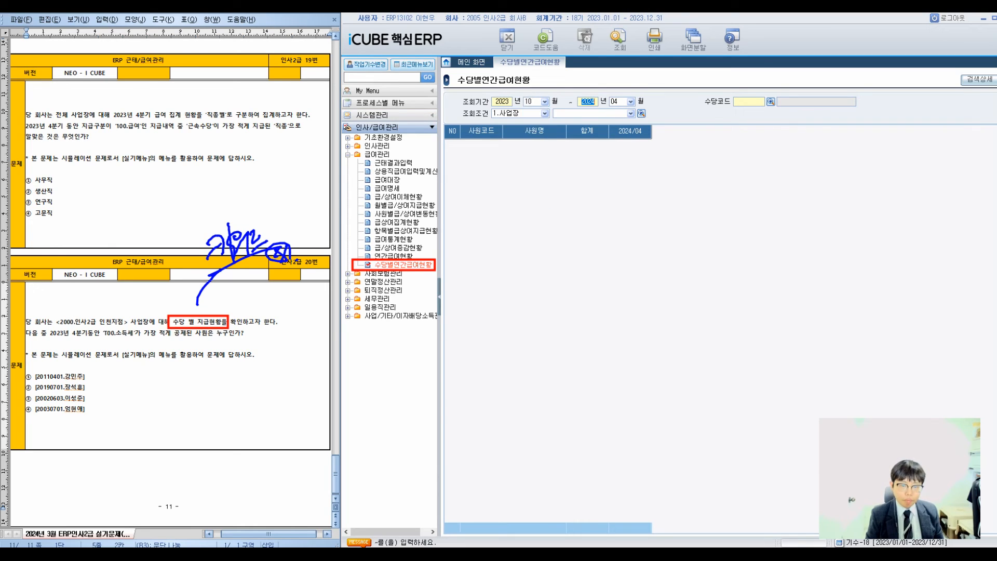
type("32")
key("BackSpace")
key("BackSpace")
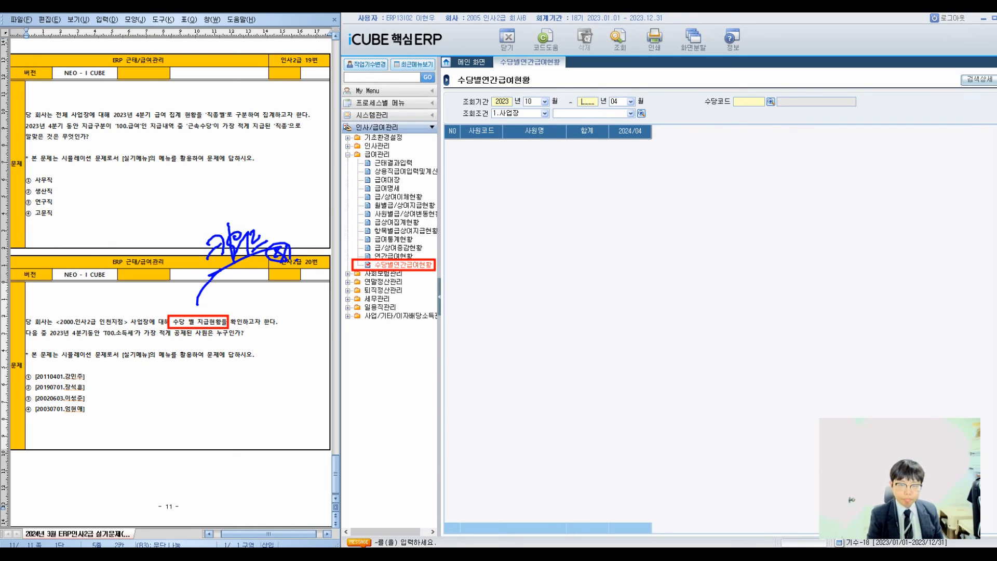
type("2023")
left_click(631, 102)
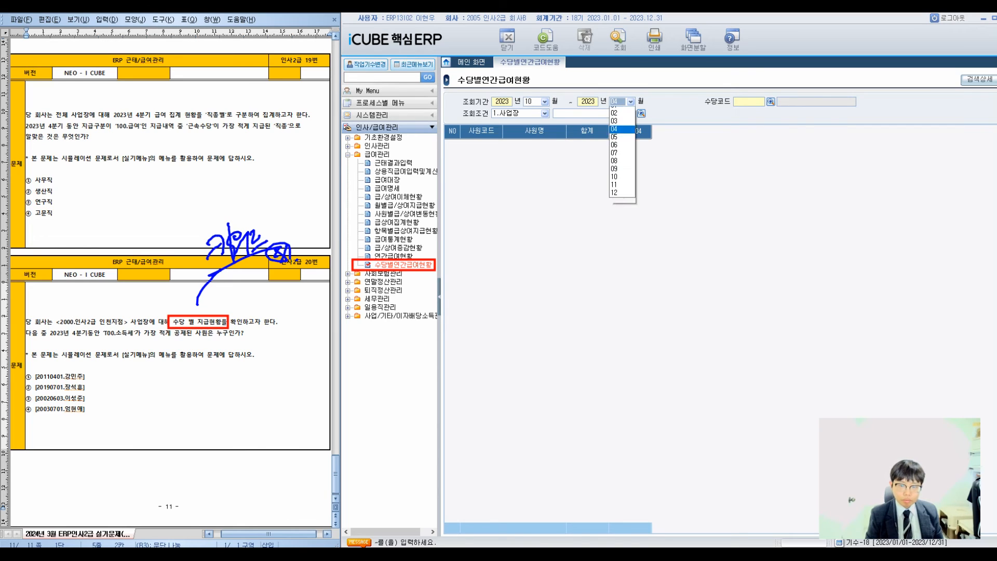
left_click(621, 199)
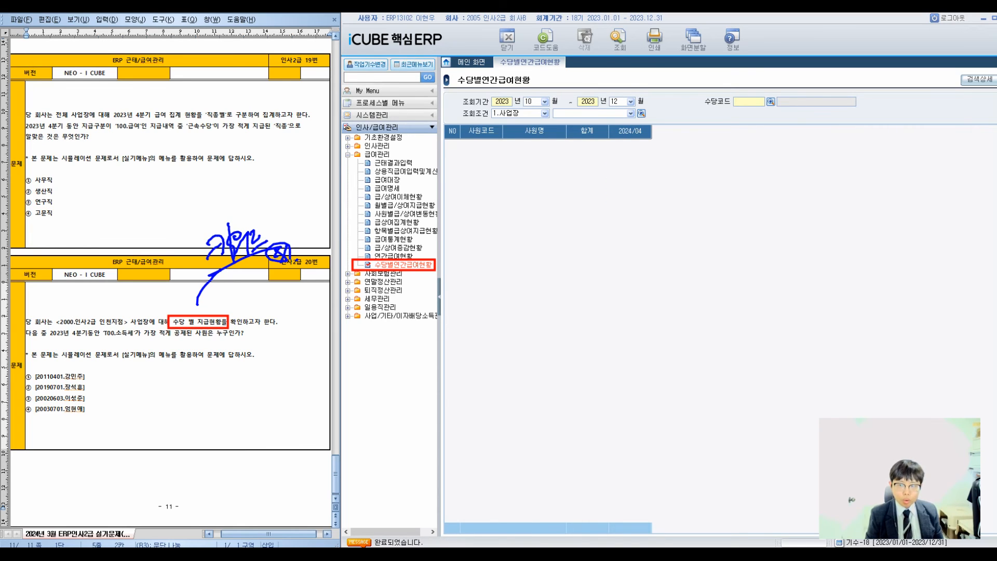
- Set 수당코드 to T00 소득세 and 사업장 to 2000 인사2급 인천지점, and run the query
key("F2")
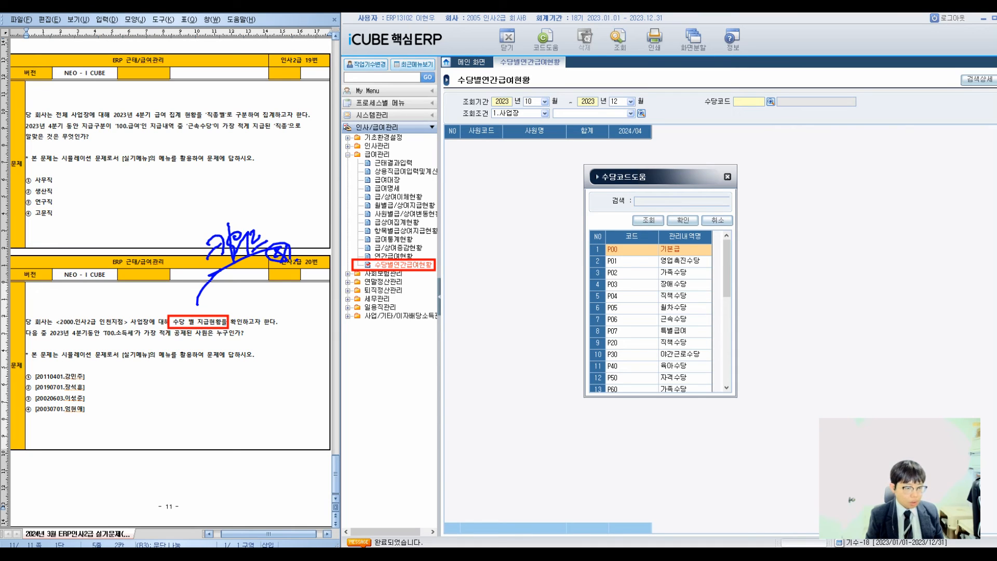
scroll(651, 317, "down", 5)
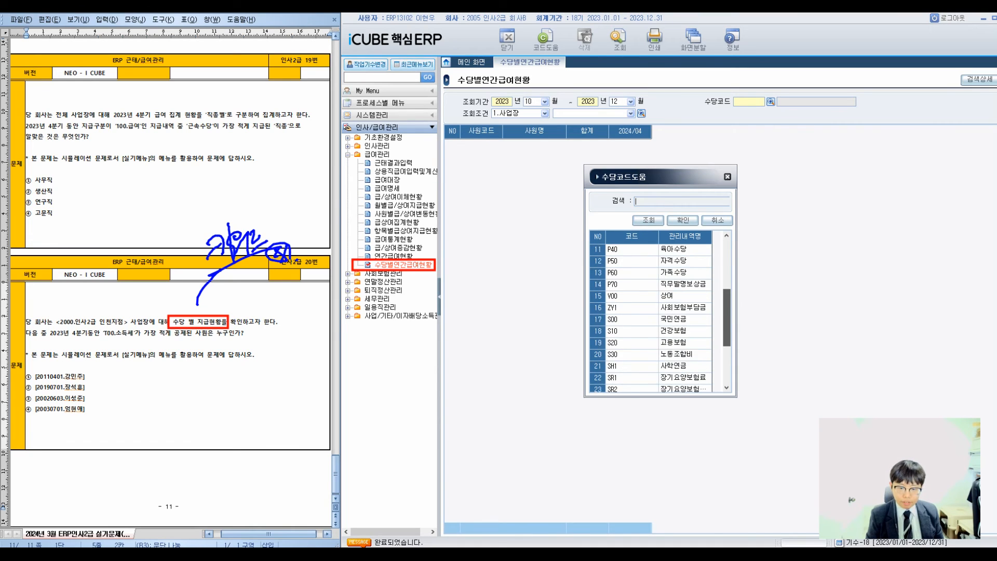
left_click(631, 326)
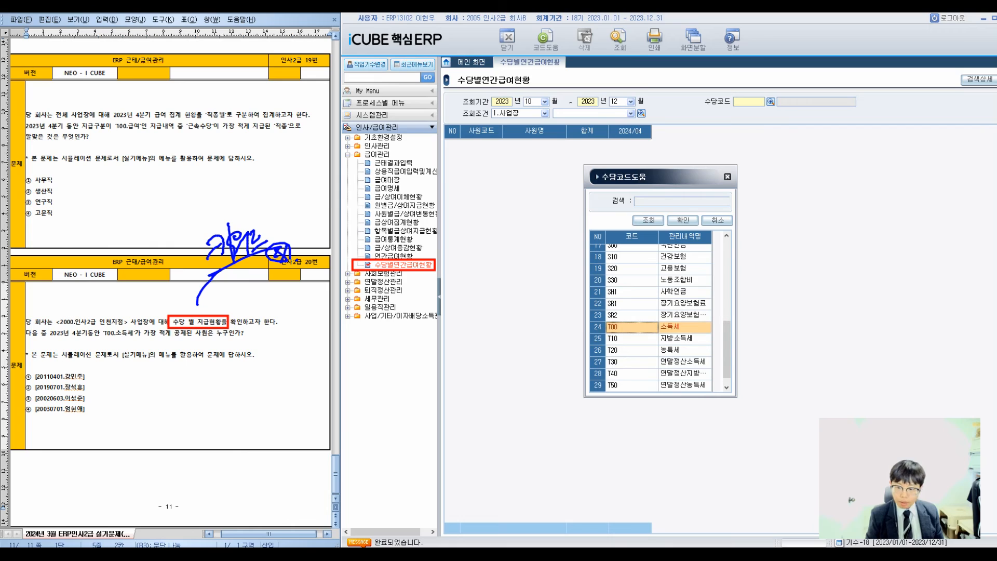
key("Return")
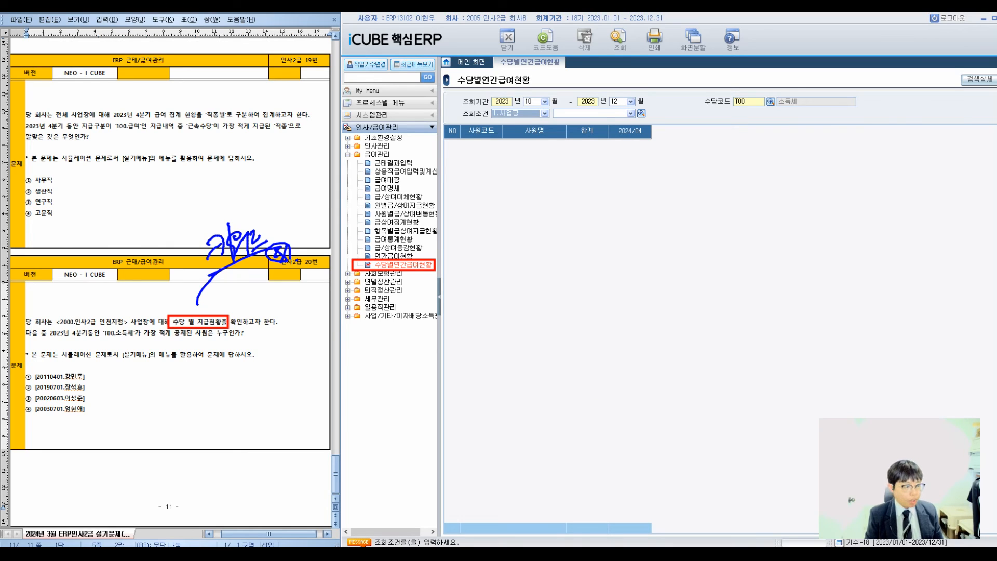
left_click(641, 114)
left_click(681, 267)
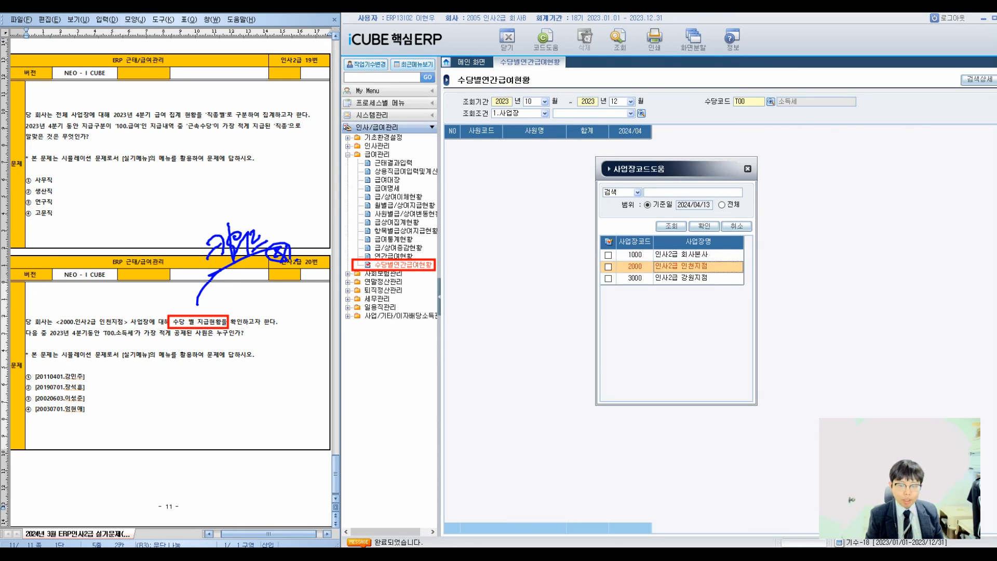
key("Return")
key("Return")
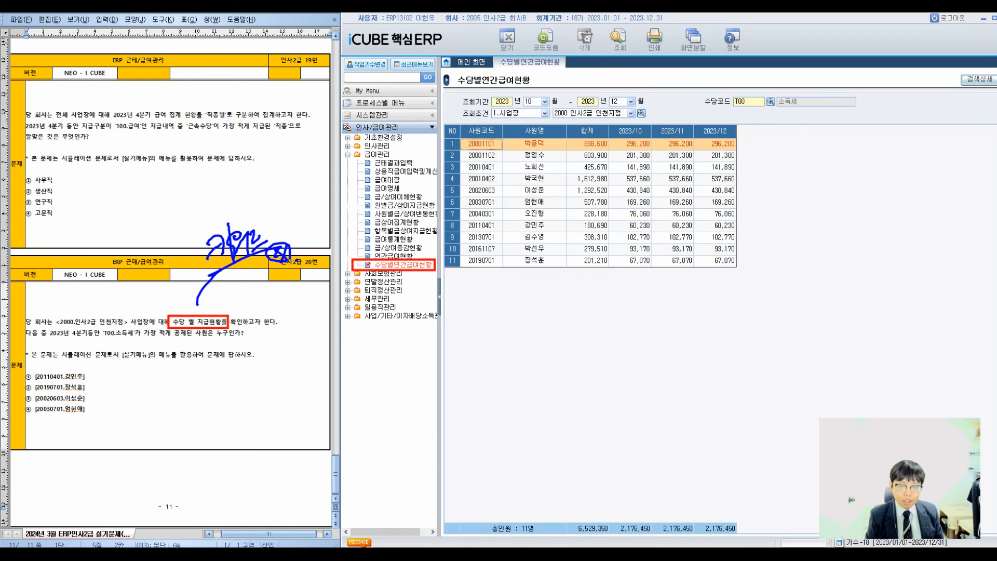
- Compare the employees' totals in the 합계 column, mark the lowest one, and mark choice 1 as question 20's answer
left_click_drag(566, 124, 611, 269)
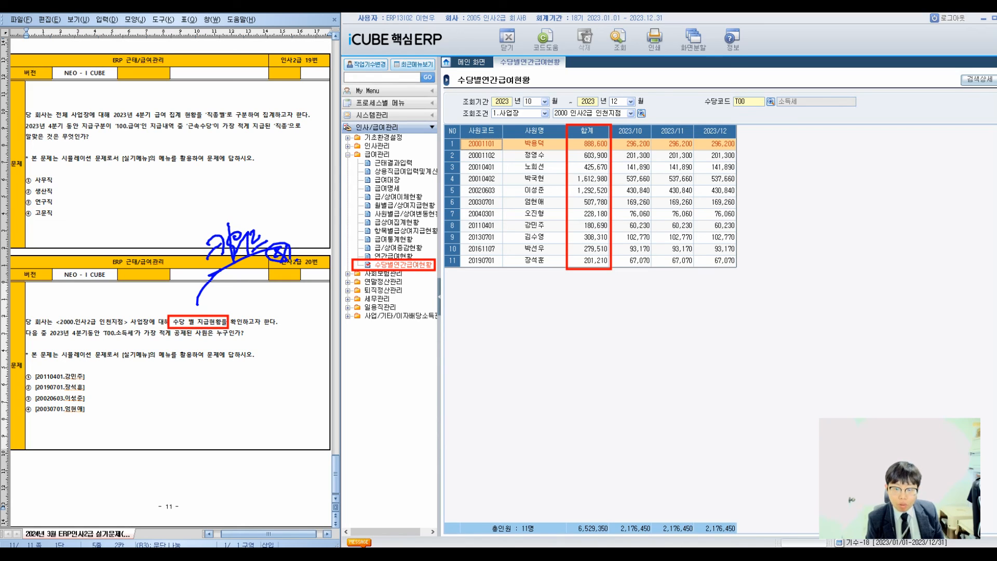
left_click_drag(580, 230, 614, 229)
left_click_drag(518, 218, 552, 204)
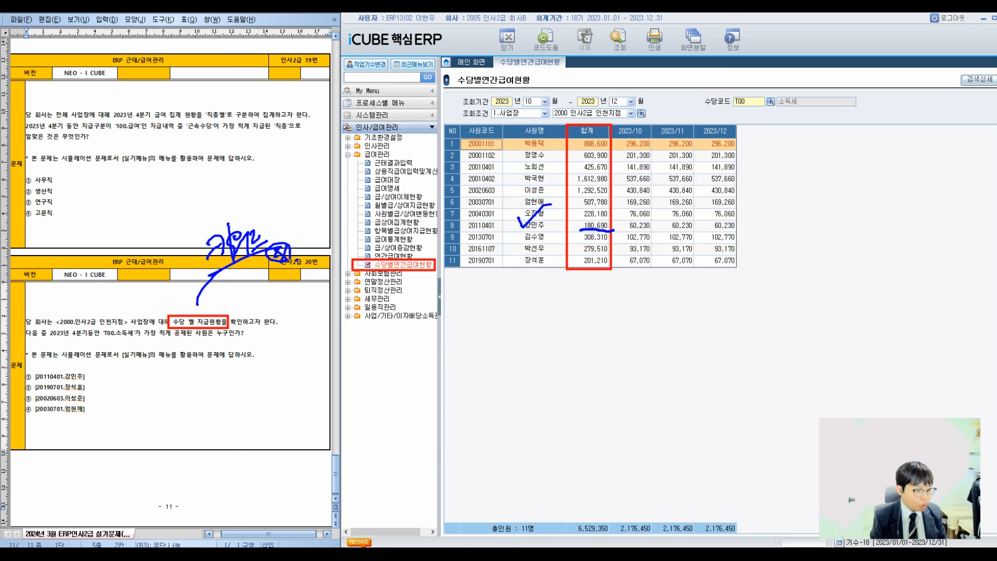
left_click_drag(24, 369, 58, 340)
mouse_move(274, 351)
left_mouse_down()
mouse_move(273, 380)
mouse_move(308, 356)
mouse_move(277, 388)
left_mouse_up()
left_click(304, 383)
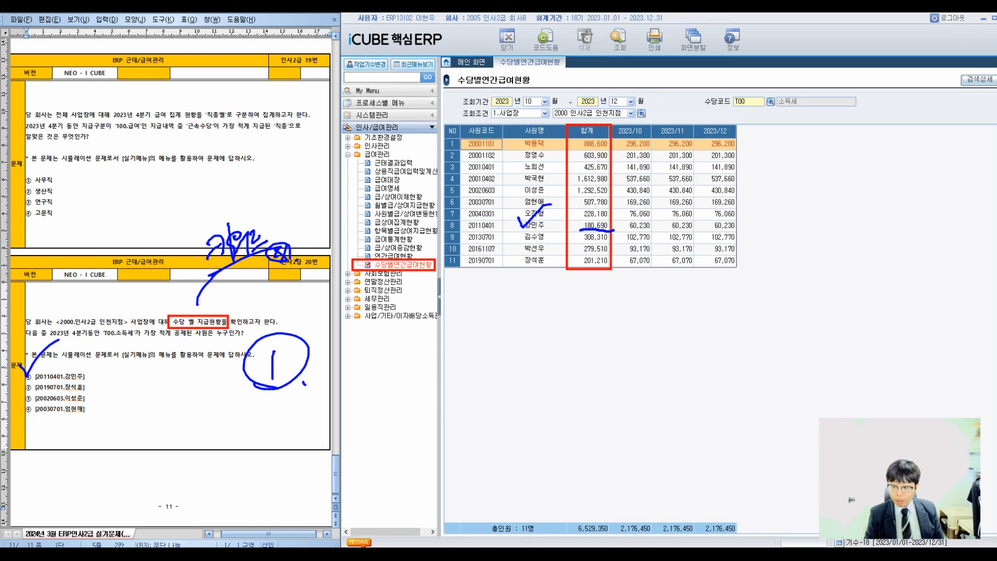